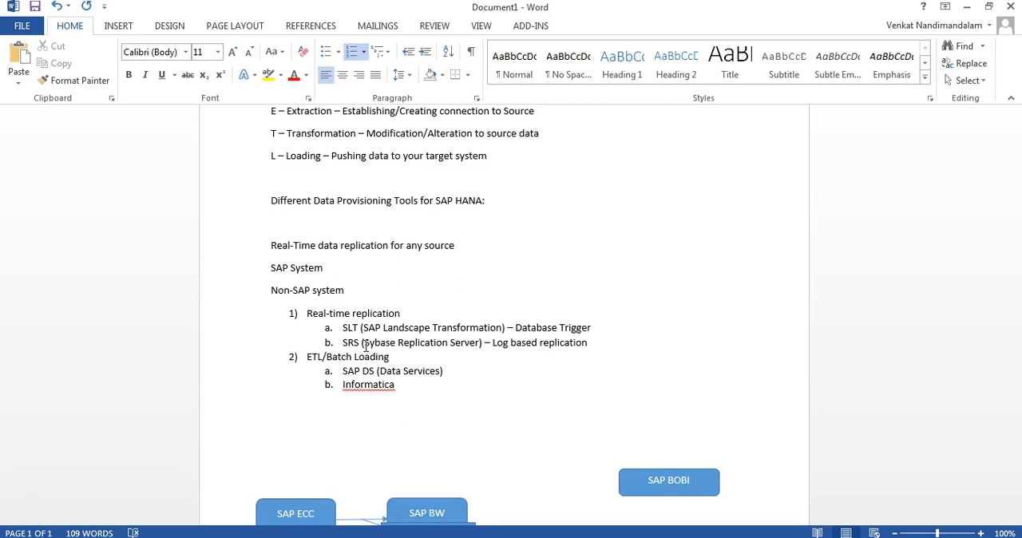
Add the sentence "This is available in SAP HANA Studio" to the end of the Flat File Load list item
scroll(365, 345, down, 6)
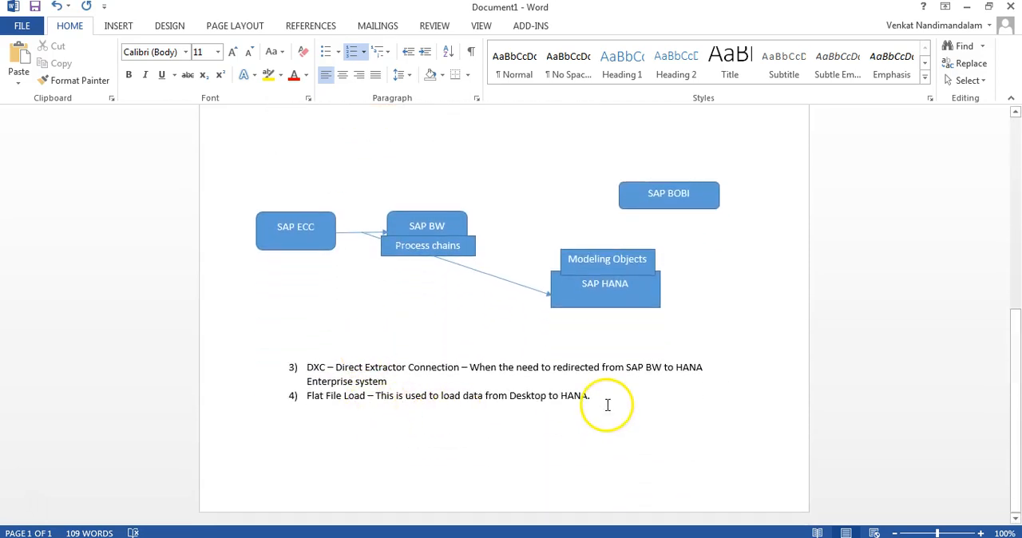
text(This)
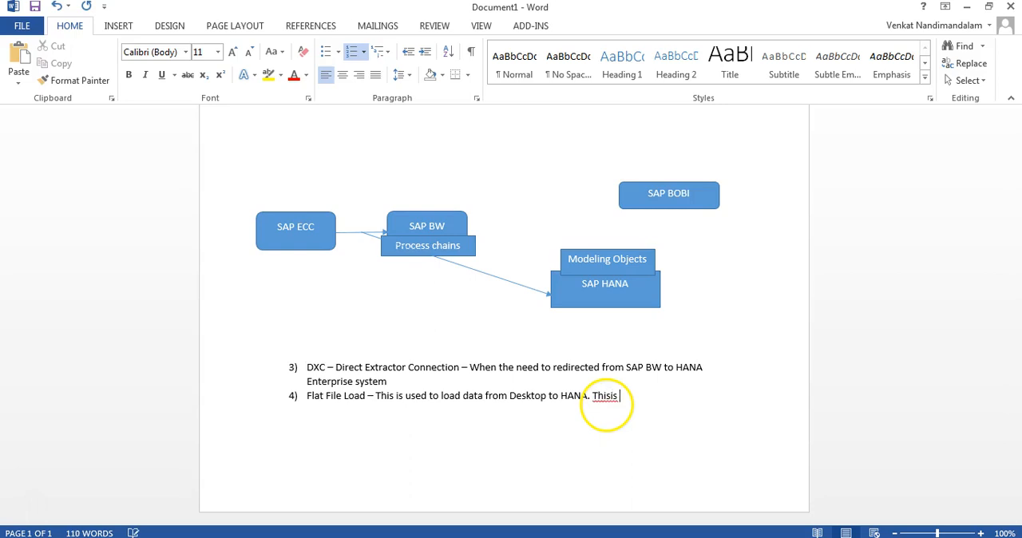
text( is )
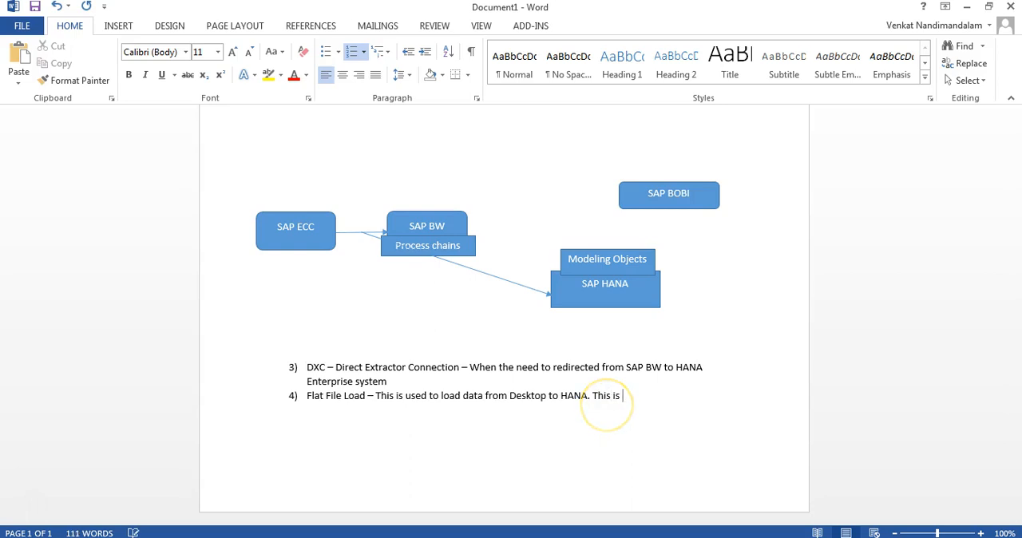
text(available (in )
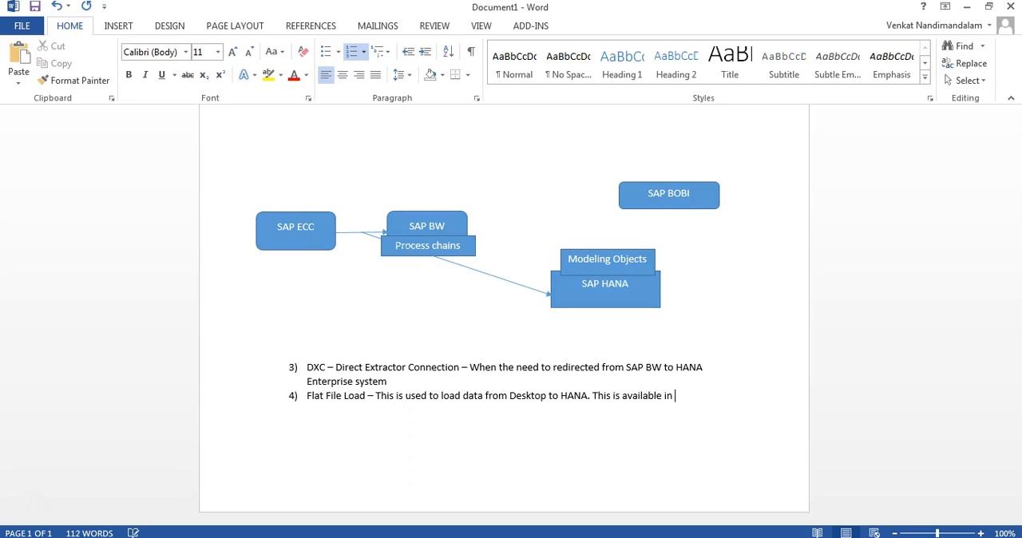
text(SAP HANA Studio)
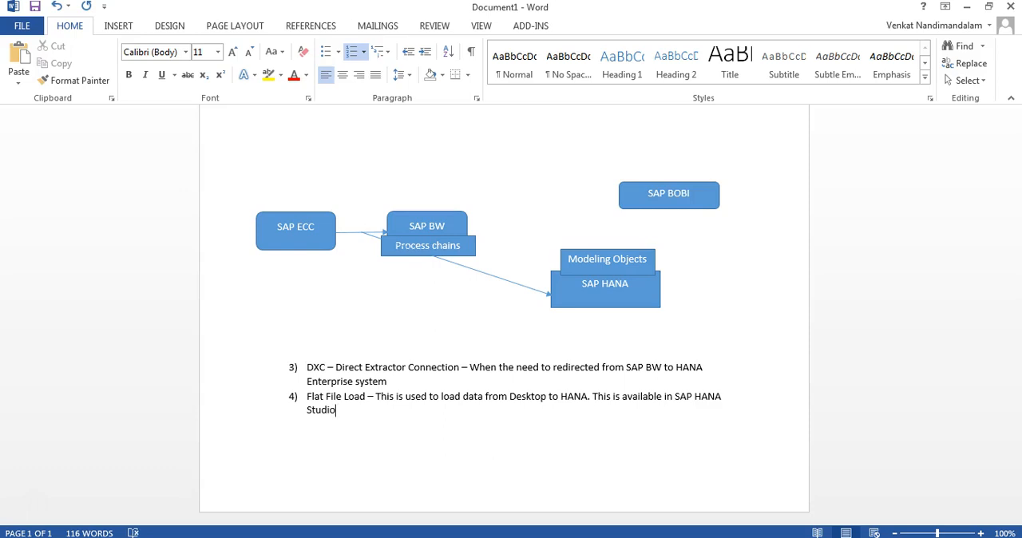
Review the data provisioning tools list, from real-time replication and ETL/batch loading through to Flat File Load
click(473, 397)
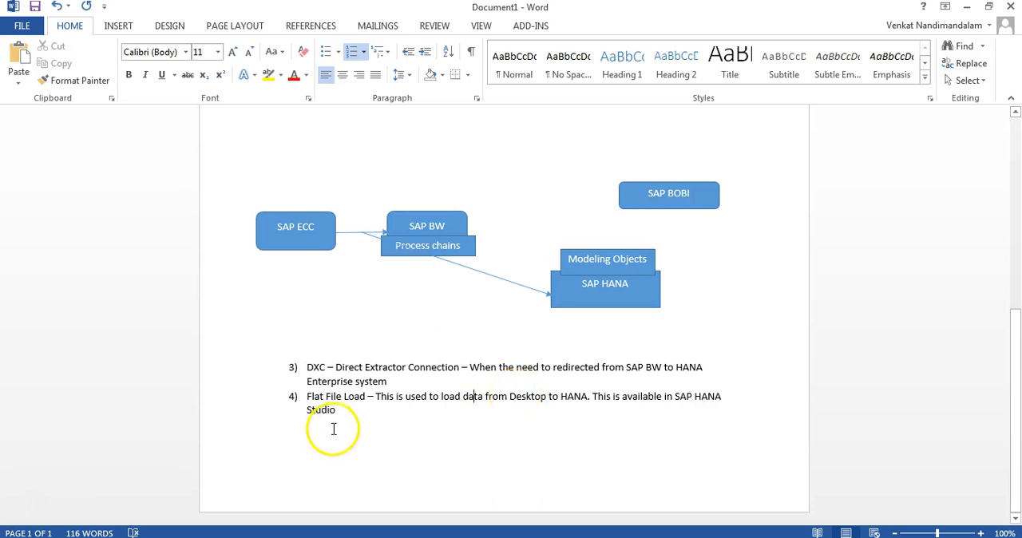
click(353, 414)
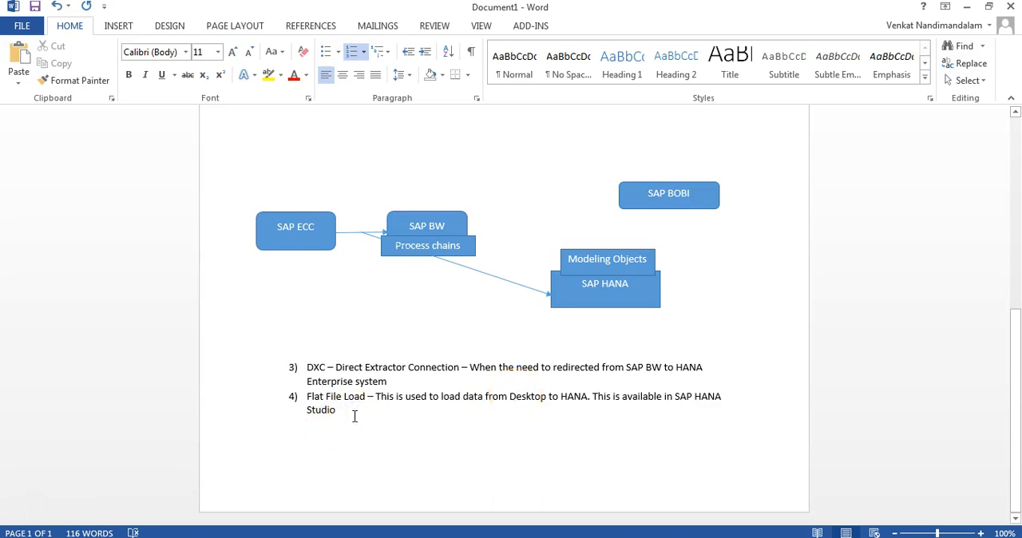
scroll(391, 382, up, 6)
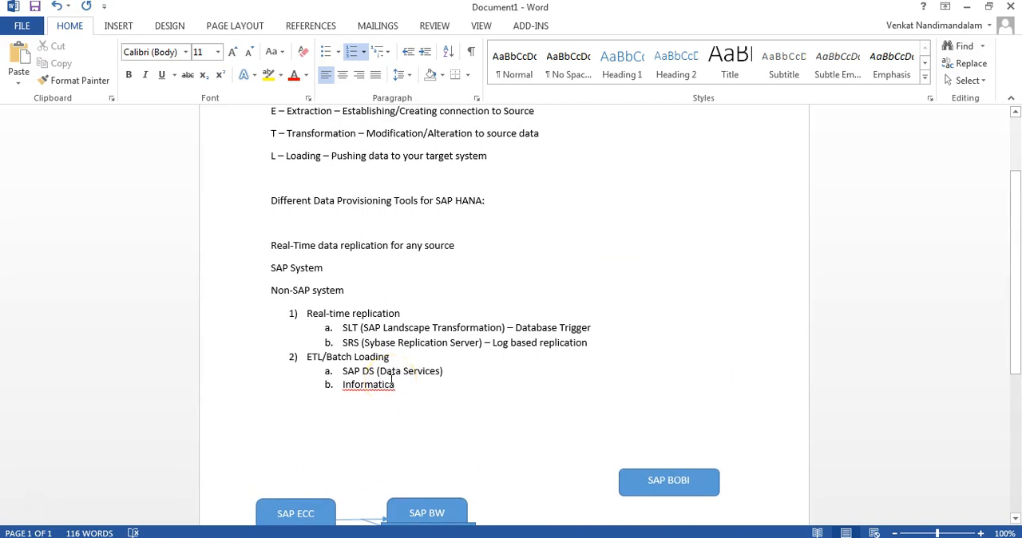
scroll(392, 376, down, 6)
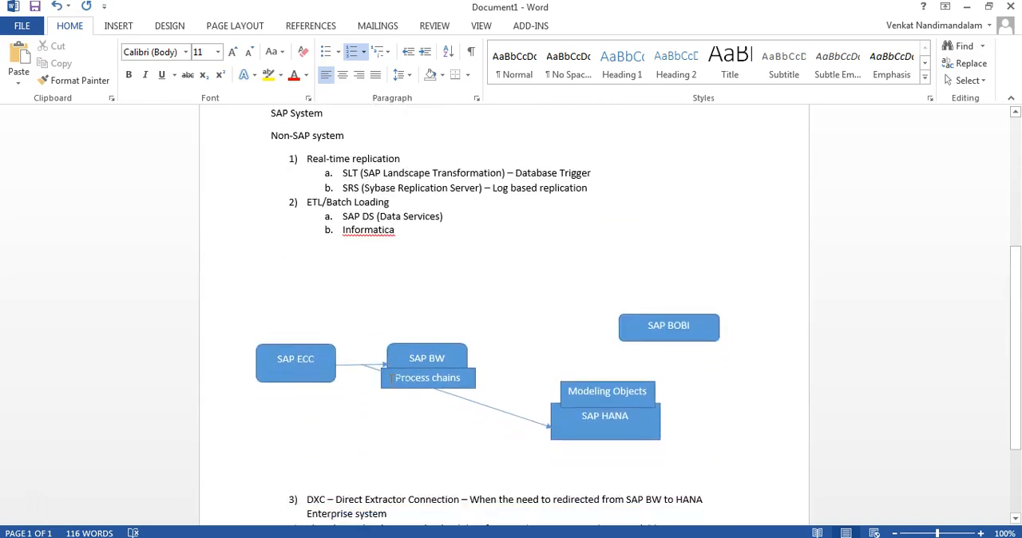
click(341, 413)
drag(306, 397, 356, 399)
click(349, 415)
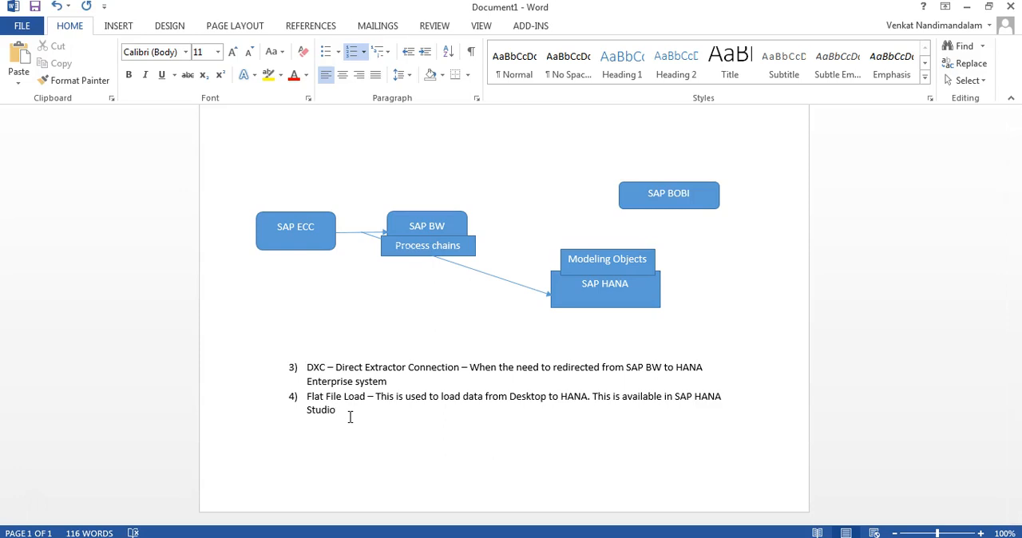
Switch to the Flat File data provisioning presentation in PowerPoint and look through the slides on the flat file upload process
key(alt+Tab)
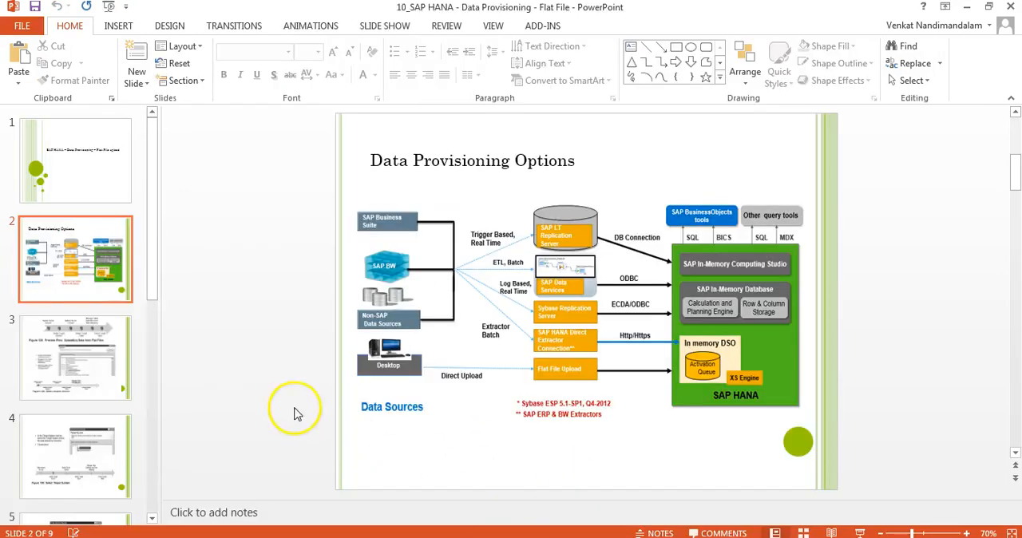
click(136, 388)
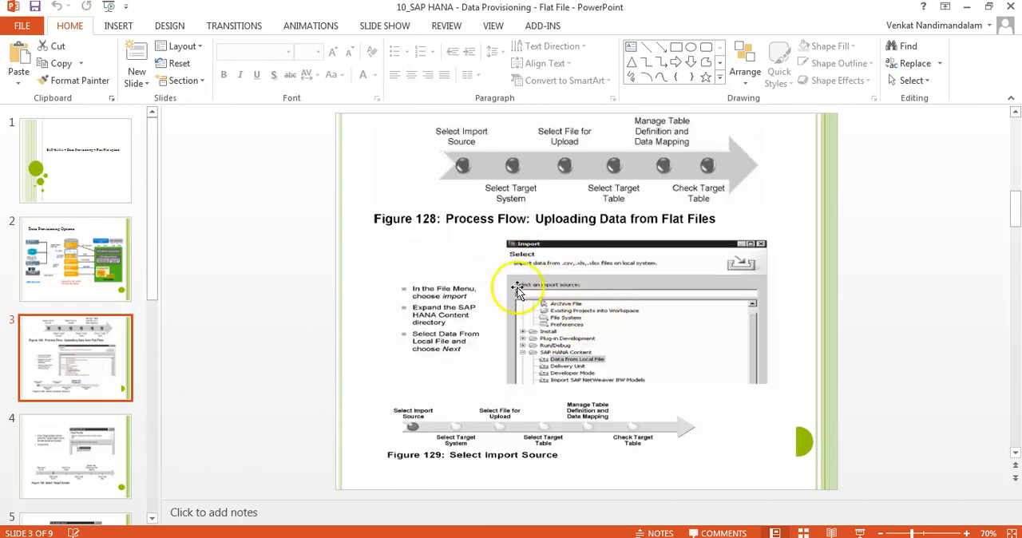
click(78, 453)
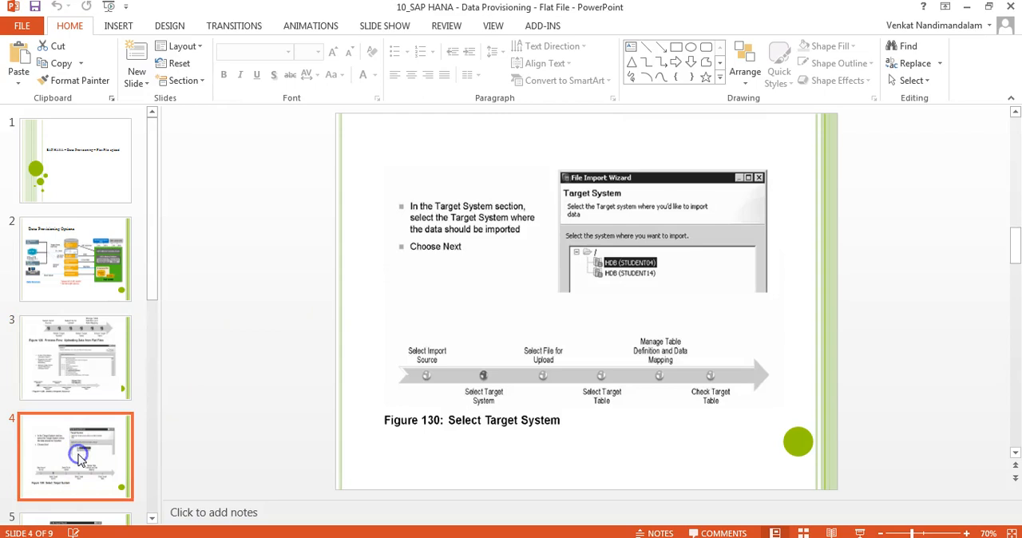
drag(155, 285, 176, 486)
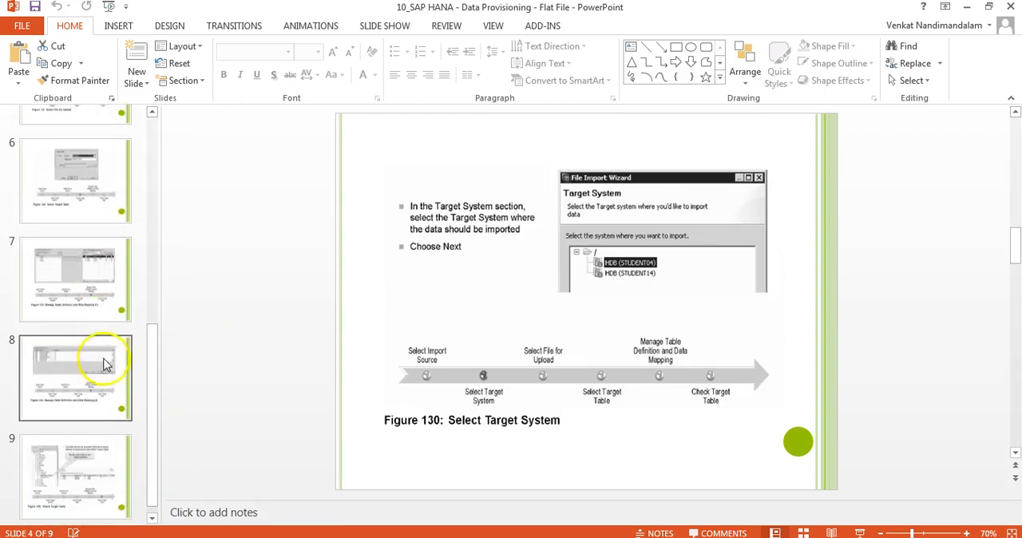
click(196, 319)
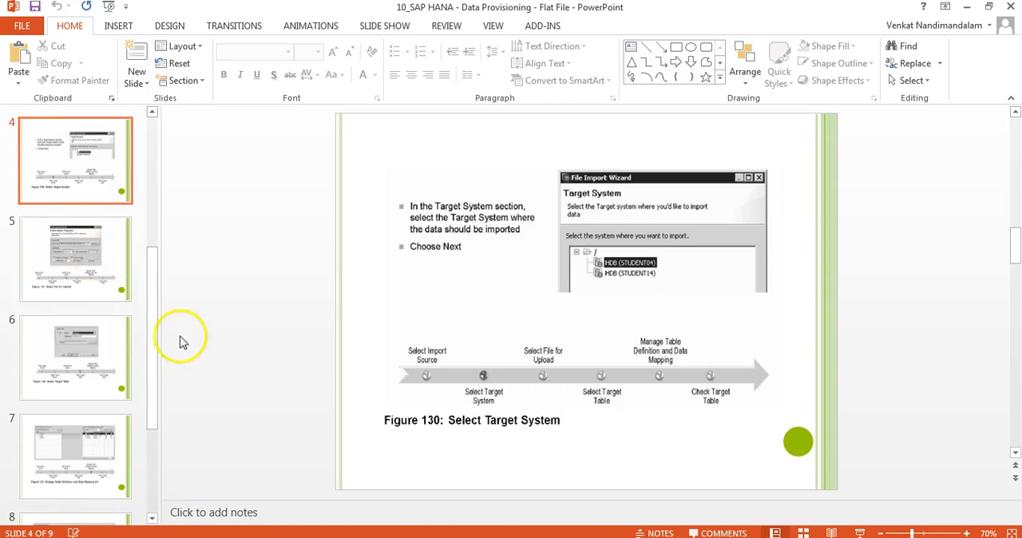
click(194, 337)
click(269, 390)
Switch to the remote desktop session and unlock it with the account password
click(531, 483)
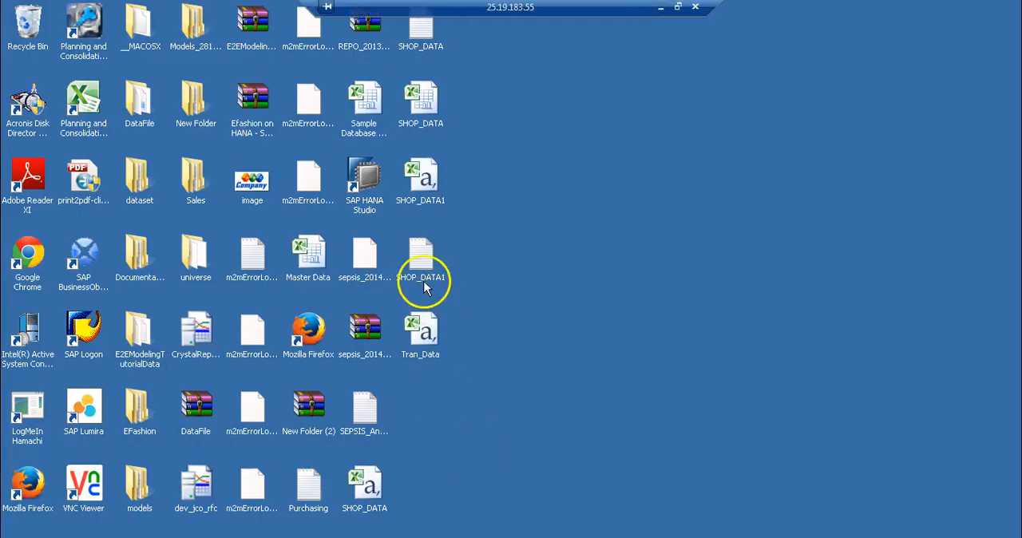
text(•••••••••)
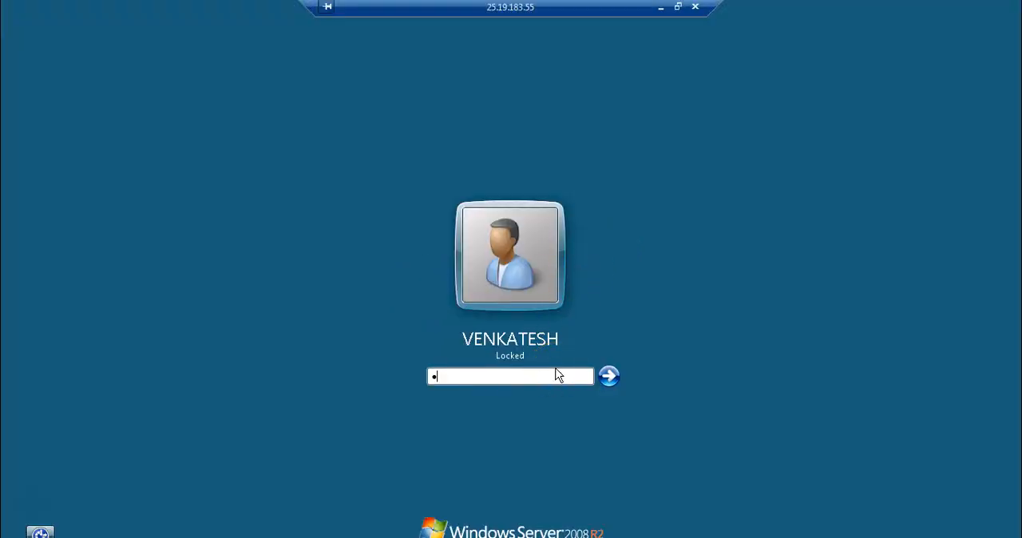
key(Return)
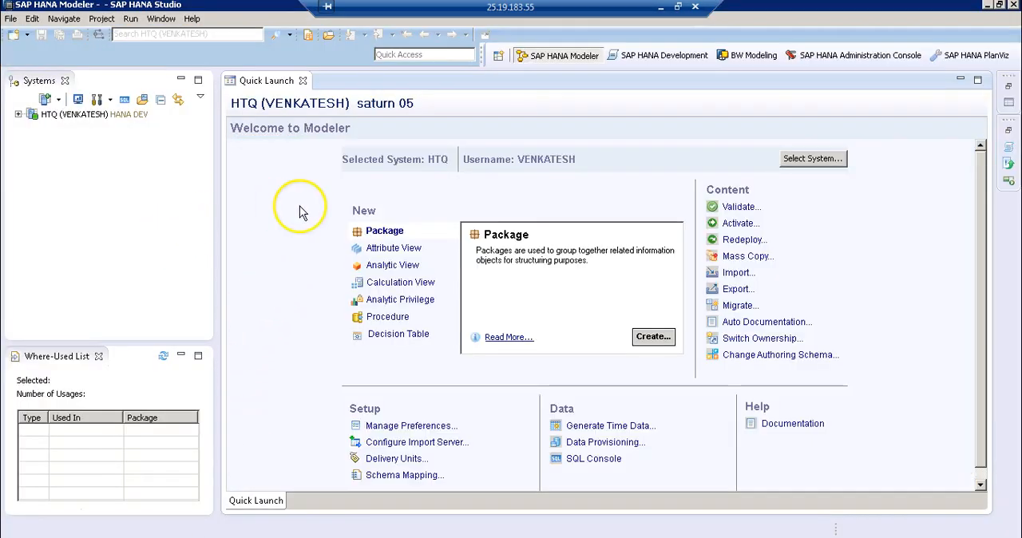
Minimize SAP HANA Studio, then open the DataFile folder from the remote desktop in a maximized window
click(102, 117)
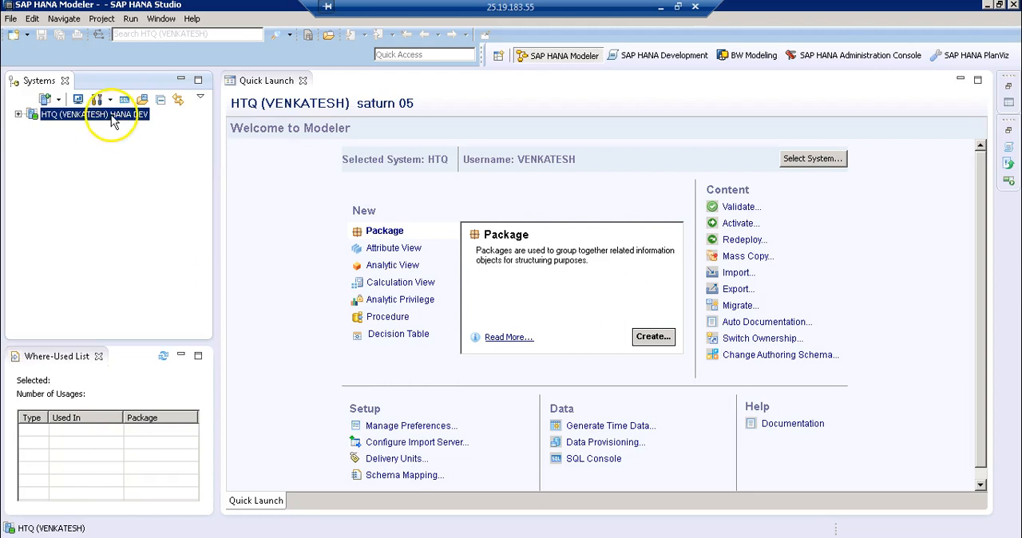
click(255, 200)
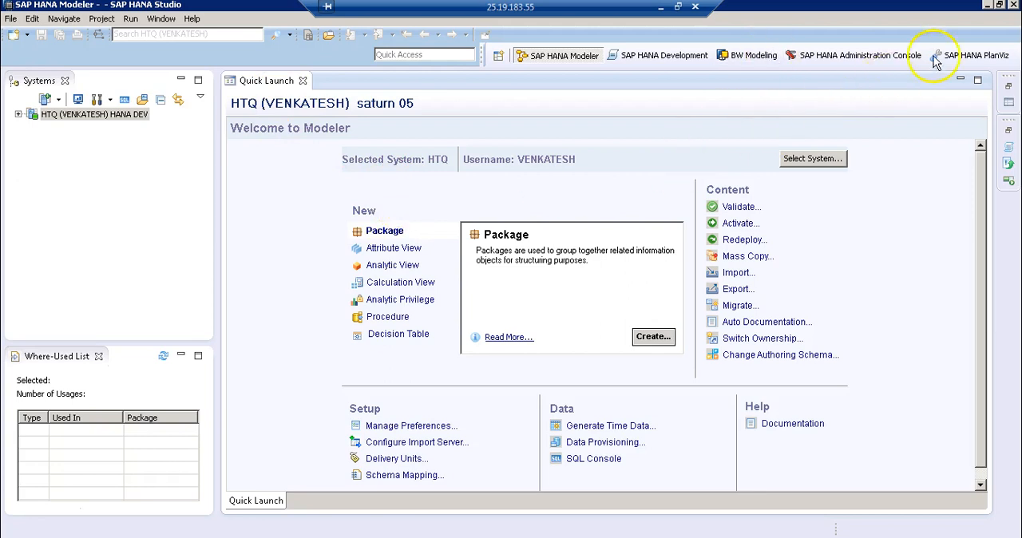
click(987, 6)
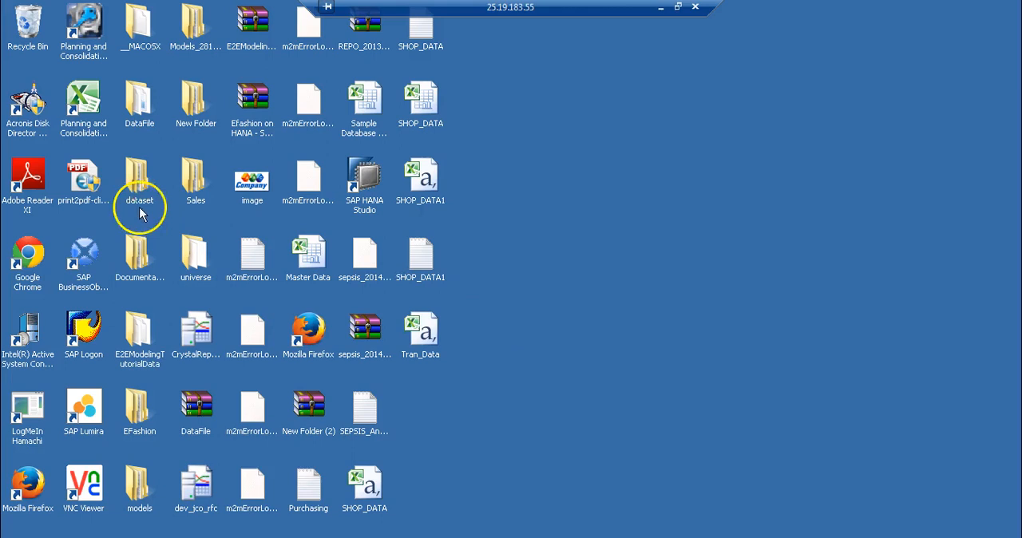
double_click(137, 120)
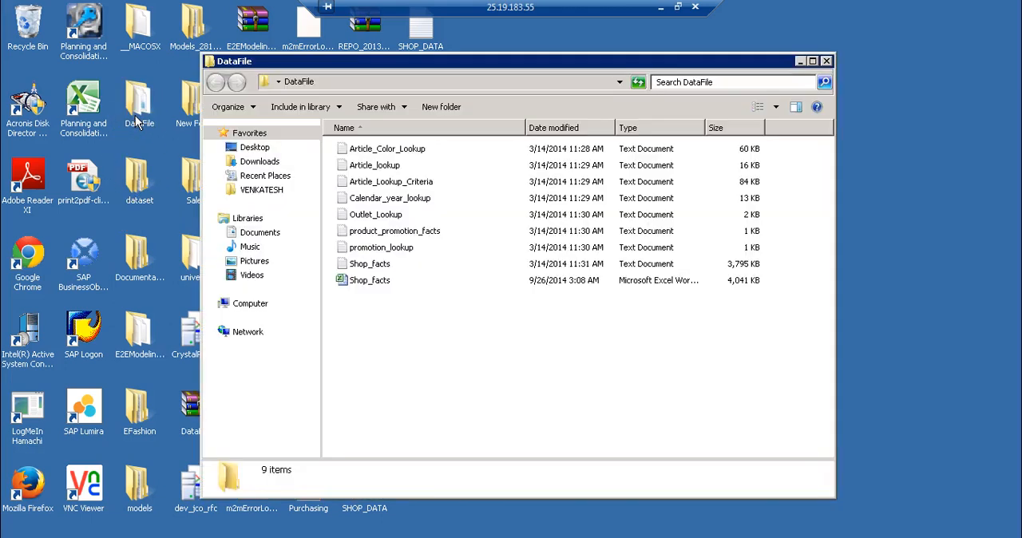
click(812, 63)
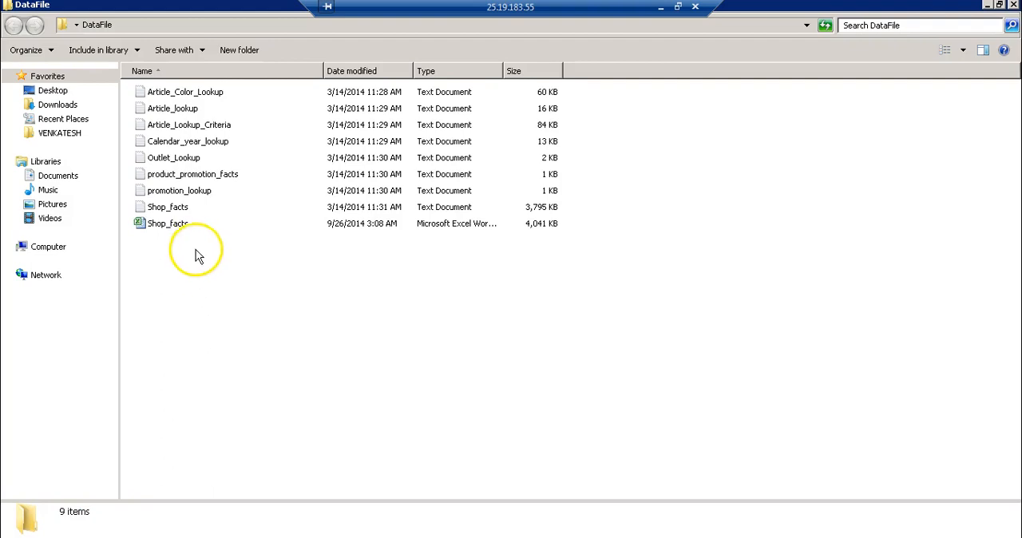
Examine the contents of the Outlet_Lookup and Calendar_year_lookup text files, closing each one after viewing
double_click(175, 160)
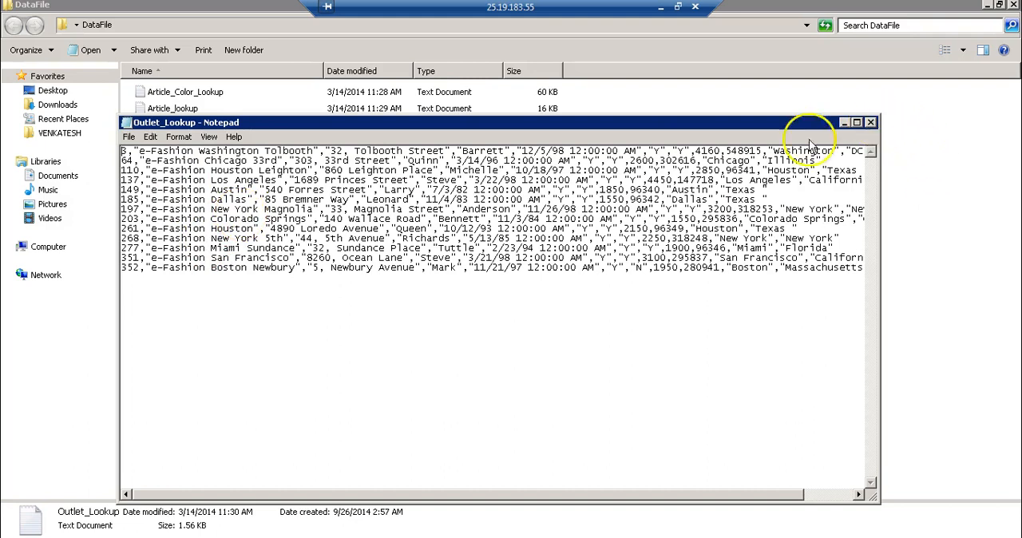
click(871, 123)
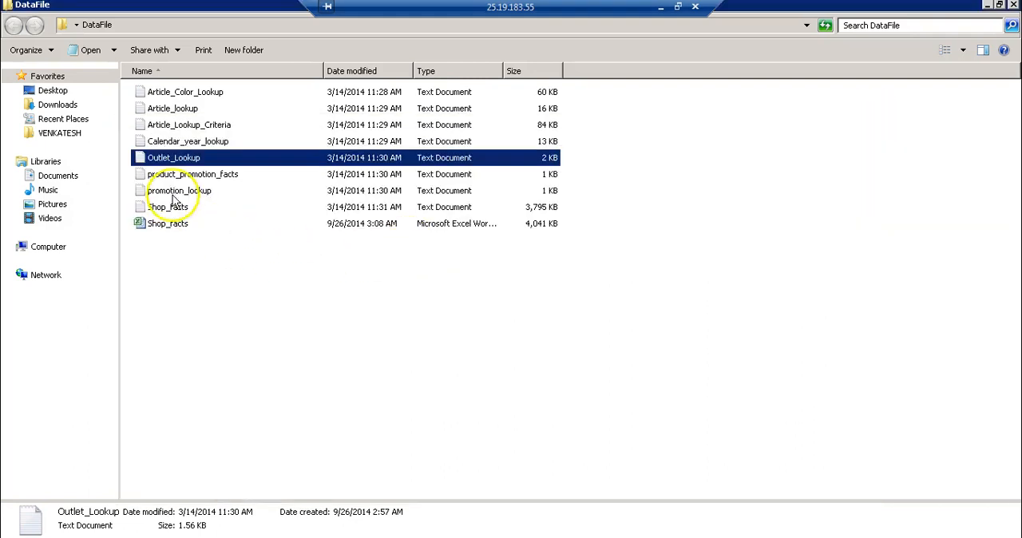
double_click(180, 141)
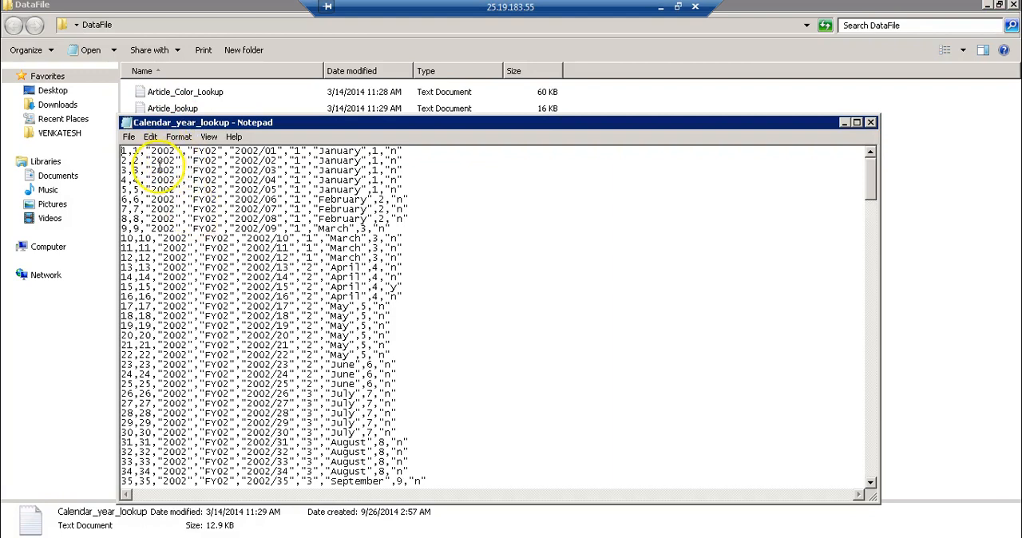
click(872, 124)
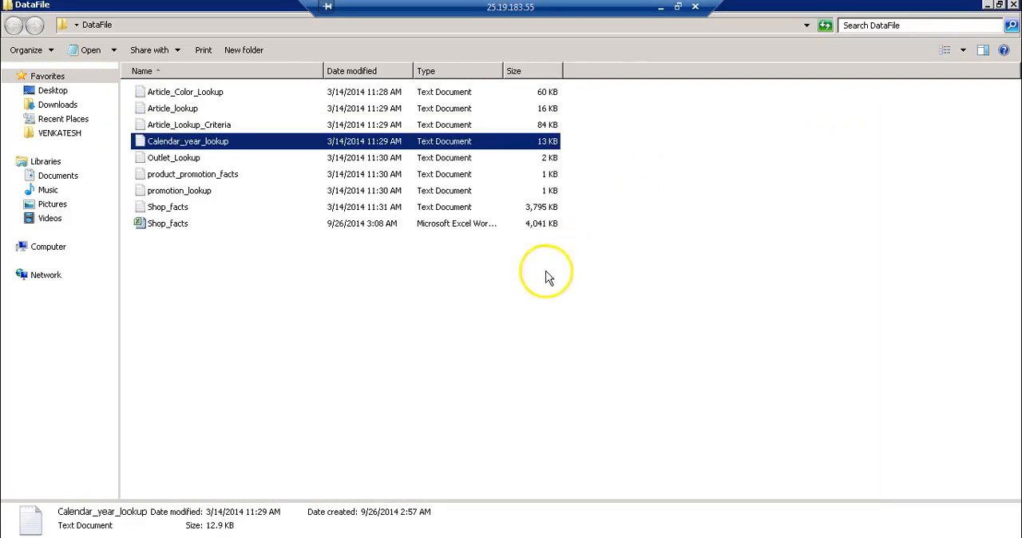
click(466, 288)
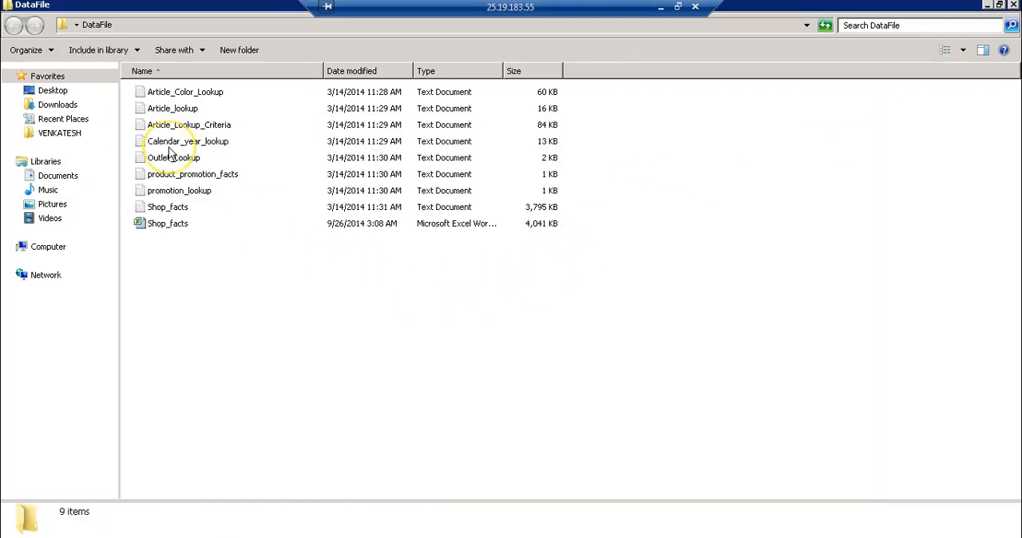
click(170, 147)
click(250, 301)
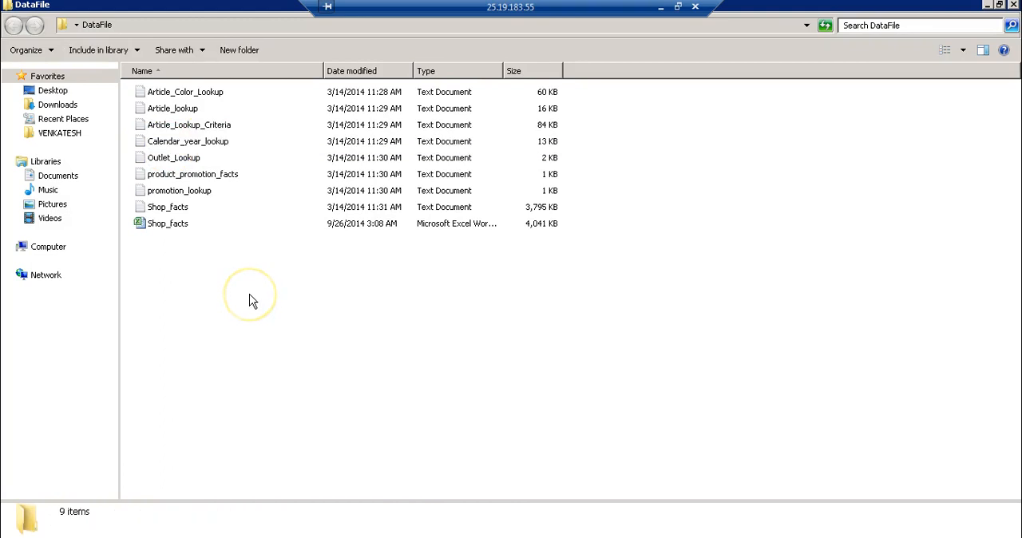
Return to SAP HANA Studio, expand the HTQ system and its Catalog to list the schemas, and select the system node
click(237, 537)
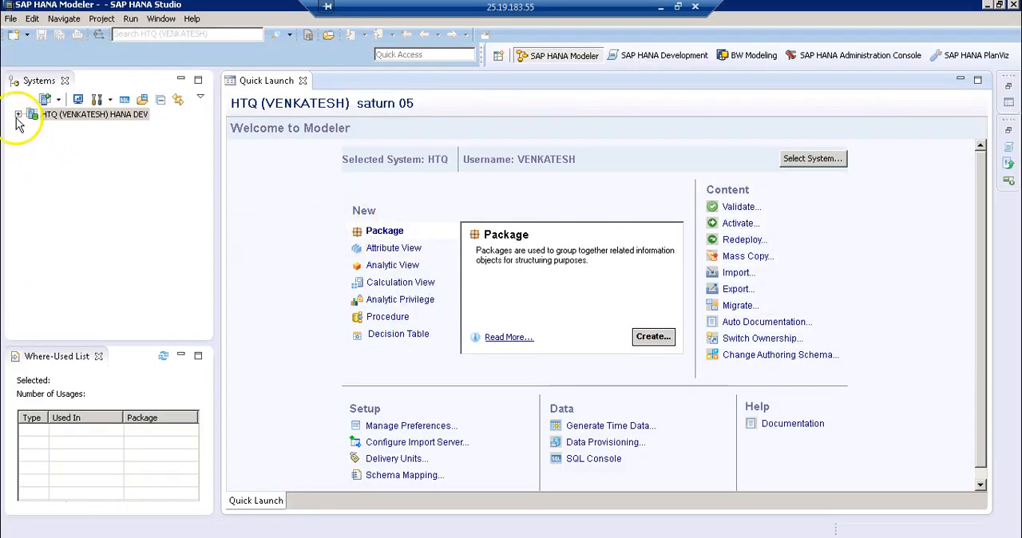
click(18, 116)
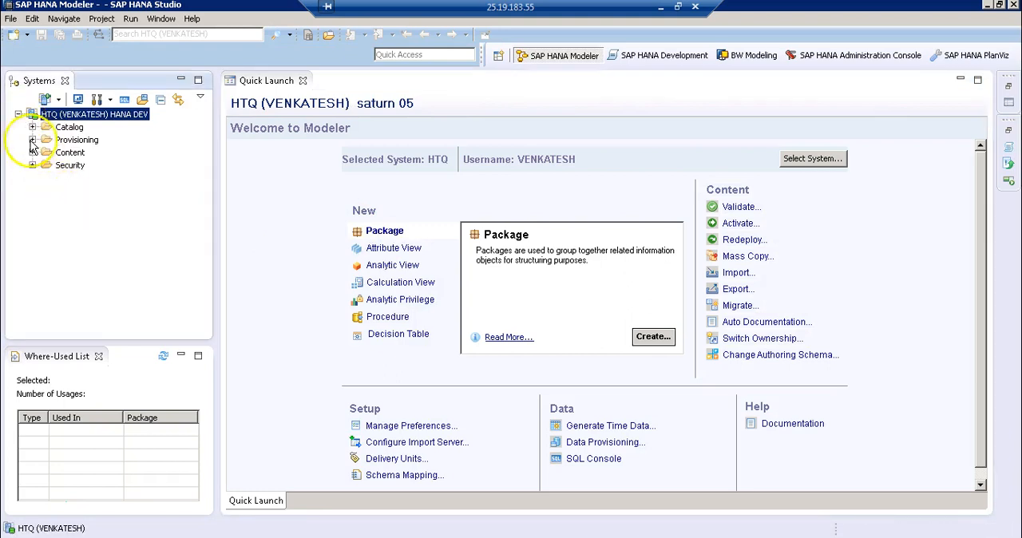
click(32, 127)
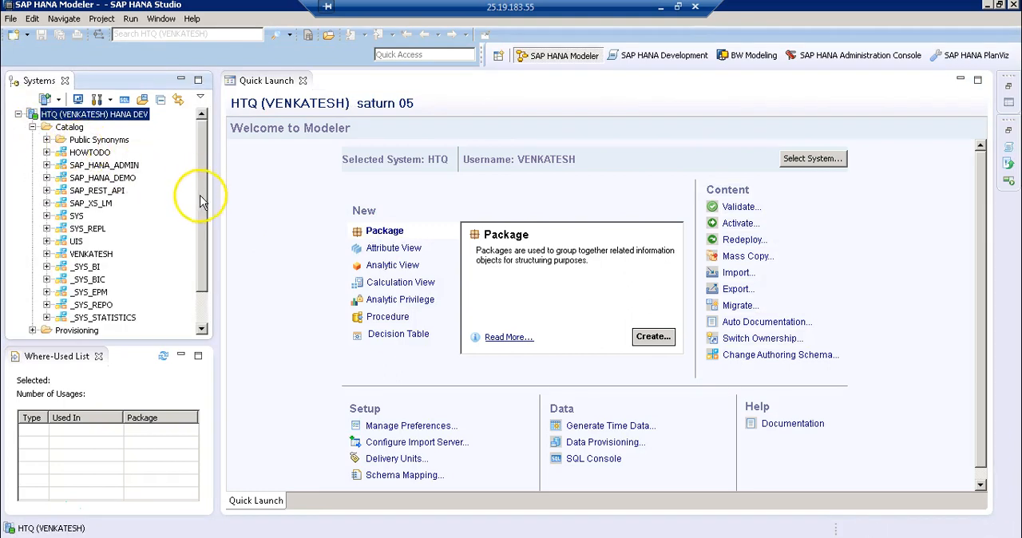
drag(202, 200, 212, 269)
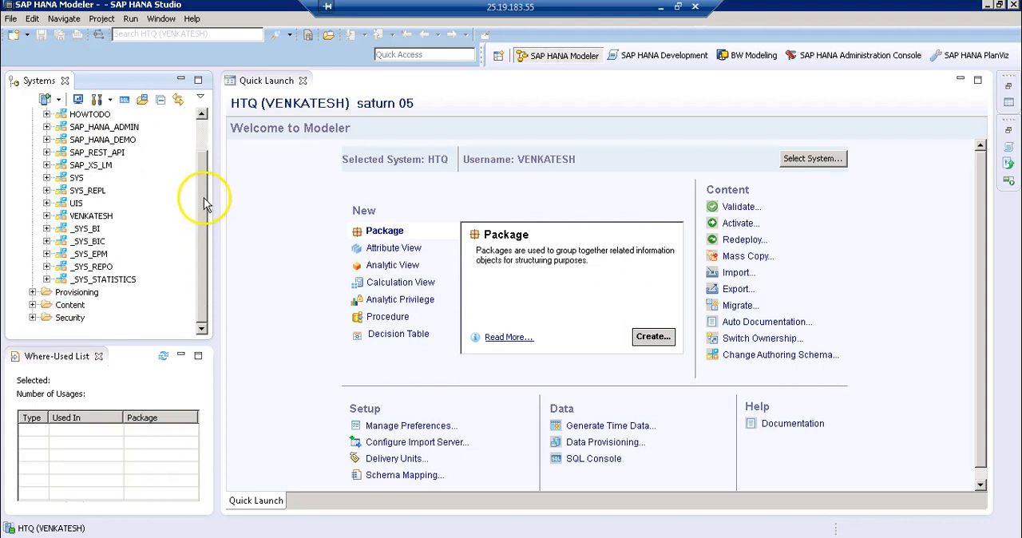
drag(204, 200, 205, 171)
click(310, 244)
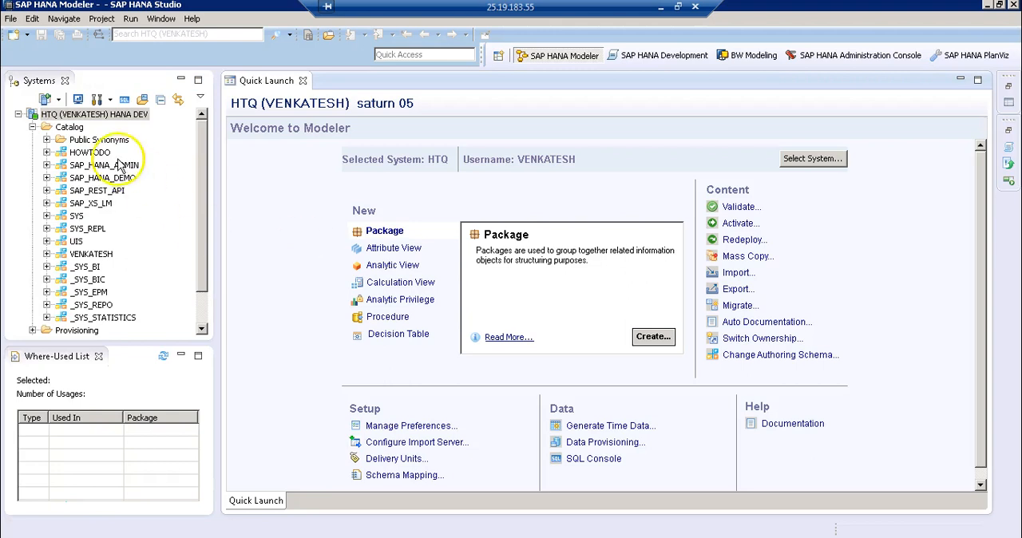
click(116, 114)
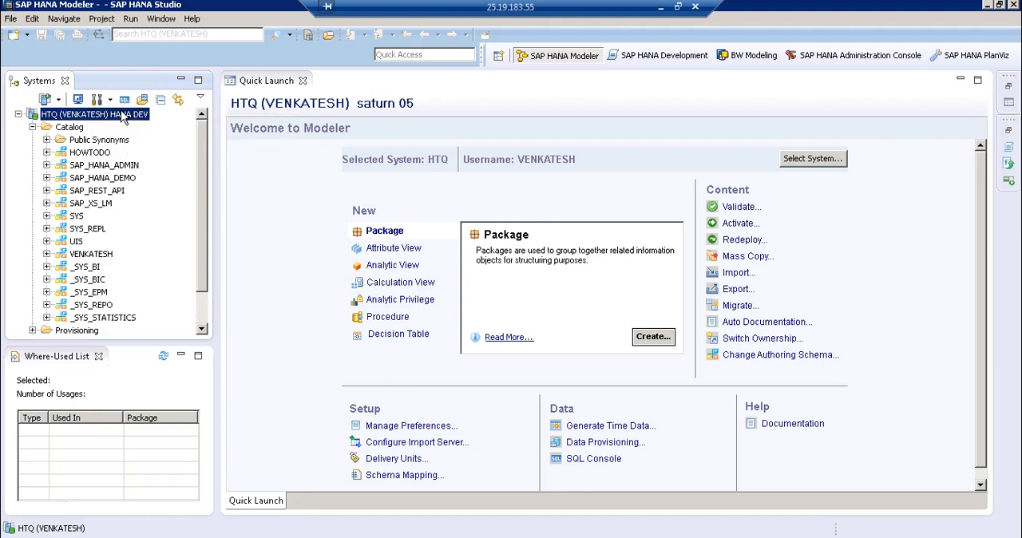
Open a new SQL console for the HTQ system
right_click(121, 110)
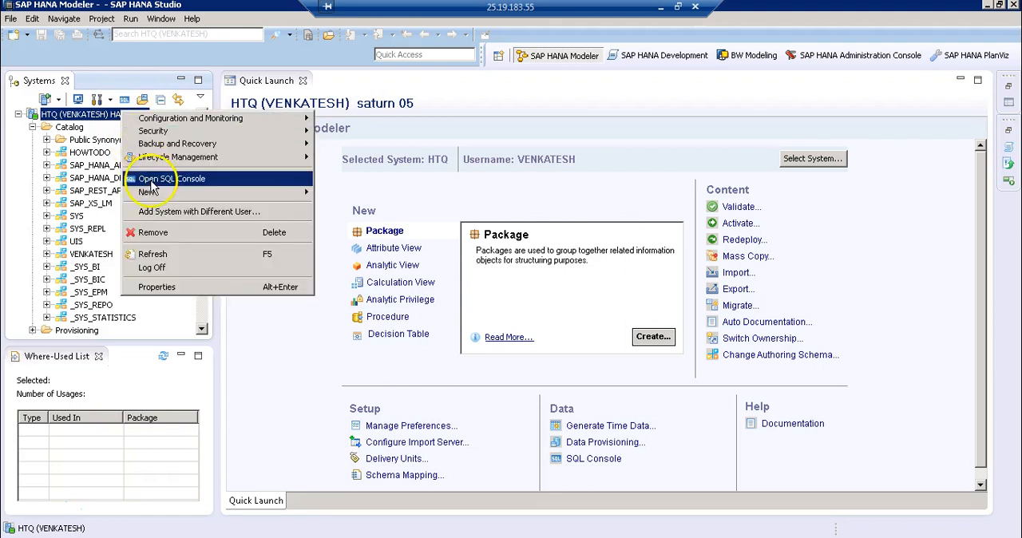
click(626, 377)
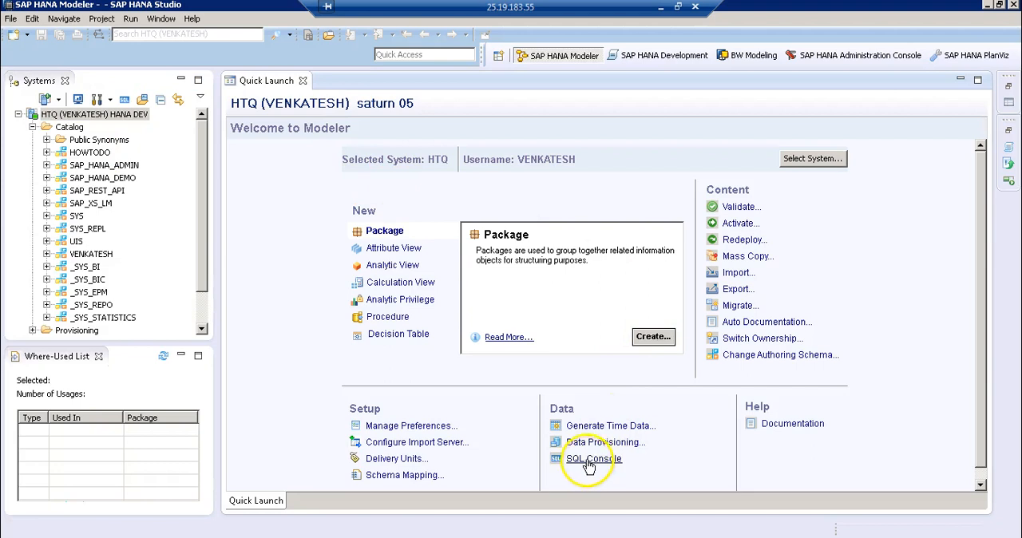
click(116, 114)
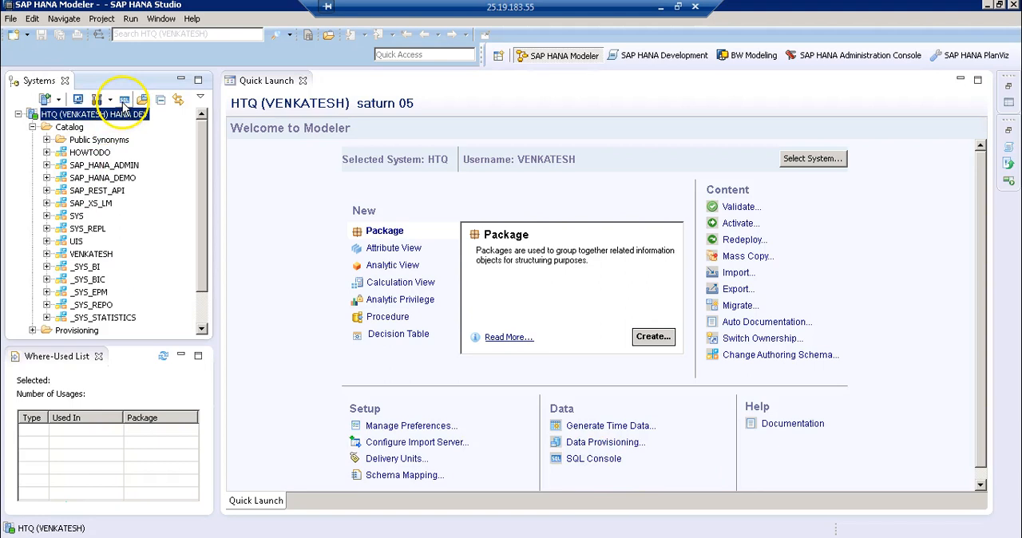
click(124, 101)
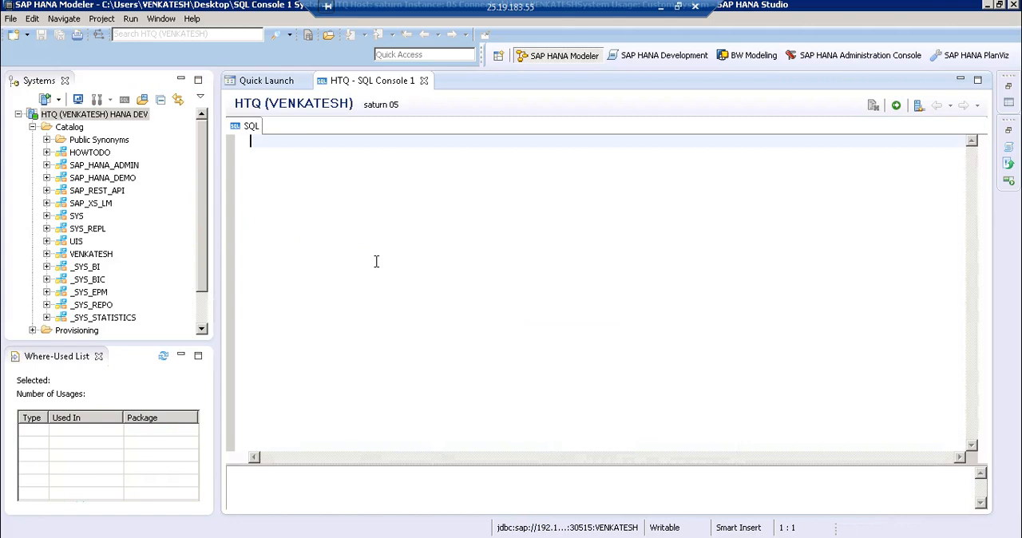
Write and execute a CREATE SCHEMA statement for SALES_DATA, owned by the connected database user
text(CREATE SCHEMA )
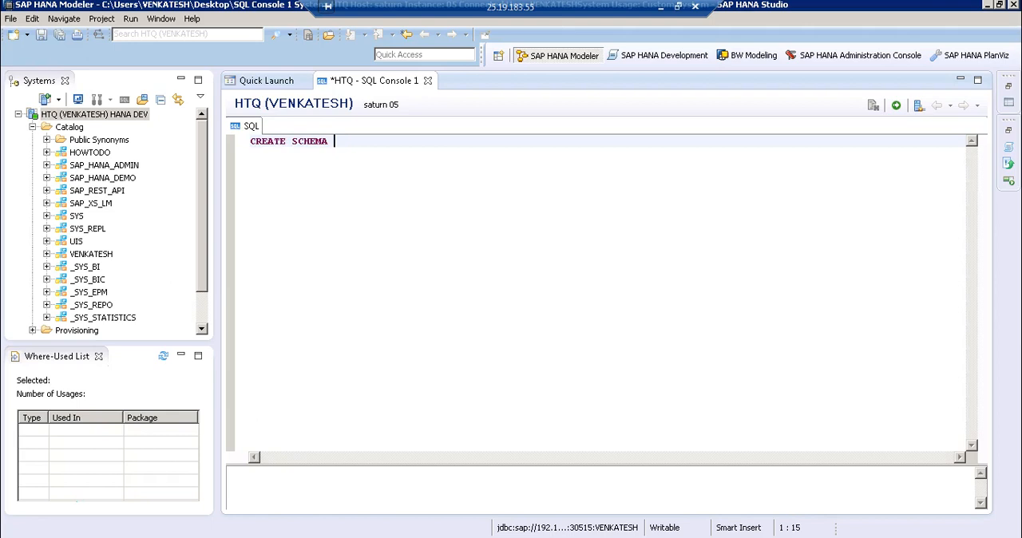
text(SALES )
text(DATA OWNED BY VENKATESH)
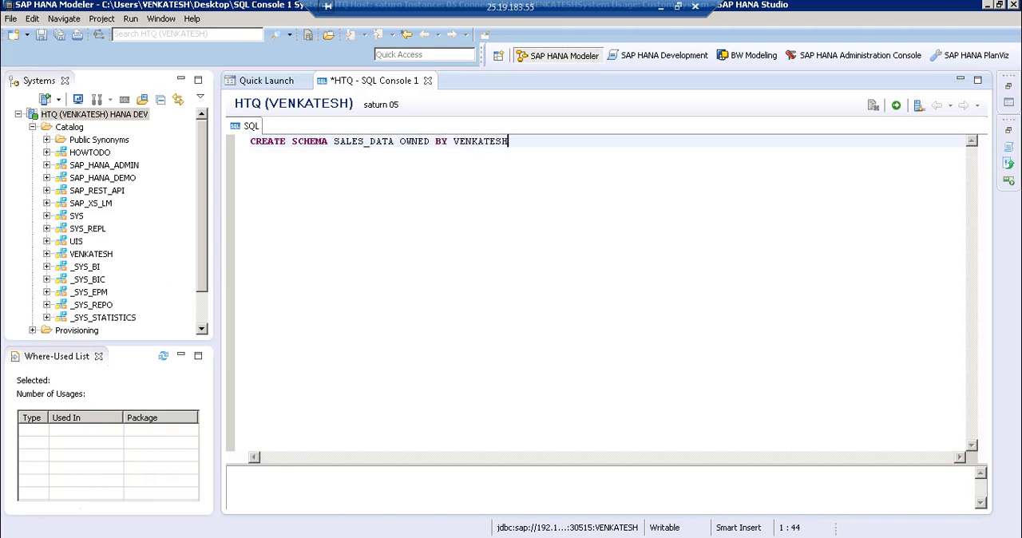
key(shift+Home)
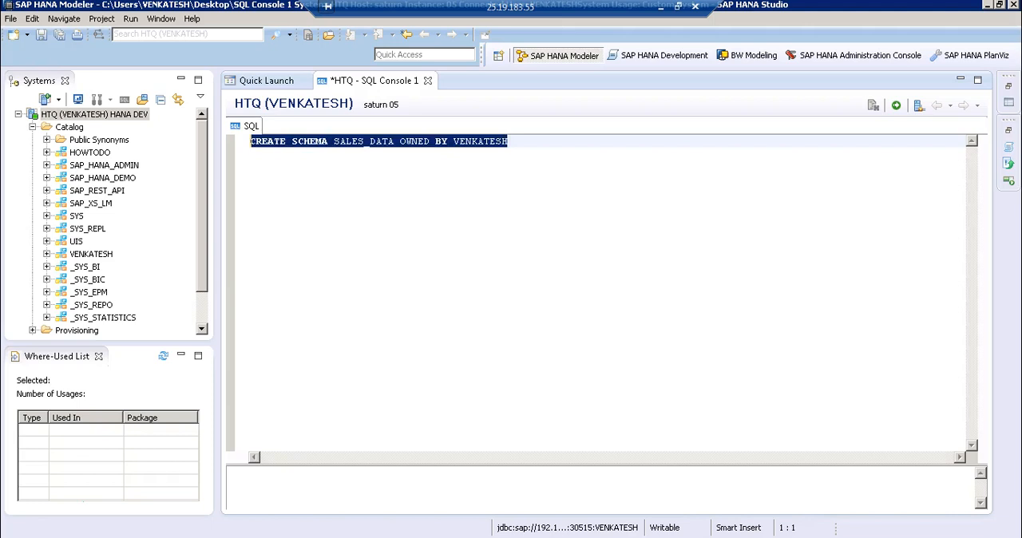
click(897, 106)
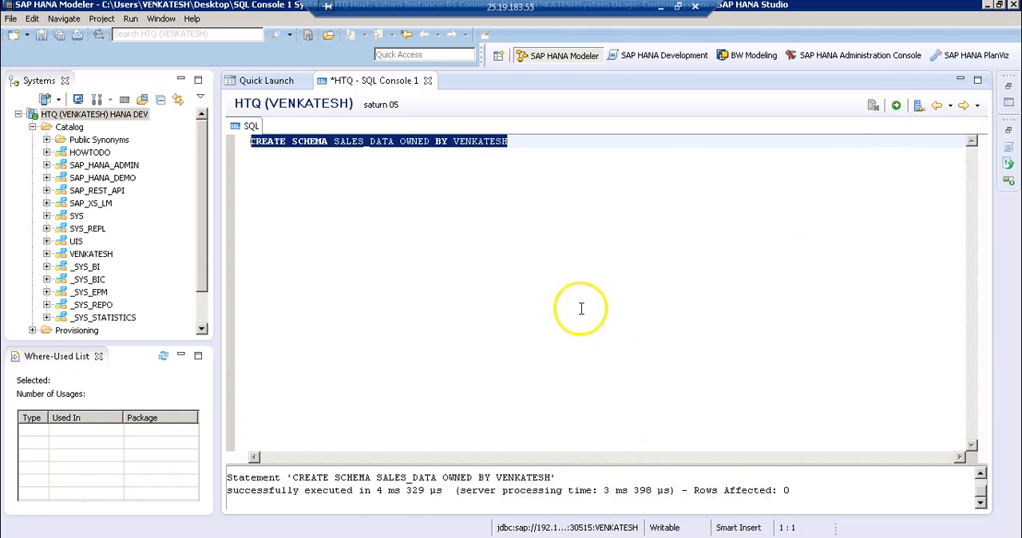
Refresh the Catalog of the HTQ system and select the SALES_DATA schema
right_click(67, 132)
click(93, 191)
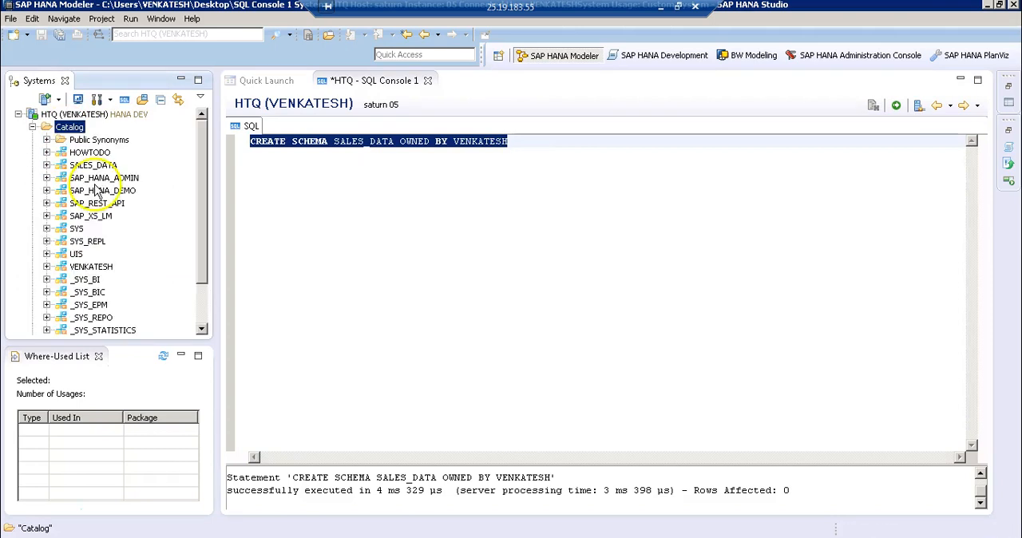
click(94, 166)
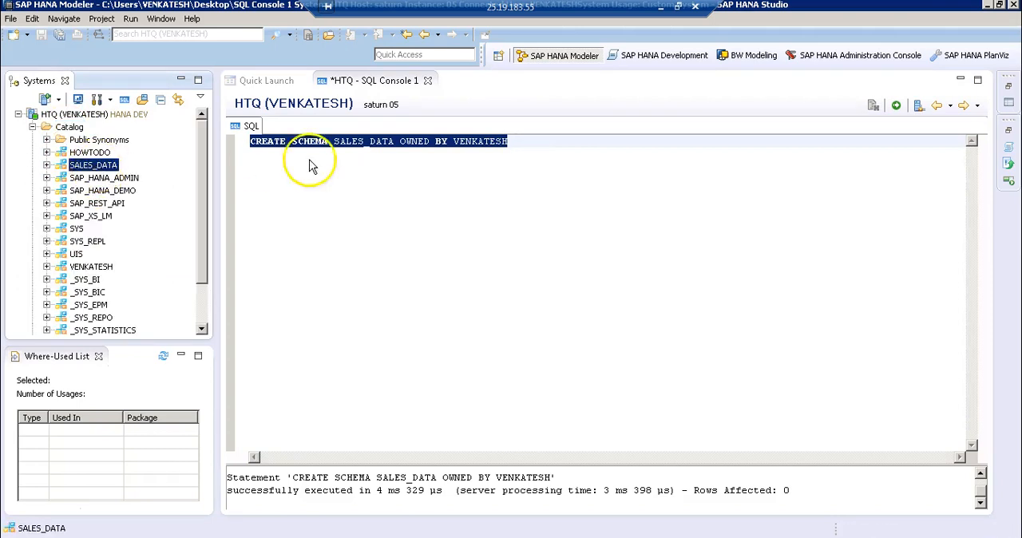
Clear the CREATE SCHEMA statement from the SQL console
click(536, 136)
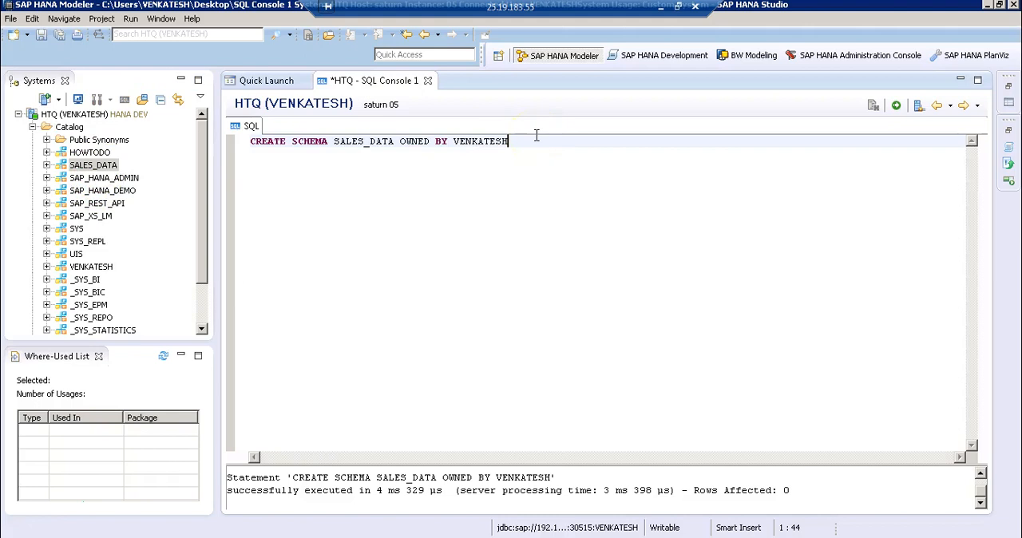
key(ctrl+a)
key(Delete)
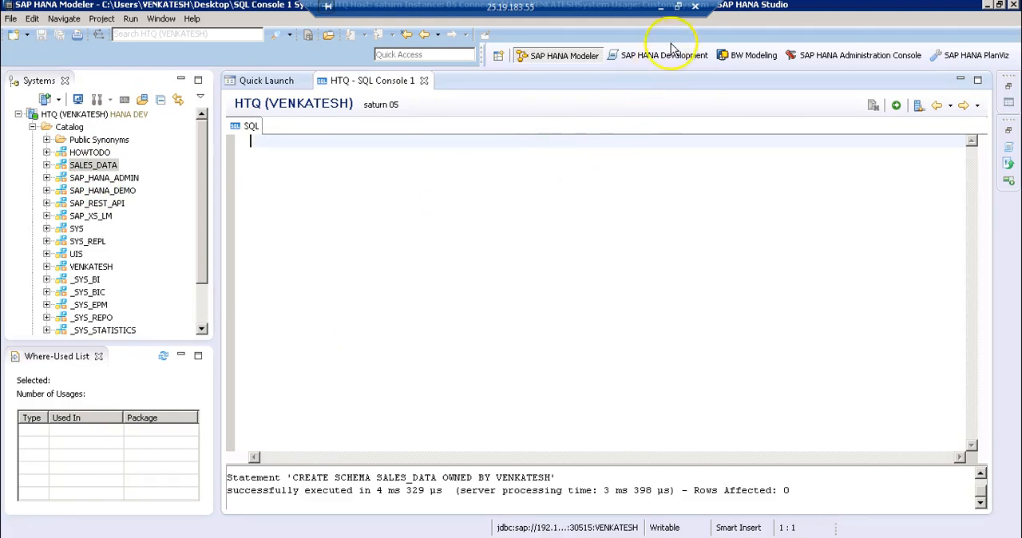
Switch to the DataFile folder and view the Outlet_Lookup and Calendar_year_lookup text files, closing each one
click(988, 5)
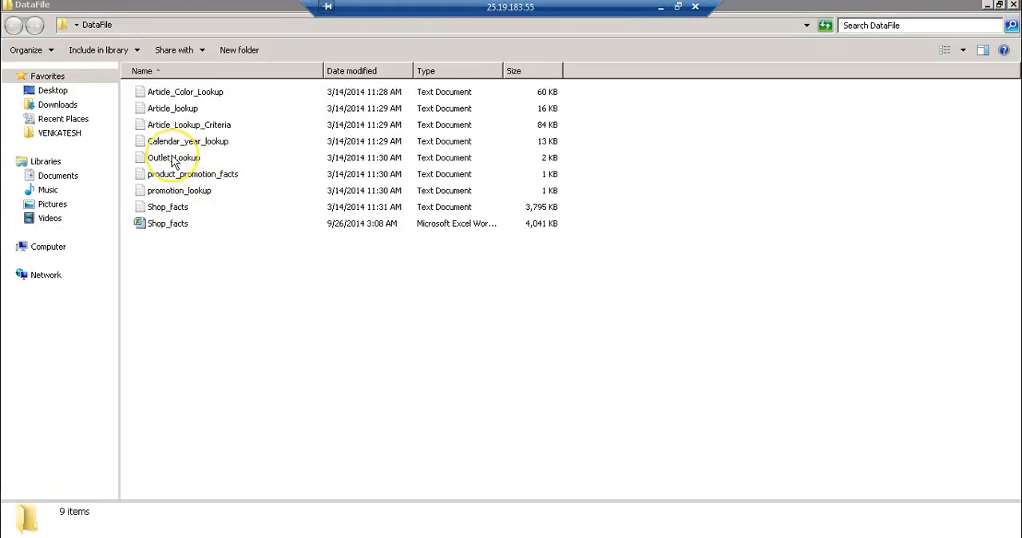
double_click(172, 157)
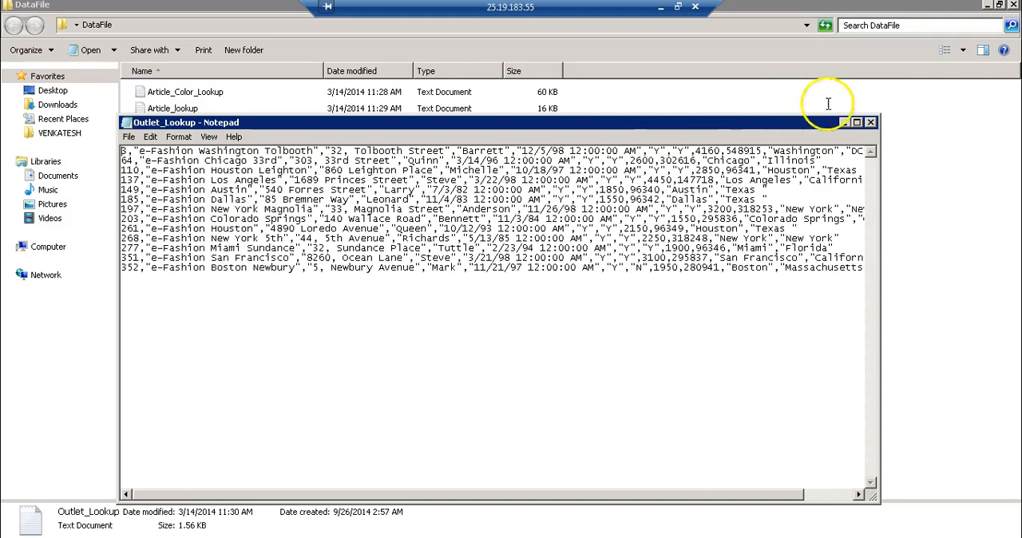
click(871, 122)
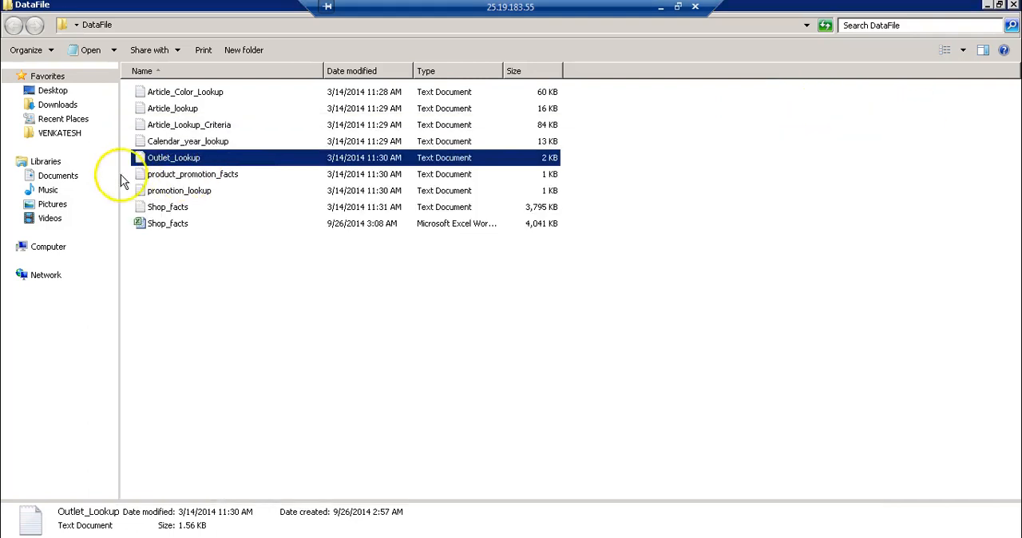
double_click(185, 141)
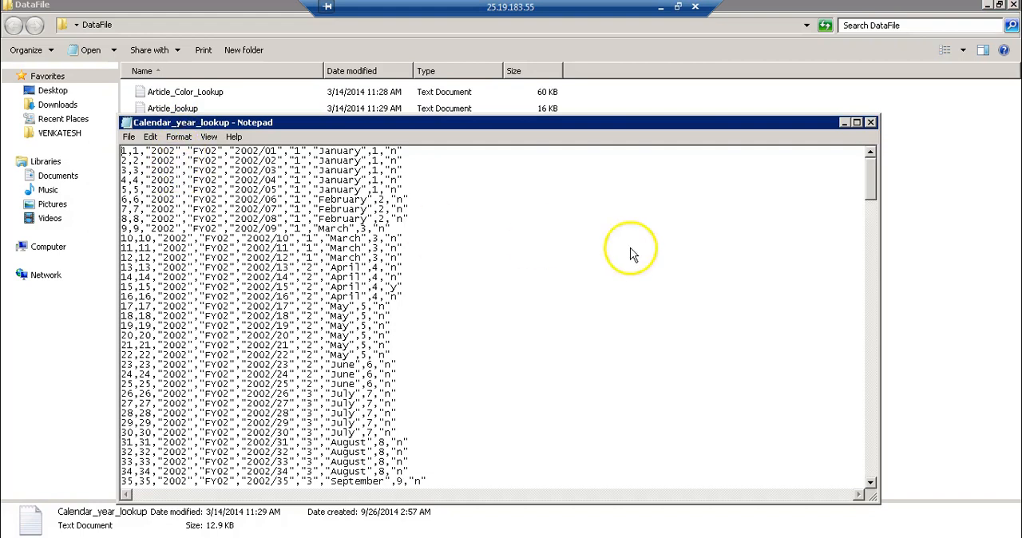
click(871, 123)
click(415, 313)
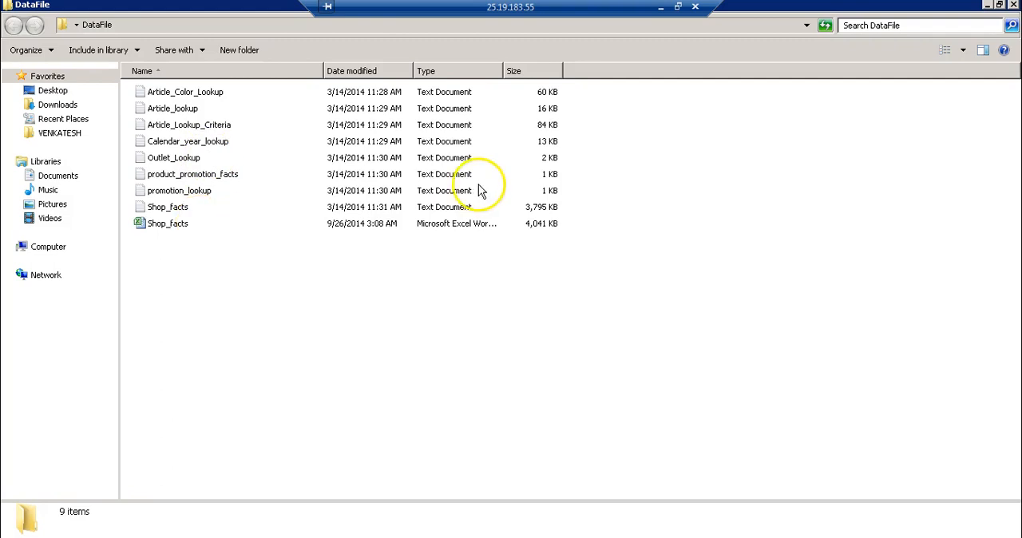
Leave the remote session, switch to the Word document and add the line "Supported file formats:" below the Flat File Load item
click(660, 8)
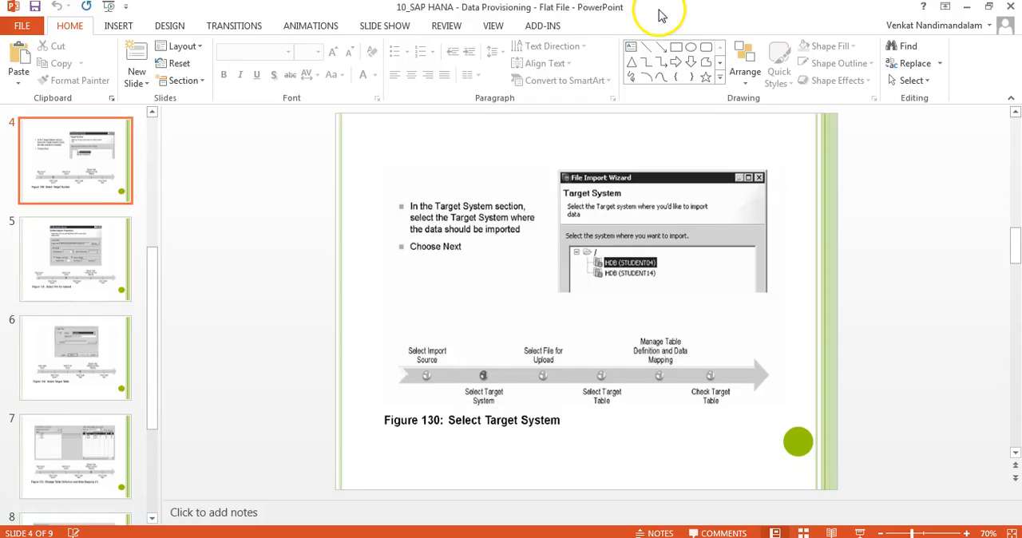
click(680, 526)
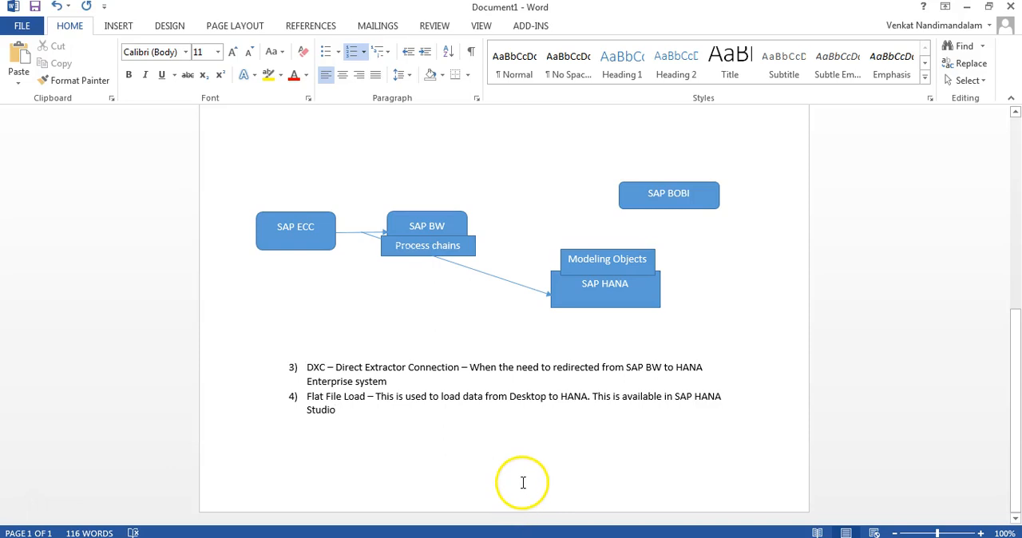
key(Return)
key(Return)
key(Return)
key(Return)
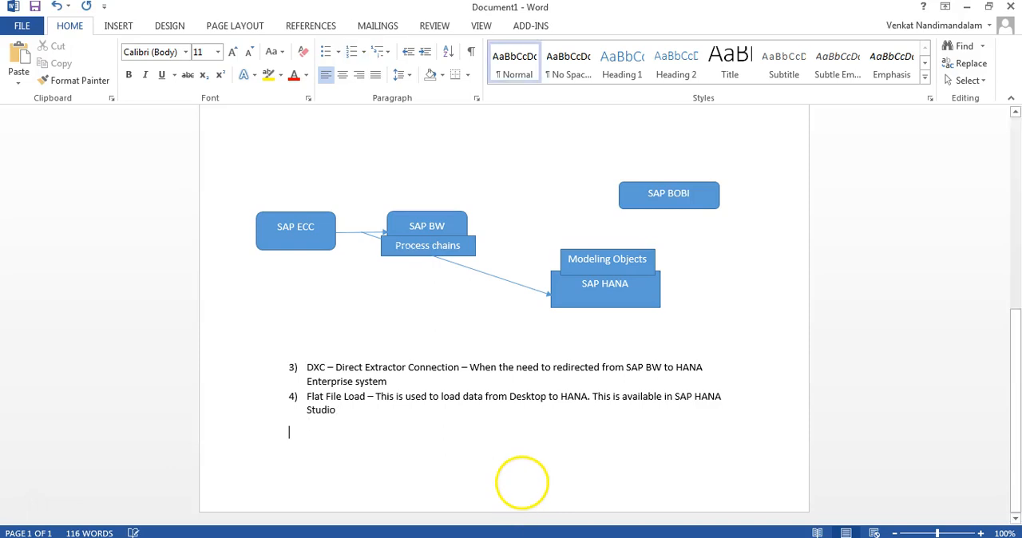
key(Return)
text(sUPPORT)
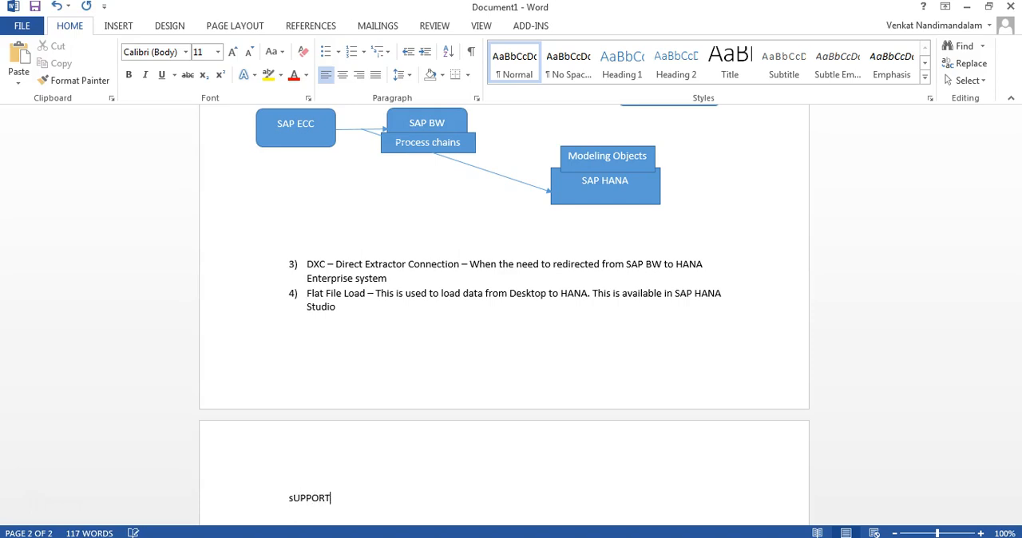
text(ED tile formats:)
key(Return)
List "CSV" and "Excel Sheets" on separate lines under the supported file formats heading
text(CSV)
key(Return)
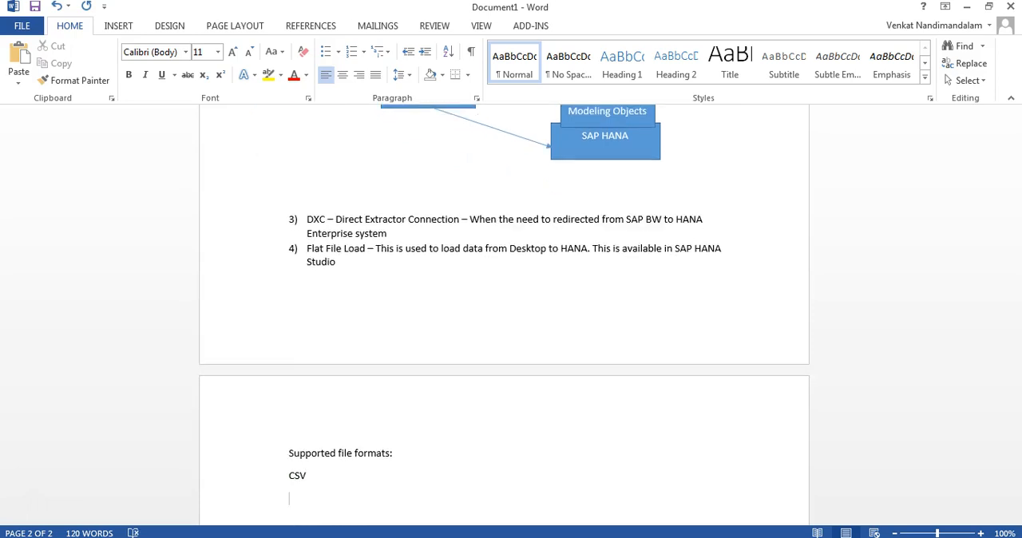
text(Excel SHeet)
text(heee)
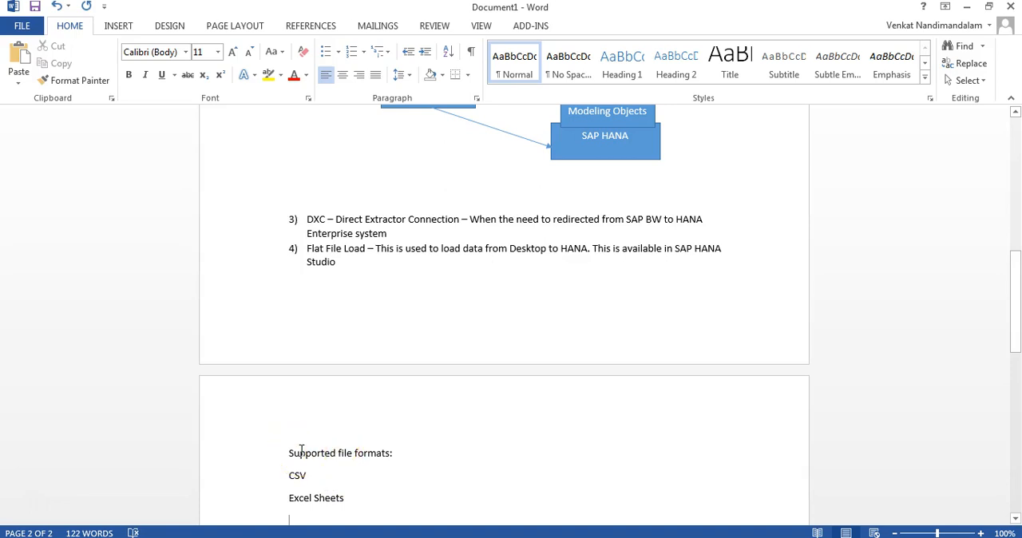
Switch to the ppts folder window, go up to SAP HANA Videos and select the EMP and DEPT Tables Info.sql file
click(120, 536)
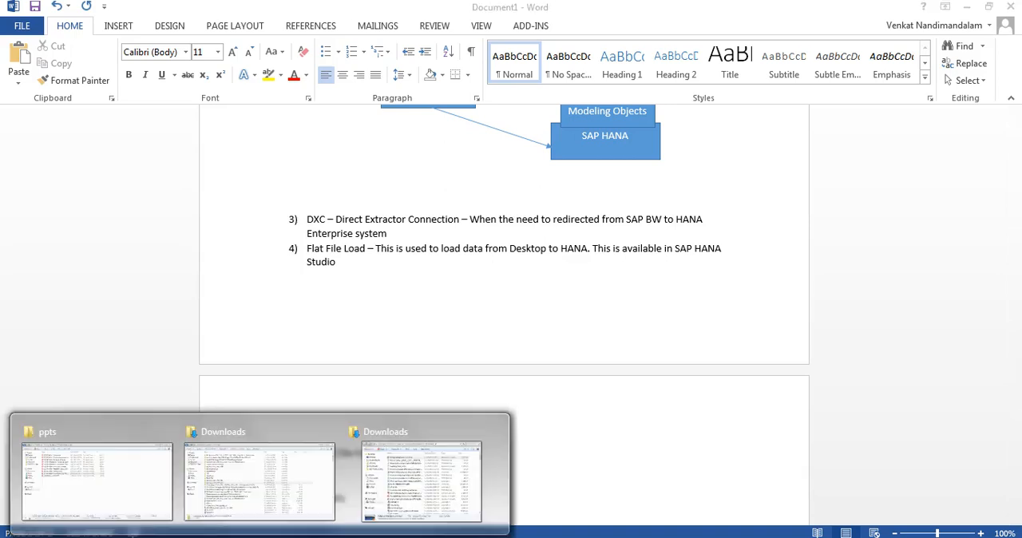
click(120, 491)
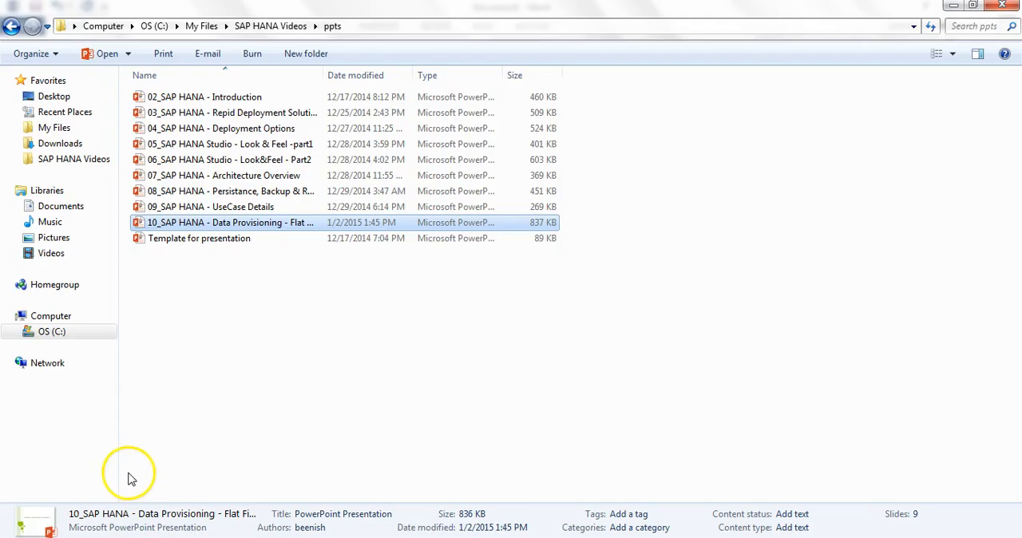
click(263, 27)
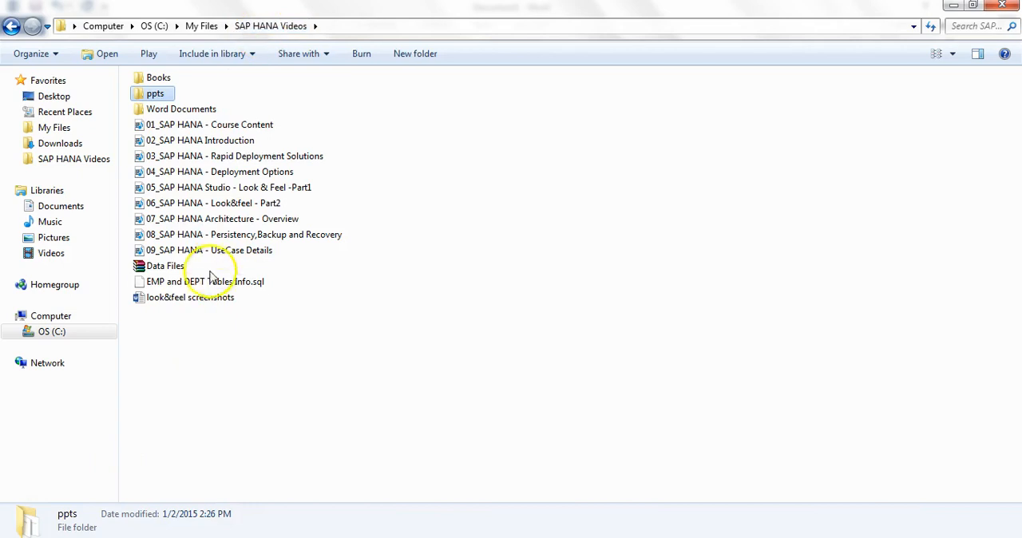
click(206, 286)
right_click(205, 288)
click(155, 348)
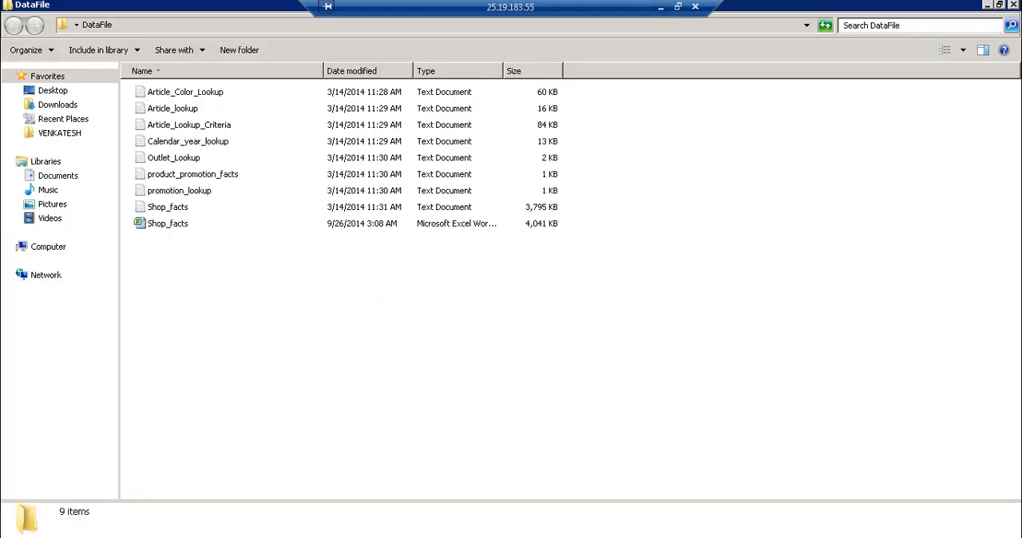
Return to SAP HANA Studio in the remote session and expand the Tables folder of the connected user's own schema
key(alt+Tab)
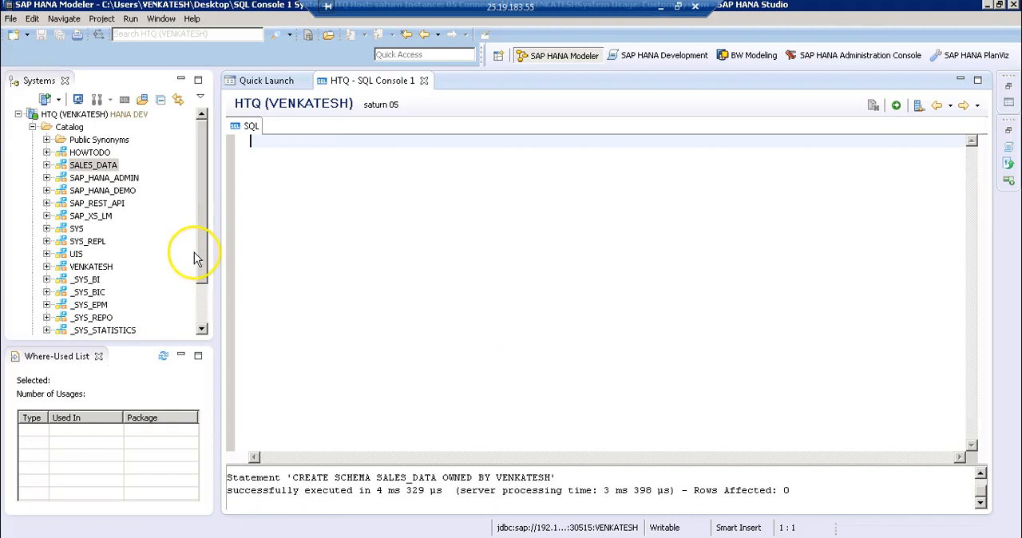
drag(204, 260, 178, 290)
click(47, 229)
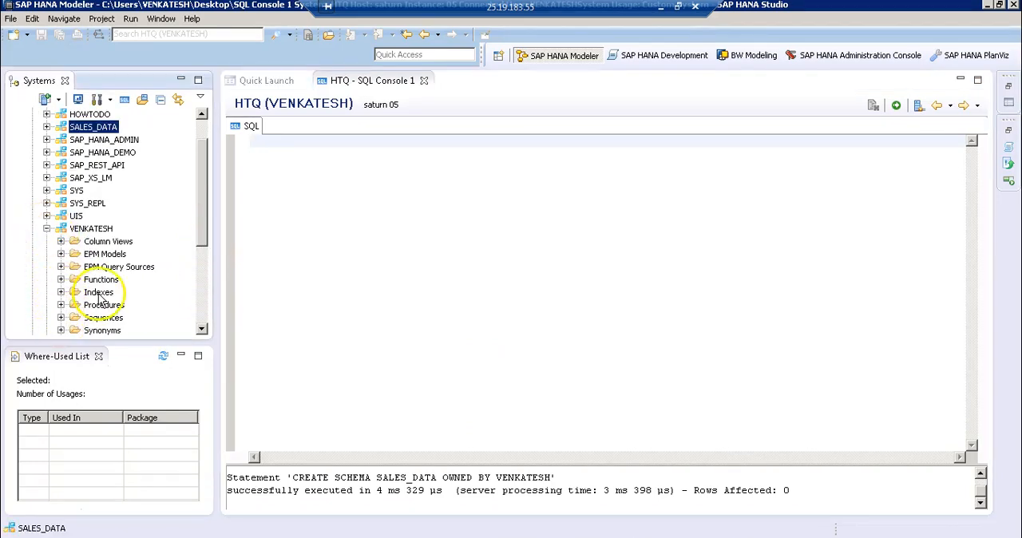
scroll(100, 302, down, 1)
scroll(100, 302, down, 3)
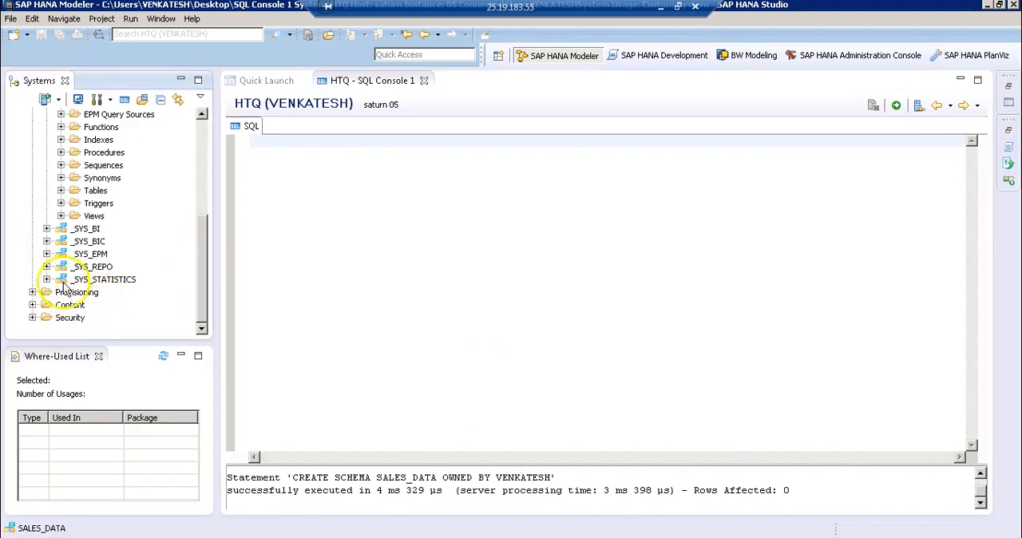
click(61, 191)
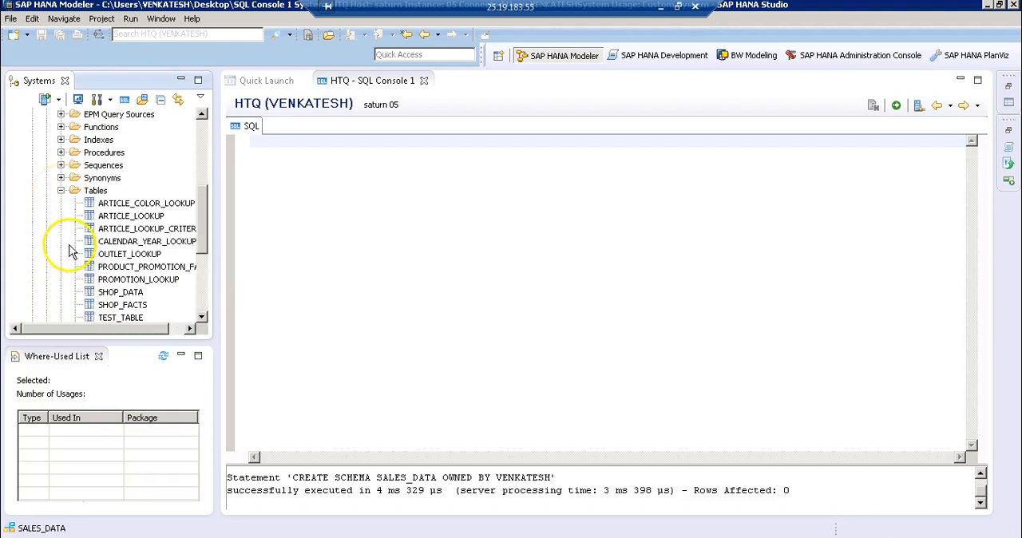
Open the definition of the CALENDAR_YEAR_LOOKUP table and export its CREATE statement to a SQL console
right_click(126, 242)
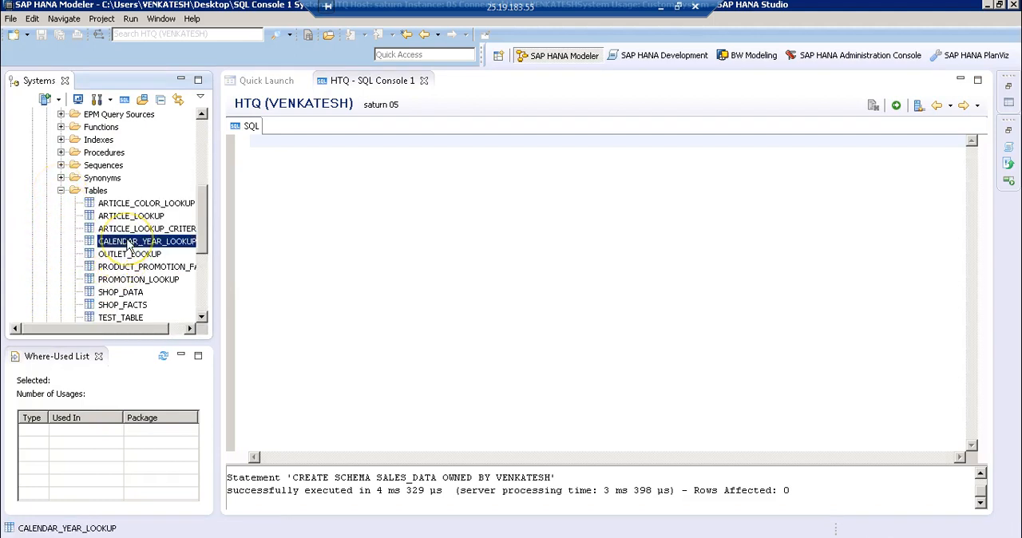
click(125, 245)
double_click(126, 245)
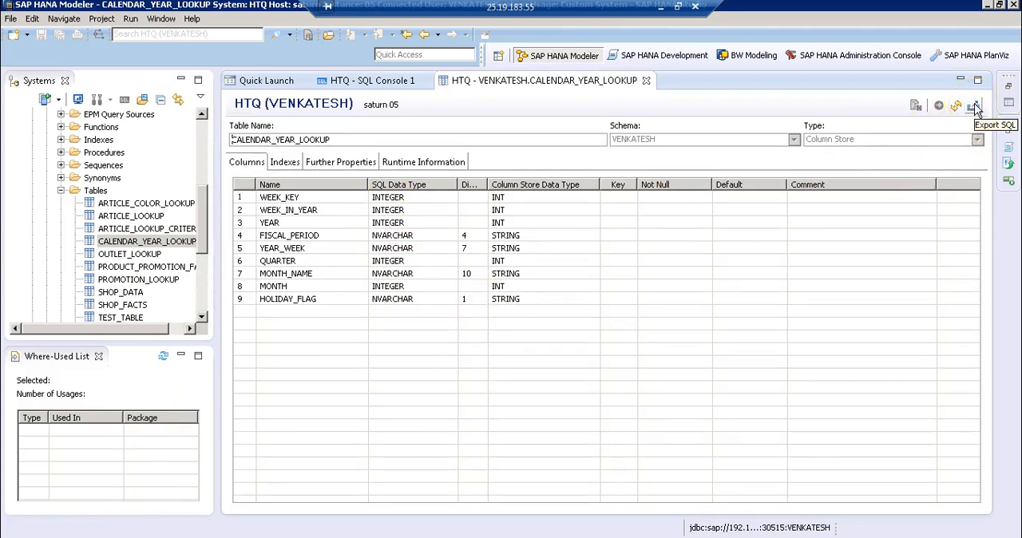
click(975, 107)
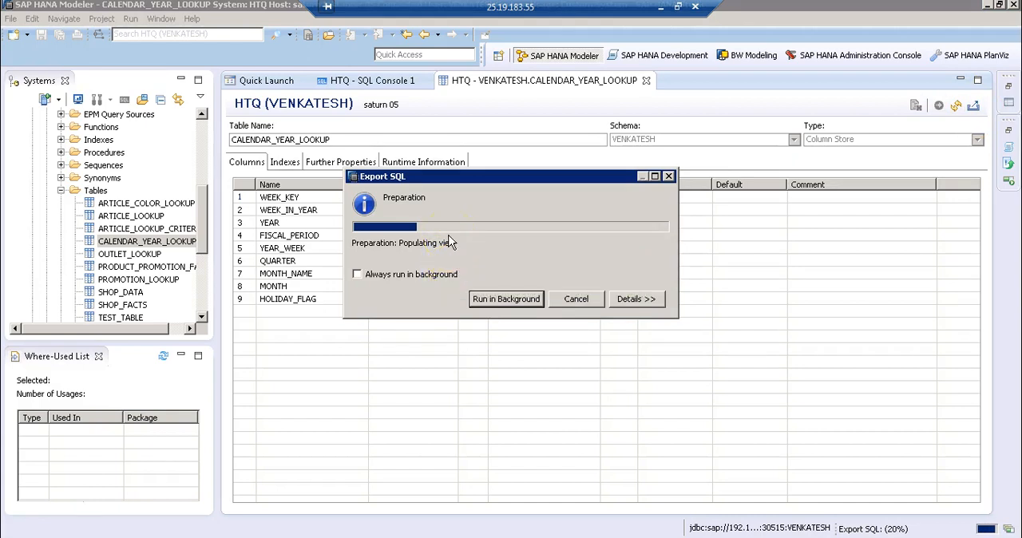
click(345, 193)
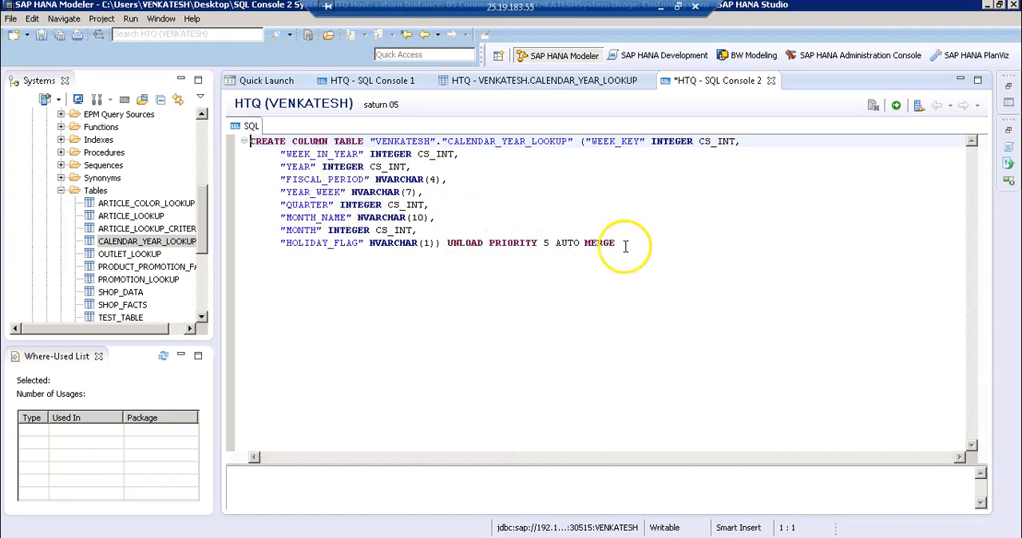
Copy the whole CREATE statement, close SQL Console 2 unsaved and the table definition, and paste the statement over SQL Console 1's contents
drag(619, 244, 241, 137)
key(ctrl+c)
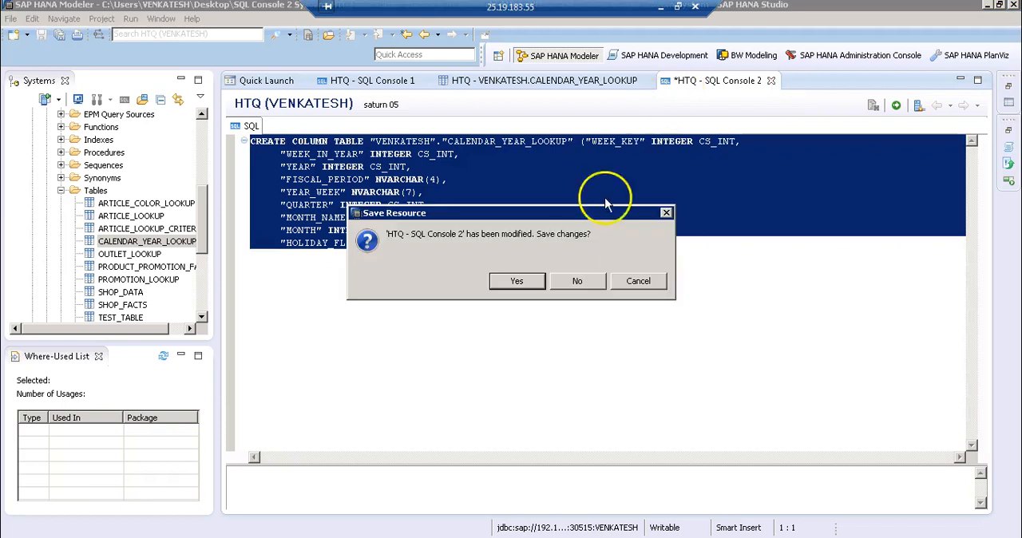
click(578, 281)
click(647, 80)
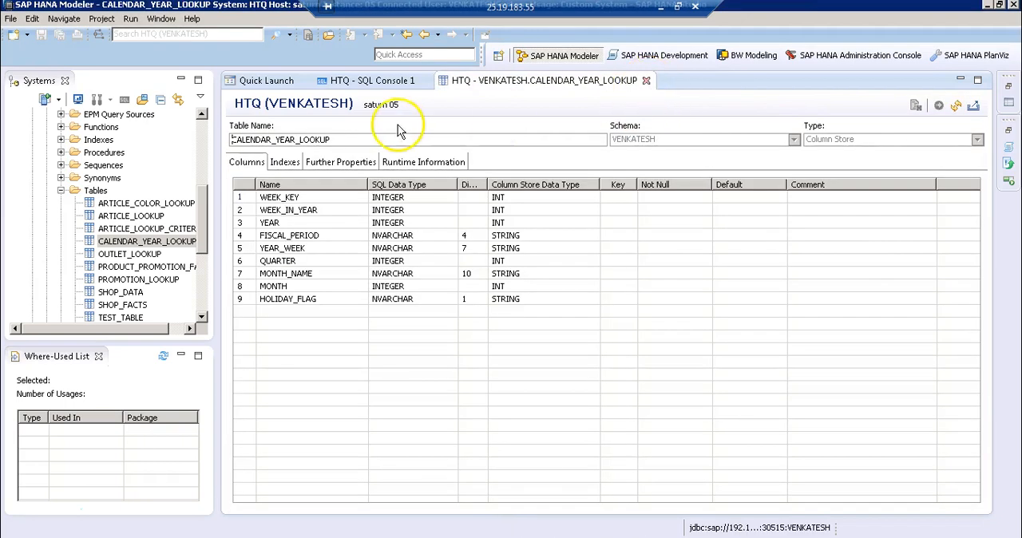
key(ctrl+v)
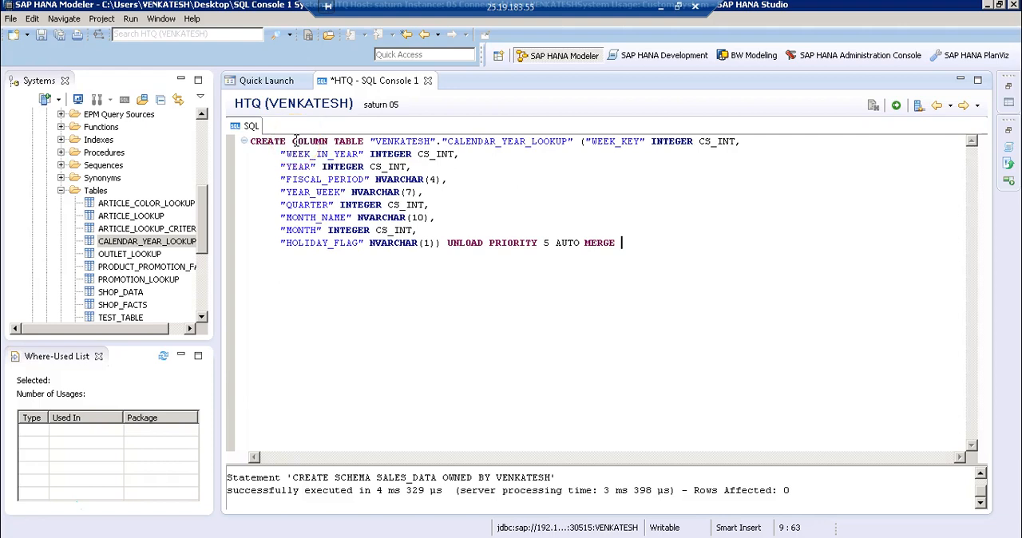
Replace the quoted schema name before "CALENDAR_YEAR_LOOKUP" in the CREATE statement with SALES_DATE
click(298, 141)
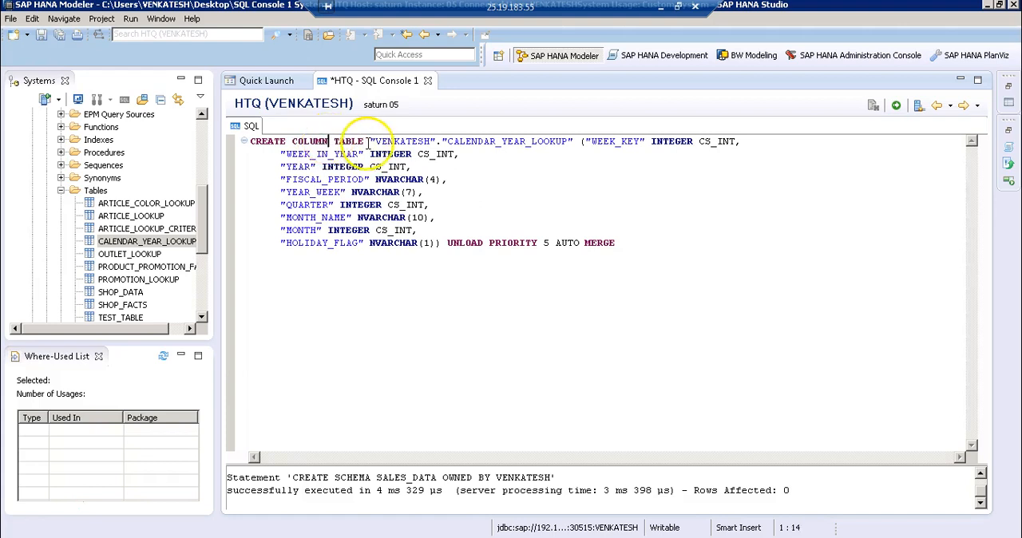
drag(408, 142, 437, 142)
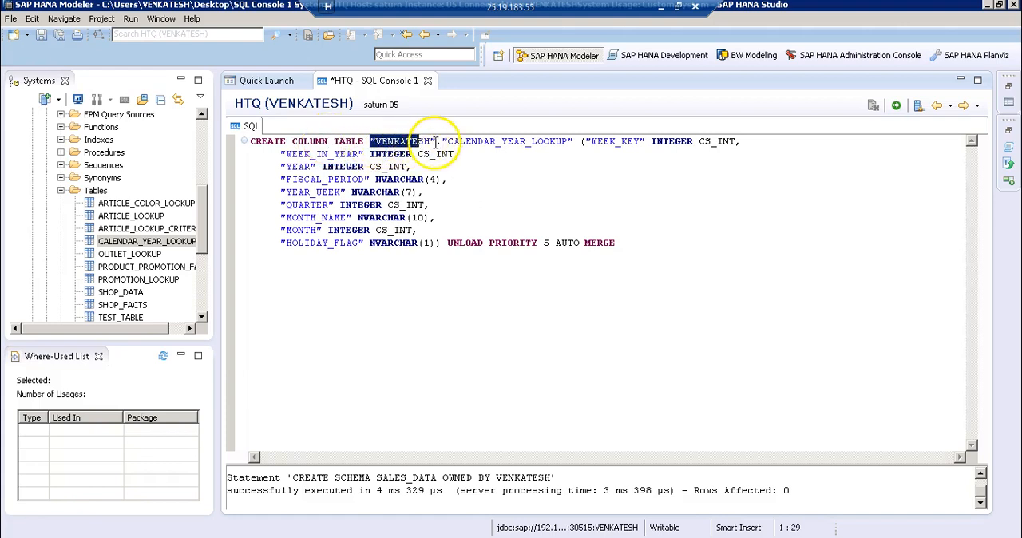
text(SALES)
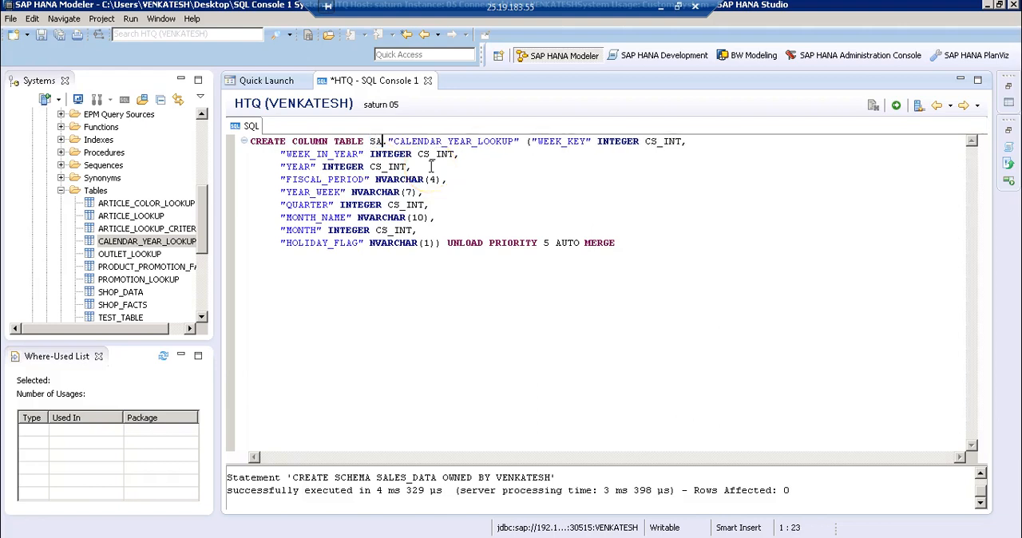
text(_DATE)
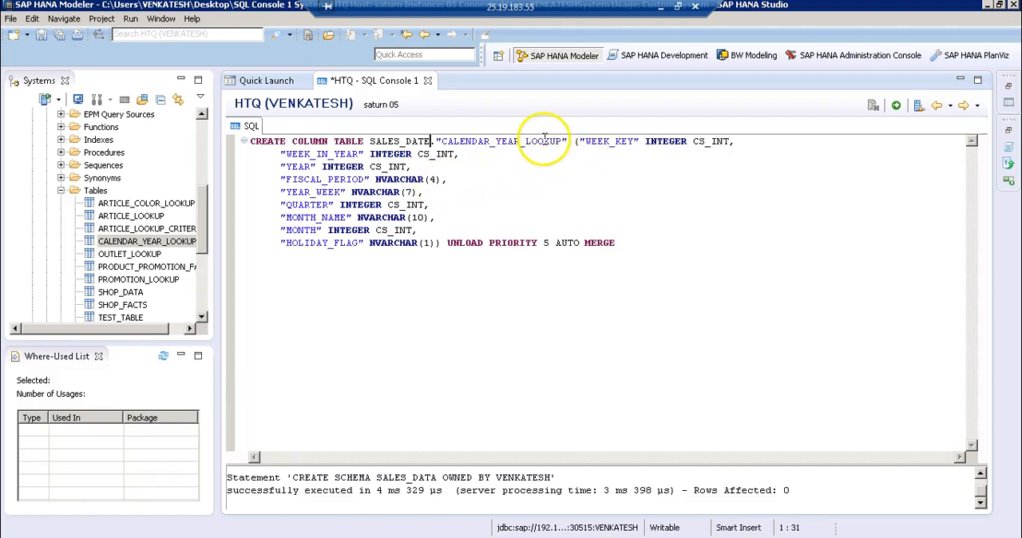
Remove CS_INT from the WEEK_KEY column definition, leaving INTEGER followed directly by the comma
drag(693, 141, 722, 142)
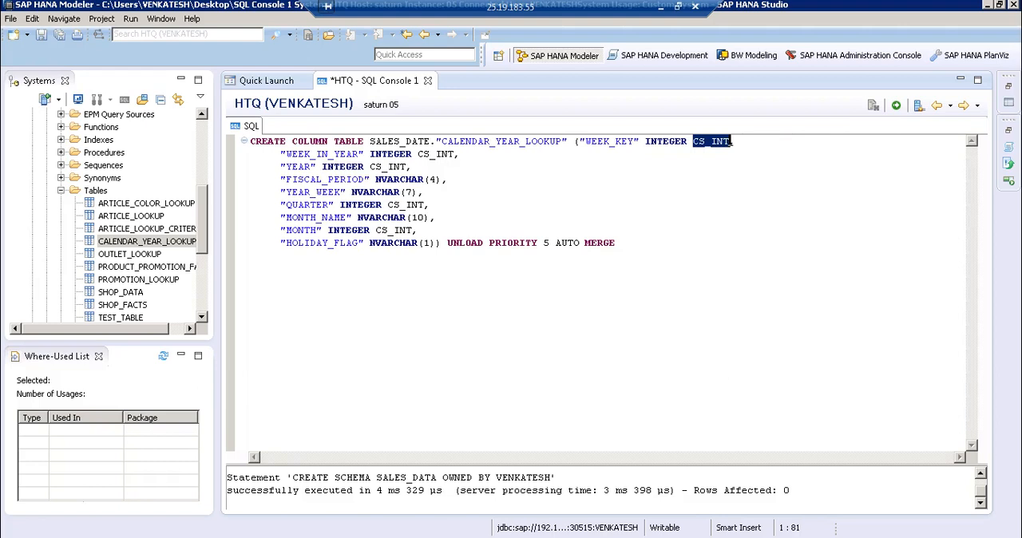
key(BackSpace)
key(BackSpace)
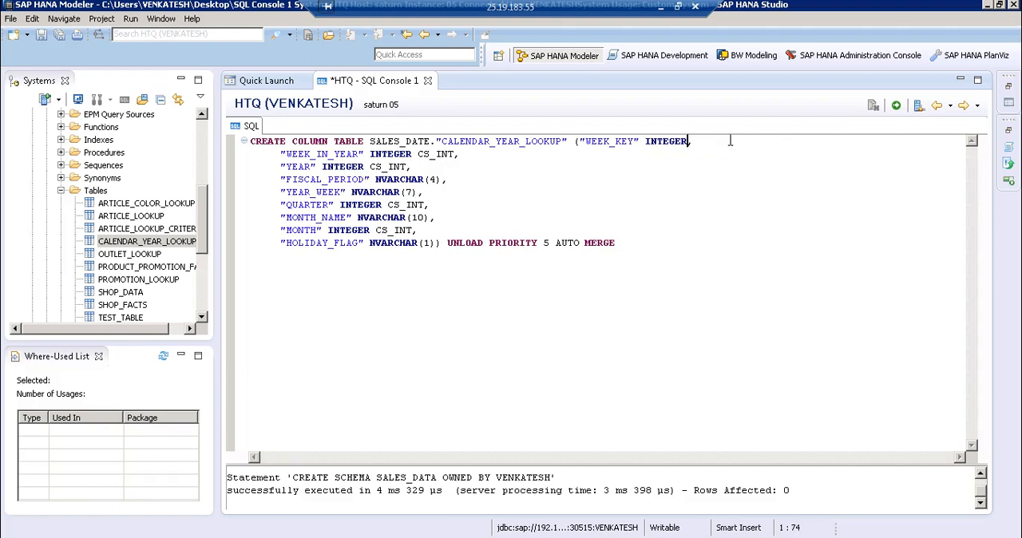
click(652, 144)
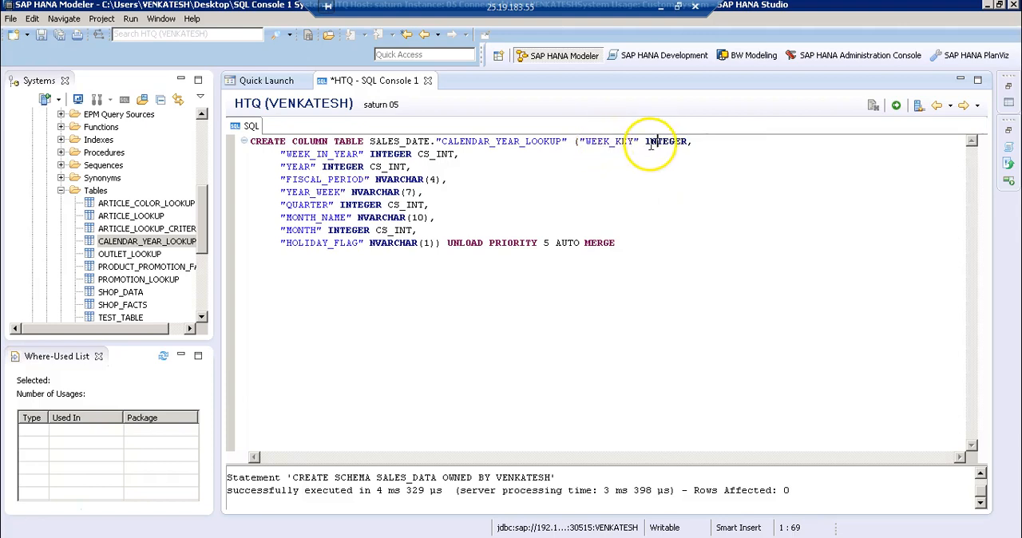
drag(646, 144, 687, 141)
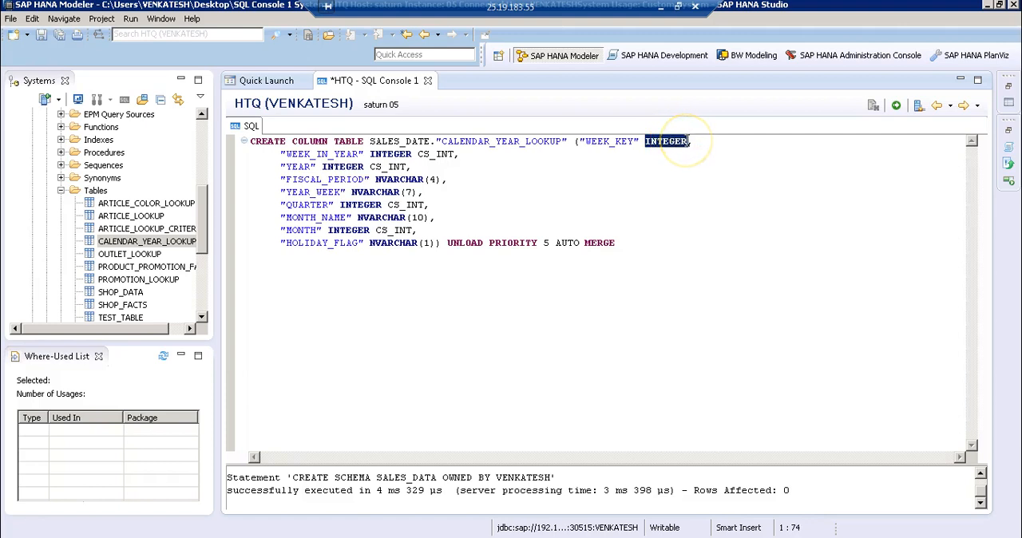
click(681, 143)
click(471, 159)
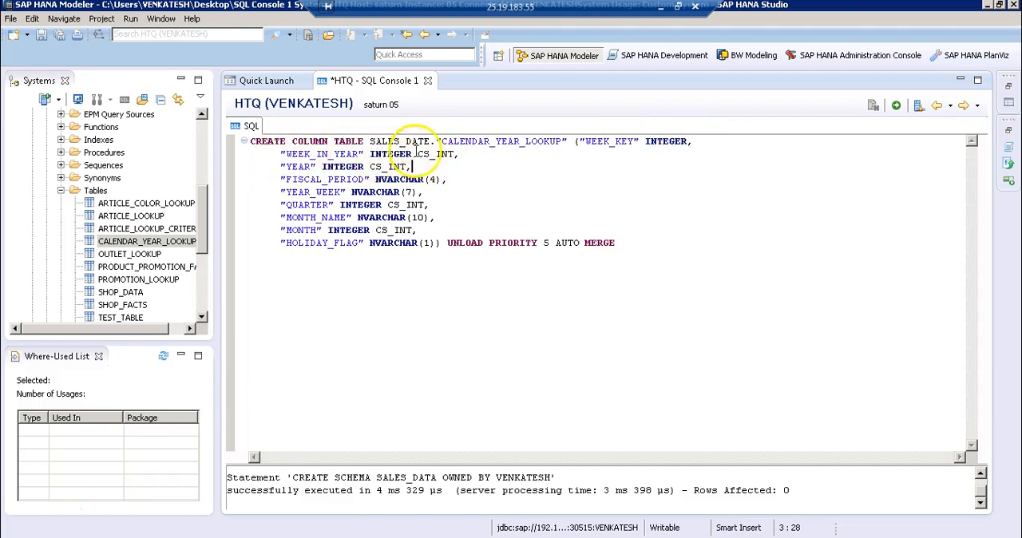
Remove CS_INT from the WEEK_IN_YEAR and YEAR column definitions, leaving each as INTEGER followed by a comma
drag(418, 154, 454, 154)
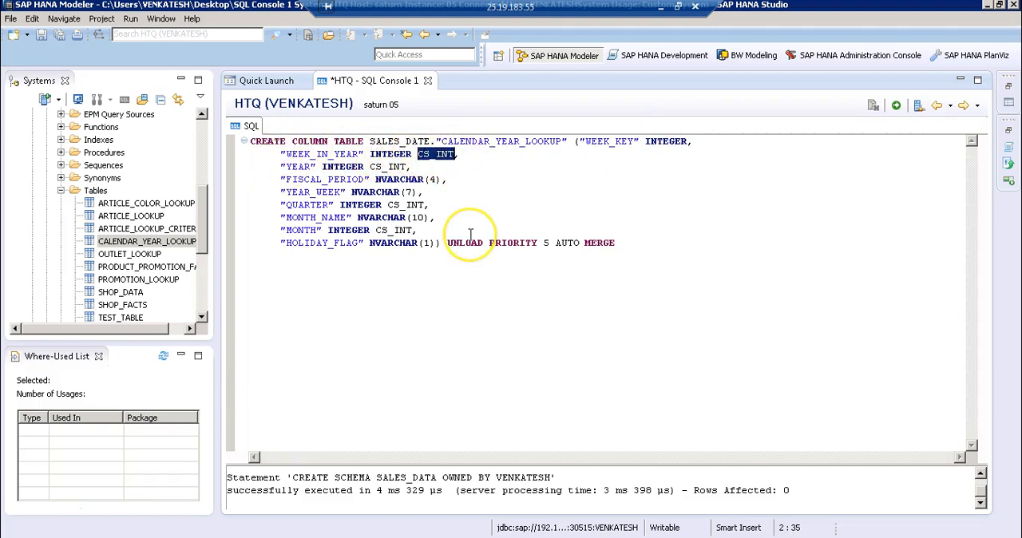
click(429, 155)
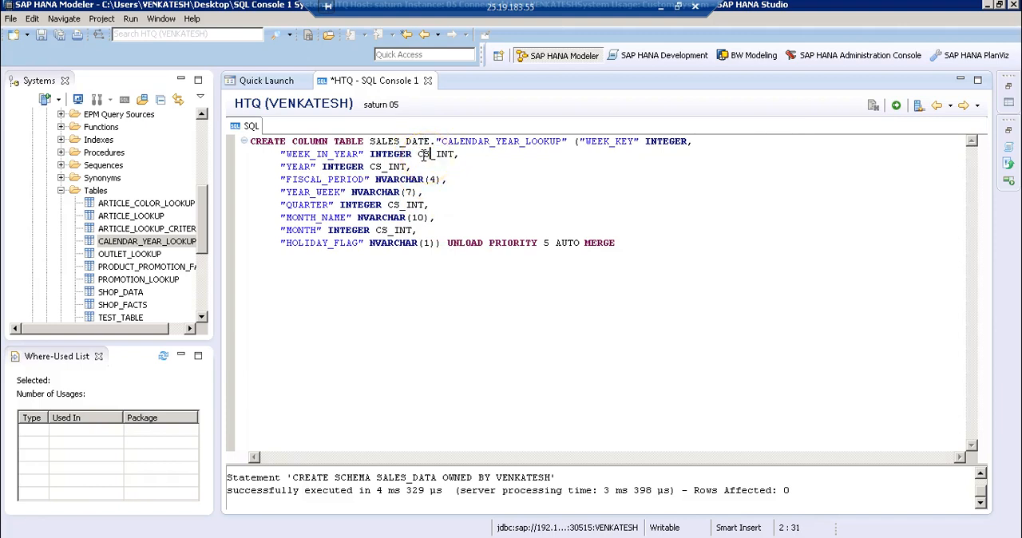
drag(418, 155, 454, 154)
key(BackSpace)
key(BackSpace)
text(,)
drag(369, 166, 408, 164)
key(BackSpace)
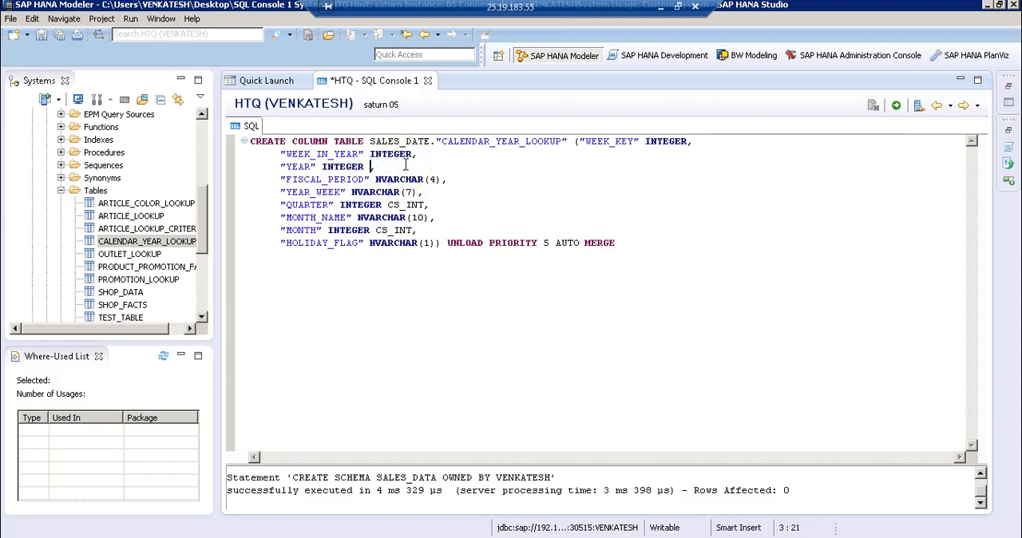
text(,)
drag(376, 178, 445, 178)
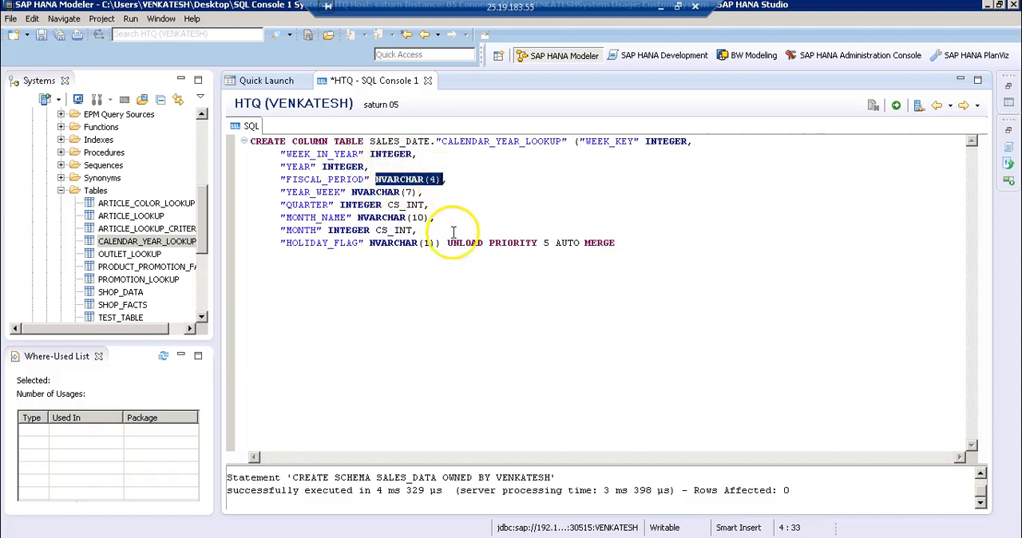
key(BackSpace)
key(BackSpace)
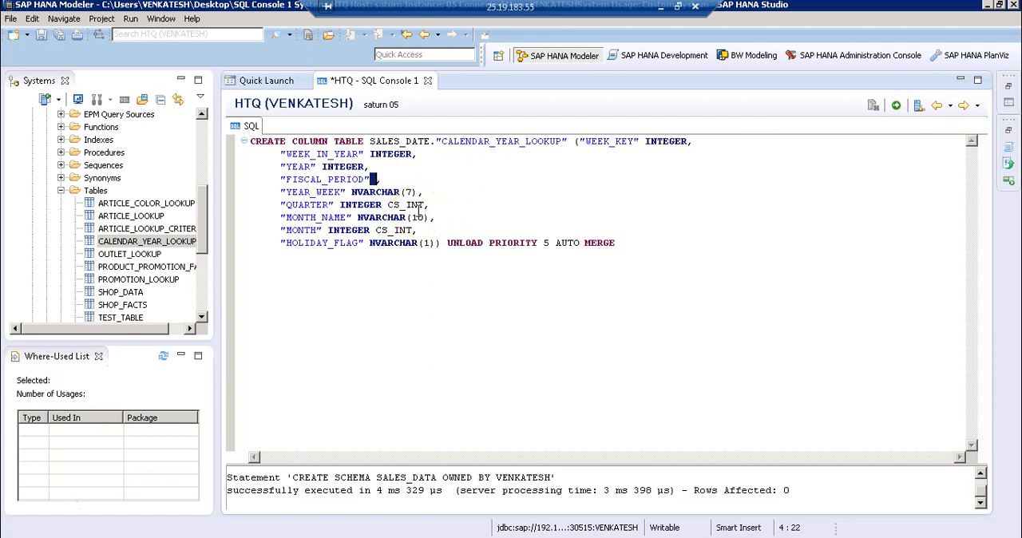
key(ctrl+z)
click(454, 193)
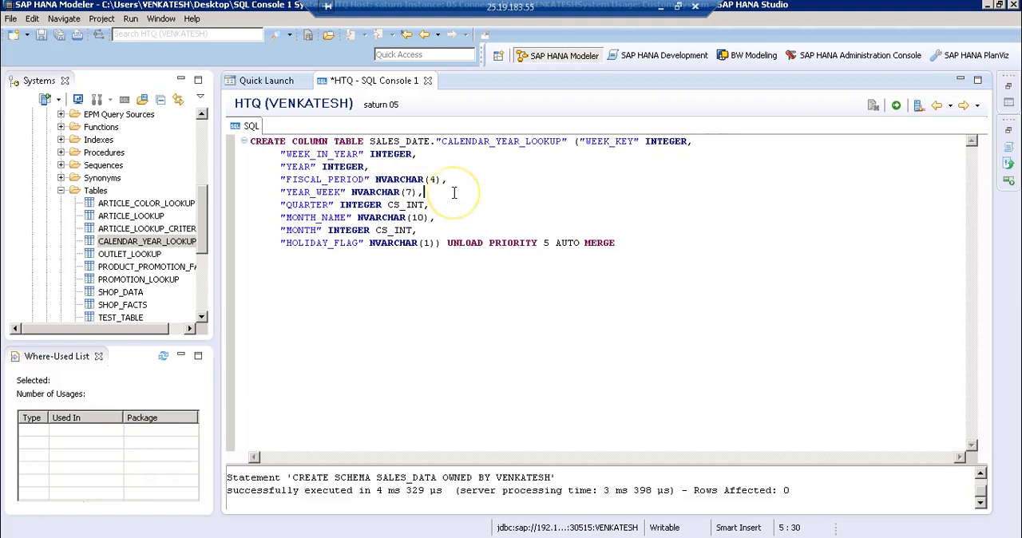
Remove CS_INT from the QUARTER and MONTH column definitions, keeping INTEGER and the comma on each line
drag(388, 204, 426, 200)
key(BackSpace)
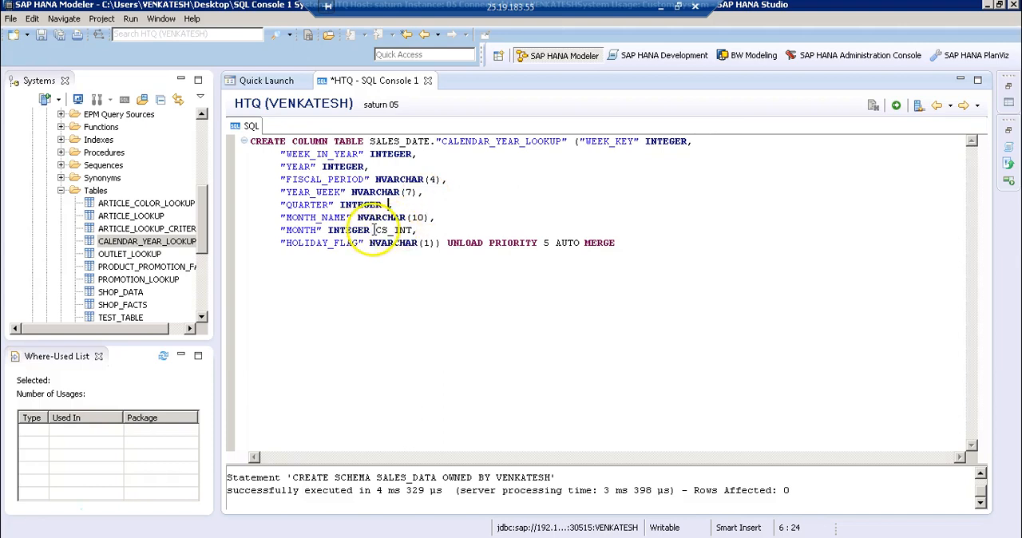
drag(375, 230, 410, 230)
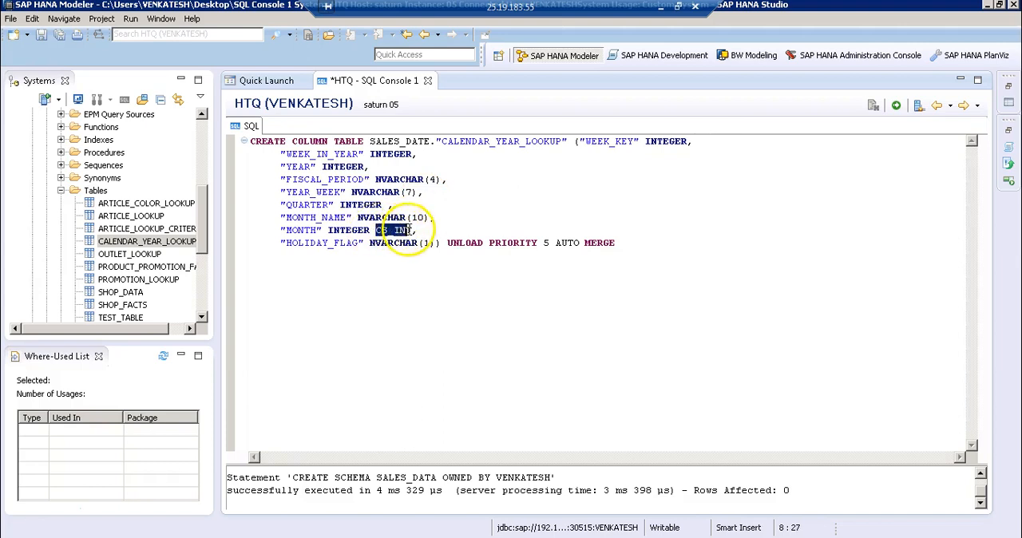
key(BackSpace)
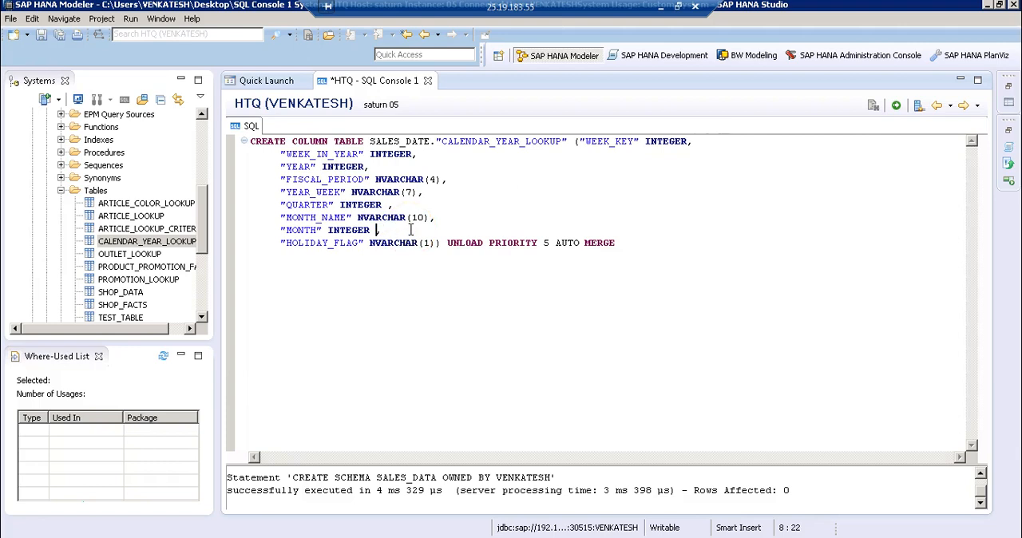
text(,)
Delete the trailing UNLOAD PRIORITY 5 AUTO MERGE clause and try to execute the complete CREATE COLUMN TABLE statement
drag(447, 243, 617, 244)
key(BackSpace)
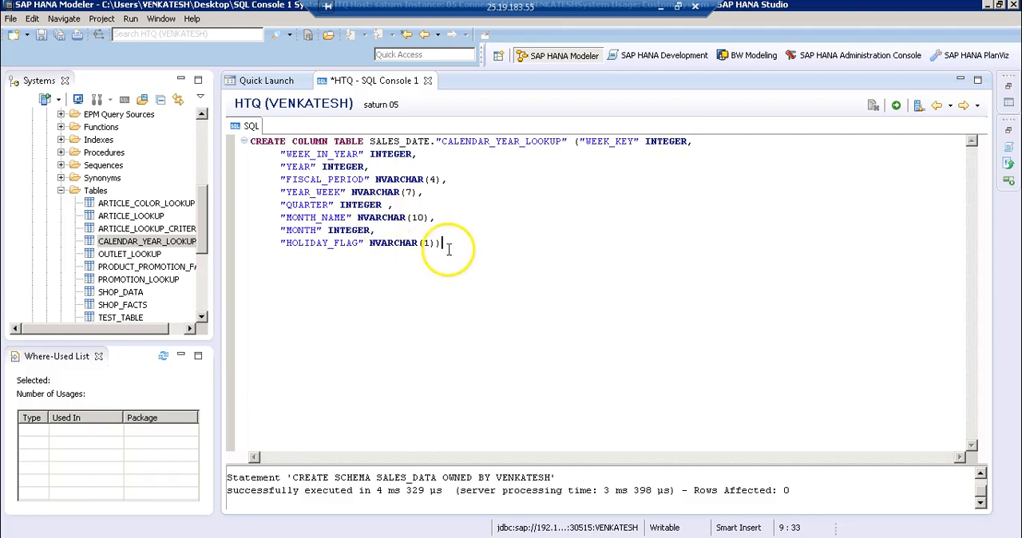
drag(588, 165, 242, 140)
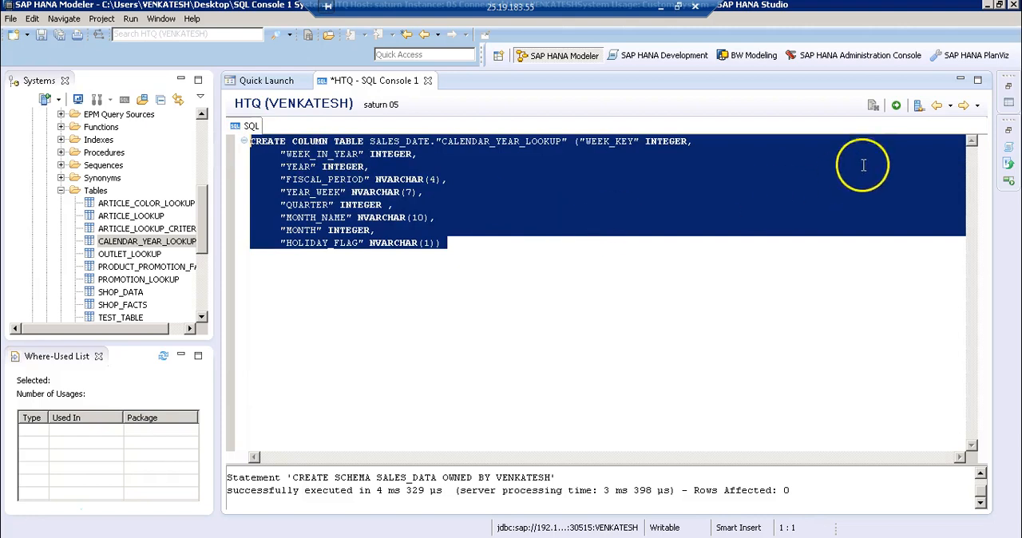
click(899, 108)
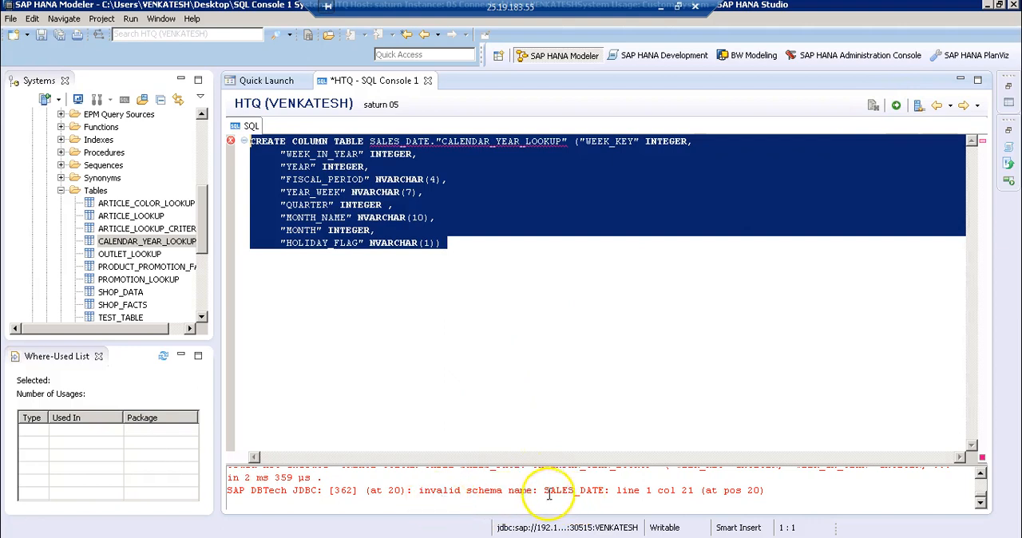
Correct the schema name in the statement to SALES_DATA and execute the complete CREATE COLUMN TABLE statement
click(493, 180)
click(432, 142)
key(BackSpace)
text(A)
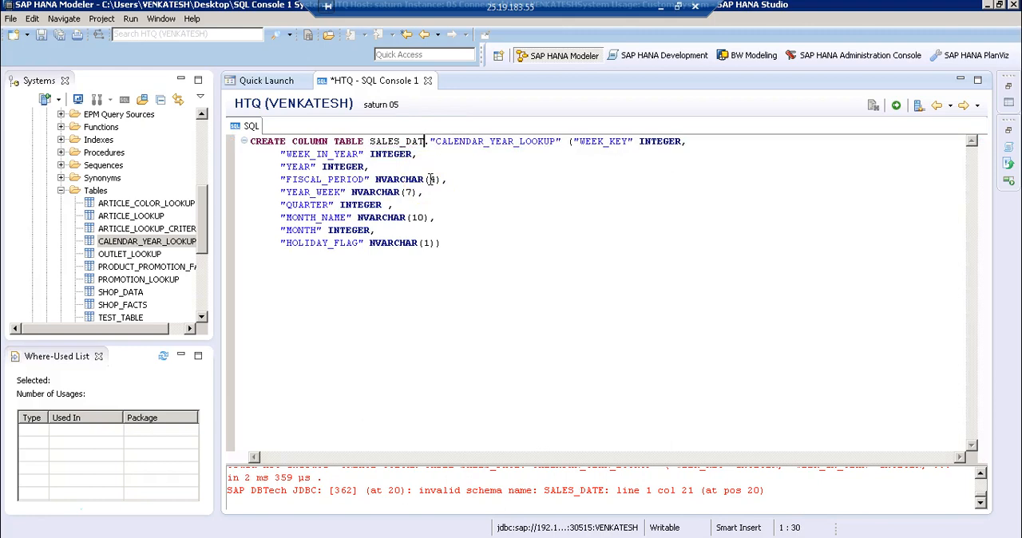
drag(451, 244, 251, 131)
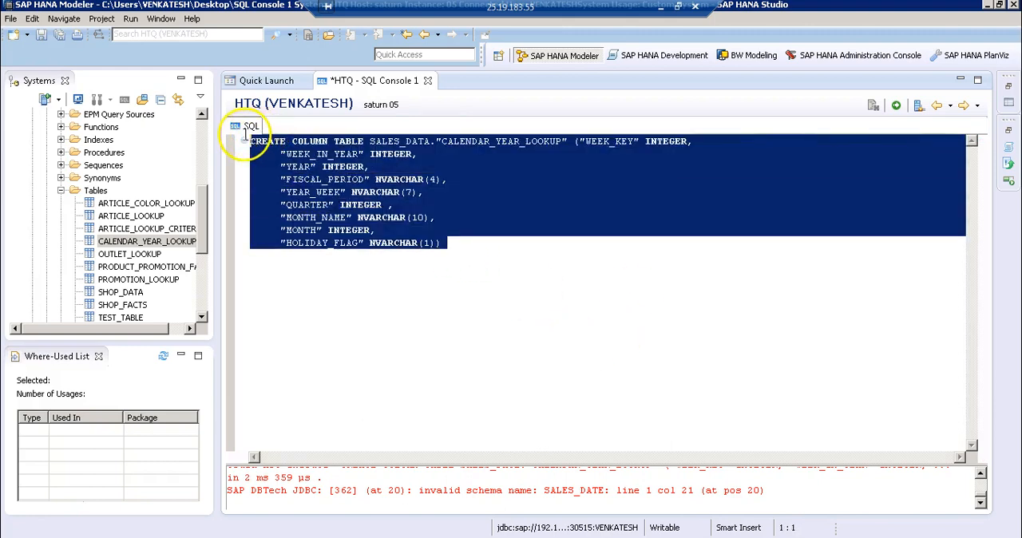
click(895, 106)
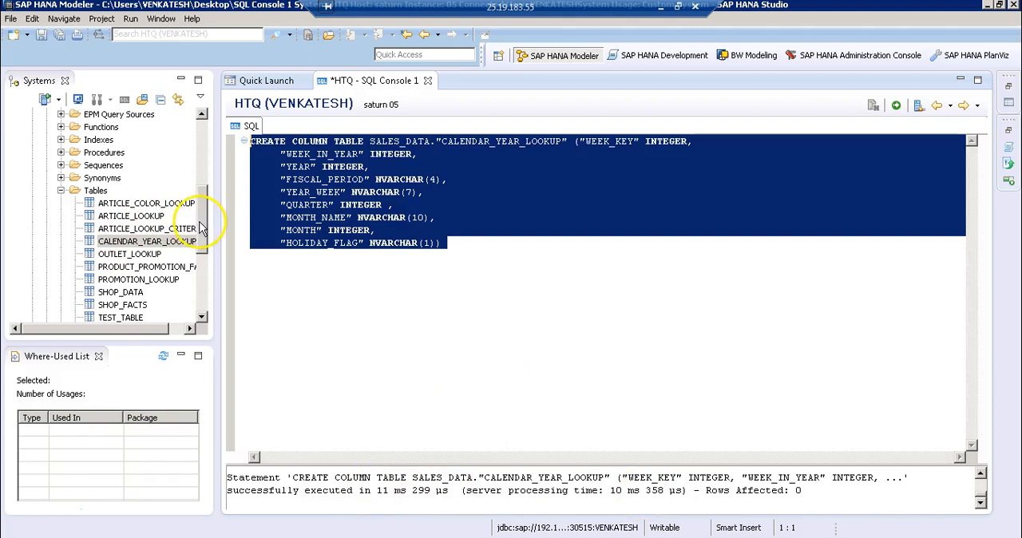
Collapse the connected user's own schema in the catalog and expand the Tables folder of the SALES_DATA schema
click(200, 155)
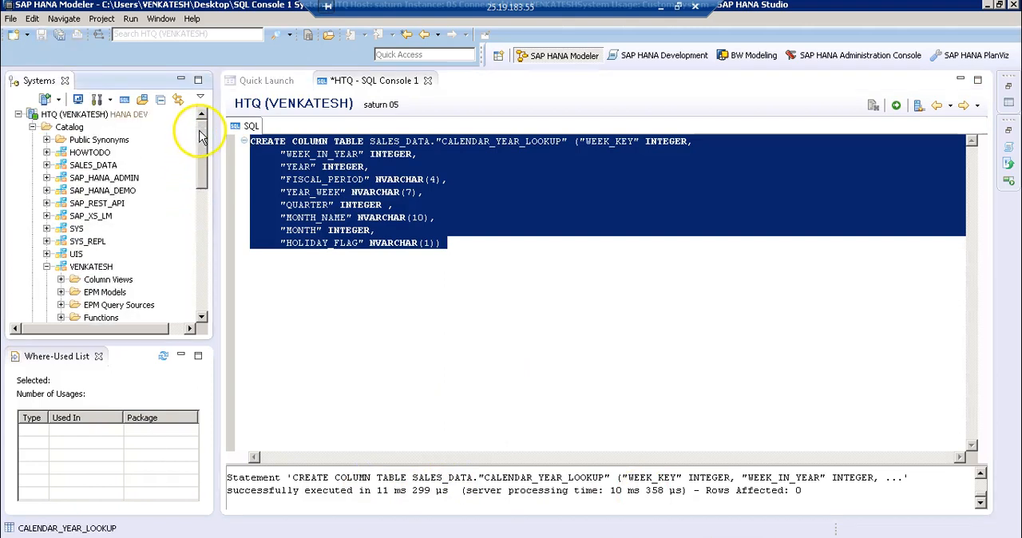
click(47, 267)
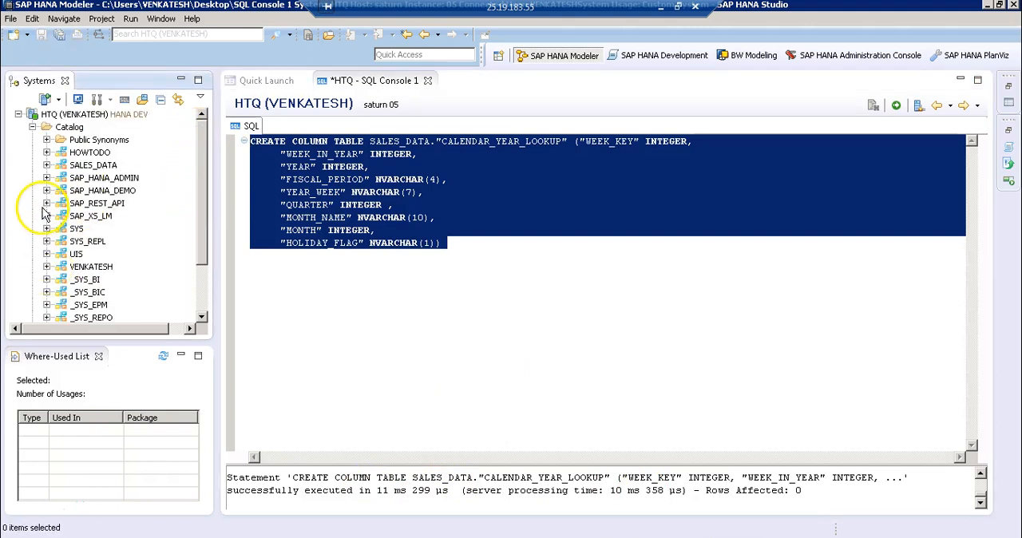
click(46, 164)
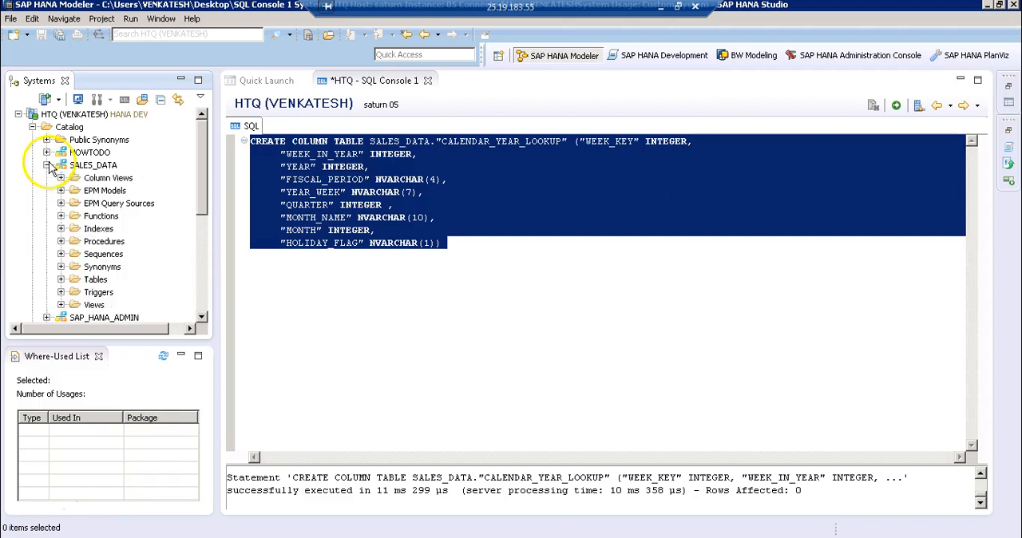
click(61, 281)
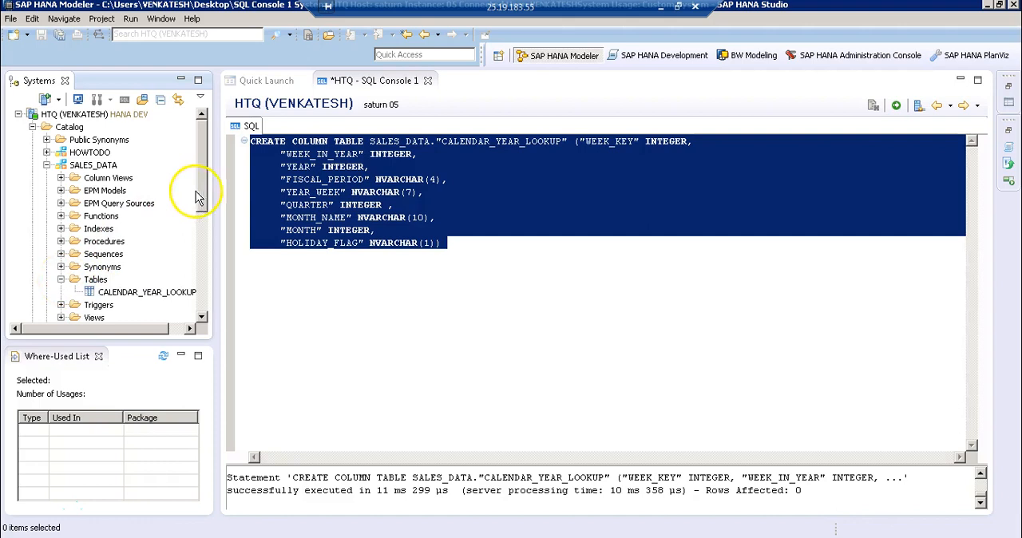
Open the definition of SALES_DATA's CALENDAR_YEAR_LOOKUP table to check its columns, and close it again
click(158, 296)
right_click(153, 297)
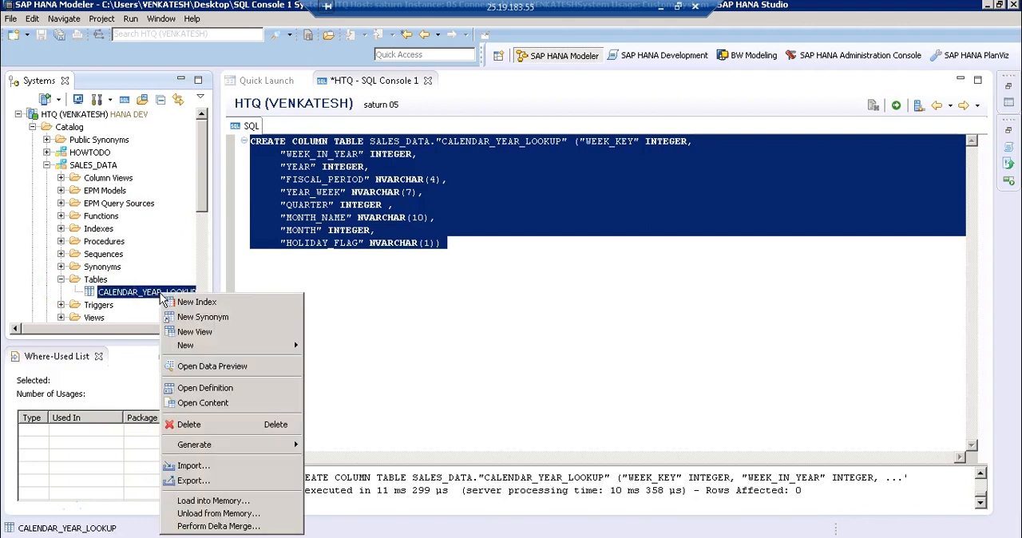
key(Escape)
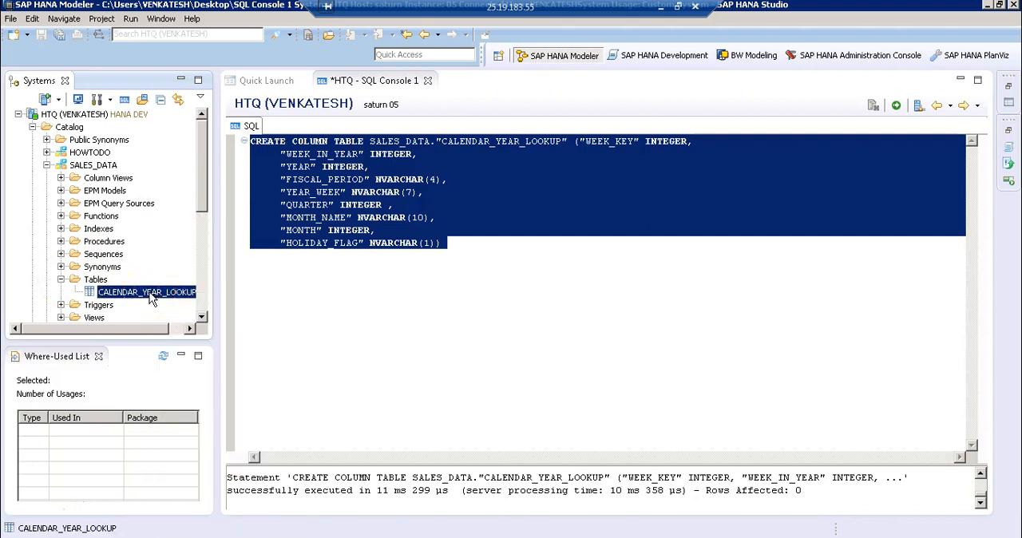
double_click(151, 296)
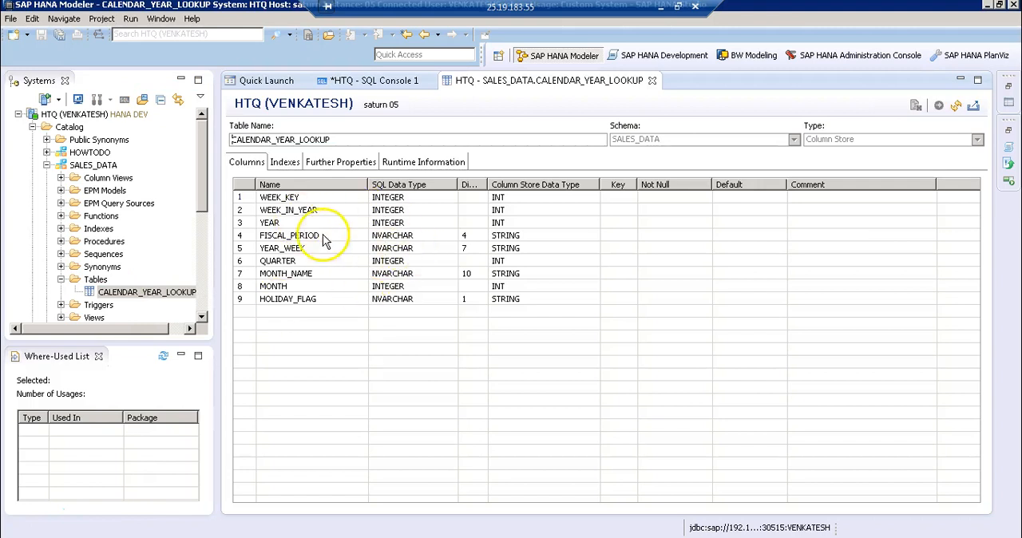
click(652, 81)
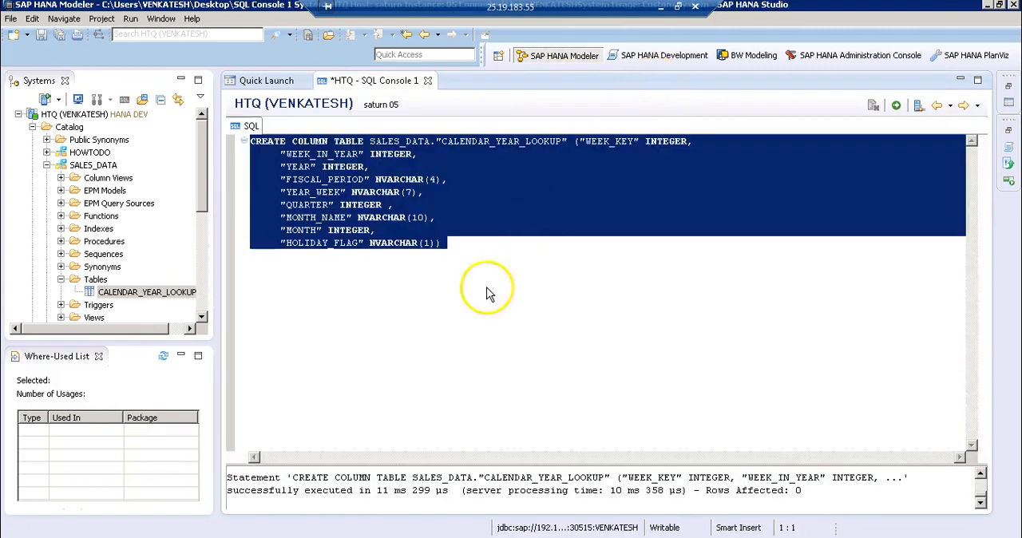
Bring up the Quick Launch page, and locate the Calendar_year_lookup text file in the DataFile folder
key(Right)
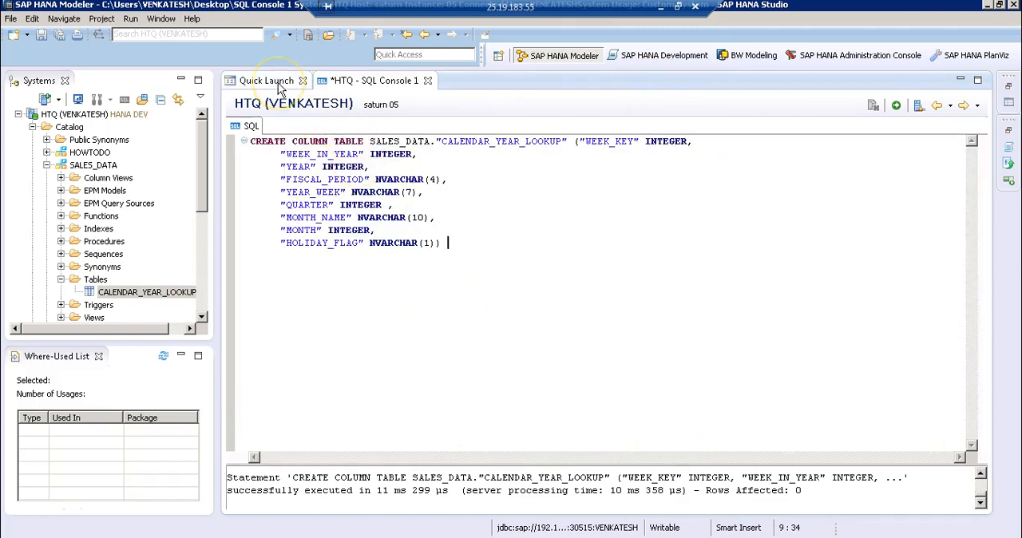
click(279, 86)
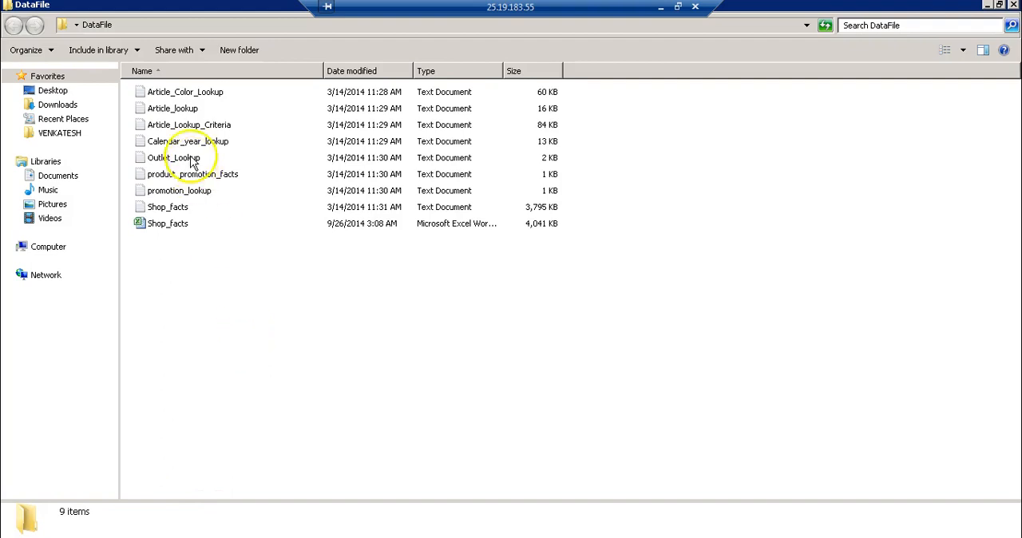
click(192, 148)
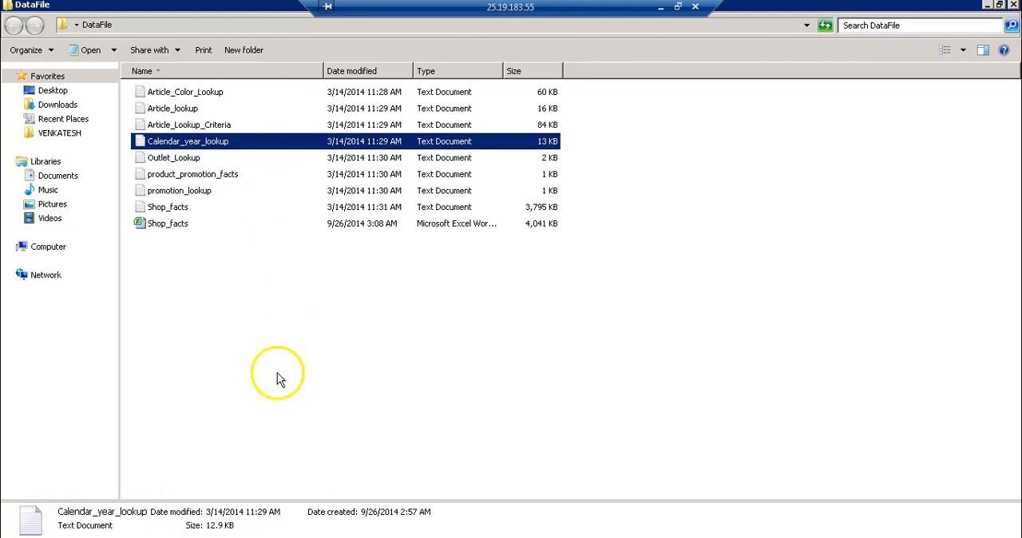
Start Microsoft Excel 2010 and open the Calendar_year_lookup text file from the desktop's DataFile folder, listing all file types
click(18, 536)
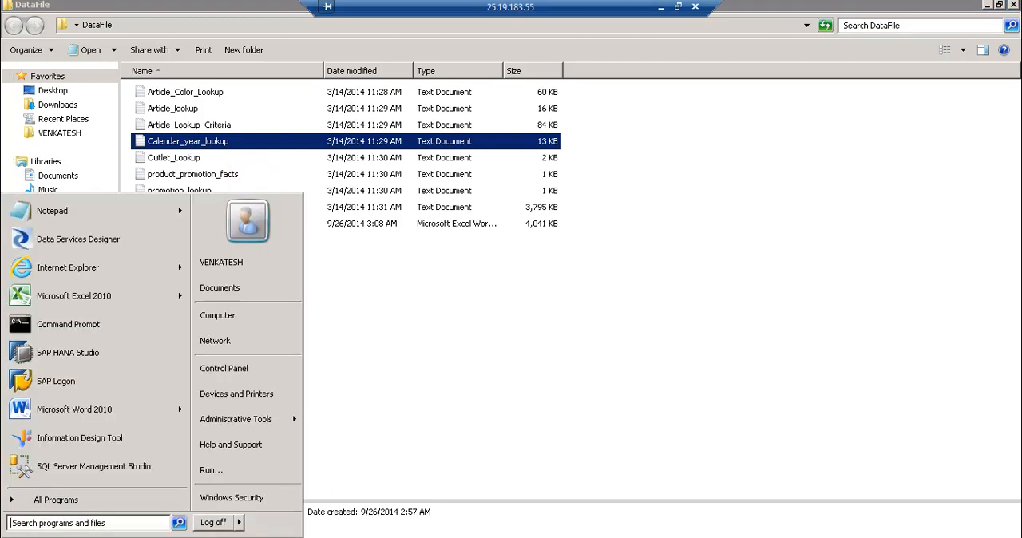
click(63, 297)
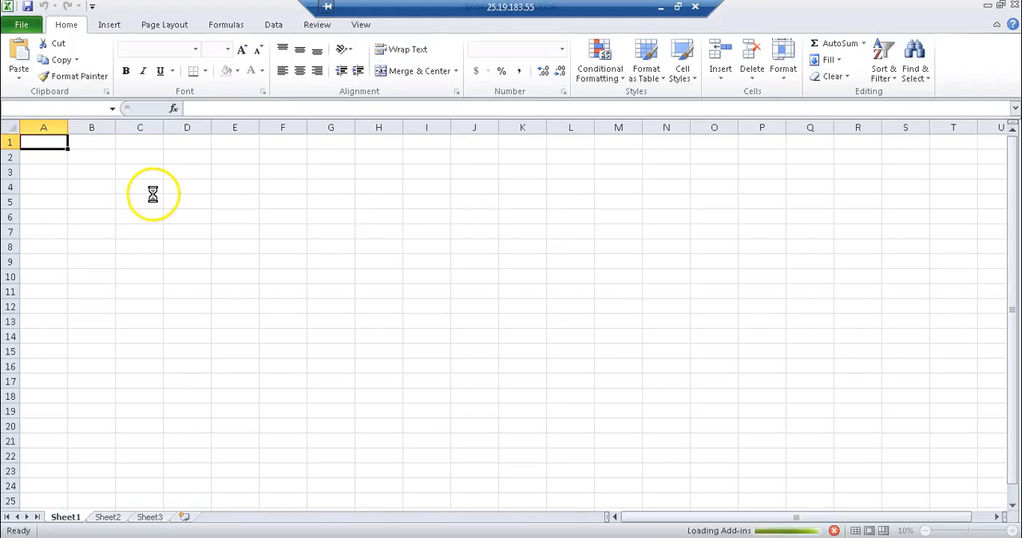
click(21, 25)
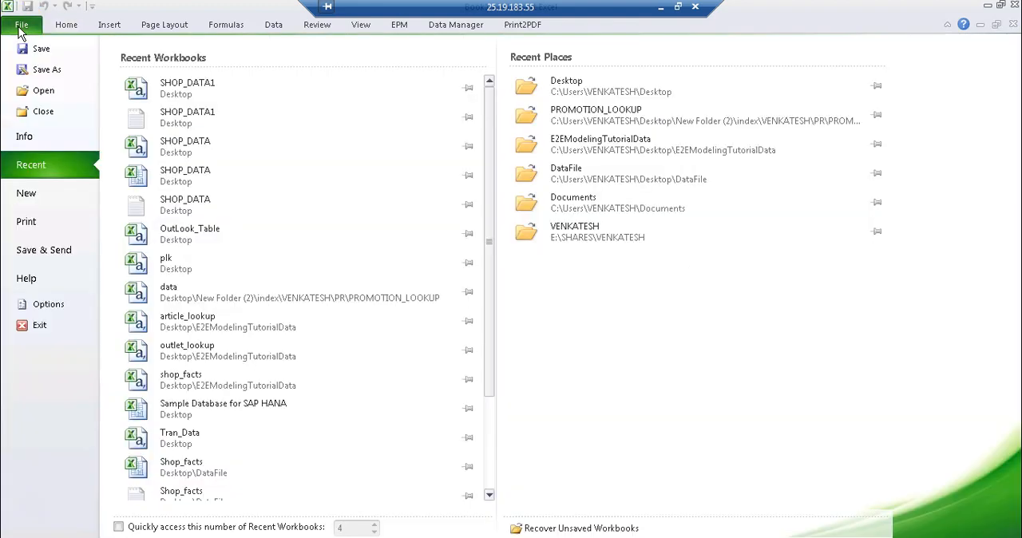
click(40, 92)
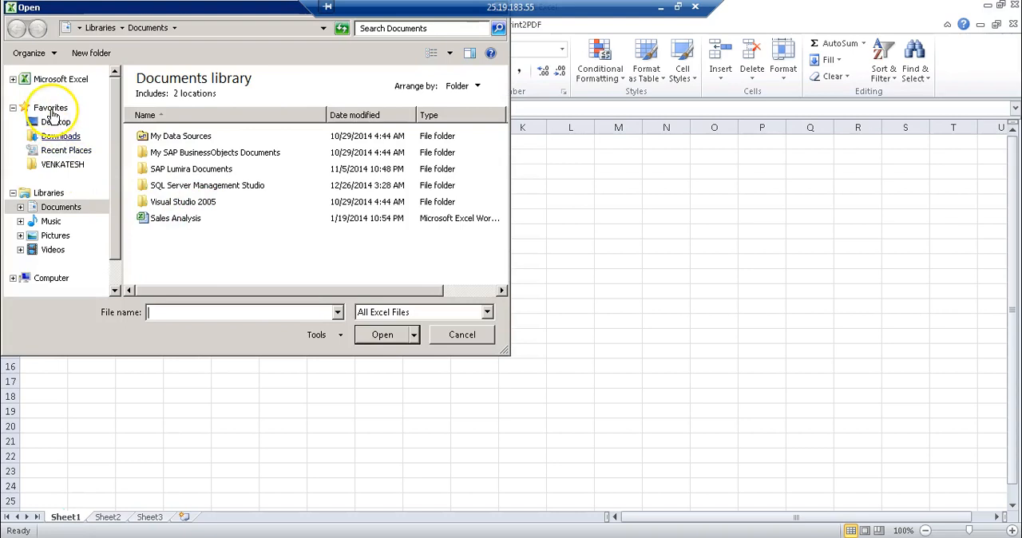
click(51, 123)
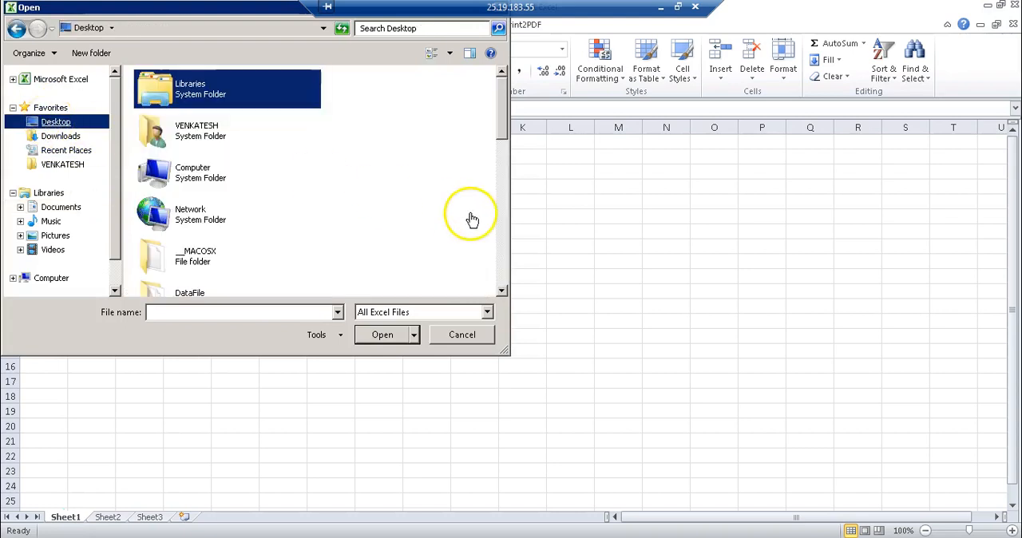
double_click(190, 292)
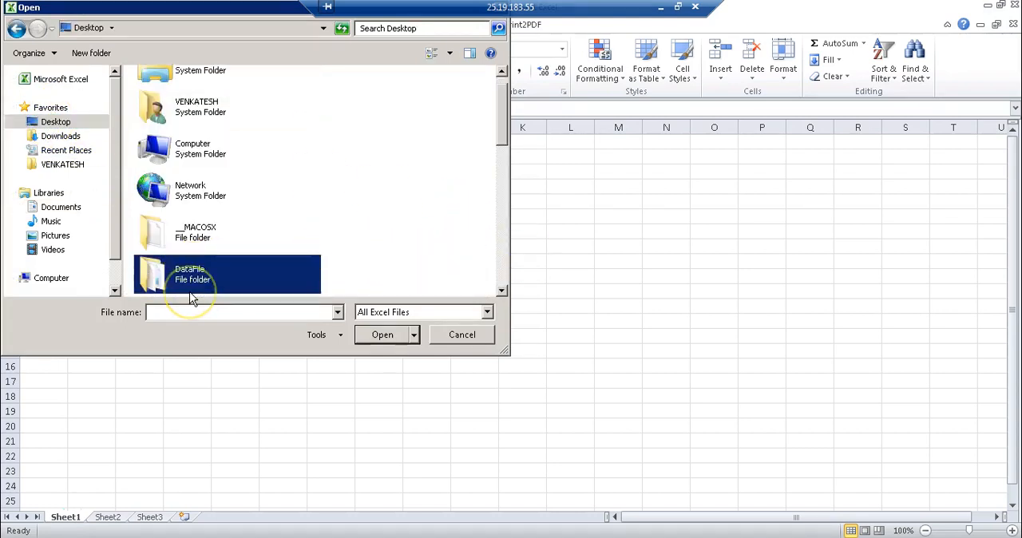
click(394, 314)
click(377, 327)
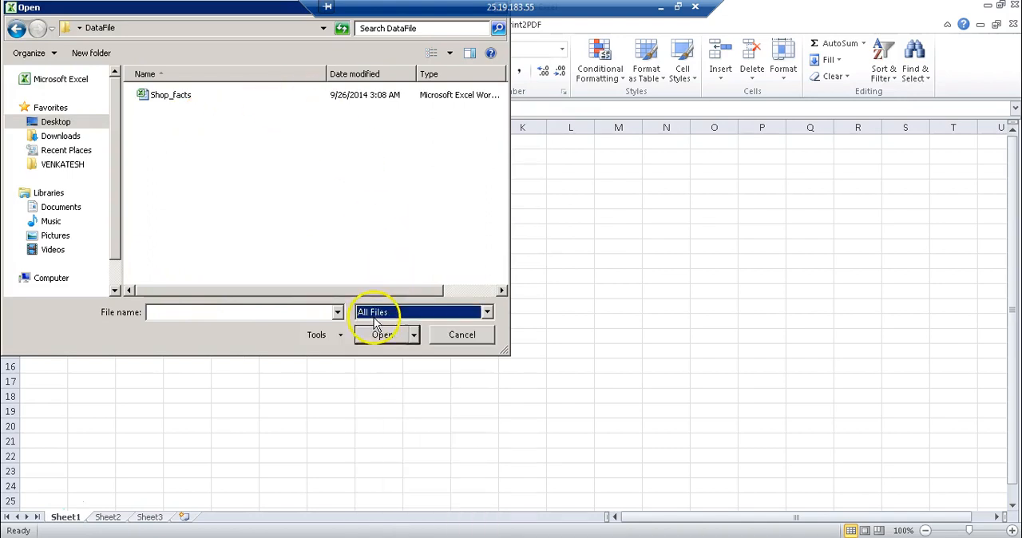
click(196, 147)
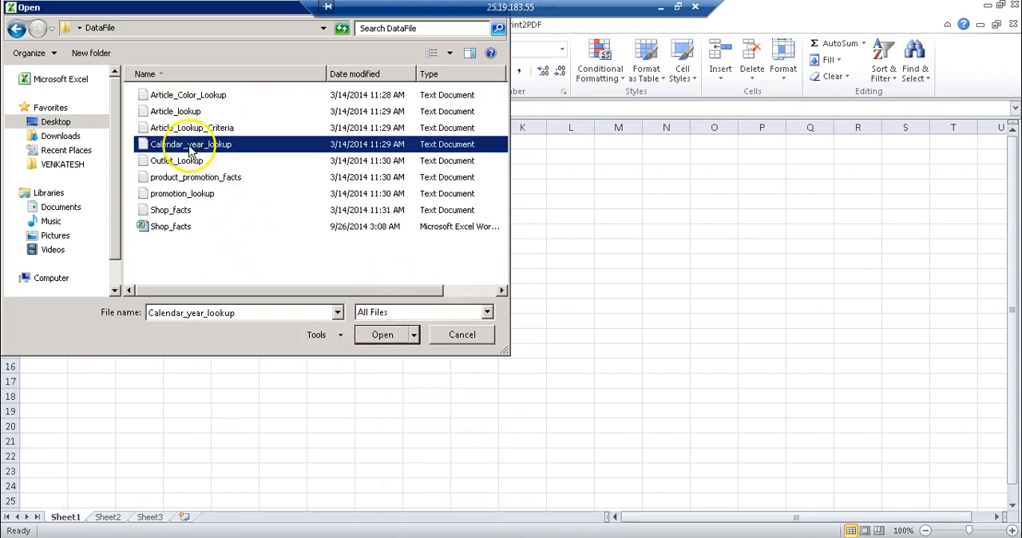
click(373, 336)
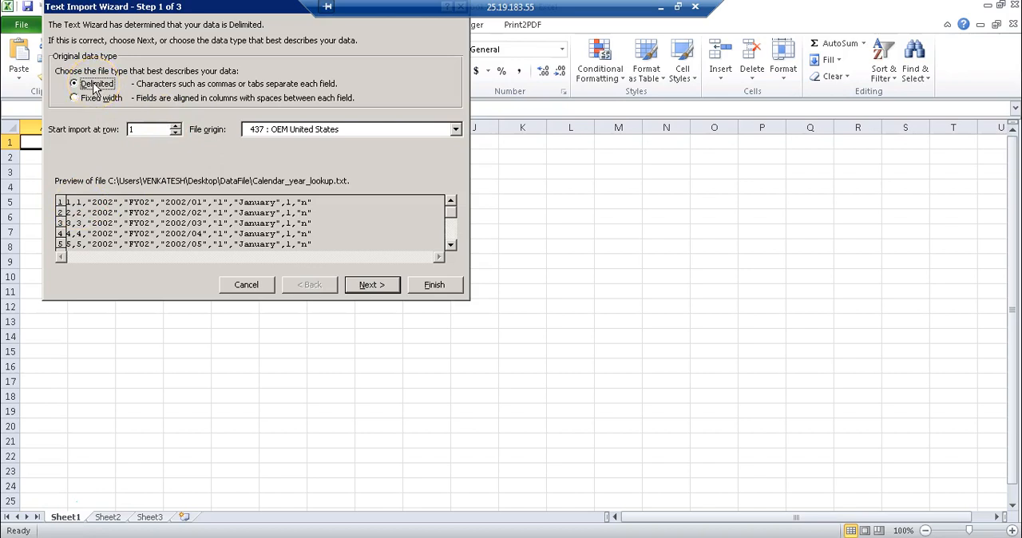
Import the text as delimited data with comma added as a delimiter, keeping the General column format
click(356, 285)
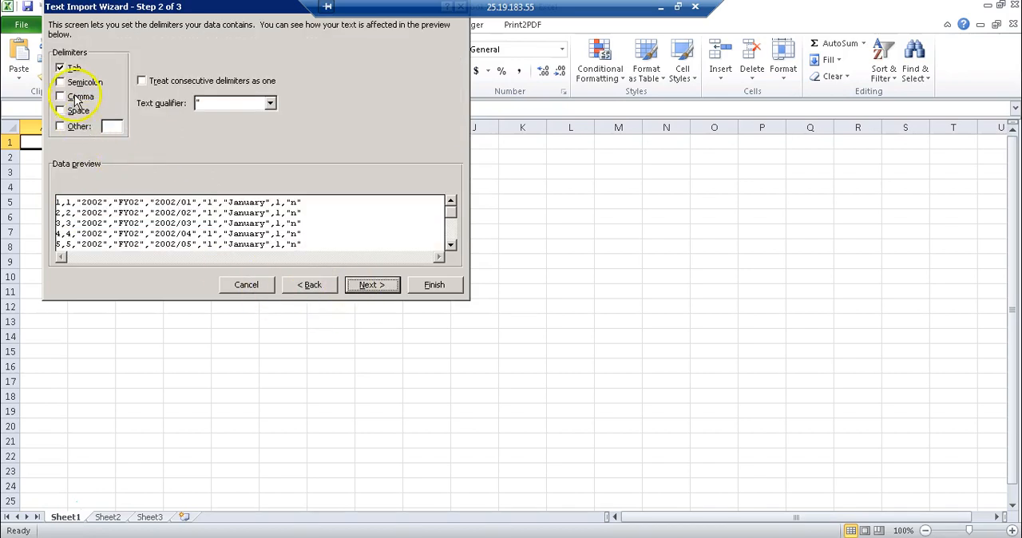
click(62, 96)
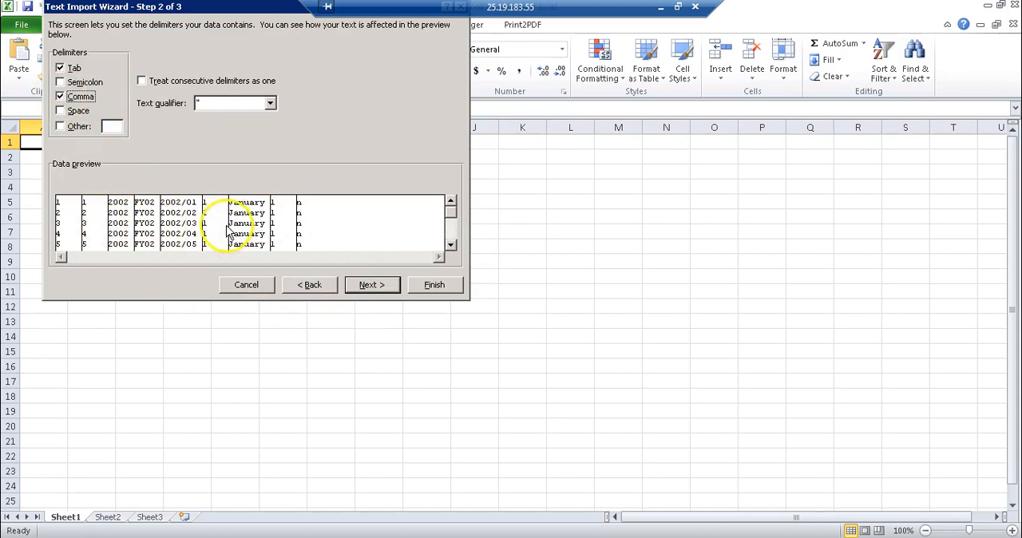
click(423, 285)
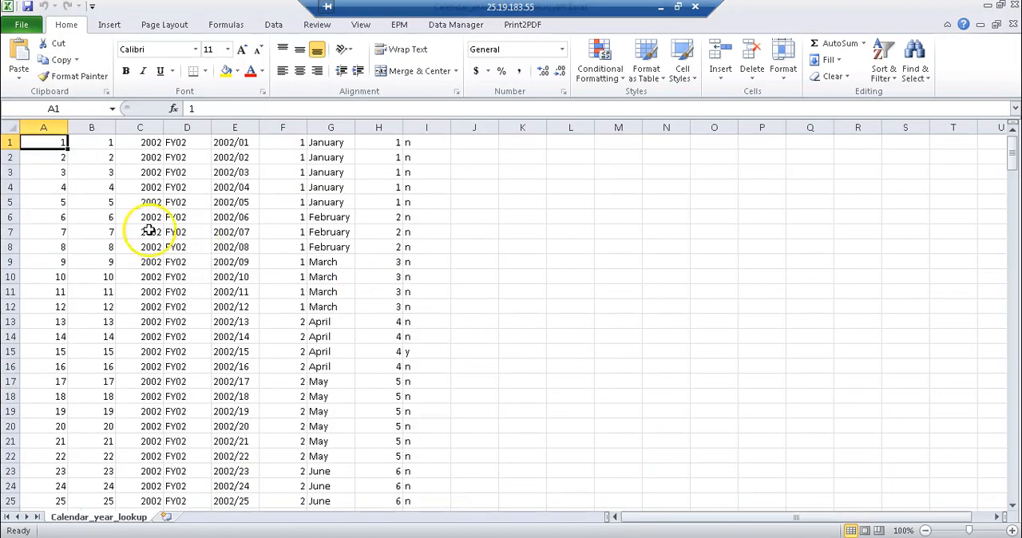
Autofit the width of all columns in the Calendar_year_lookup sheet to their contents
click(9, 127)
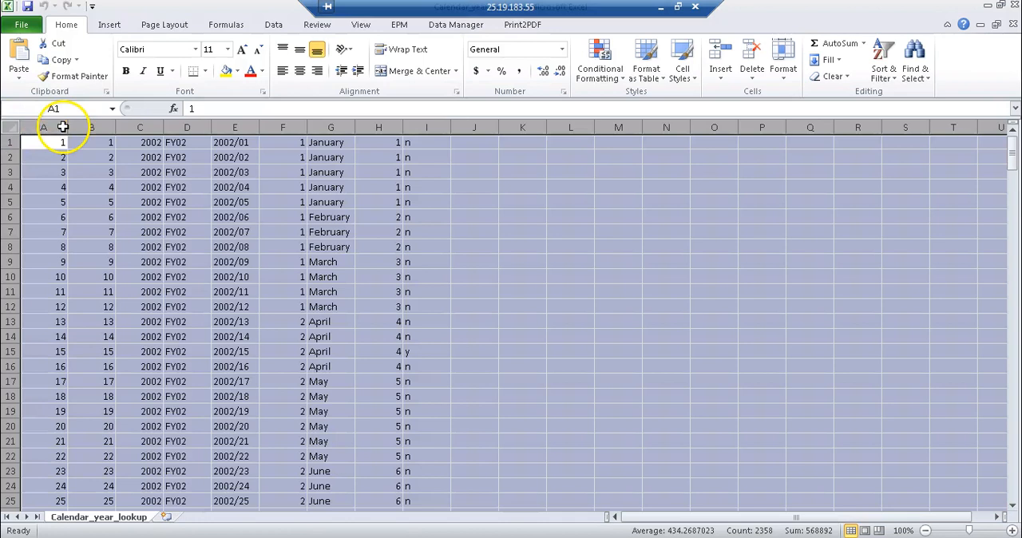
double_click(68, 127)
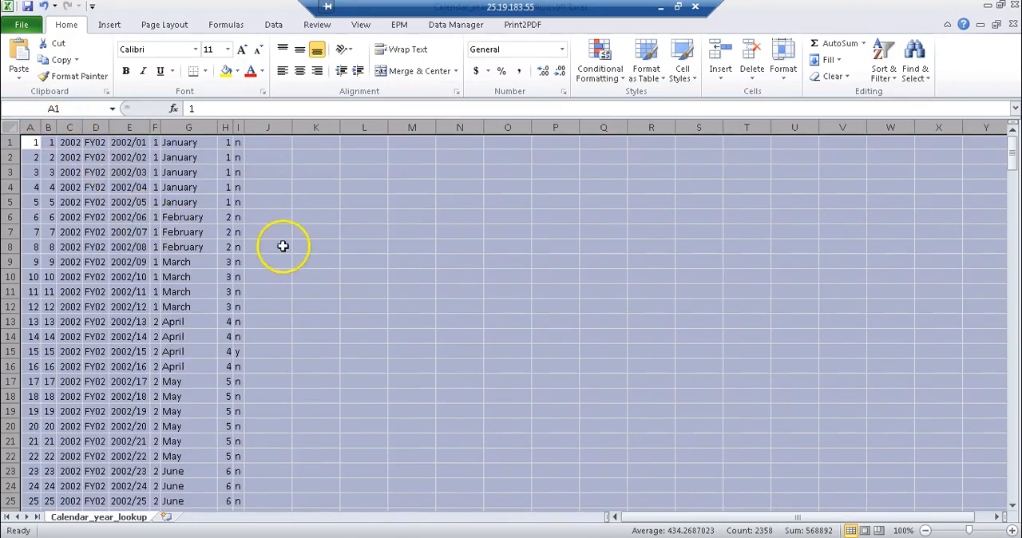
click(11, 126)
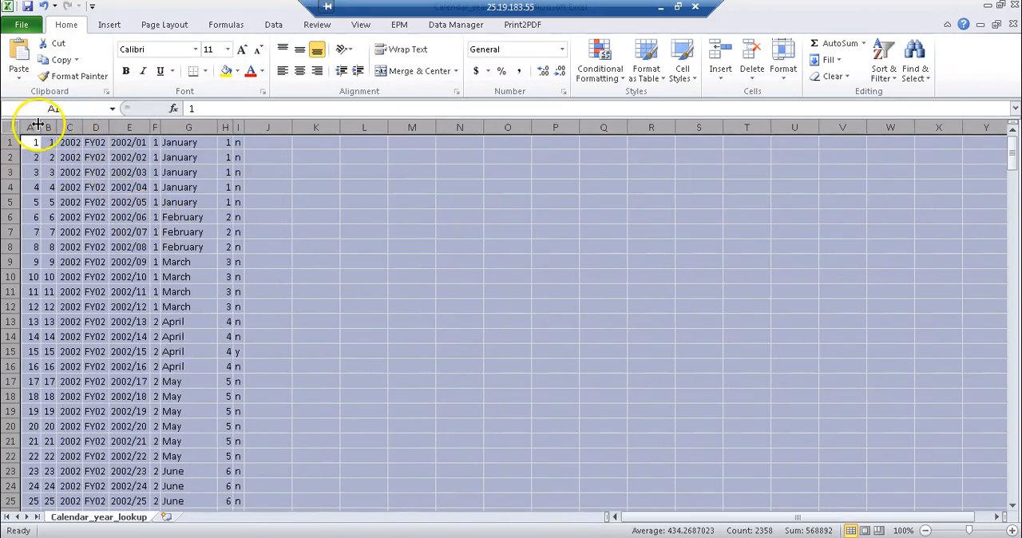
double_click(41, 127)
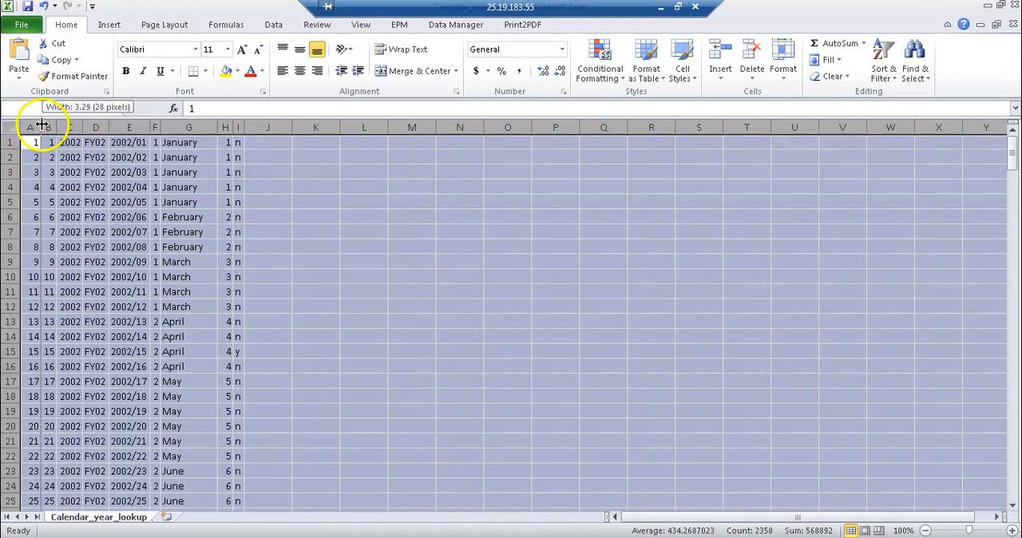
click(333, 233)
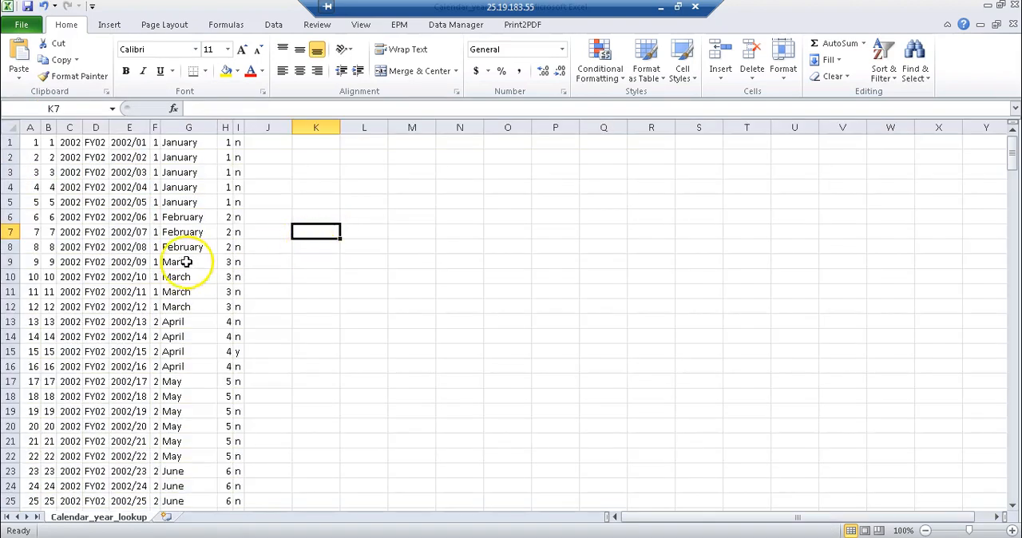
Widen the data columns of the Calendar_year_lookup sheet individually
mouse_move(56, 127)
mouse_down()
mouse_move(81, 127)
mouse_move(32, 126)
mouse_move(56, 127)
mouse_up()
drag(119, 127, 286, 126)
drag(355, 126, 403, 129)
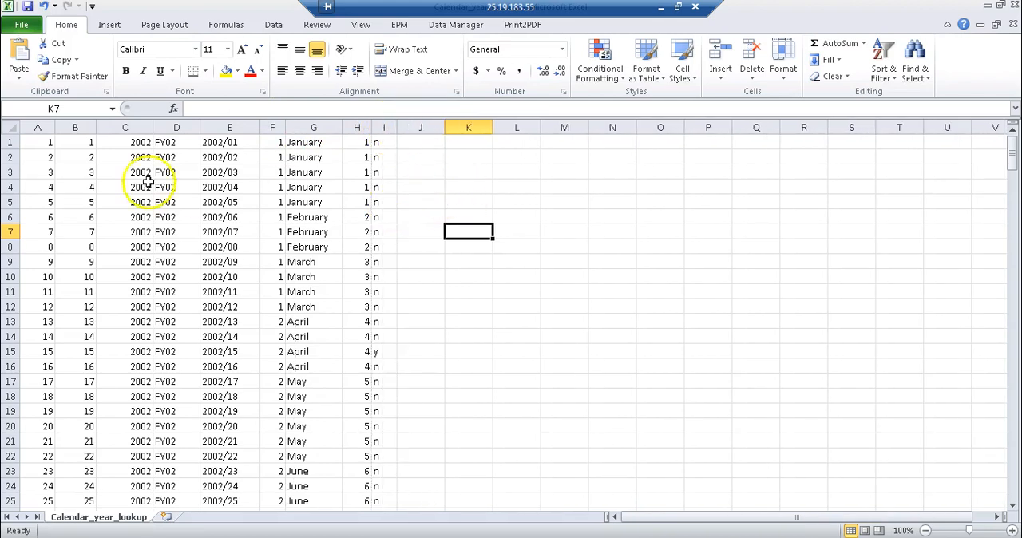
Insert an empty row above the first data row for column headings and select cell A1
right_click(11, 141)
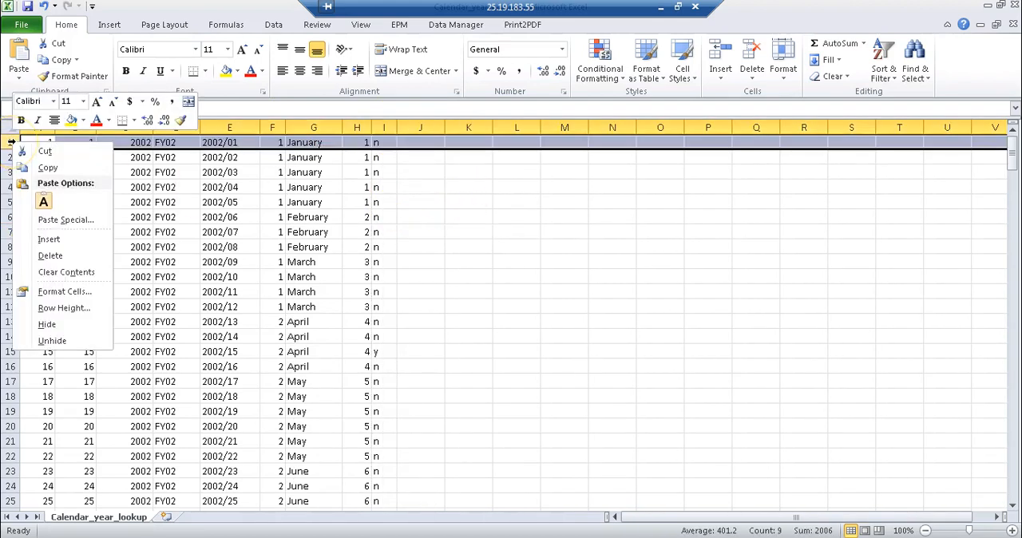
click(48, 239)
click(34, 143)
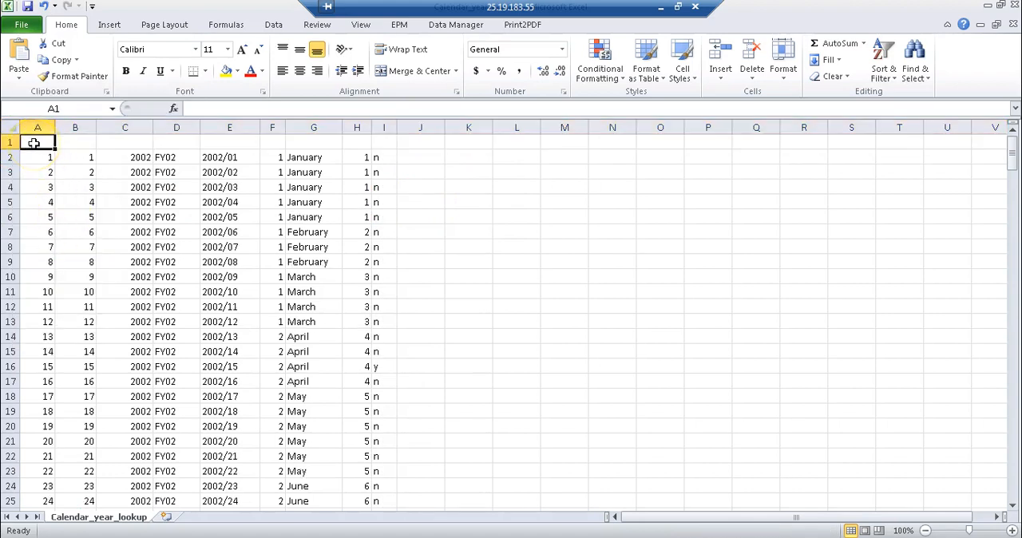
Switch to SAP HANA Studio and open the CALENDAR_YEAR_LOOKUP table definition to read its first two column names
click(250, 537)
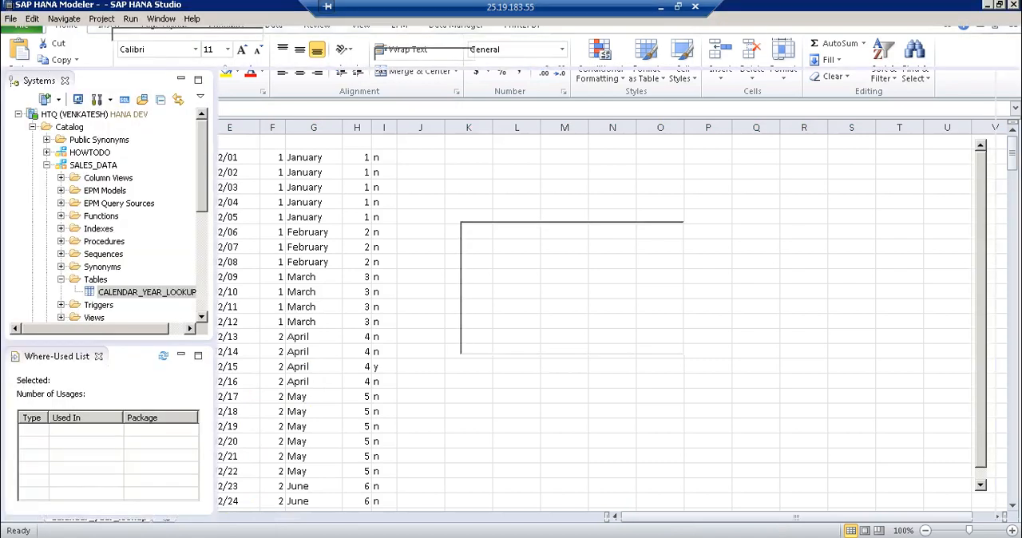
double_click(147, 294)
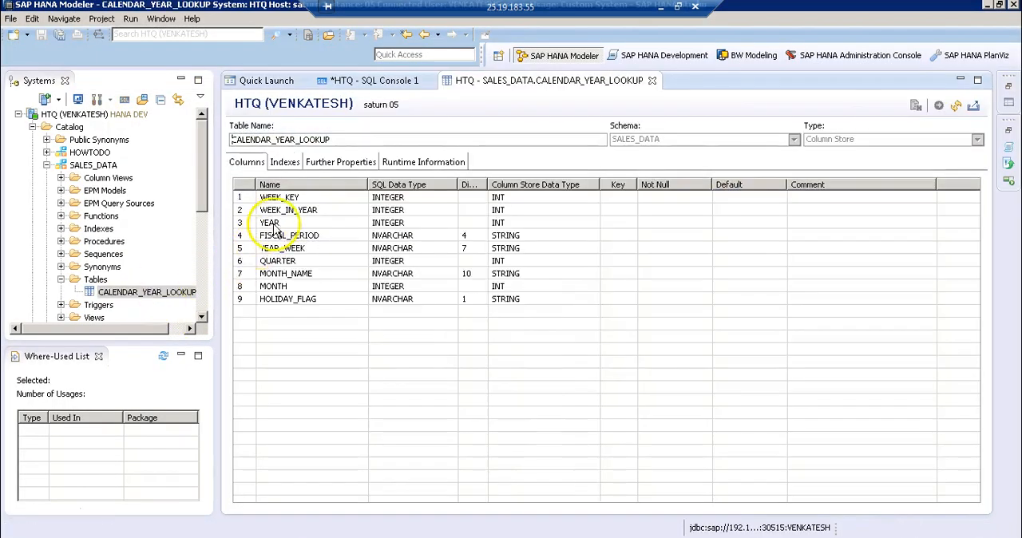
click(312, 199)
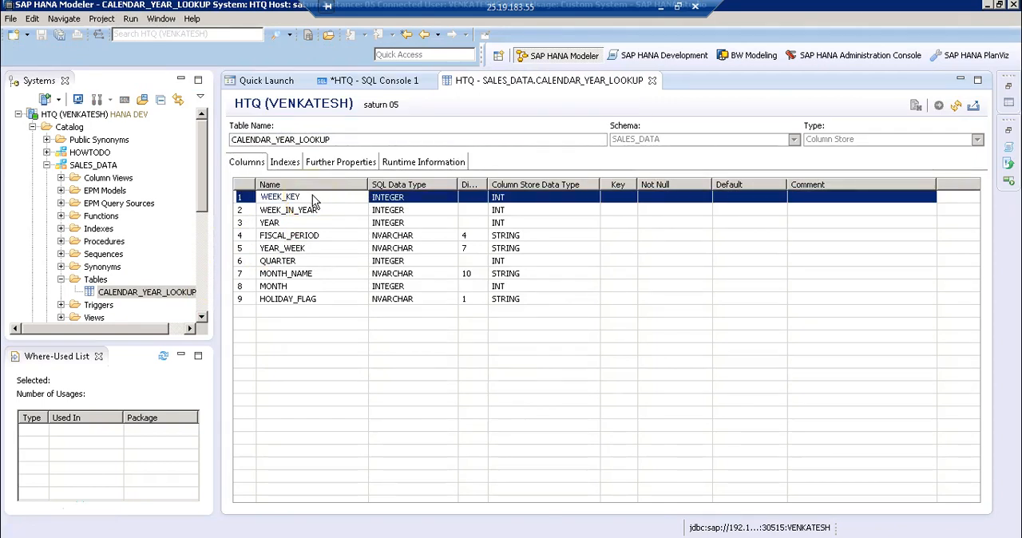
click(315, 211)
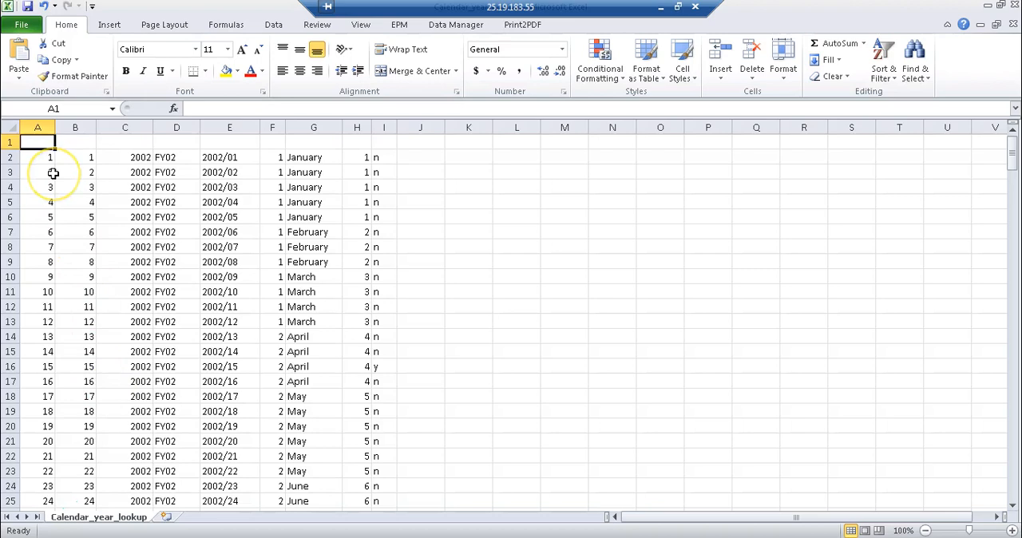
Enter the headings WEEK_KEY in A1 and WEEK_IN_YEAR in B1 of the Excel sheet, and recheck the HANA table's column names
text(WEEK_KEY)
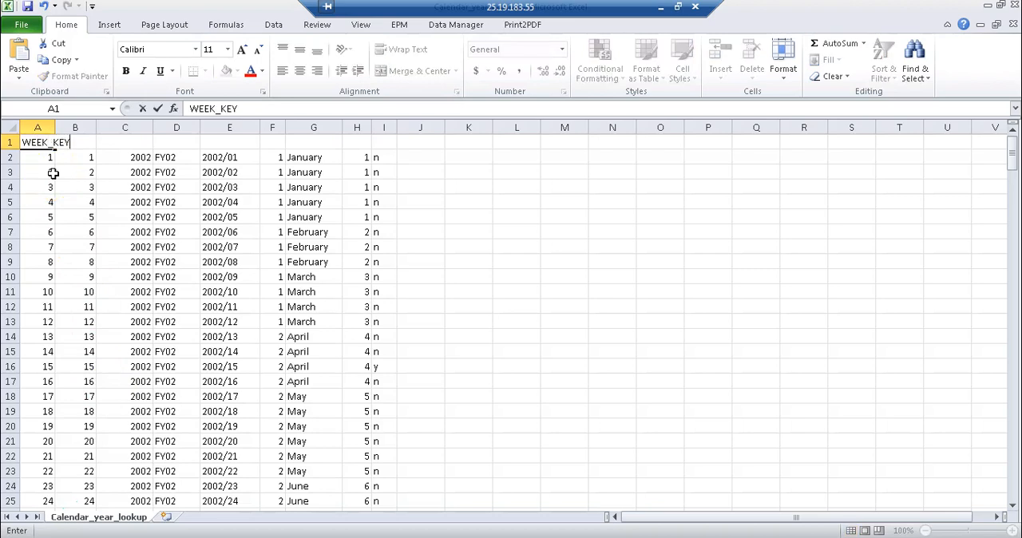
key(Tab)
text(WEEK)
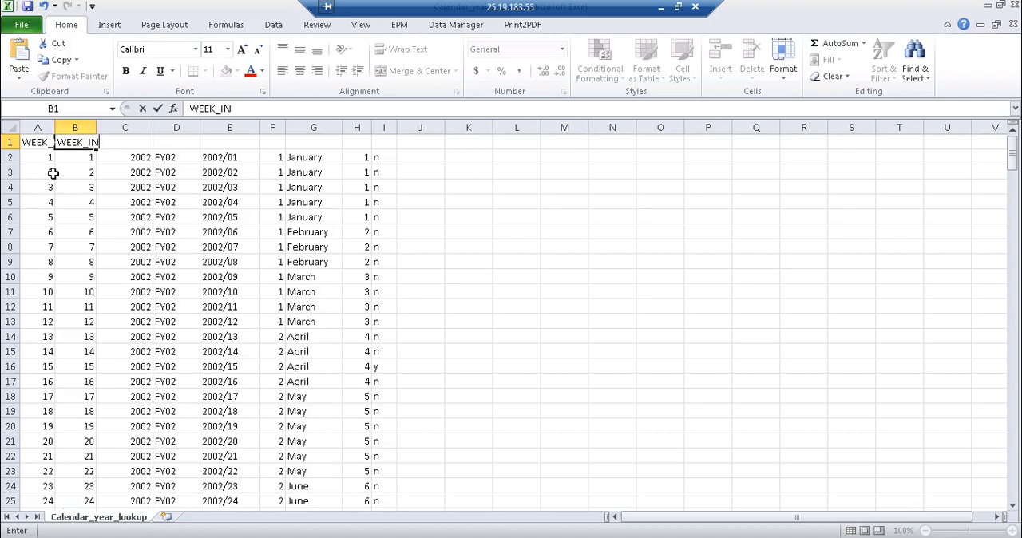
text(_IN_YEAR)
click(66, 182)
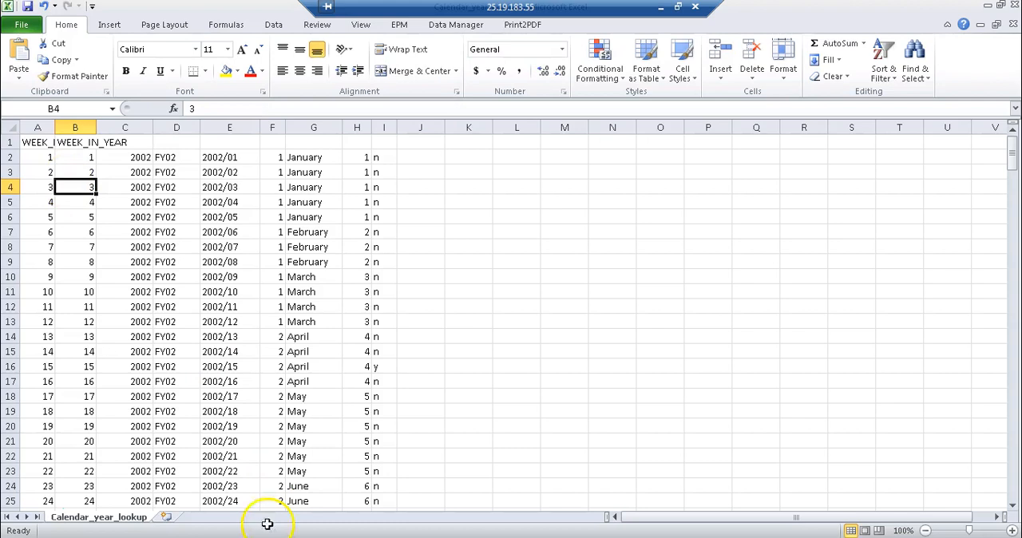
key(alt+Tab)
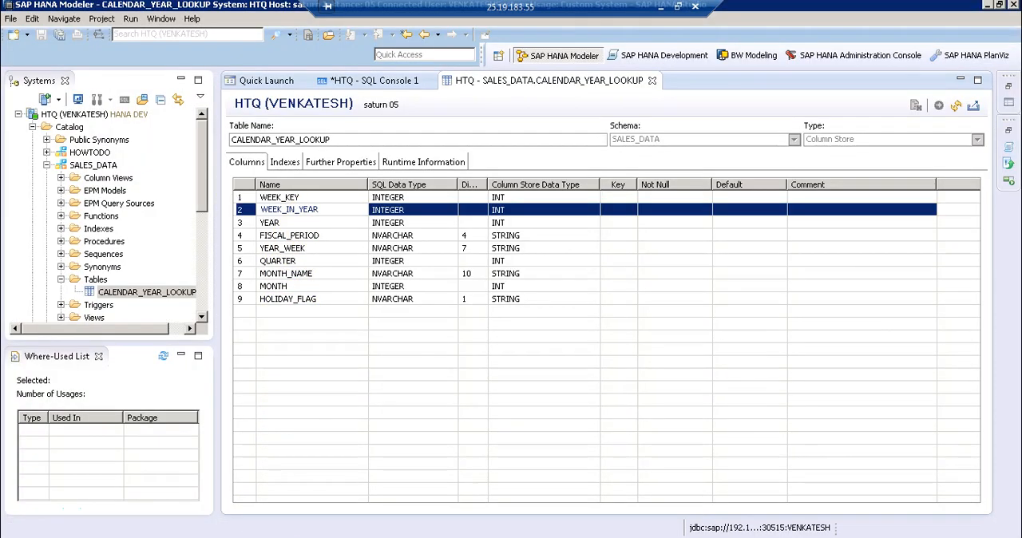
click(240, 517)
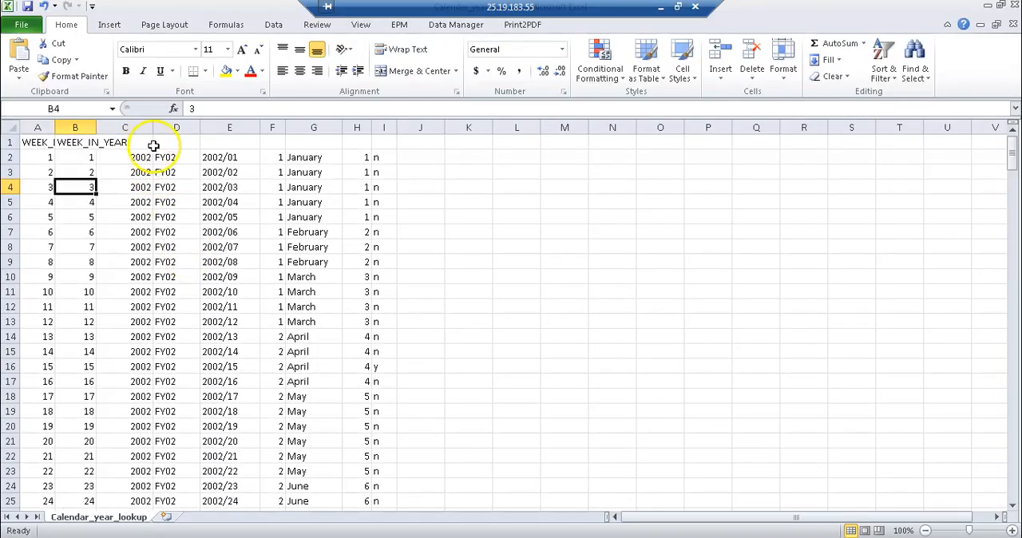
Autofit all the sheet's columns to fit the new headings and select cell C1
click(10, 128)
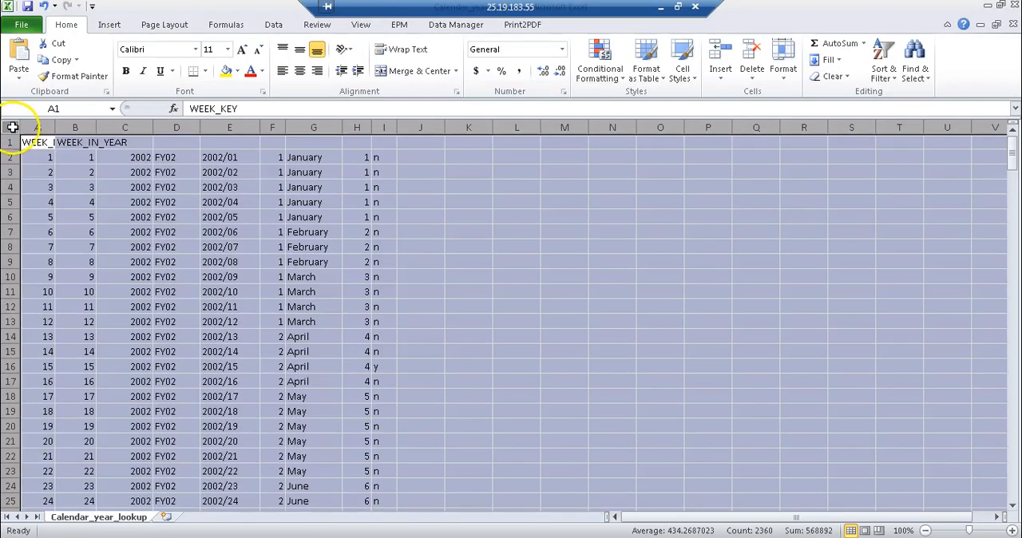
double_click(56, 128)
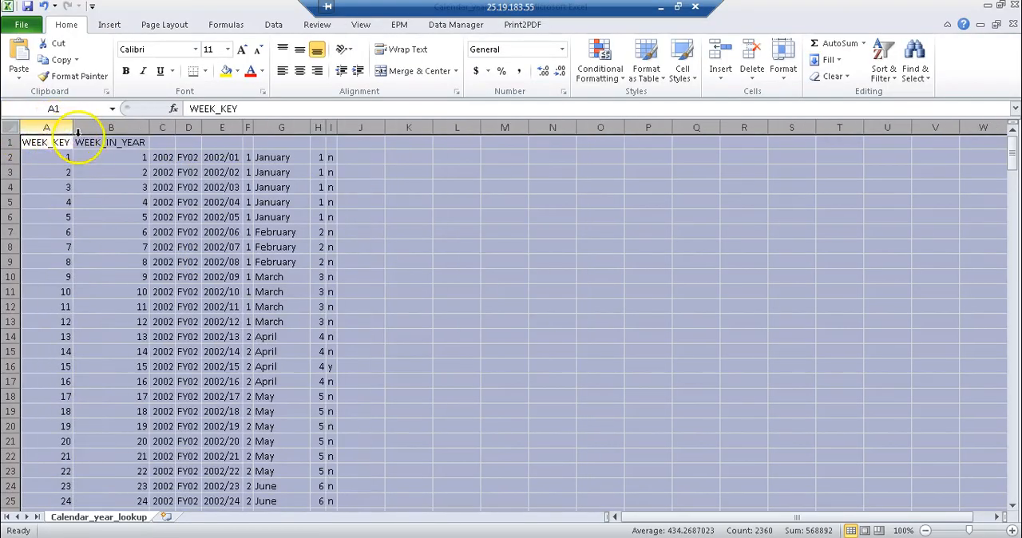
click(163, 142)
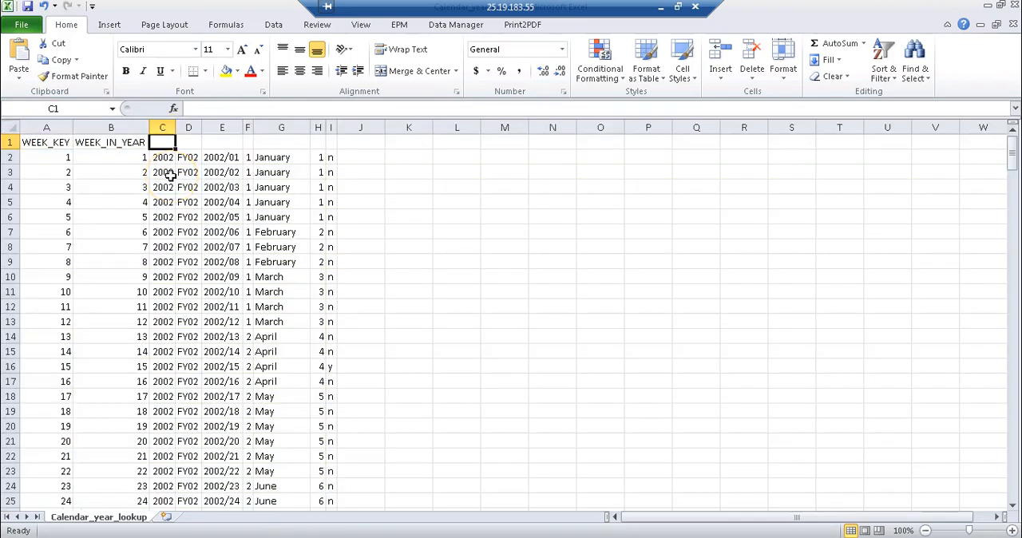
Enter the headings YEAR in C1, FISCAL_PERIOD in D1 and YEAR_WEEK in E1
text(YEAR)
key(Tab)
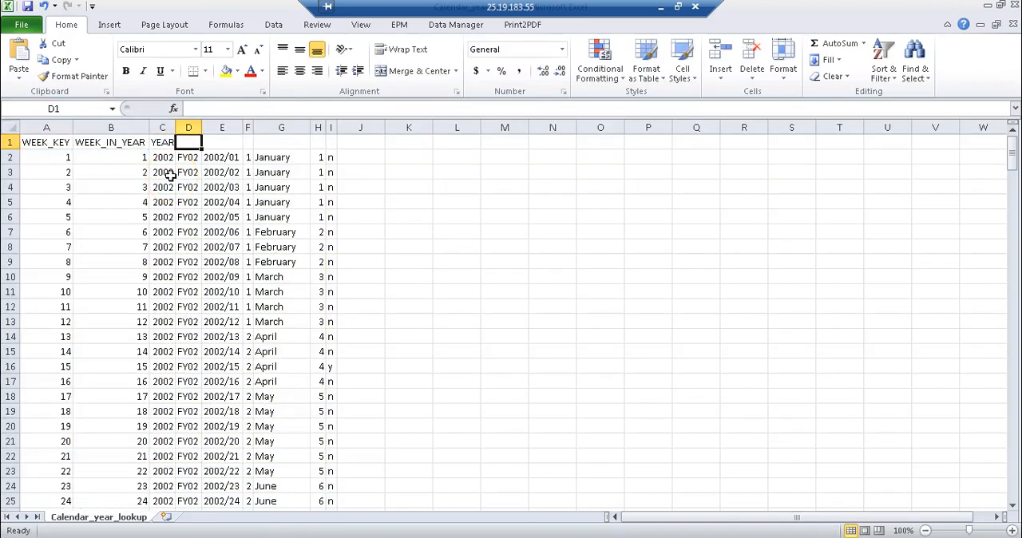
text(FISCAL_PERIOD)
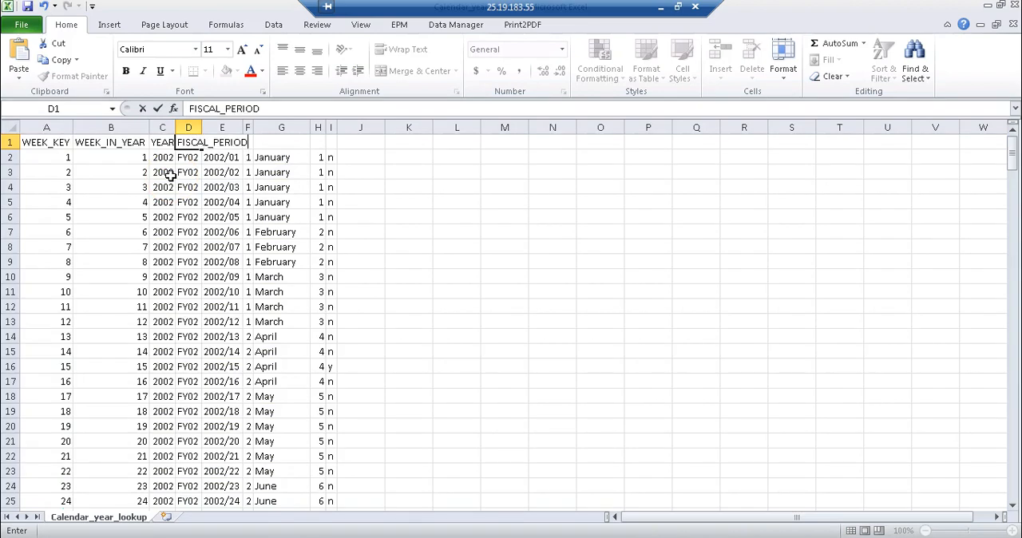
key(Tab)
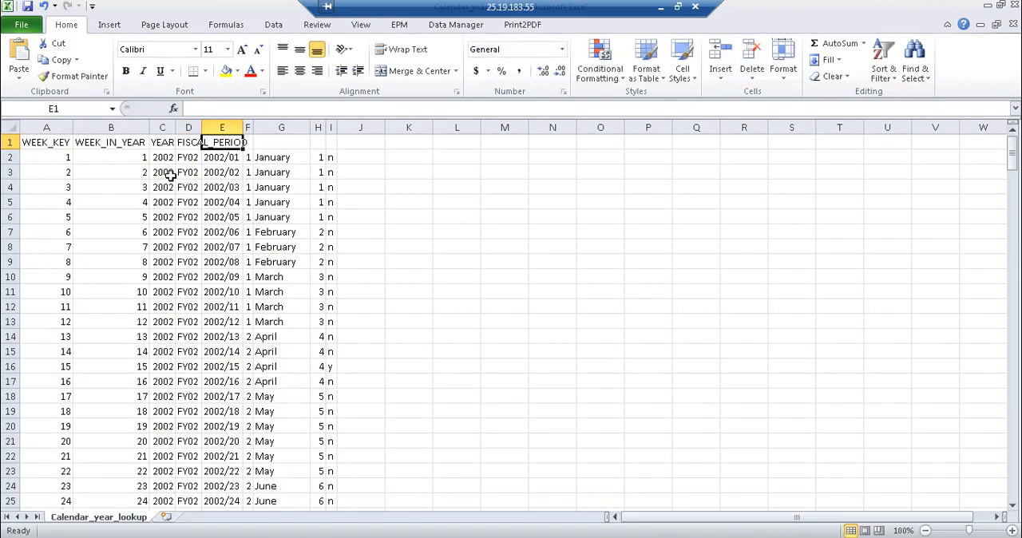
text(YEAR_WEEK)
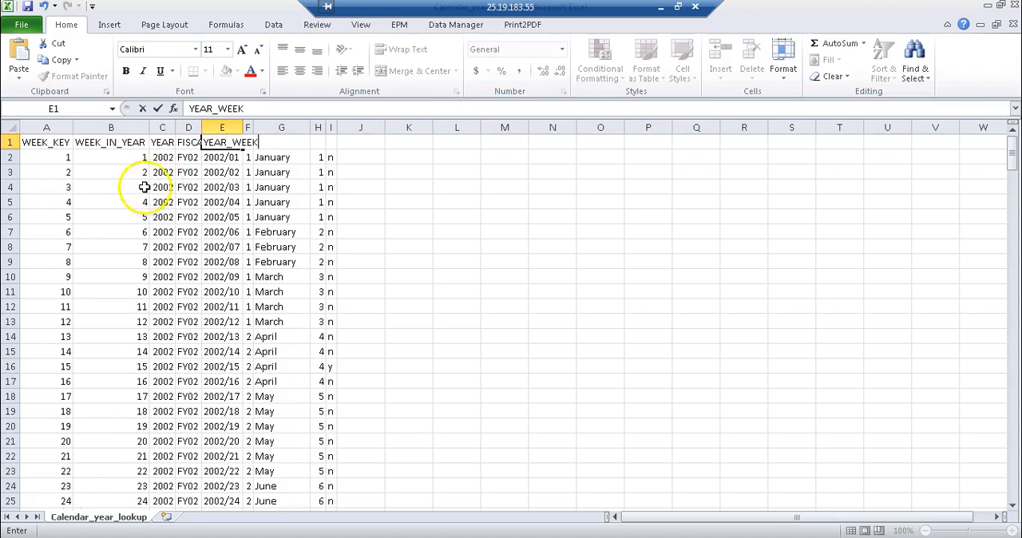
click(111, 186)
Autofit all the sheet's columns so the headings up to YEAR_WEEK are fully readable
click(11, 125)
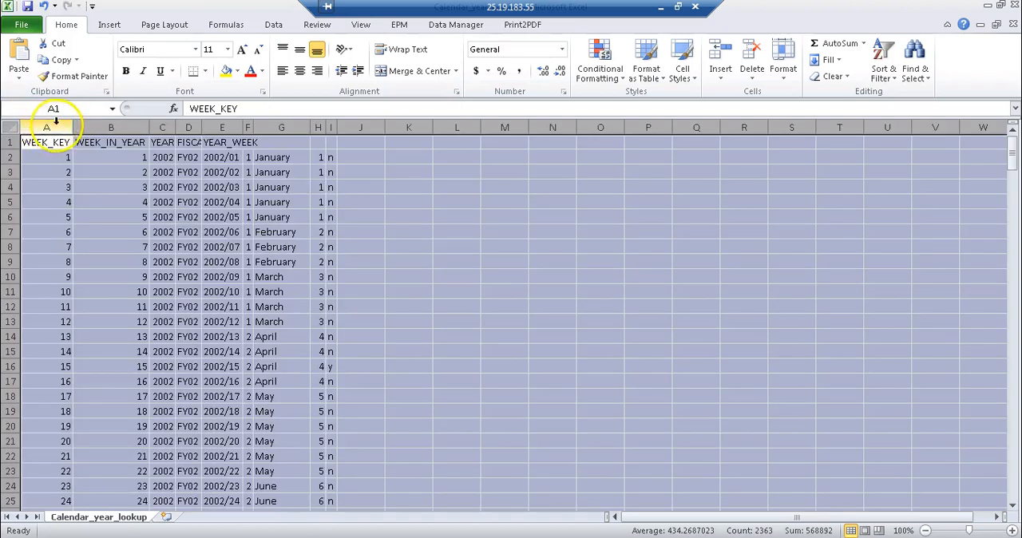
drag(73, 127, 73, 127)
double_click(73, 127)
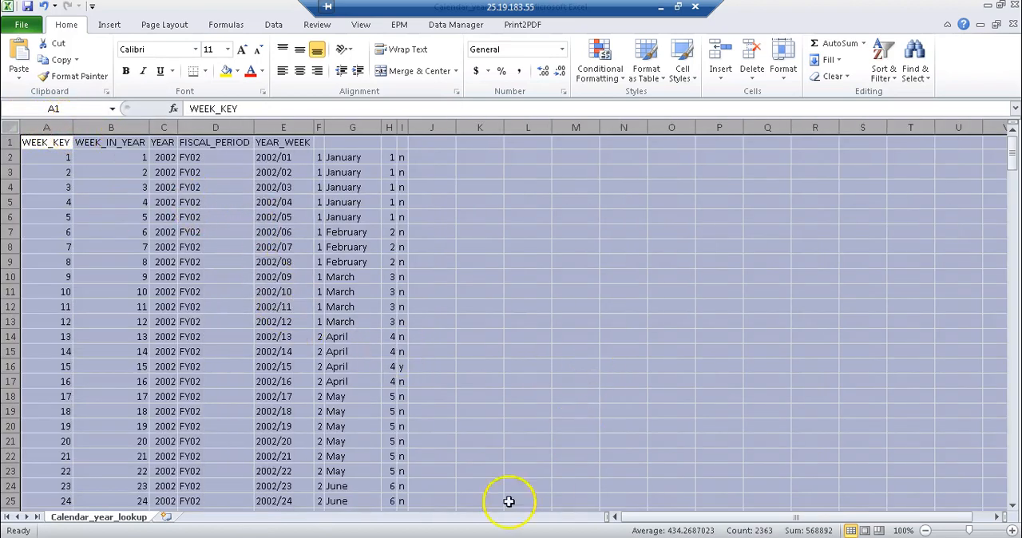
Check the sixth column name in the SAP HANA Studio table definition and enter the heading QUARTER in F1 of the Excel sheet
key(alt+Tab)
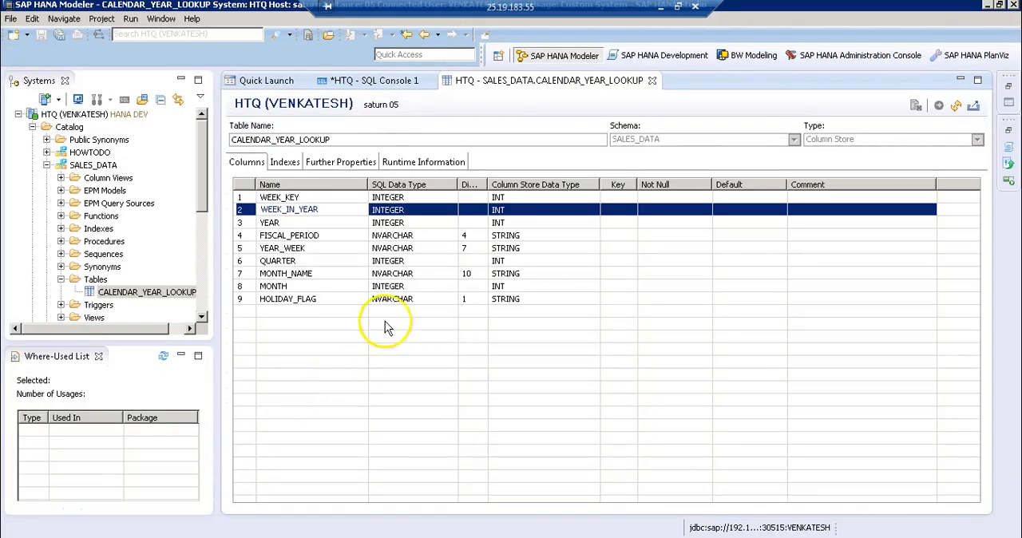
click(323, 253)
click(322, 262)
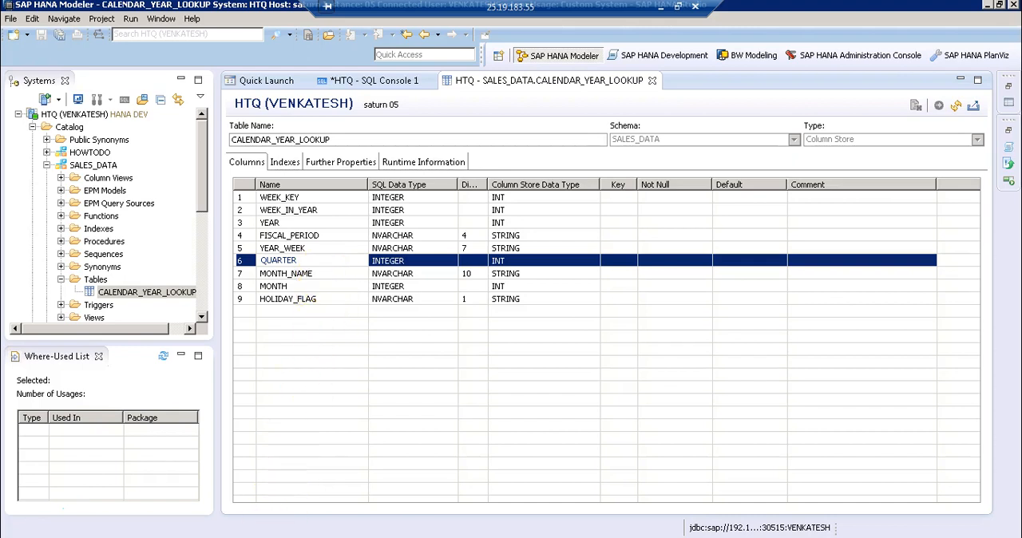
key(alt+Tab)
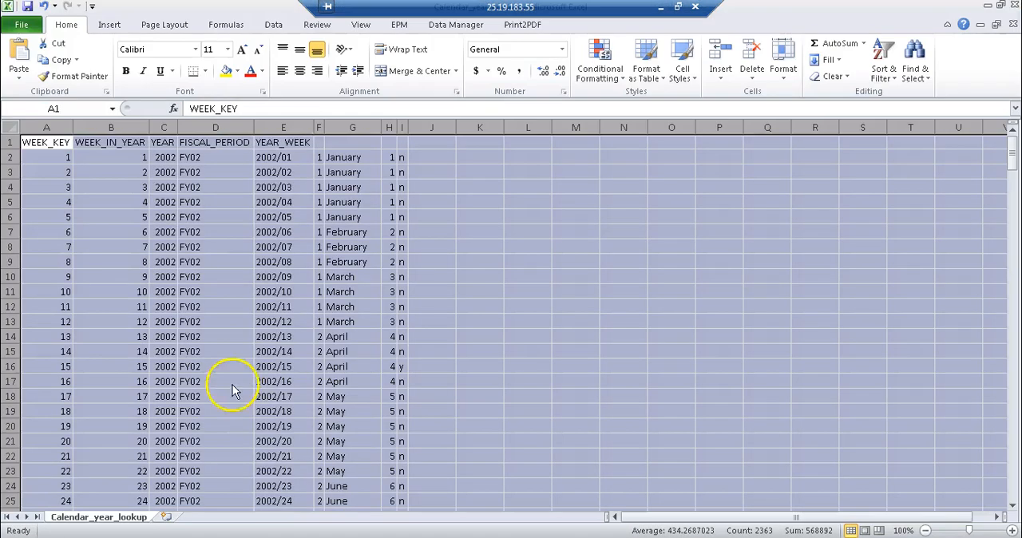
click(318, 142)
text(QU)
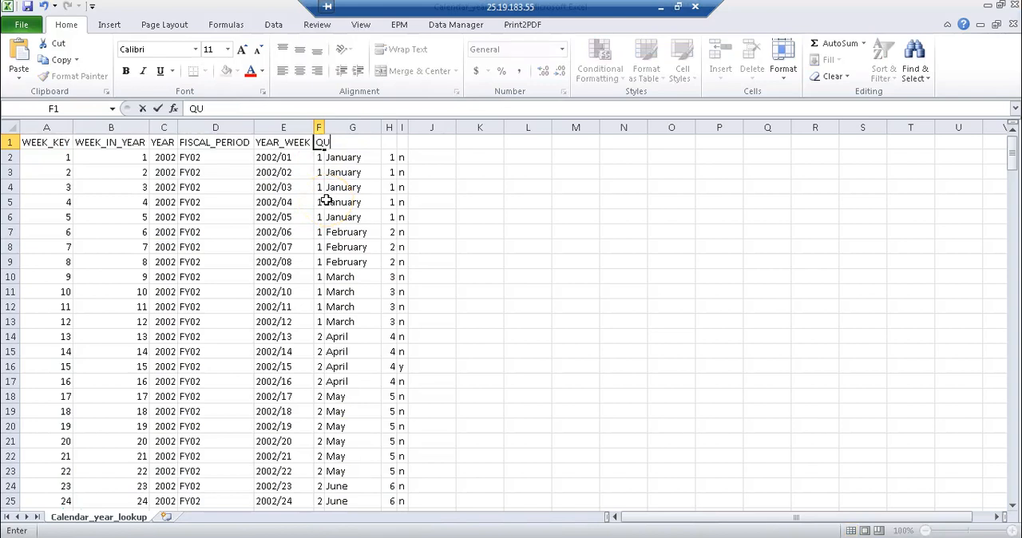
key(Tab)
Enter the heading MONTH_NAME in G1, rechecking the remaining column names in the SAP HANA table definition
text(MONTH)
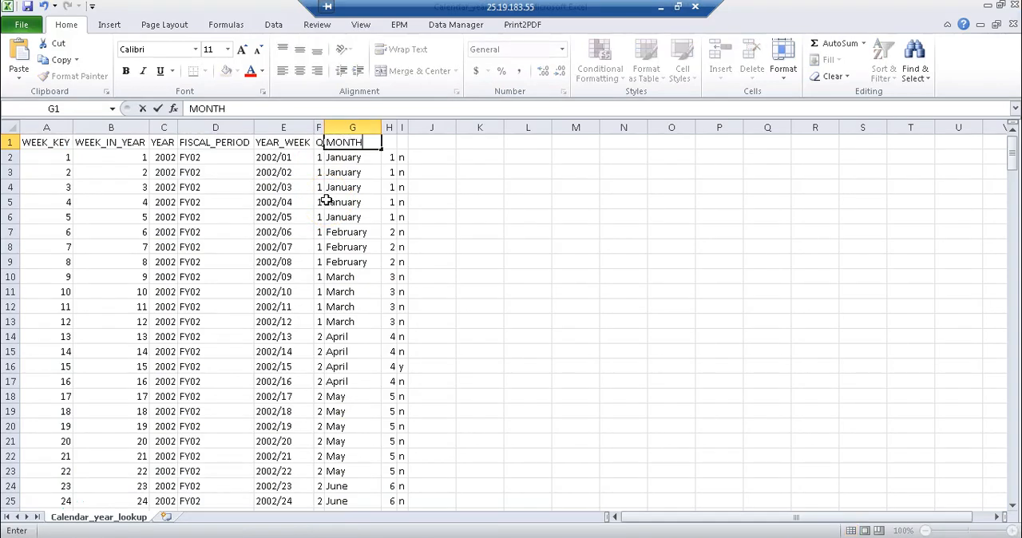
key(Tab)
text(ON)
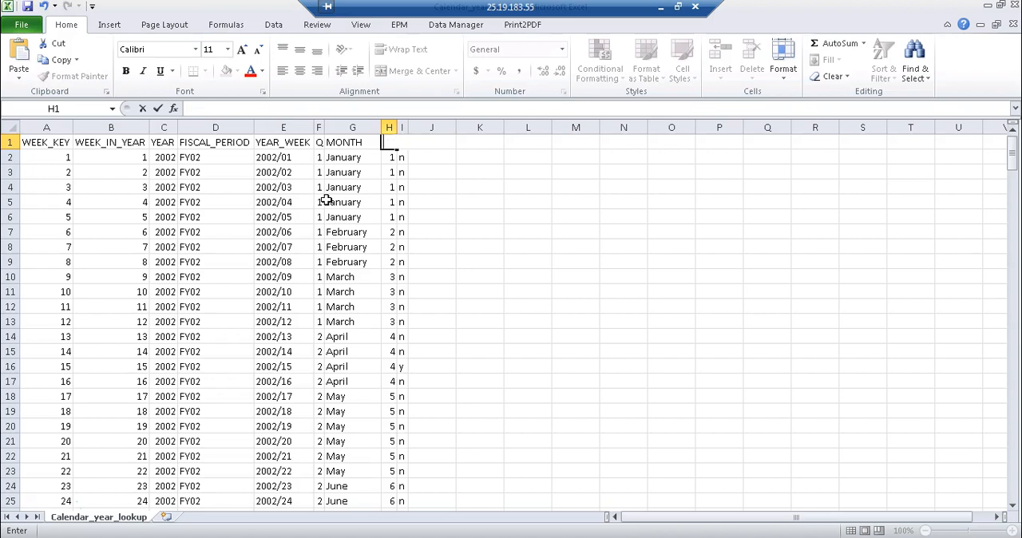
key(alt+Tab)
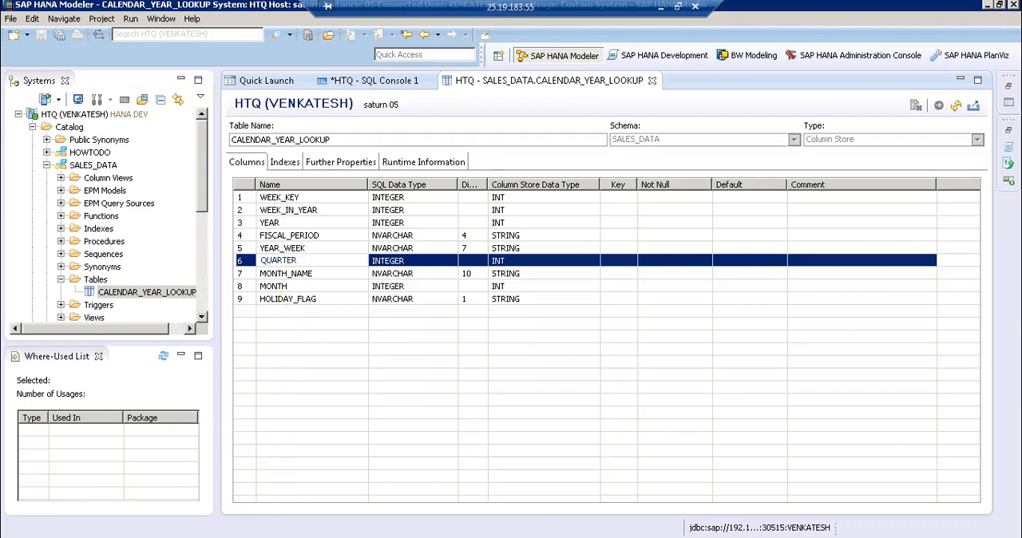
key(alt+Tab)
click(352, 143)
click(248, 108)
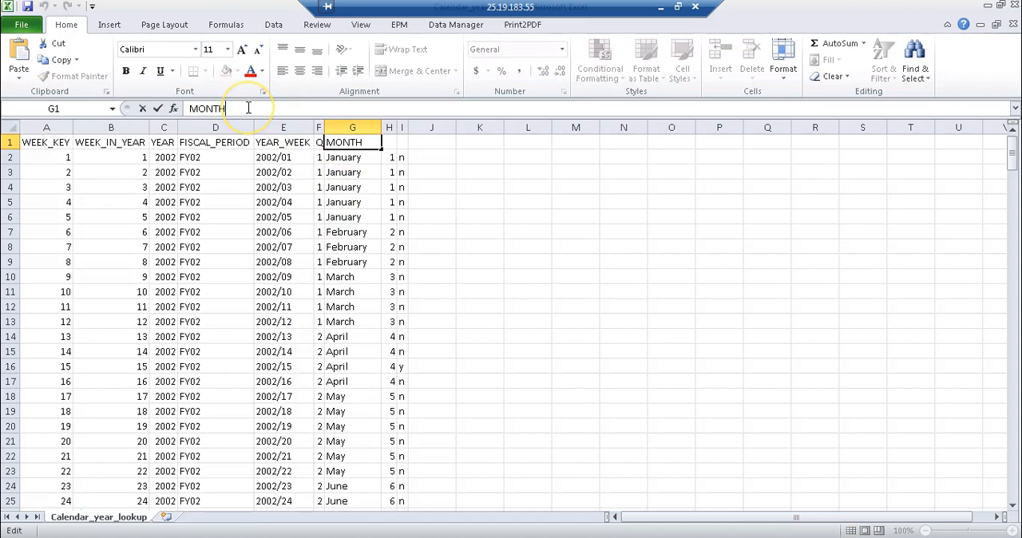
text(_NAME)
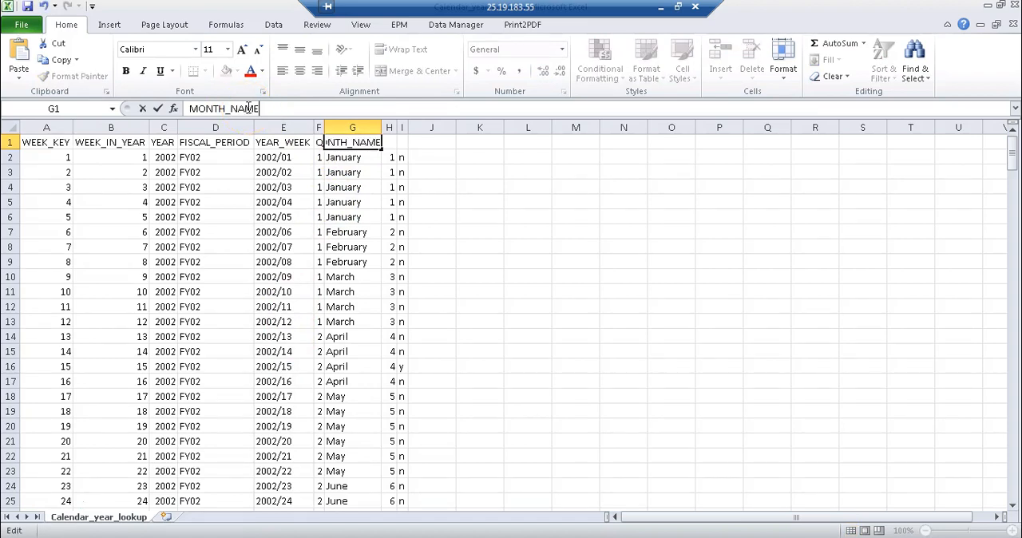
Enter the headings MONTH in H1 and HOLIDAY_FLAG in I1
click(389, 142)
text(MONTH)
click(397, 143)
text(HOLIDAY_FL)
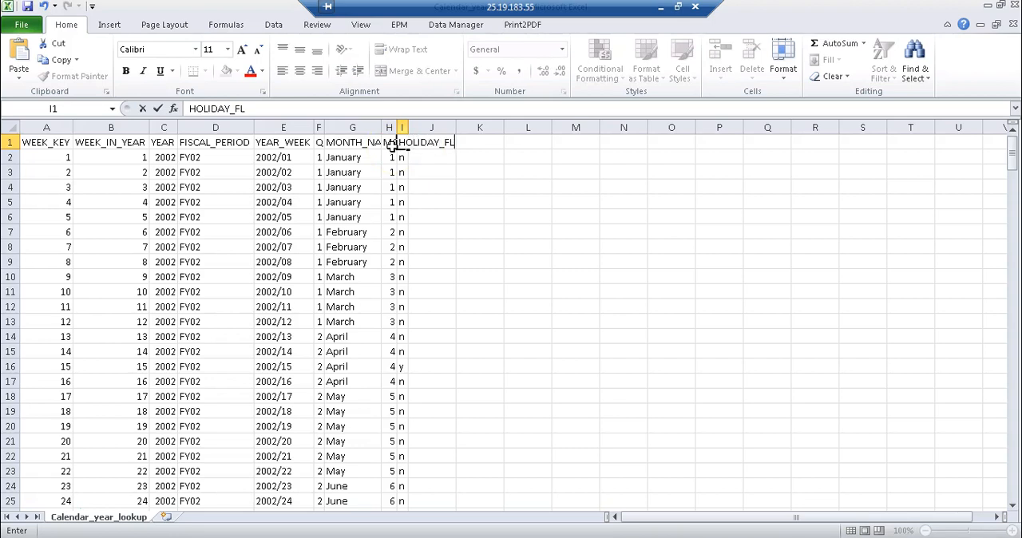
text(AG)
click(512, 249)
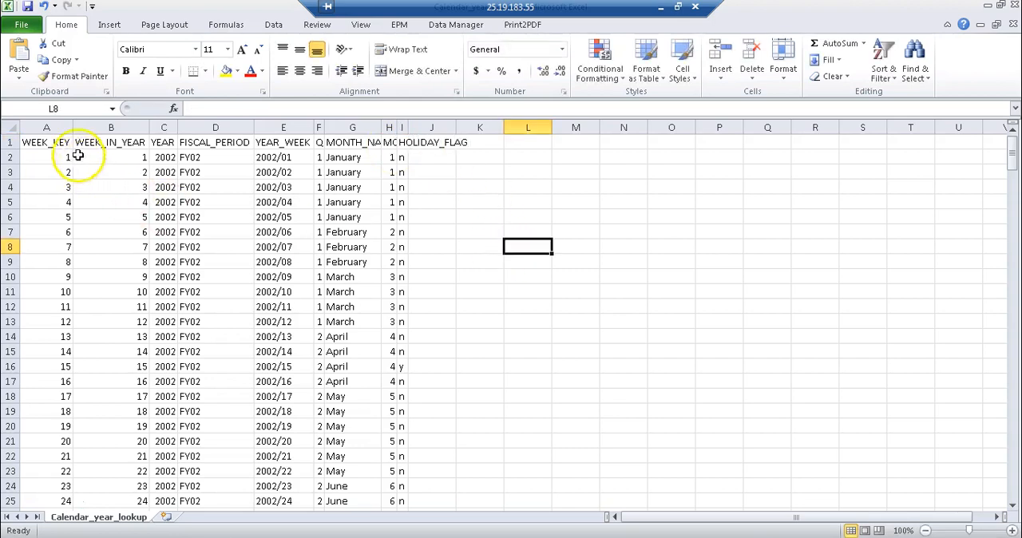
Autofit all columns of the sheet to the completed heading row and clear the whole-sheet selection
click(13, 127)
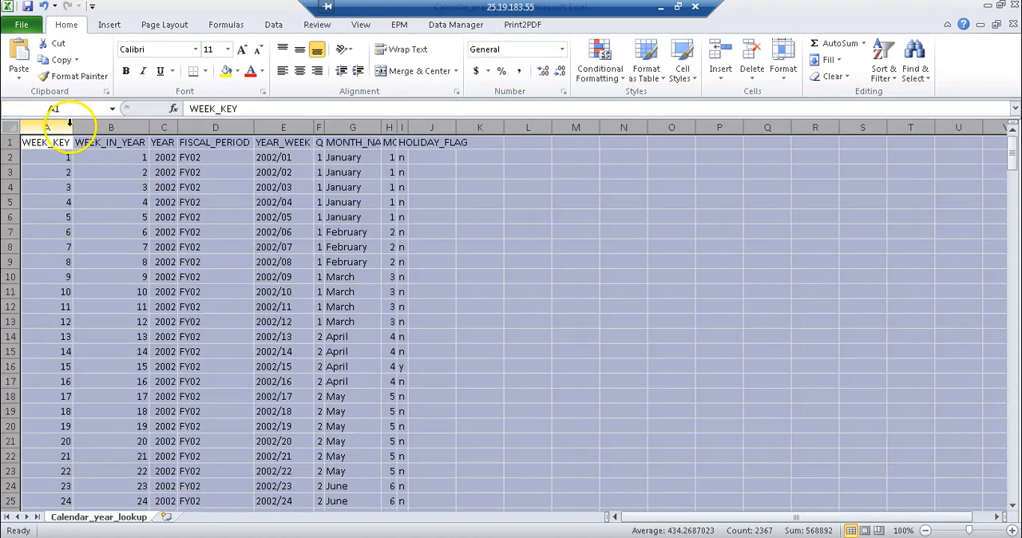
double_click(72, 127)
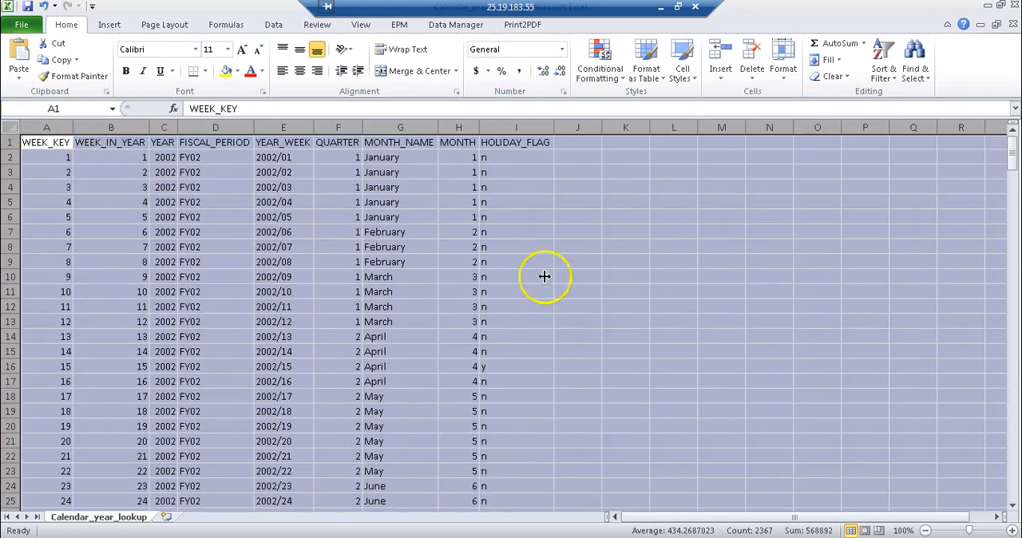
click(591, 310)
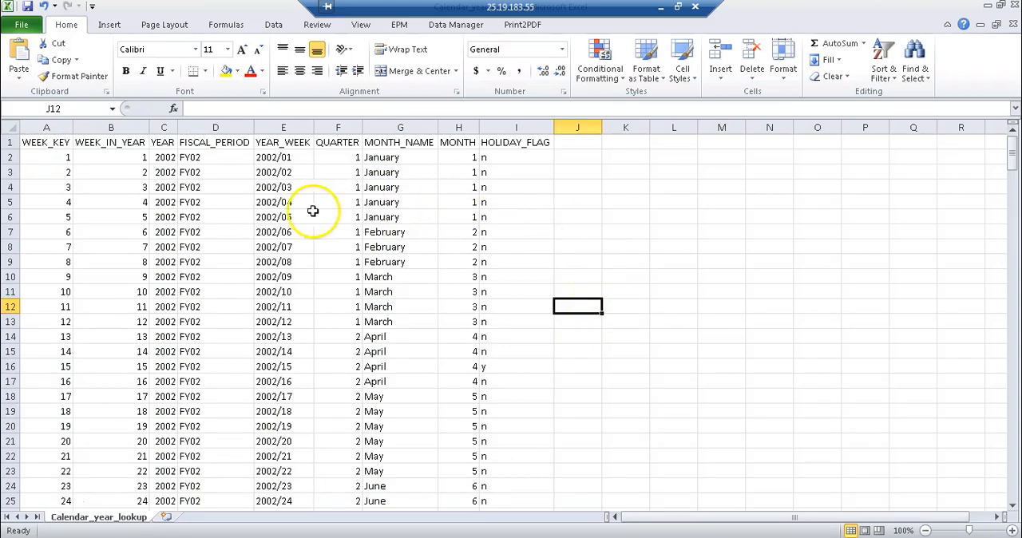
Save the sheet as Calendar_year_lookup in CSV (Comma delimited) format in the DataFile folder, keep that format, and close Excel without saving again
click(24, 25)
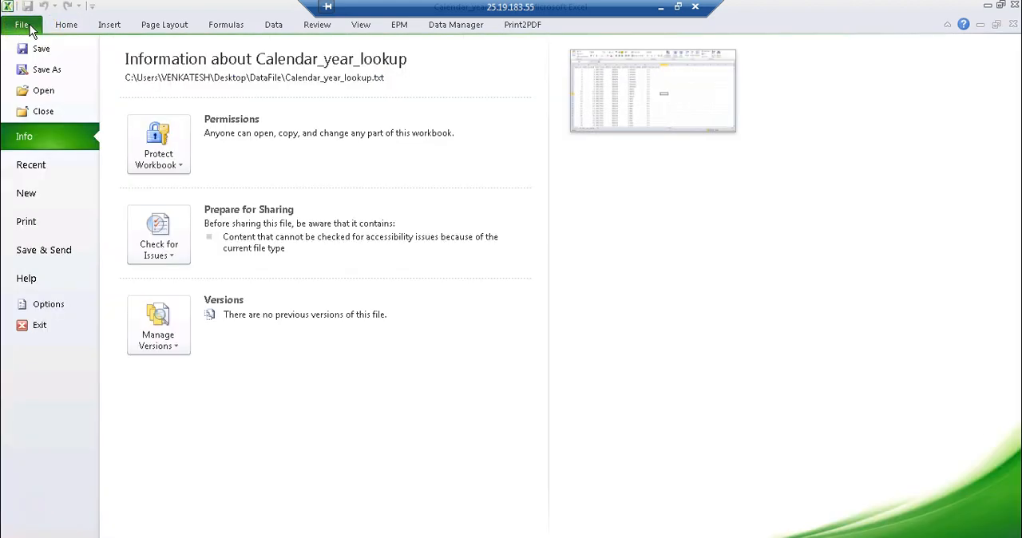
click(52, 73)
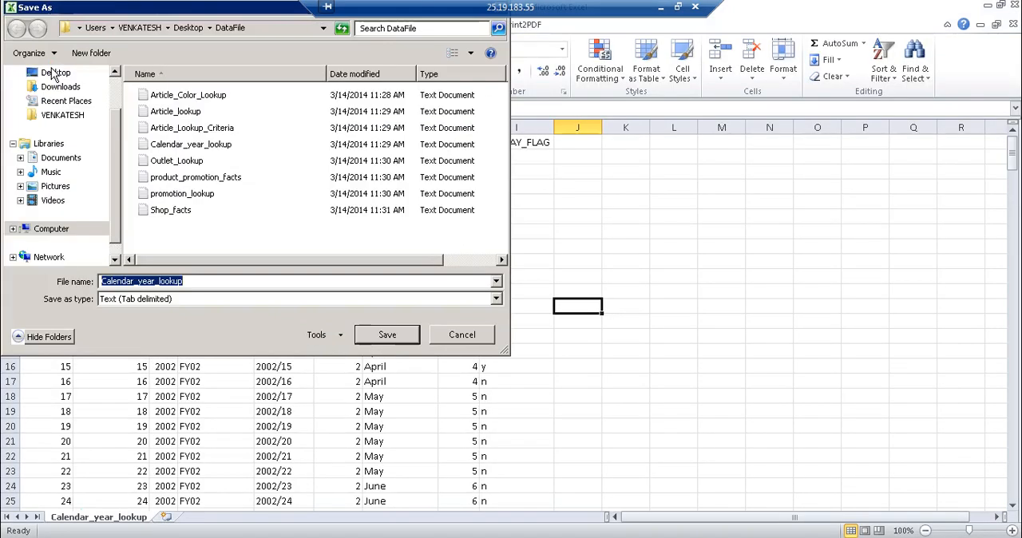
click(404, 301)
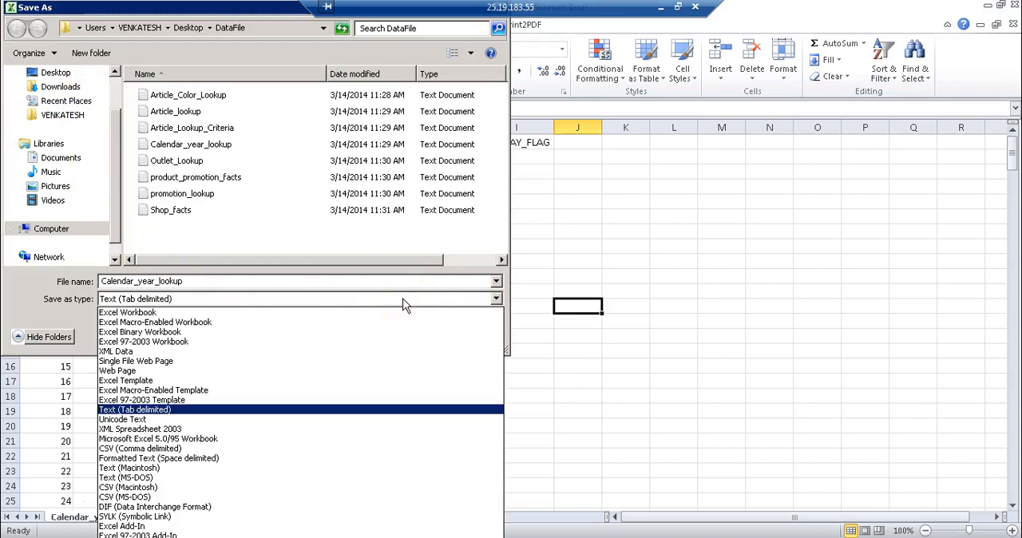
click(235, 452)
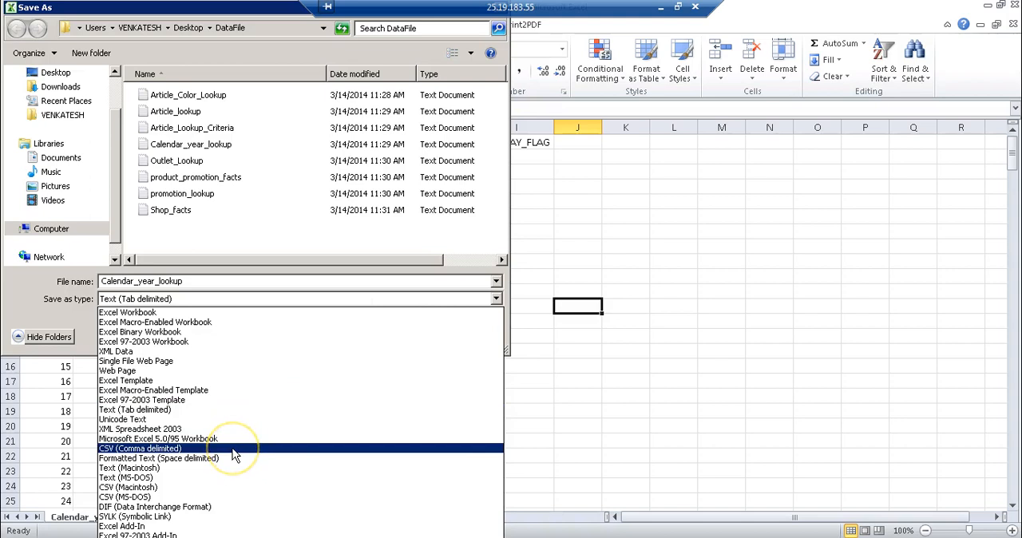
click(235, 454)
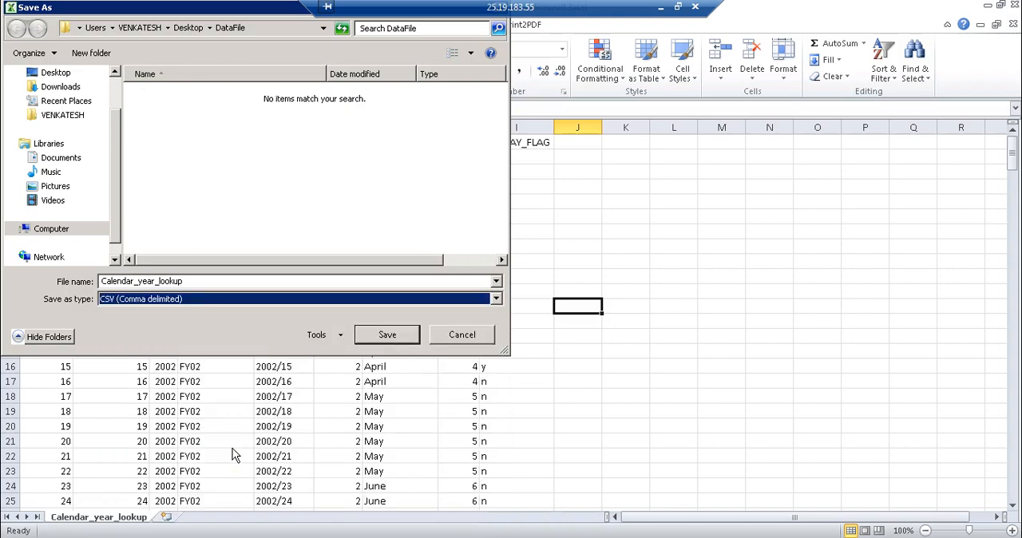
double_click(219, 283)
click(219, 283)
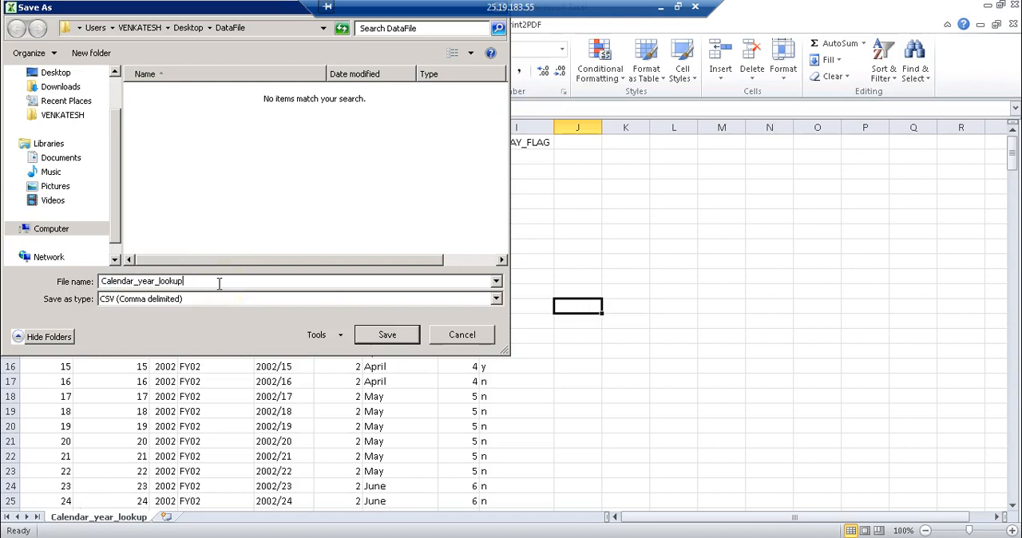
click(408, 336)
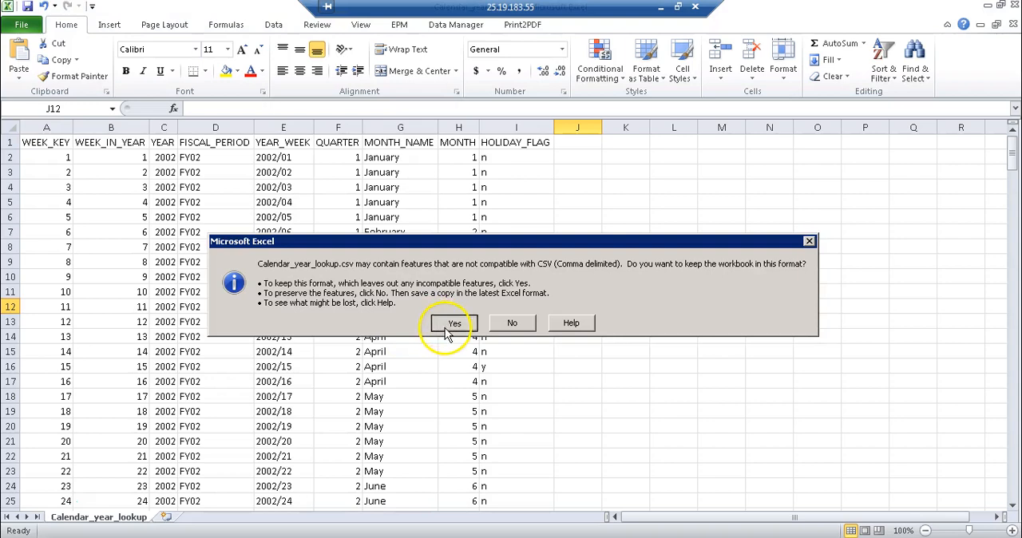
click(450, 328)
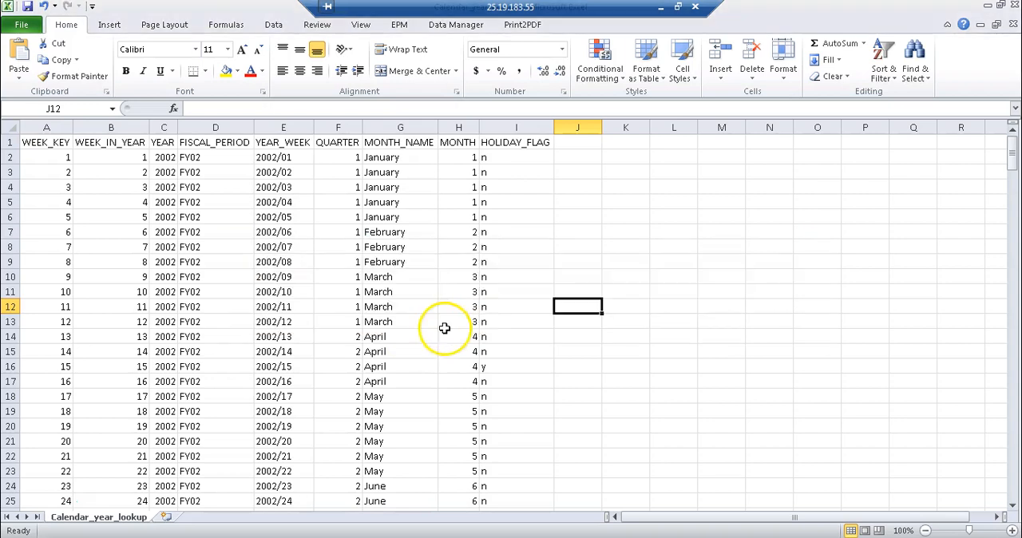
click(1015, 7)
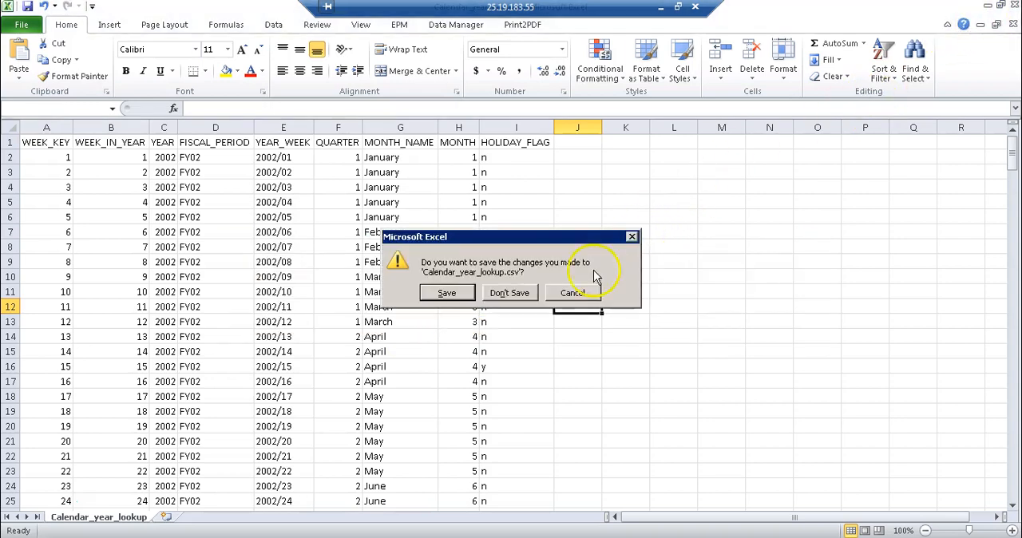
click(499, 293)
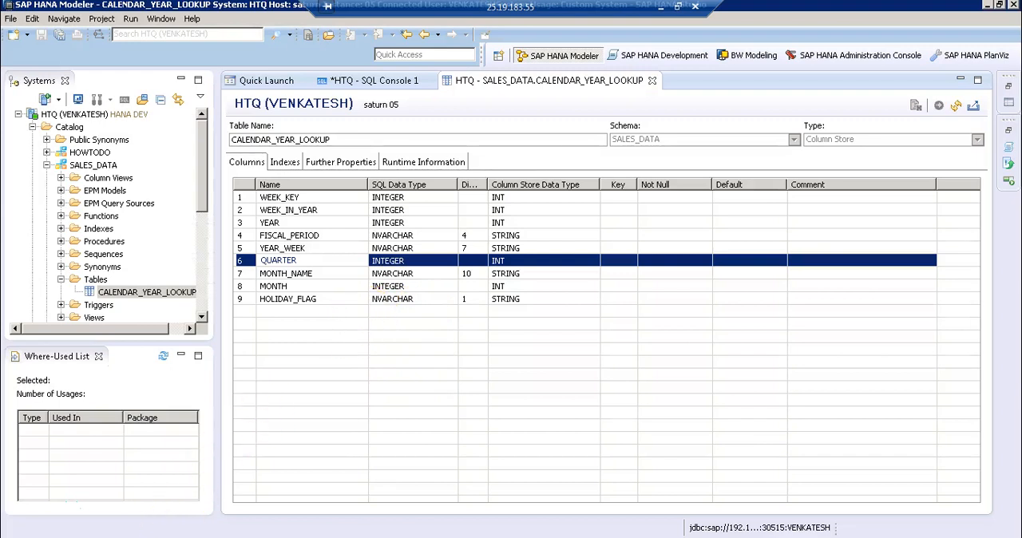
Open the DataFile folder and check for the newly saved Calendar_year_lookup CSV file
click(174, 536)
click(235, 143)
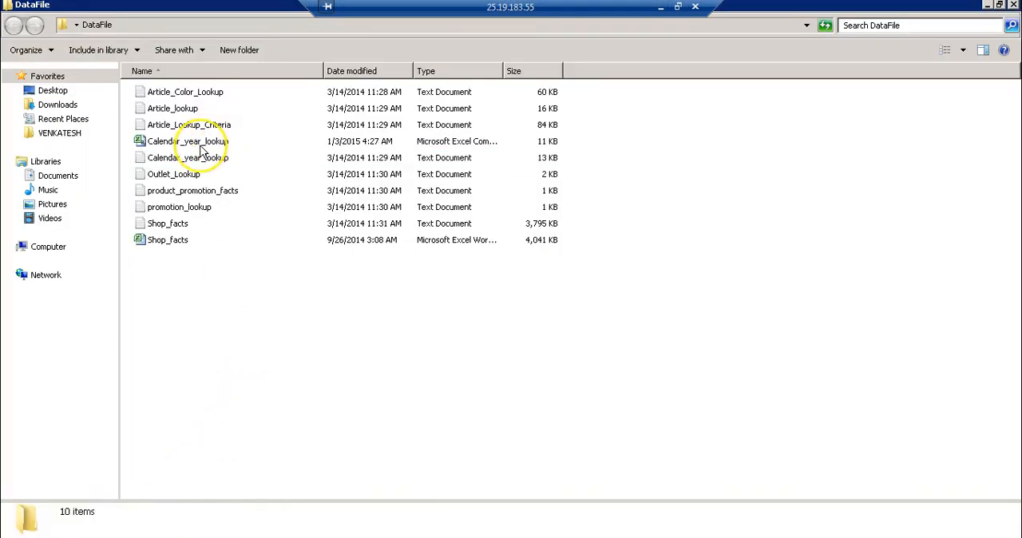
click(201, 148)
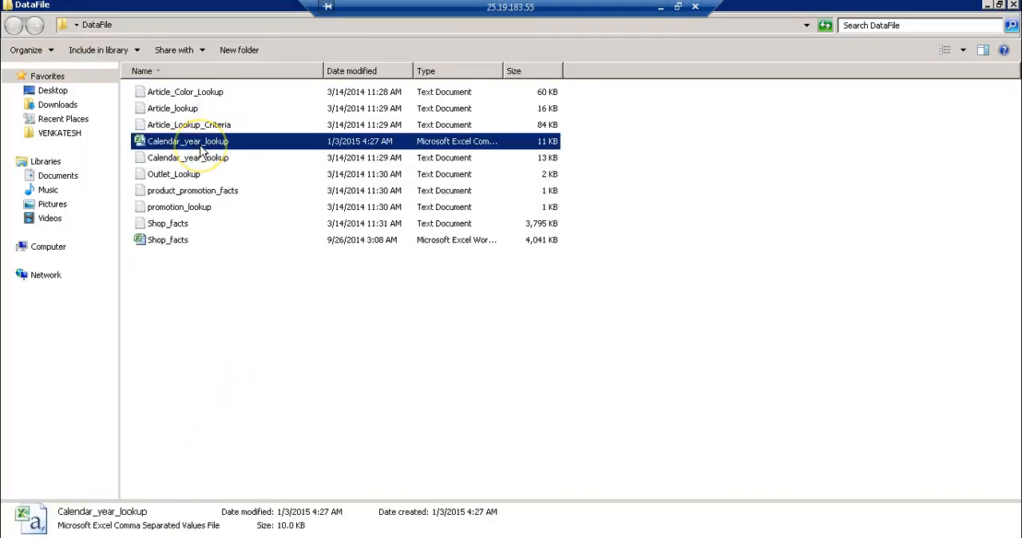
click(282, 357)
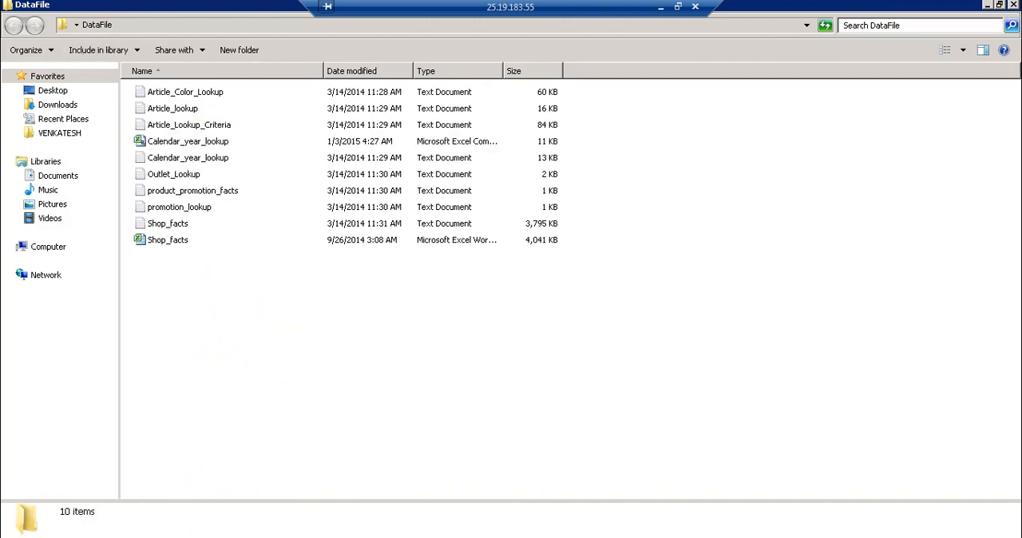
Switch to SAP HANA Studio and close the CALENDAR_YEAR_LOOKUP table definition
key(alt+Tab)
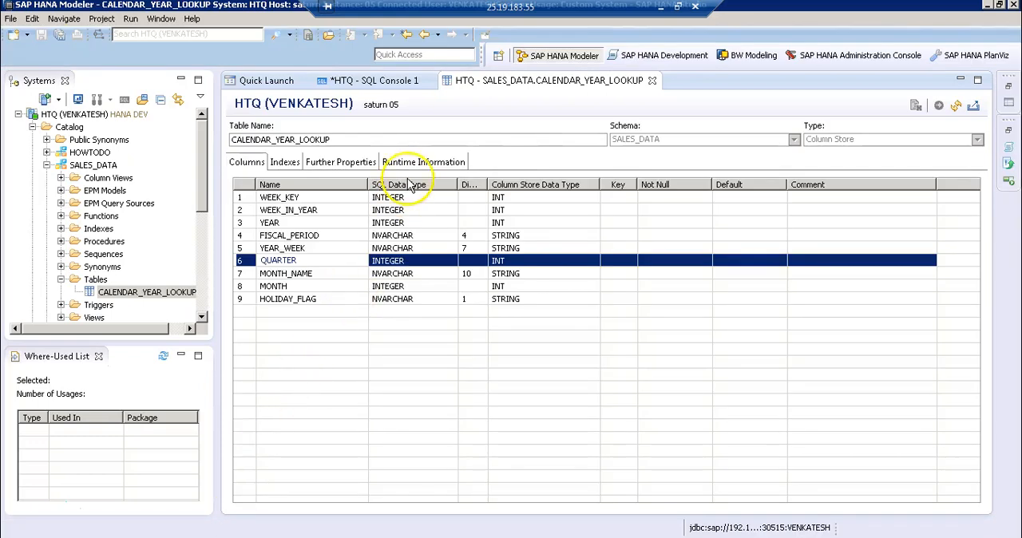
click(653, 81)
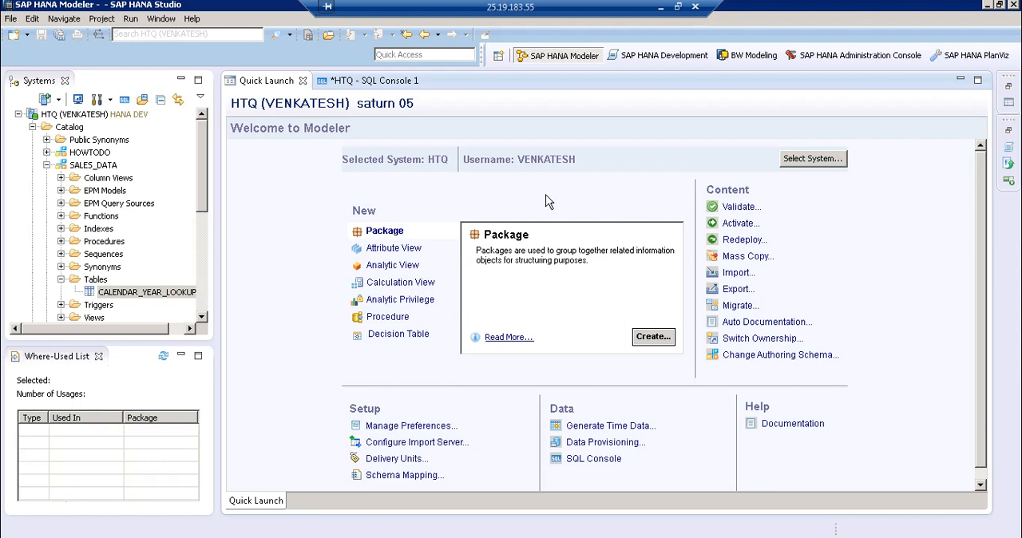
click(738, 273)
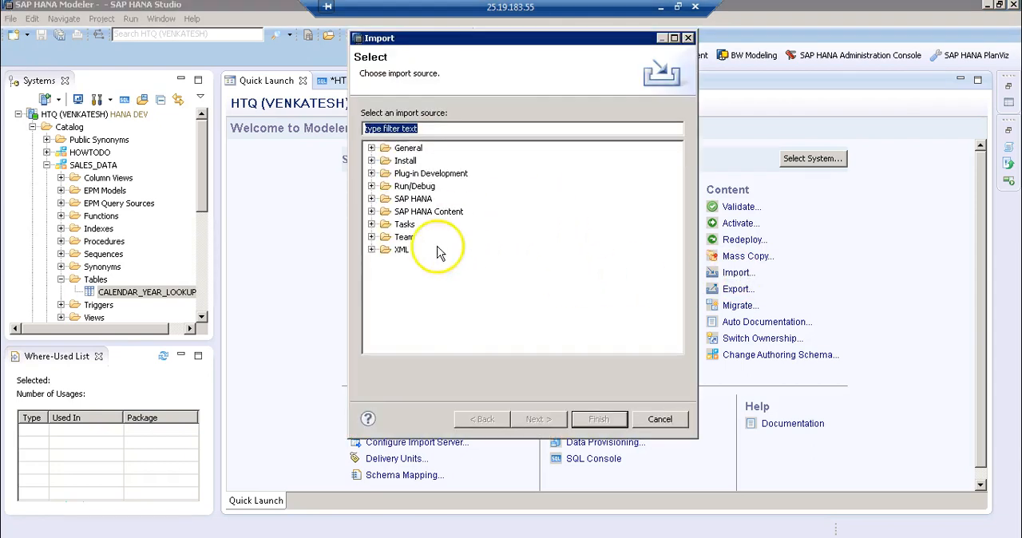
click(371, 212)
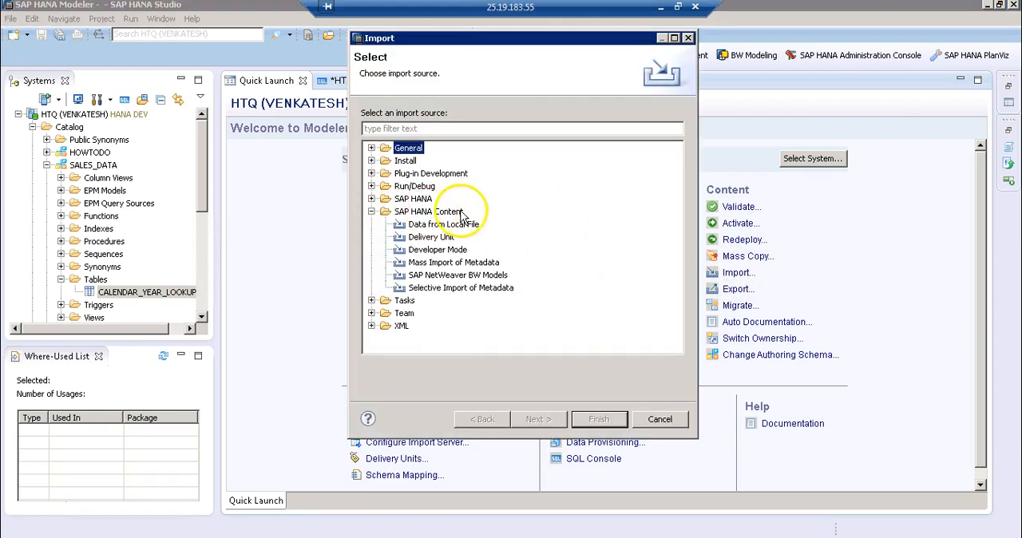
click(426, 227)
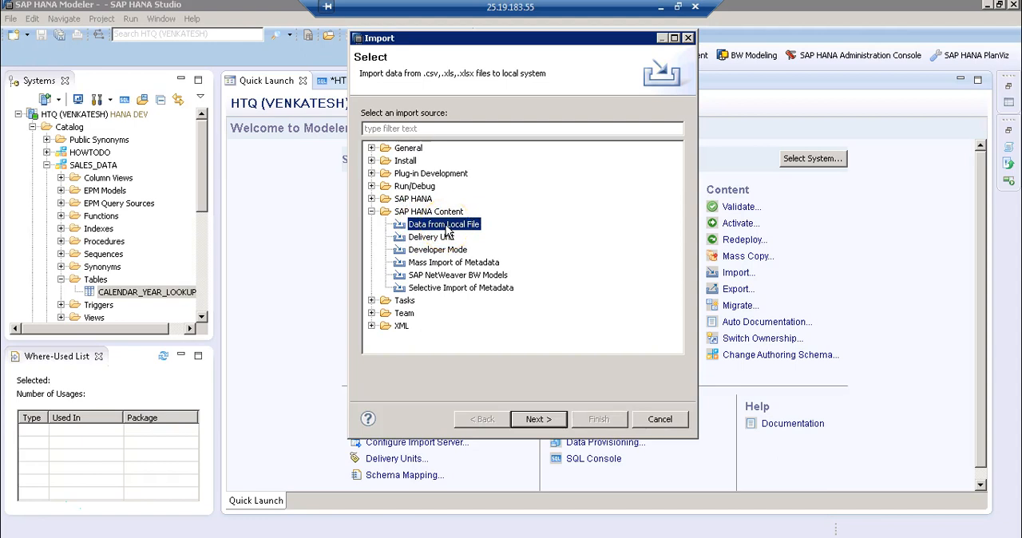
click(535, 421)
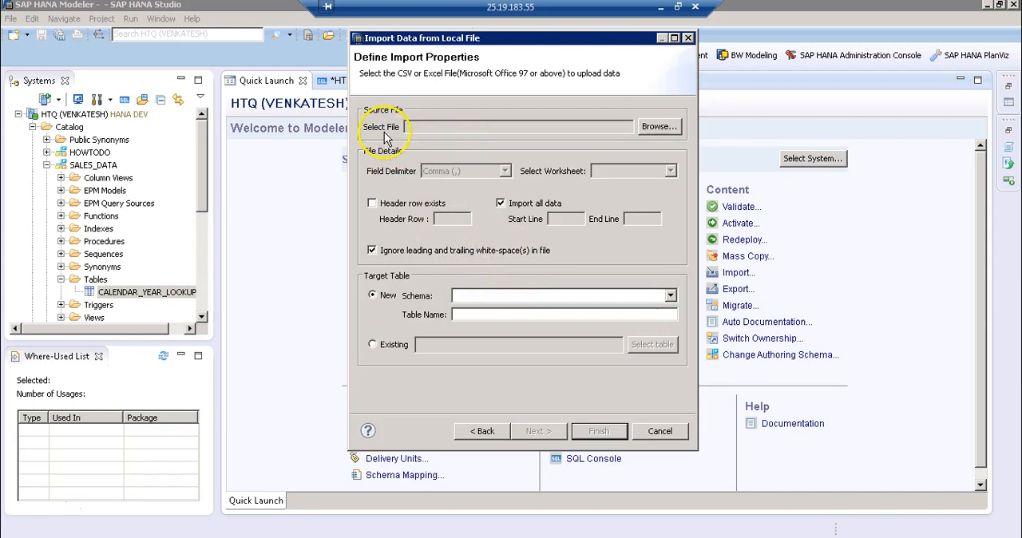
click(661, 127)
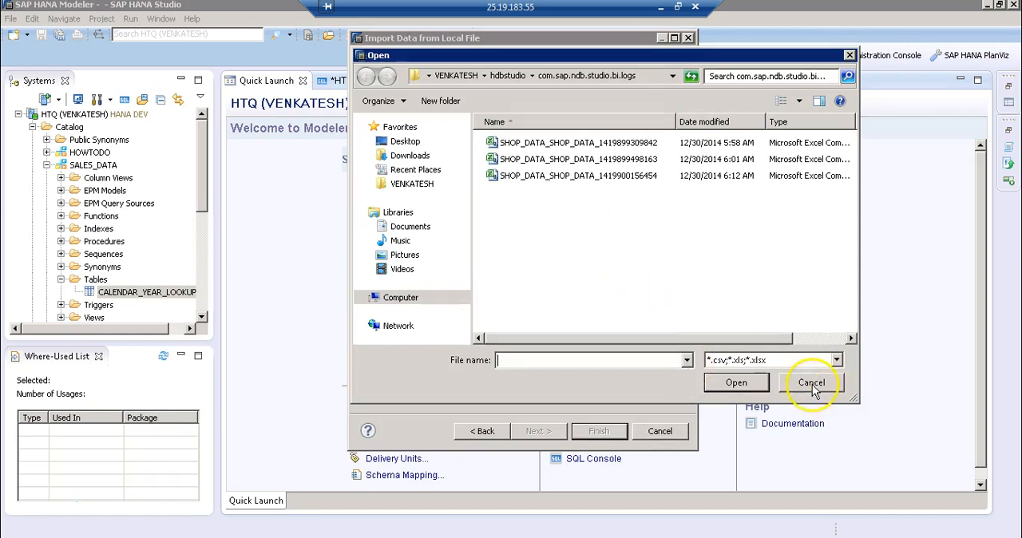
click(811, 383)
click(662, 496)
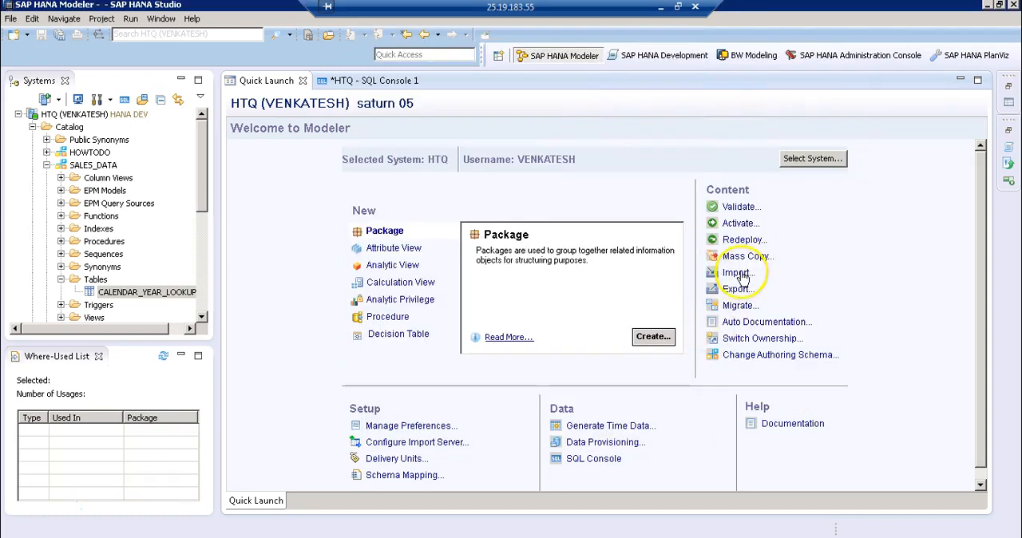
Start a content import using Data from Local File under SAP HANA Content as the import source
click(737, 273)
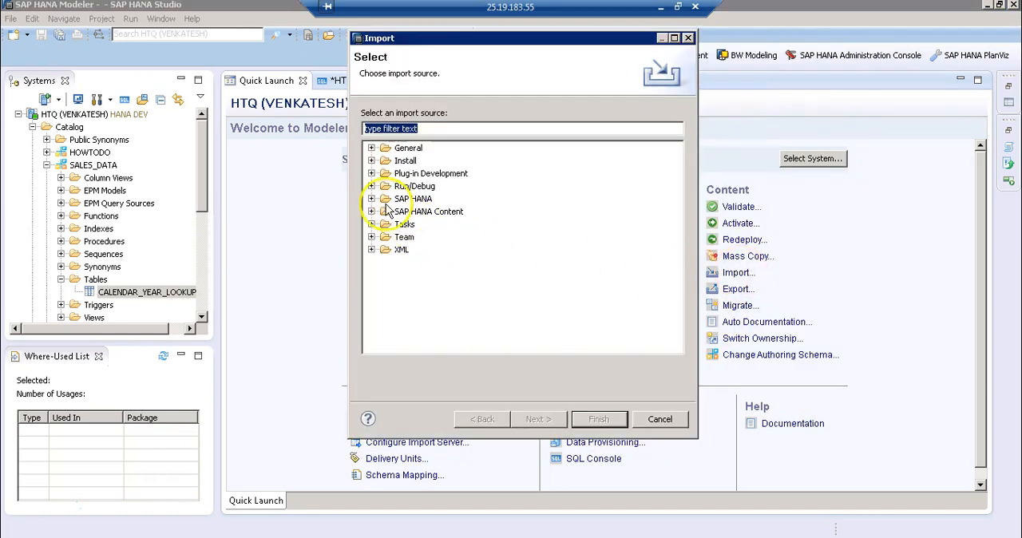
click(372, 211)
click(425, 225)
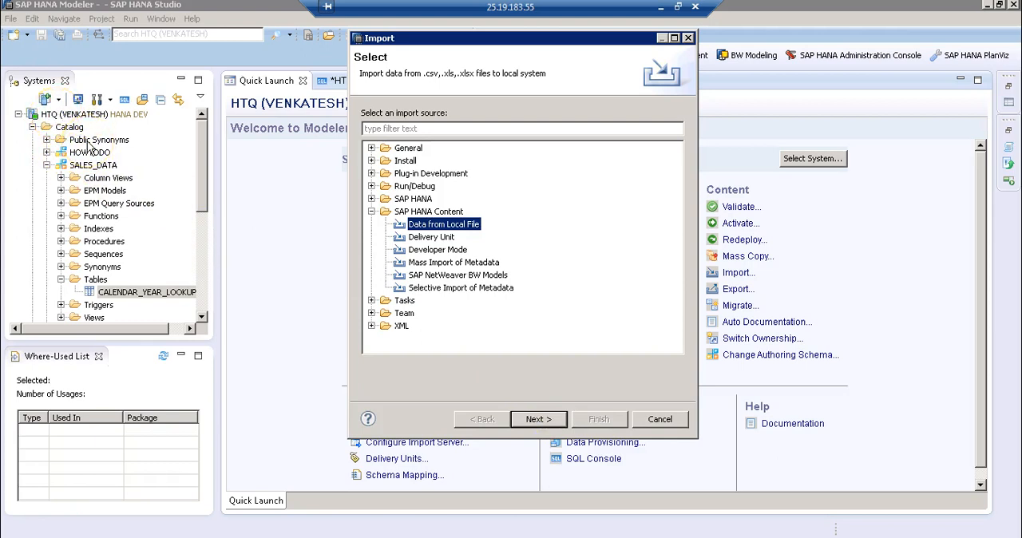
click(538, 421)
click(538, 422)
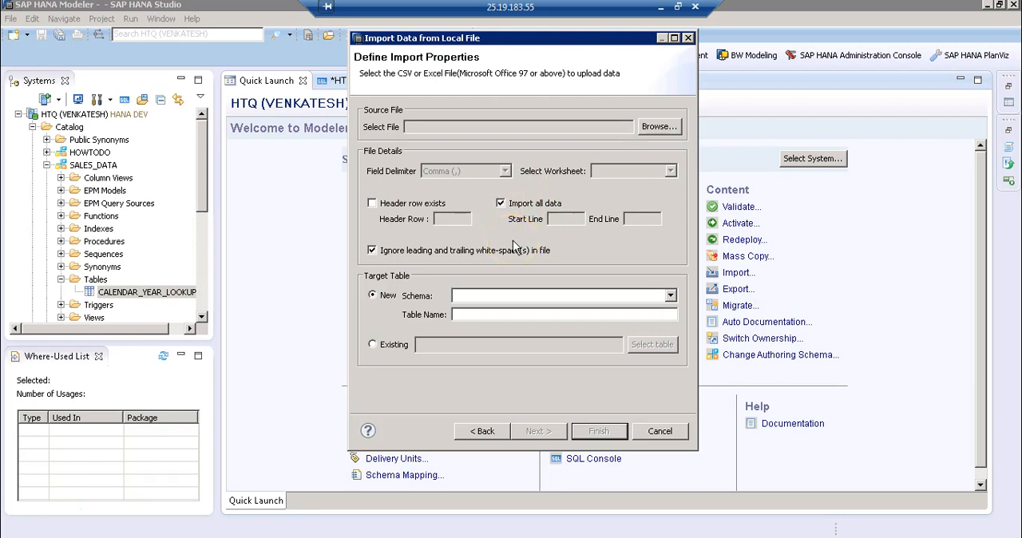
Choose the Calendar_year_lookup CSV from the DataFile folder on the desktop as the source file
click(665, 131)
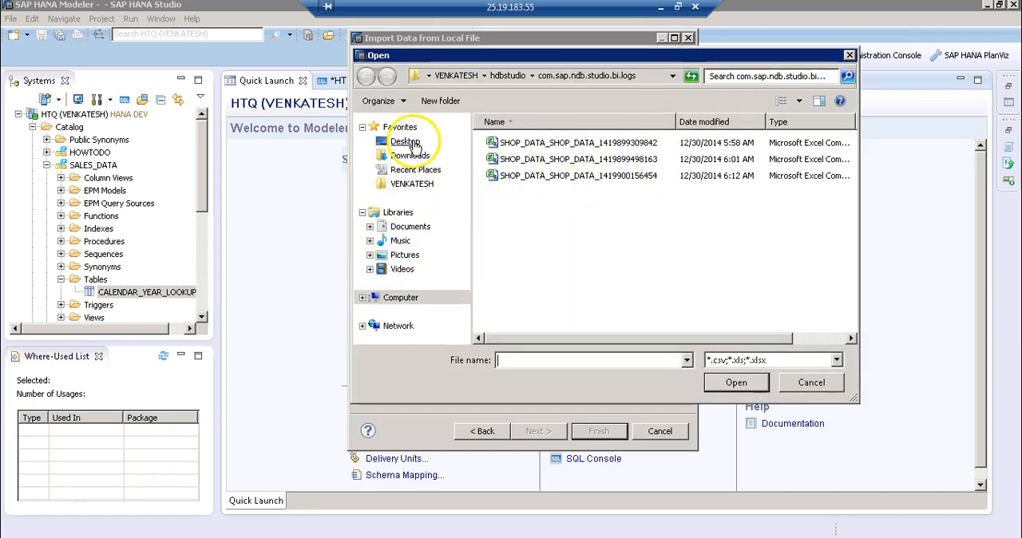
click(404, 142)
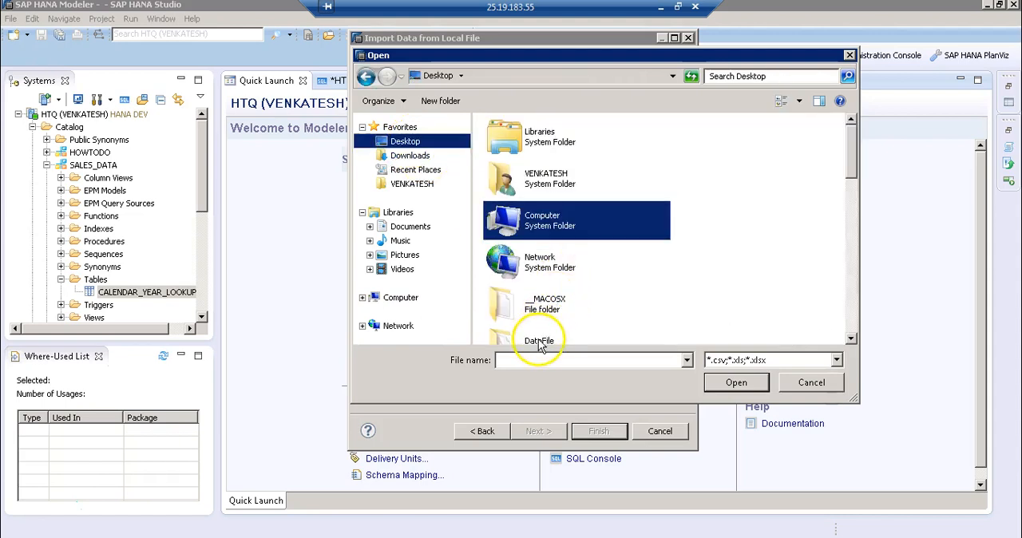
double_click(538, 340)
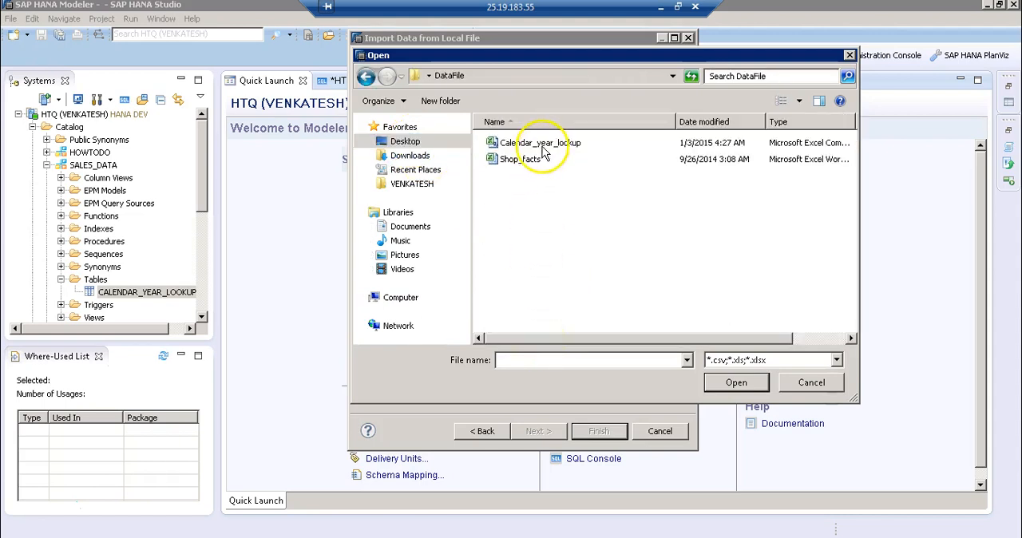
click(517, 143)
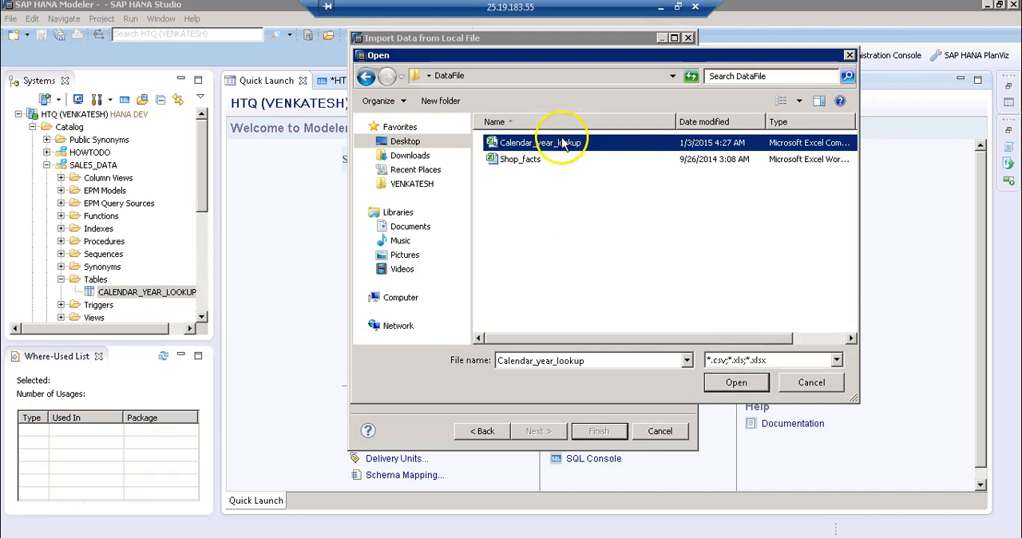
click(733, 385)
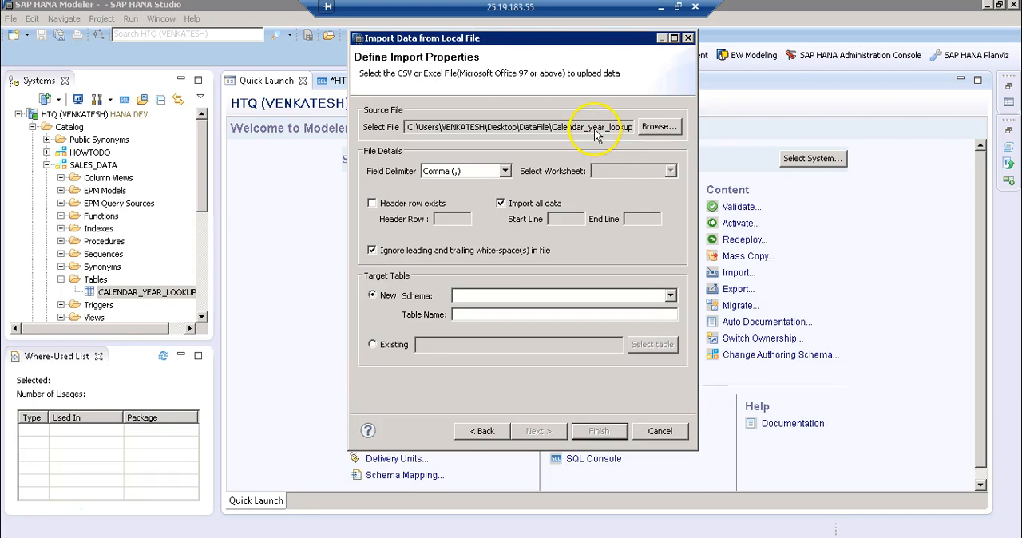
Define the file details with a comma field delimiter, an existing header in row 1 and all data imported
click(460, 178)
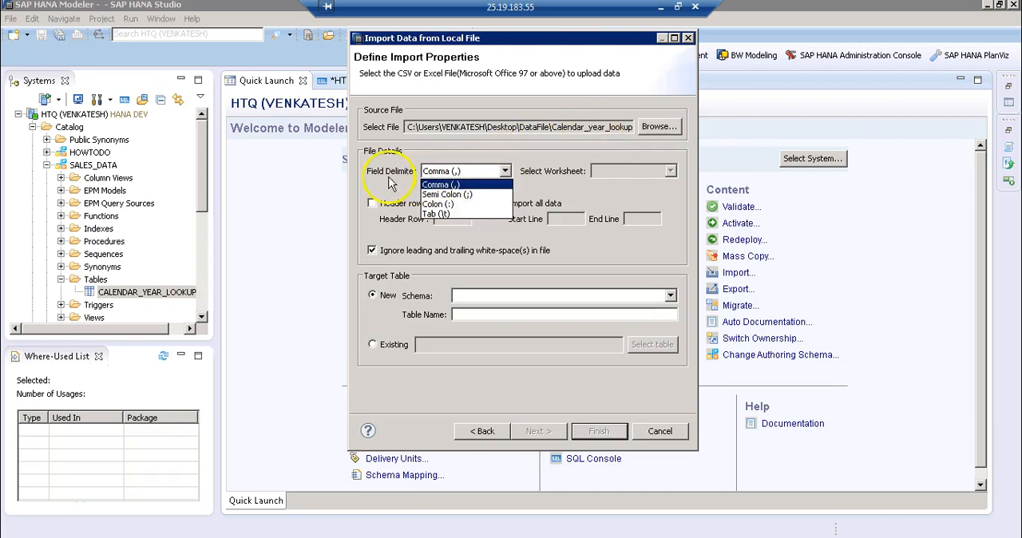
click(479, 185)
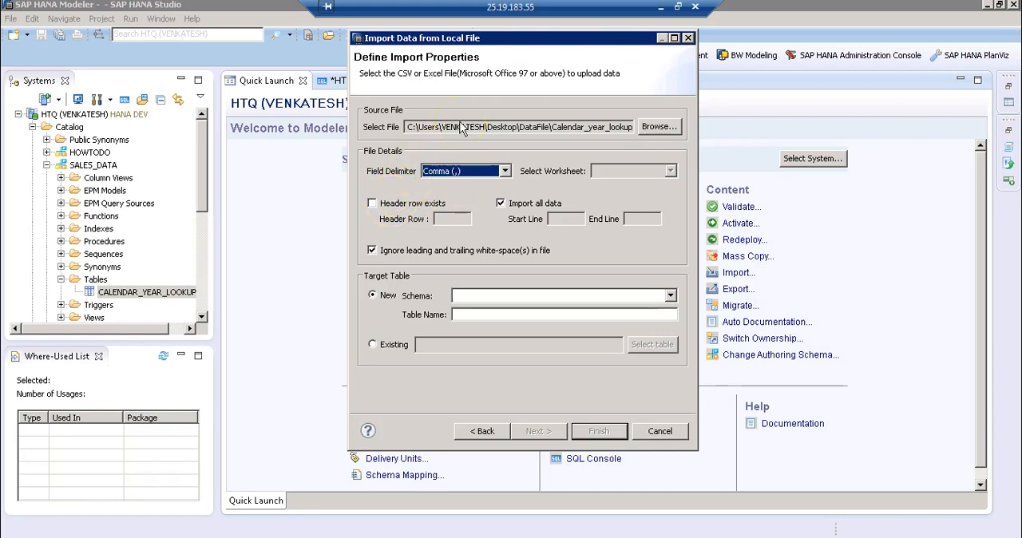
click(372, 204)
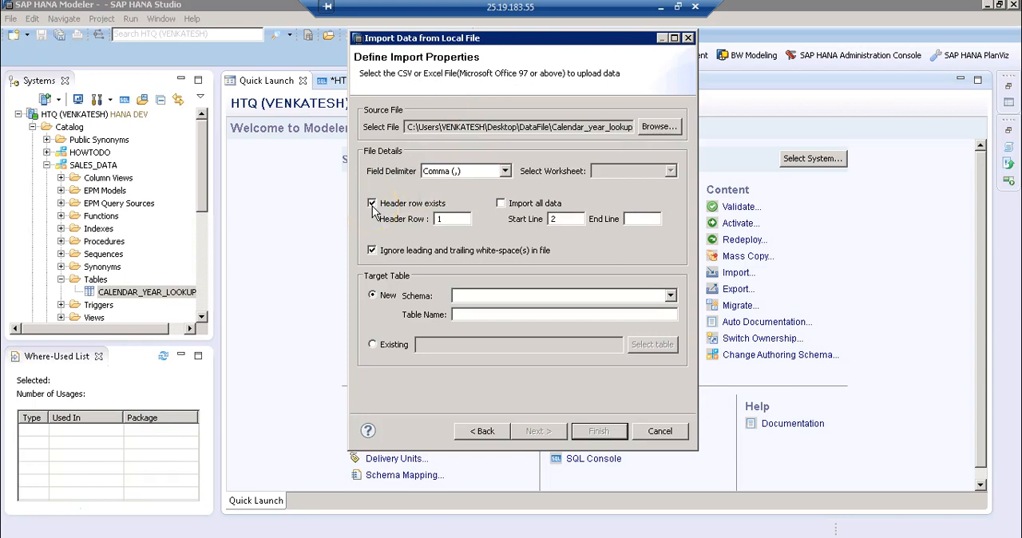
click(446, 219)
click(526, 208)
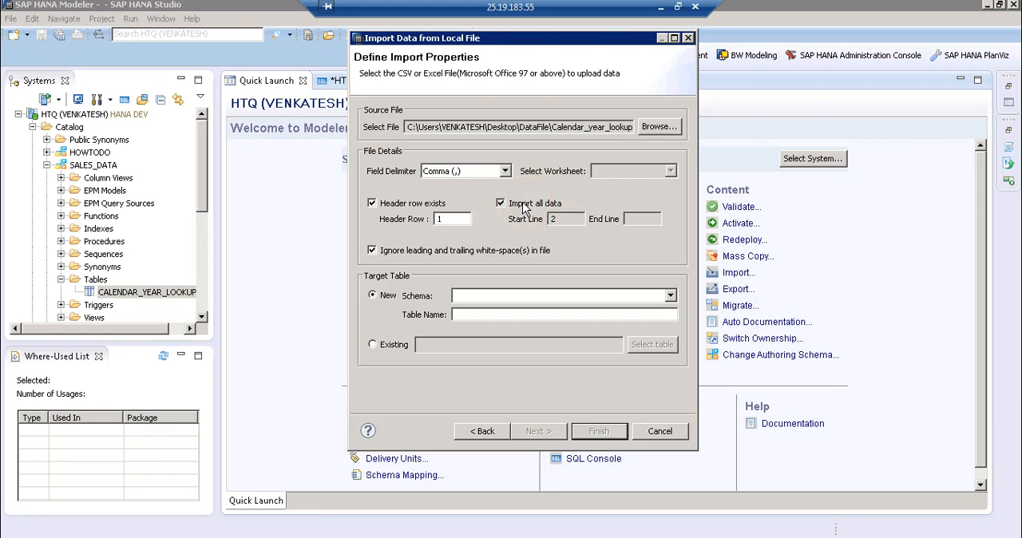
click(526, 208)
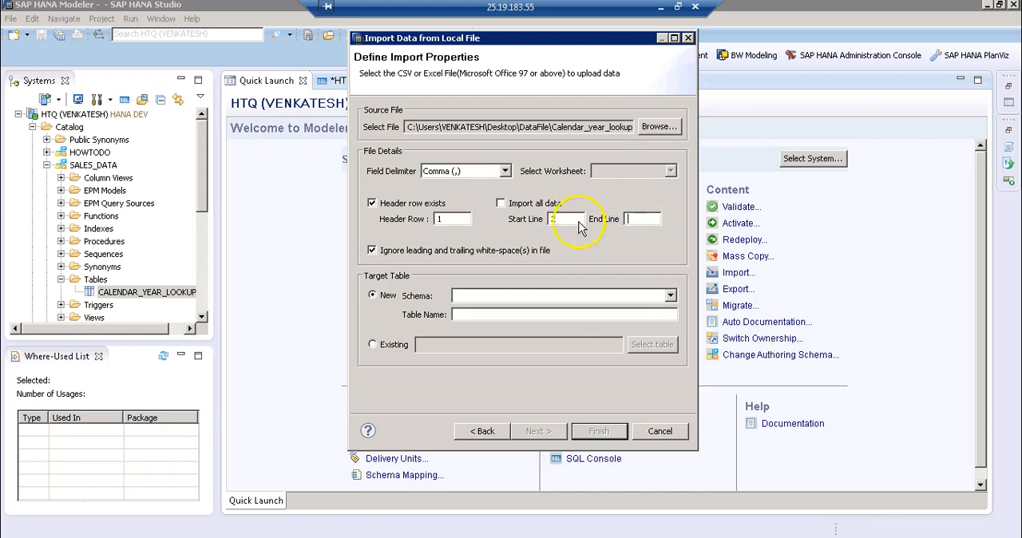
click(516, 209)
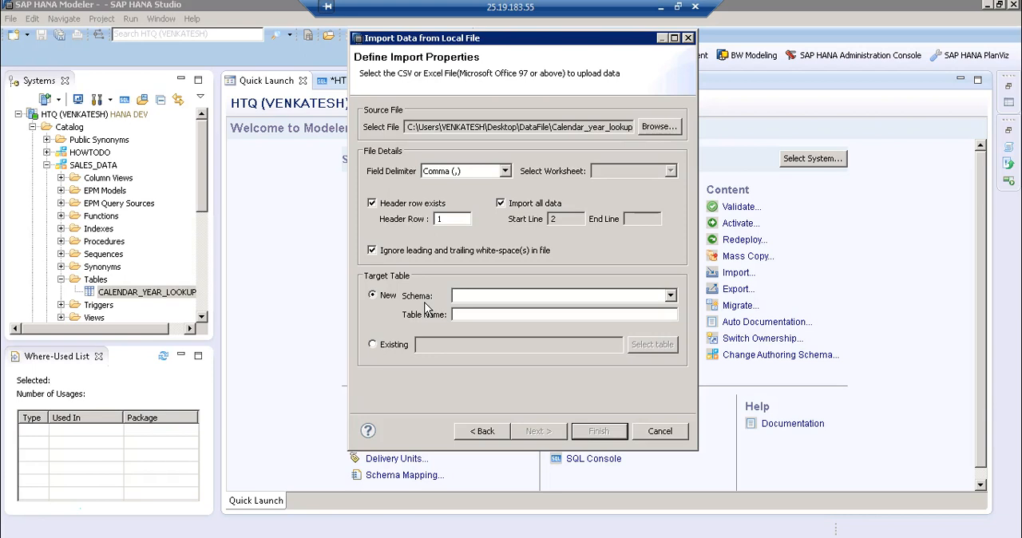
Set the existing CALENDAR_YEAR_LOOKUP table in the SALES_DATA schema as the import target and proceed to the data mappings
click(395, 344)
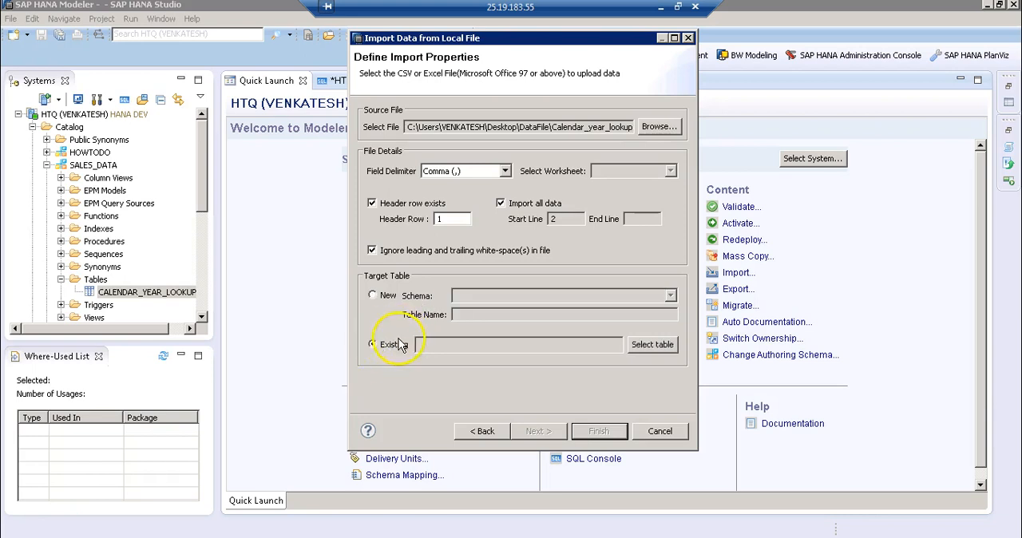
click(649, 349)
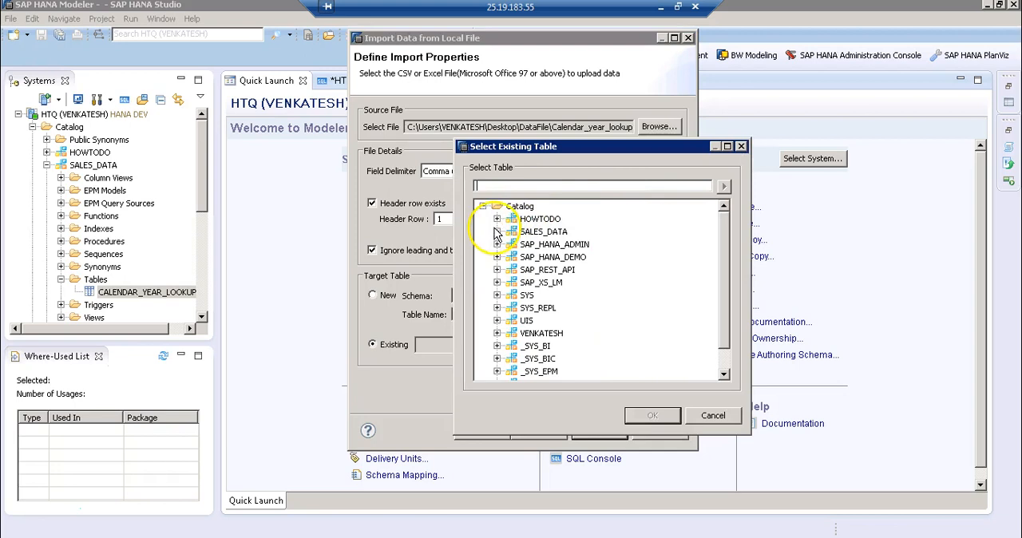
click(497, 232)
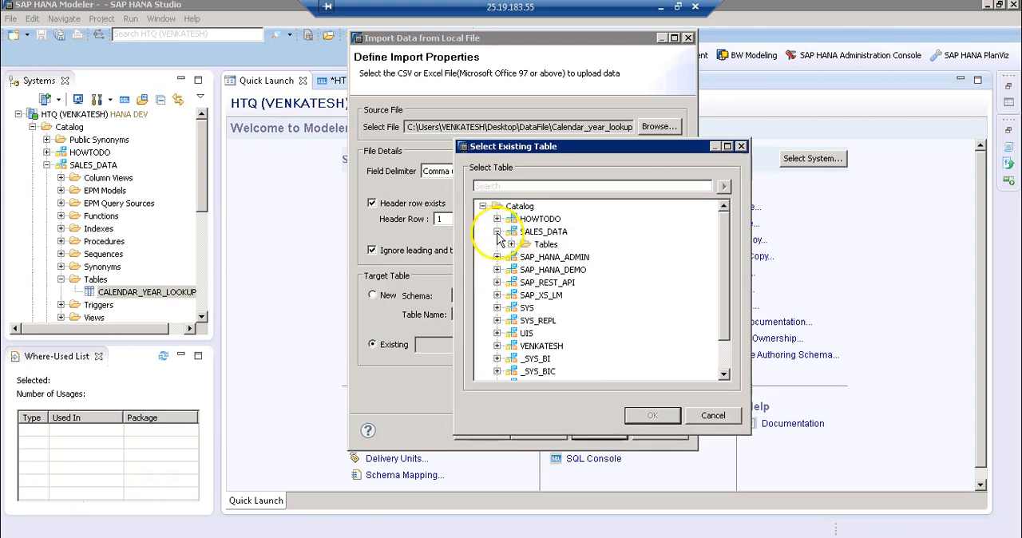
click(511, 244)
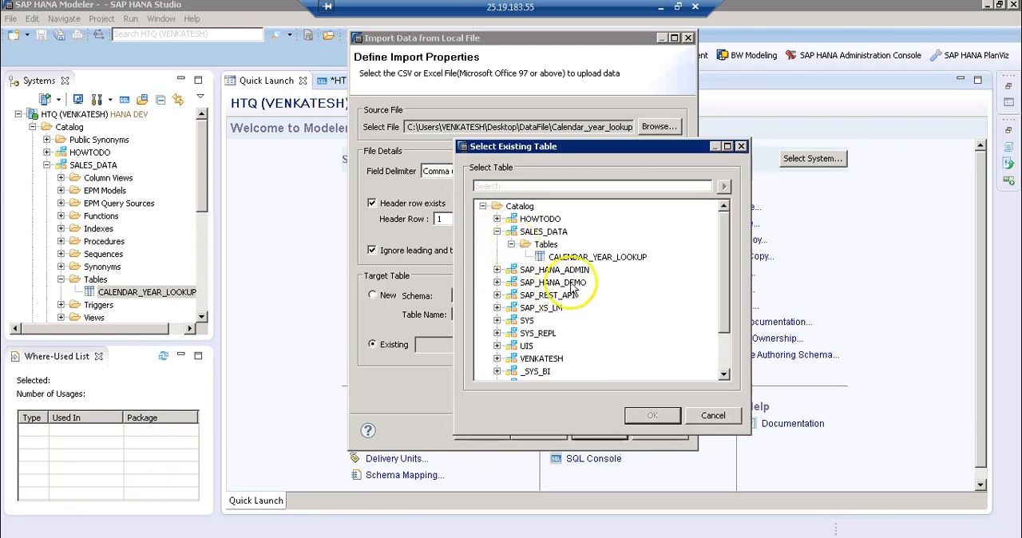
click(588, 258)
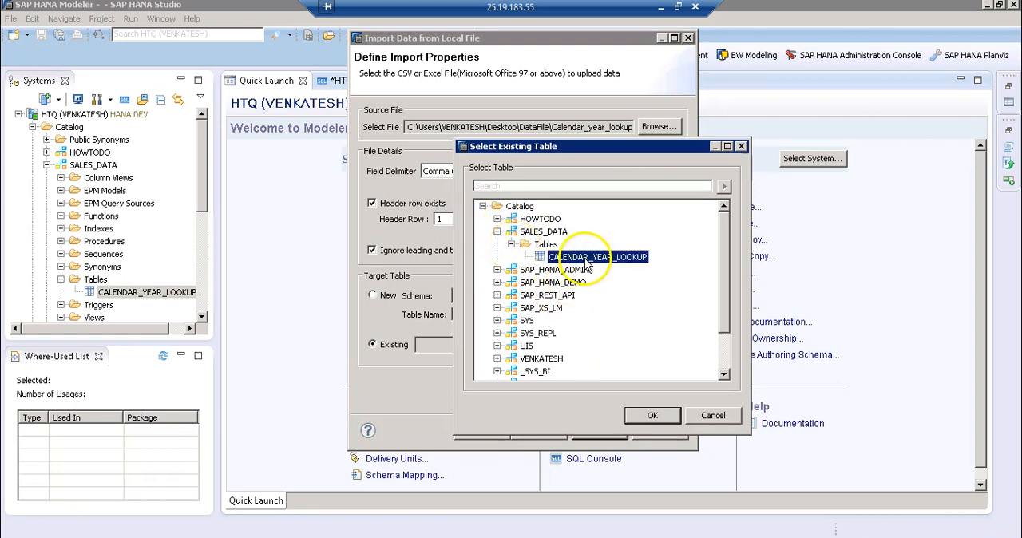
click(651, 416)
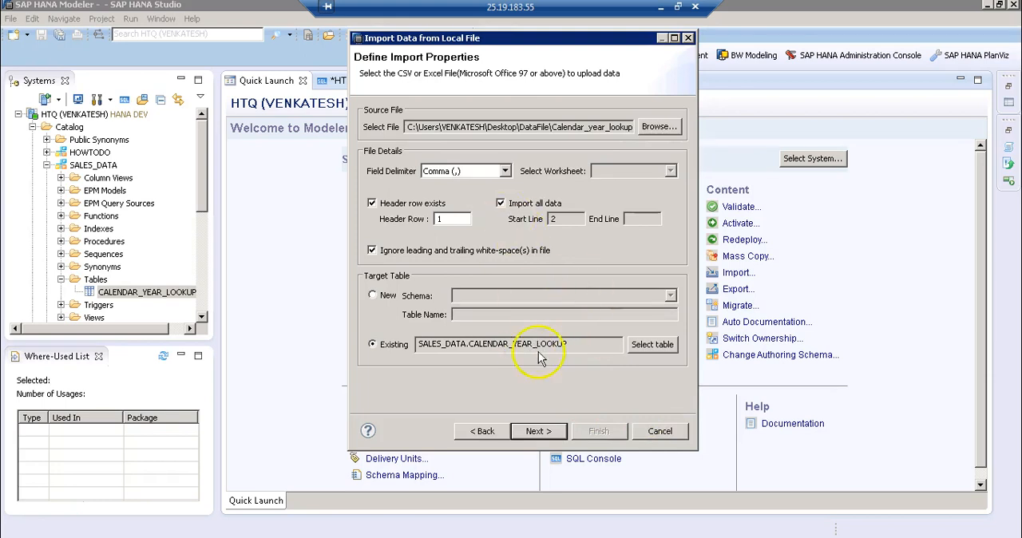
click(541, 432)
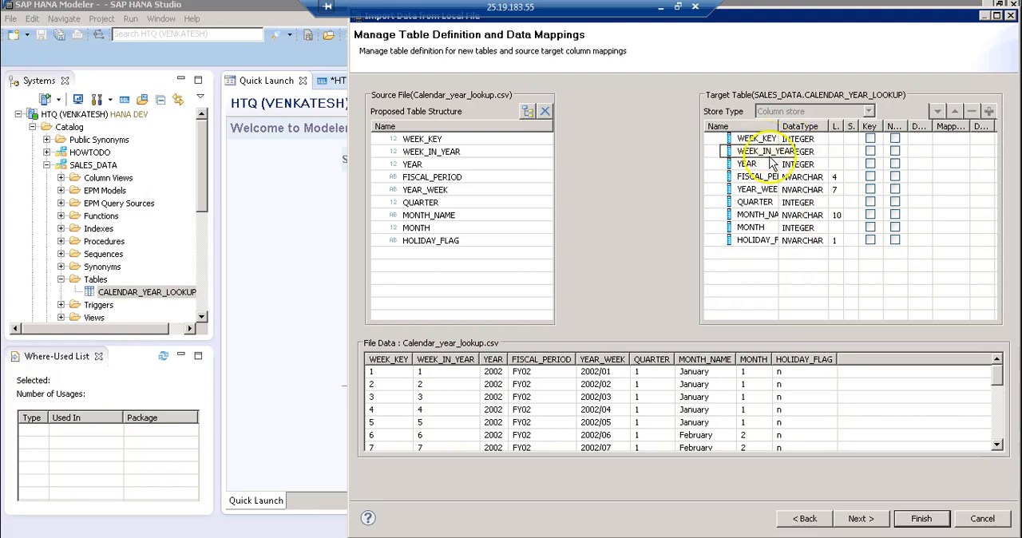
drag(1001, 399, 994, 372)
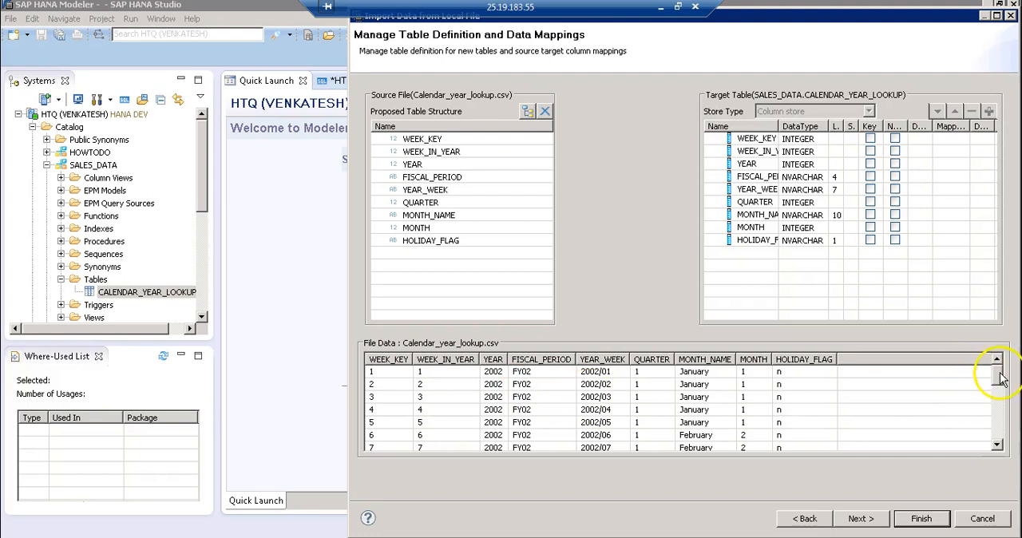
mouse_move(1000, 381)
mouse_down()
mouse_move(1005, 438)
mouse_move(1002, 374)
mouse_up()
click(527, 112)
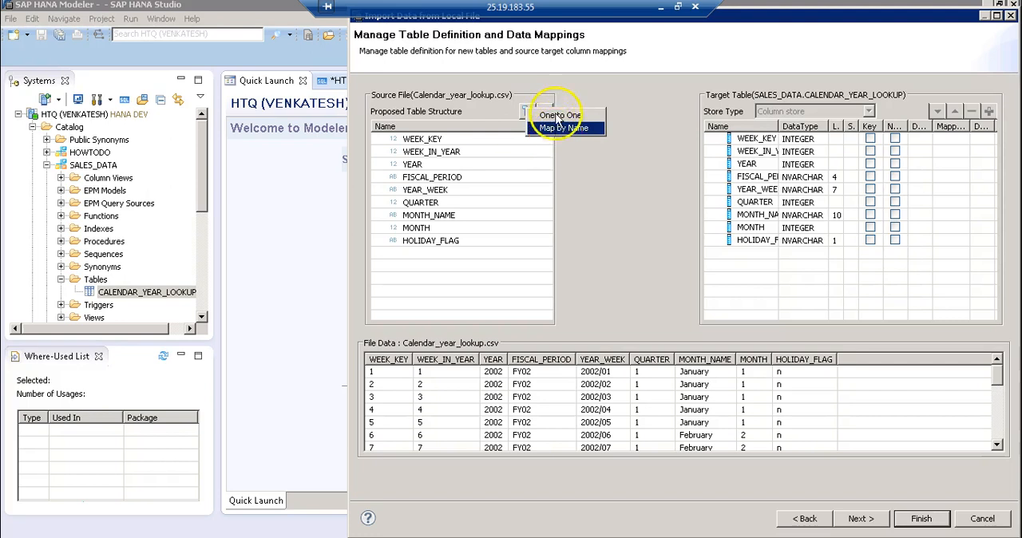
click(597, 178)
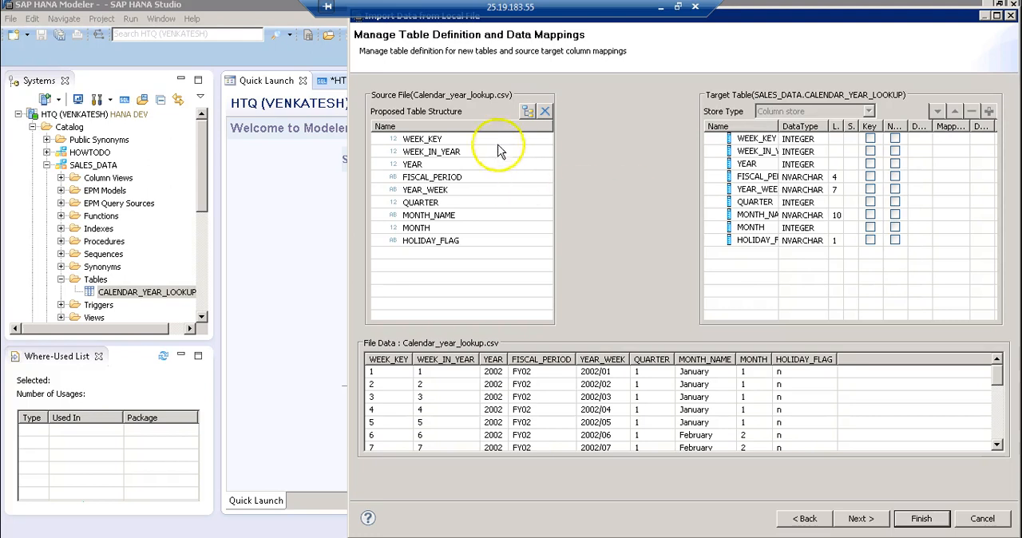
click(528, 111)
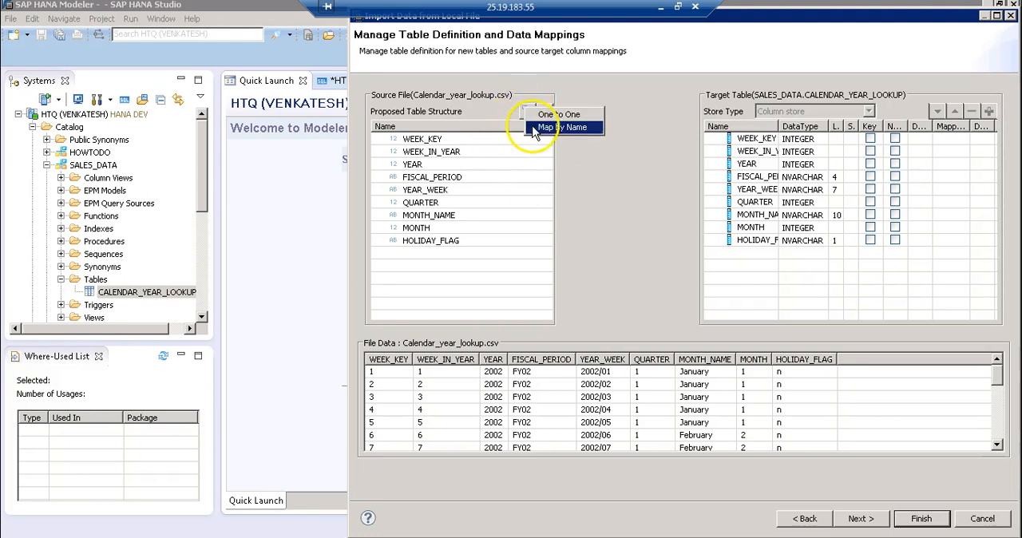
click(595, 191)
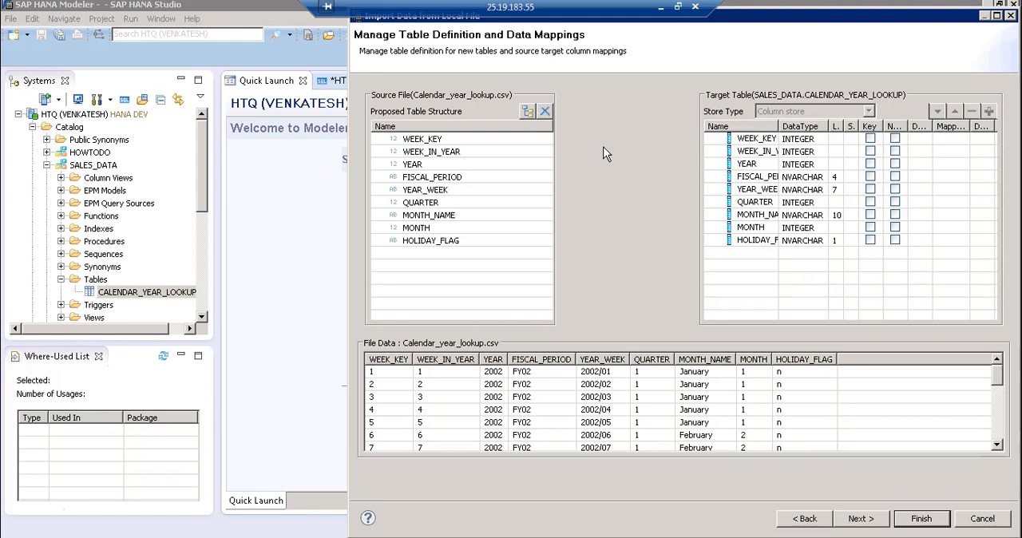
Map the source file columns to the target table columns by name and select the YEAR_WEEK target column
click(528, 116)
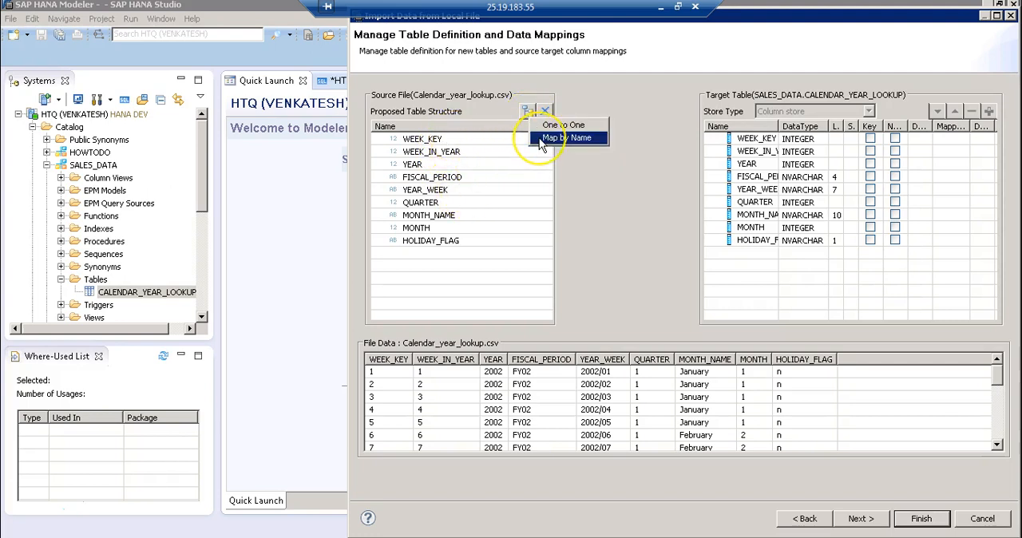
click(564, 138)
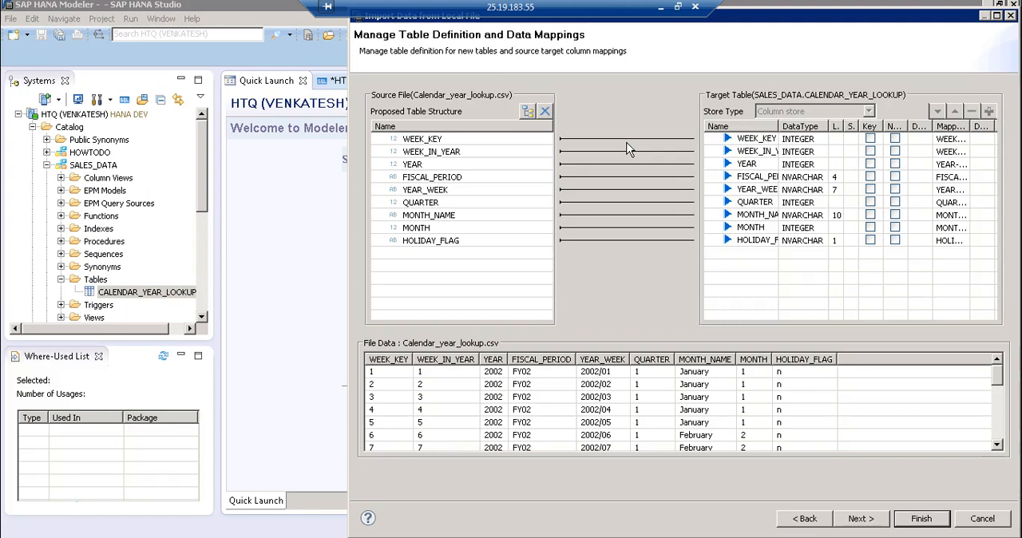
click(796, 190)
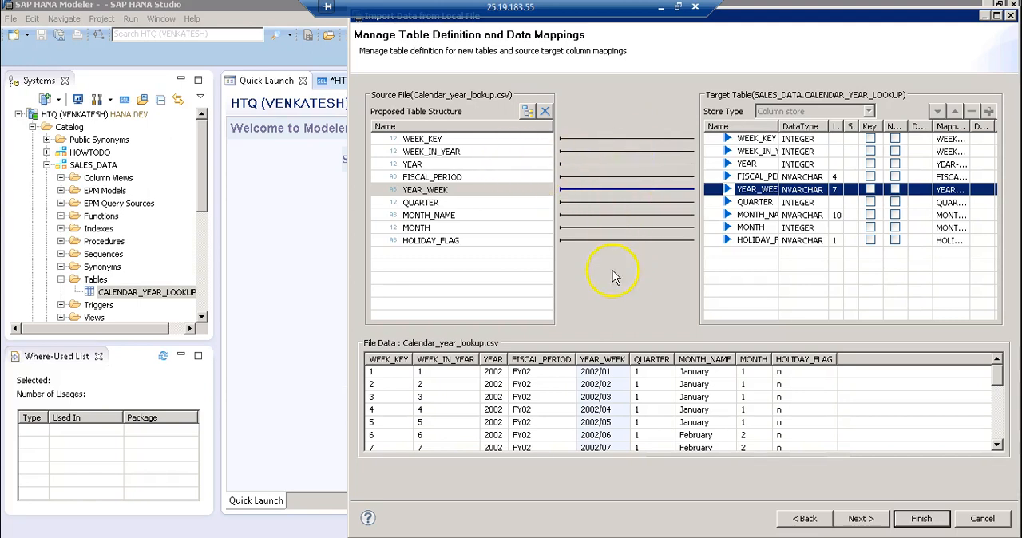
Proceed to the import summary, run the import into CALENDAR_YEAR_LOOKUP and check the job's status in the job log
click(860, 520)
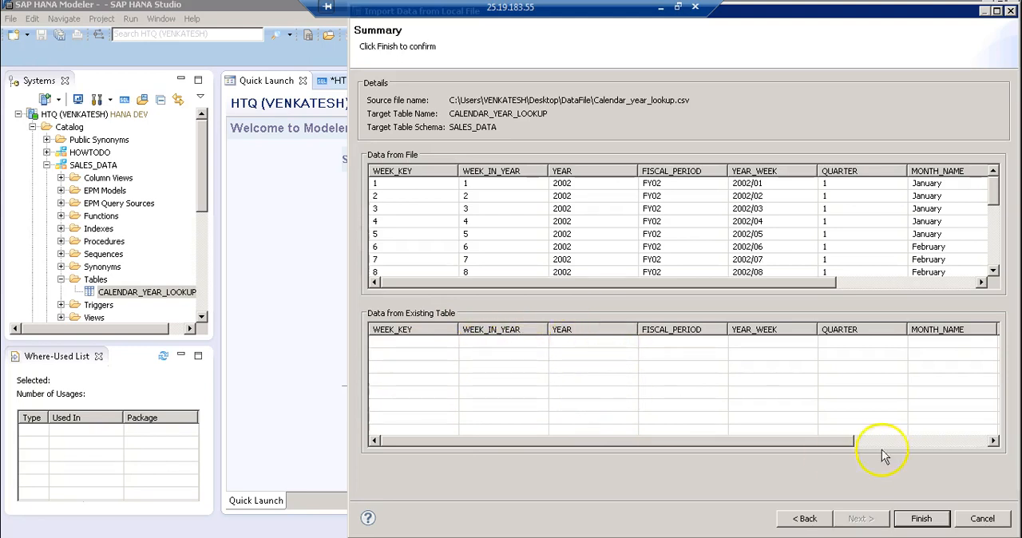
click(920, 520)
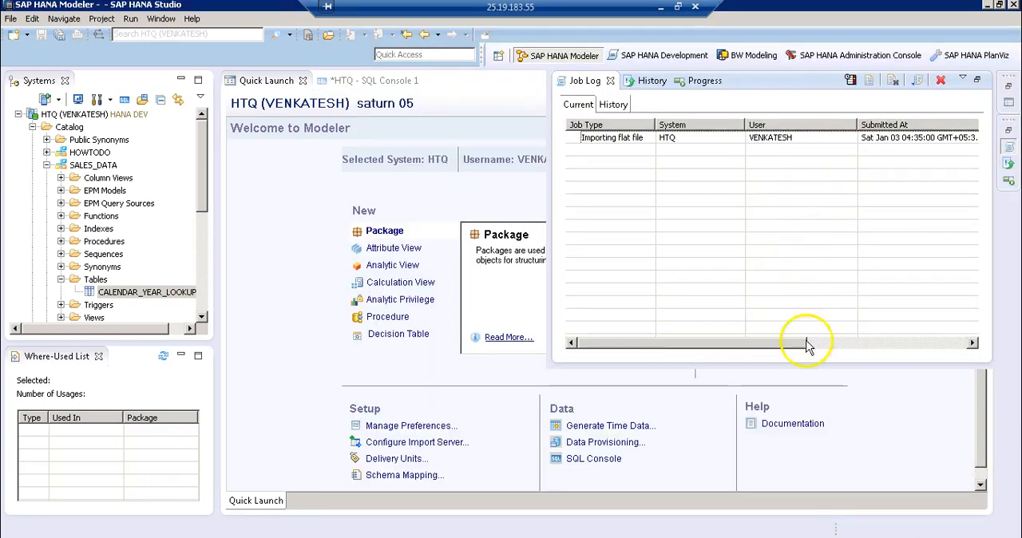
drag(798, 347, 908, 343)
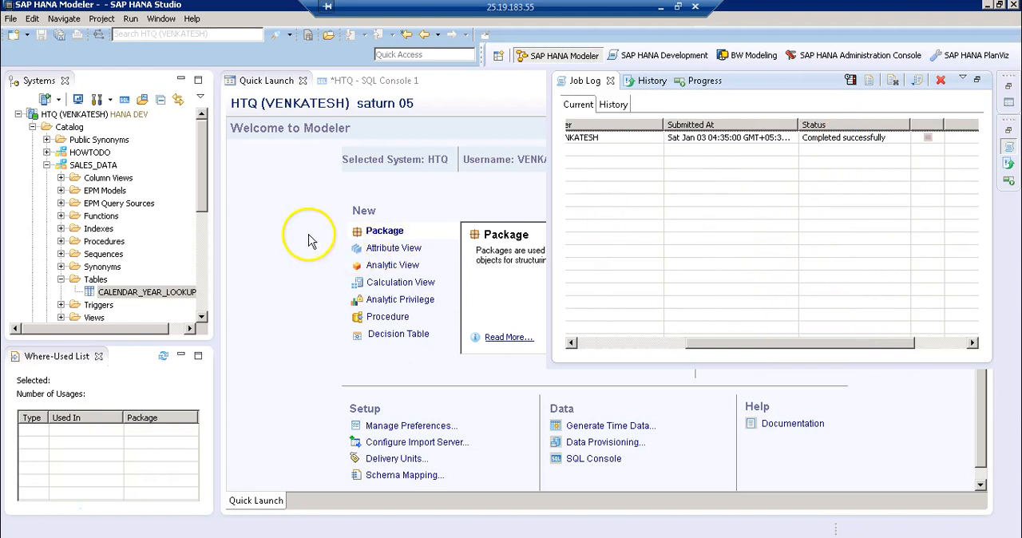
click(272, 258)
Preview the data of the CALENDAR_YEAR_LOOKUP table and display its distinct values
right_click(178, 292)
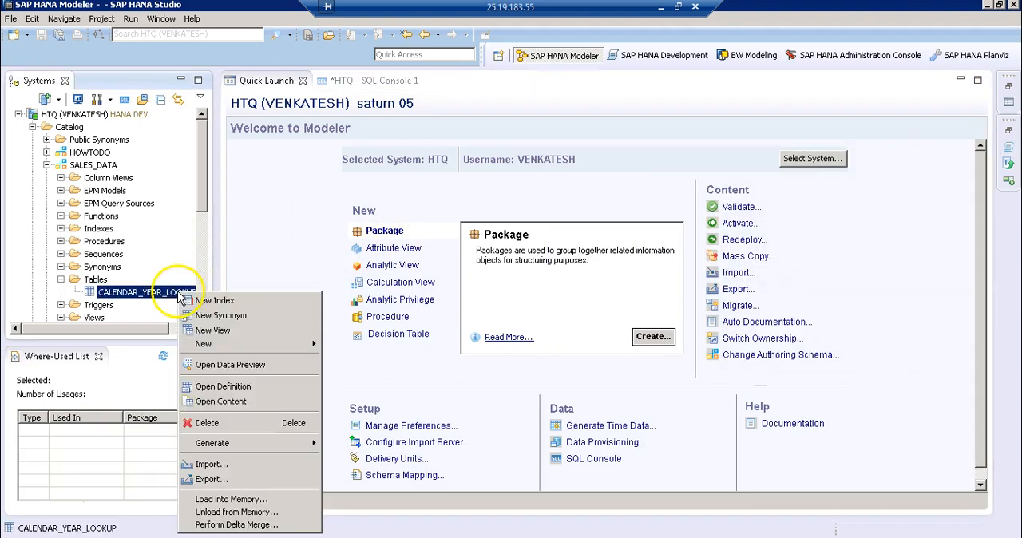
click(199, 366)
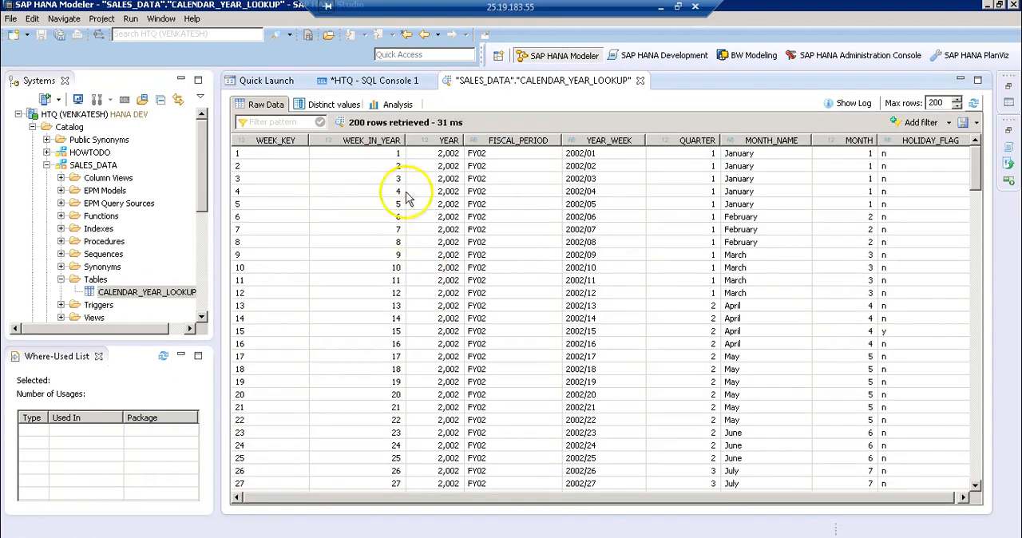
click(340, 104)
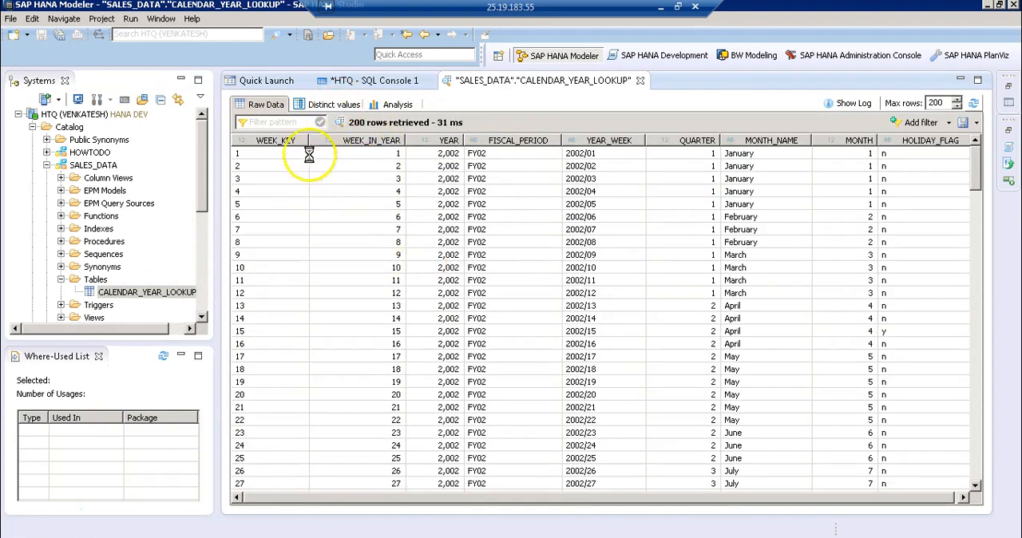
Open the Calendar_year_lookup CSV in Excel, examine its YEAR_WEEK values, and close the table's data preview back in SAP HANA Studio
click(305, 167)
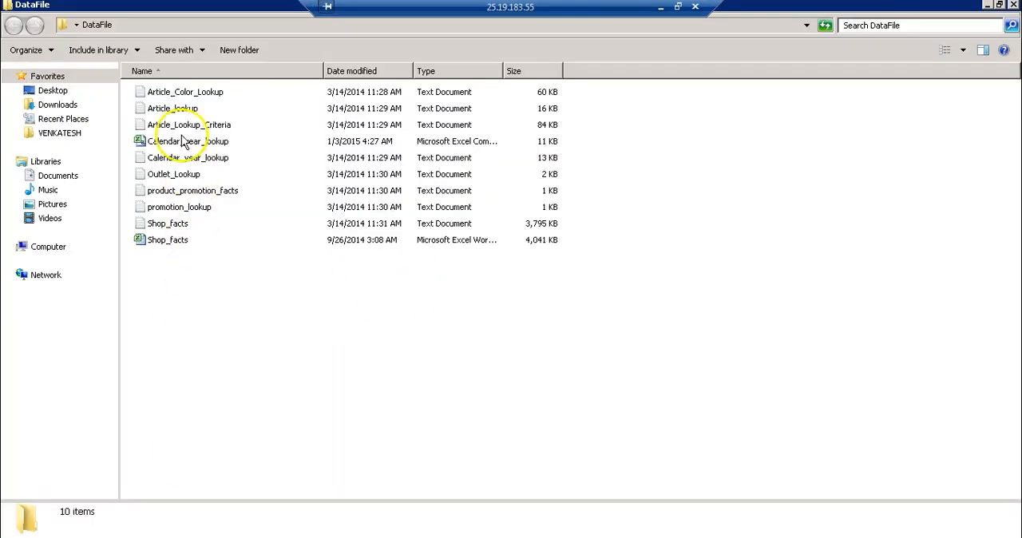
double_click(180, 143)
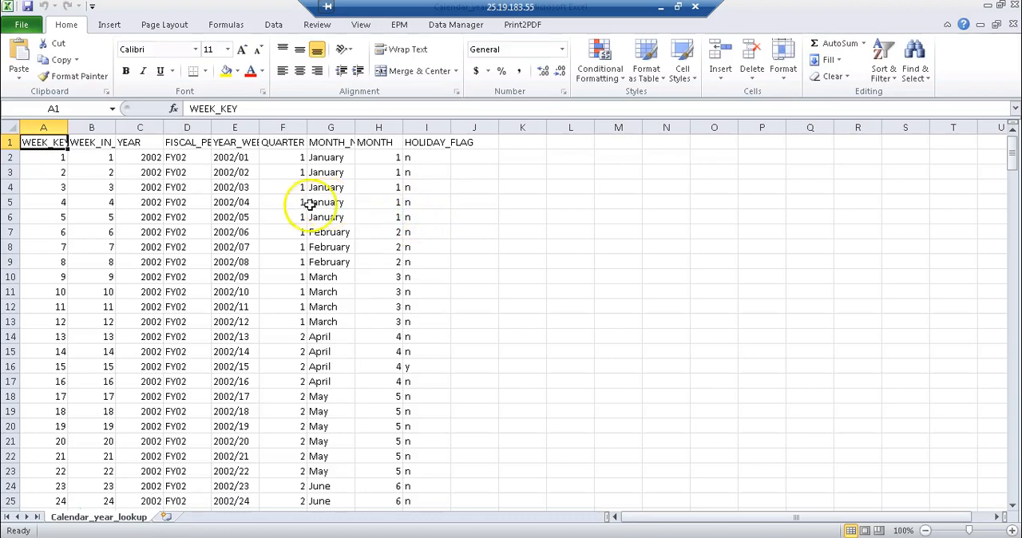
mouse_move(1011, 151)
mouse_down()
mouse_move(1008, 518)
mouse_move(998, 240)
mouse_move(1007, 142)
mouse_up()
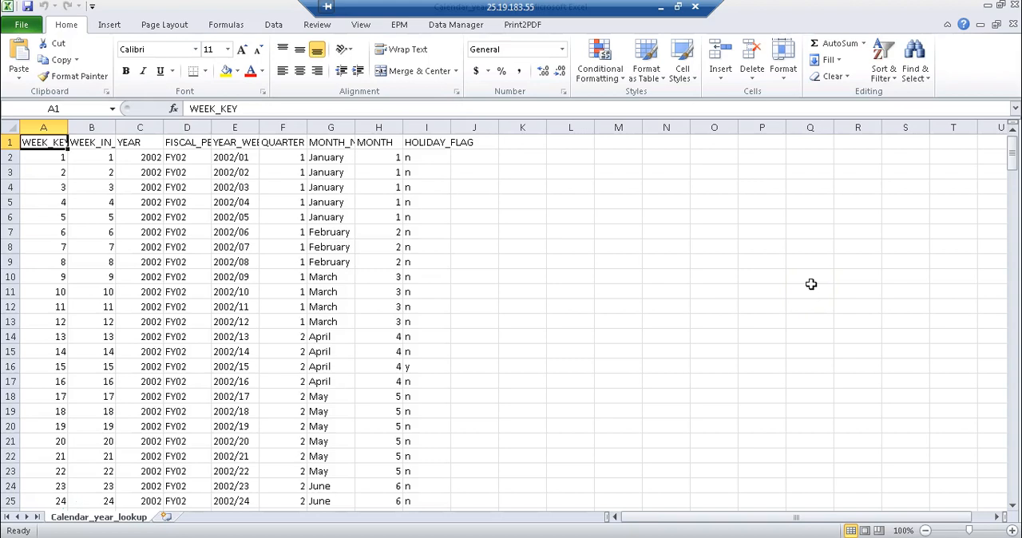
click(237, 142)
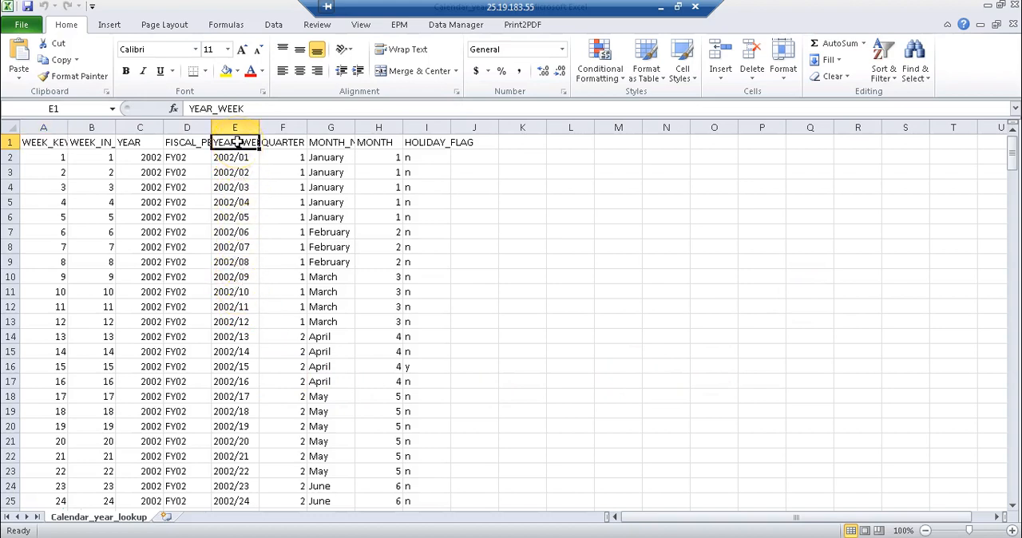
click(237, 216)
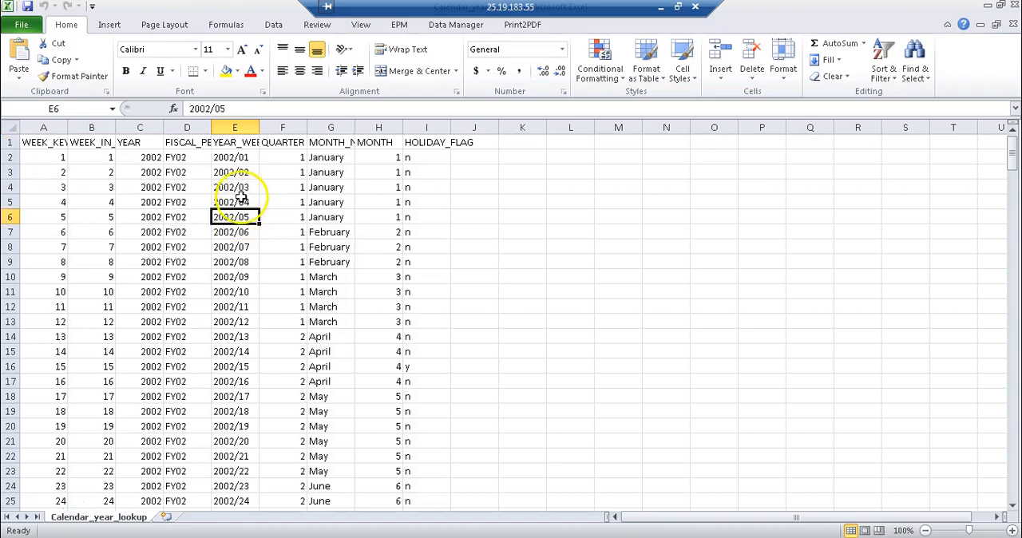
click(238, 187)
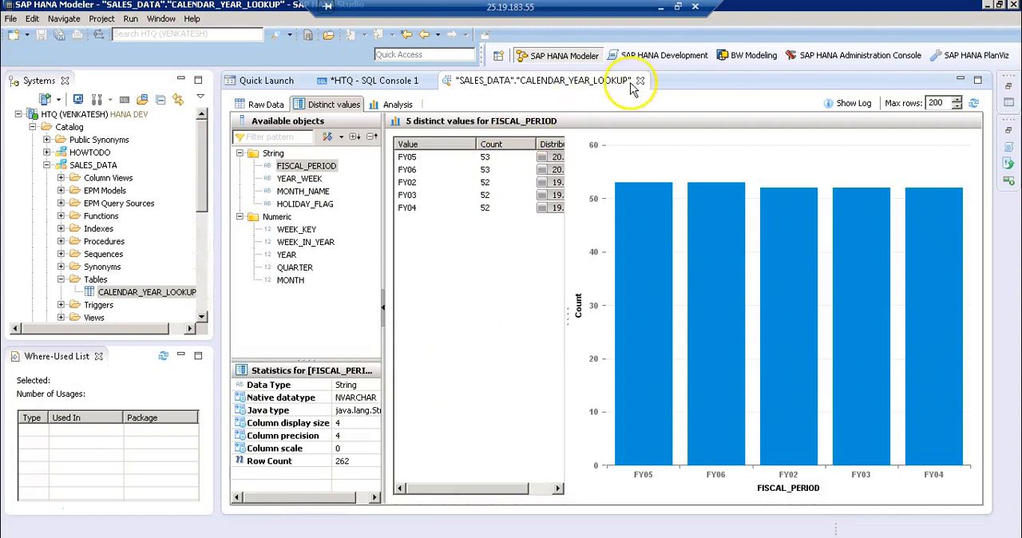
click(639, 81)
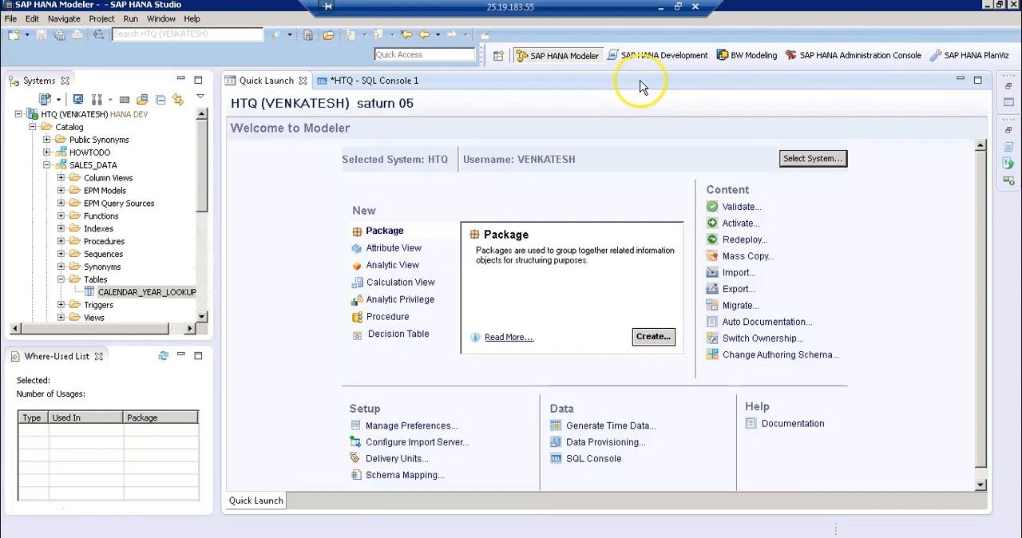
Replace the SQL console's contents with delete from "SALES_DATA"."CALENDAR_YEAR_LOOKUP" and execute the statement
click(379, 81)
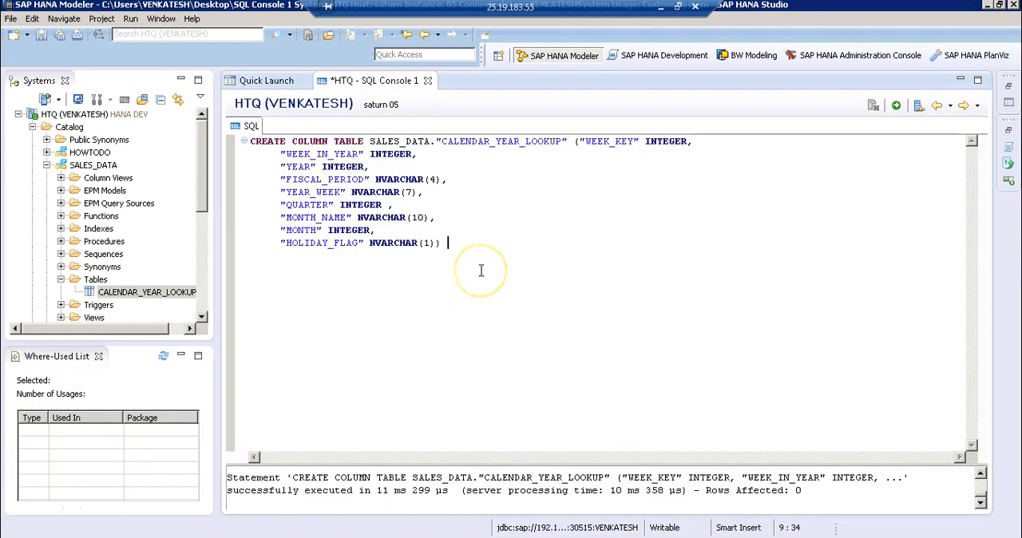
key(ctrl+a)
key(Delete)
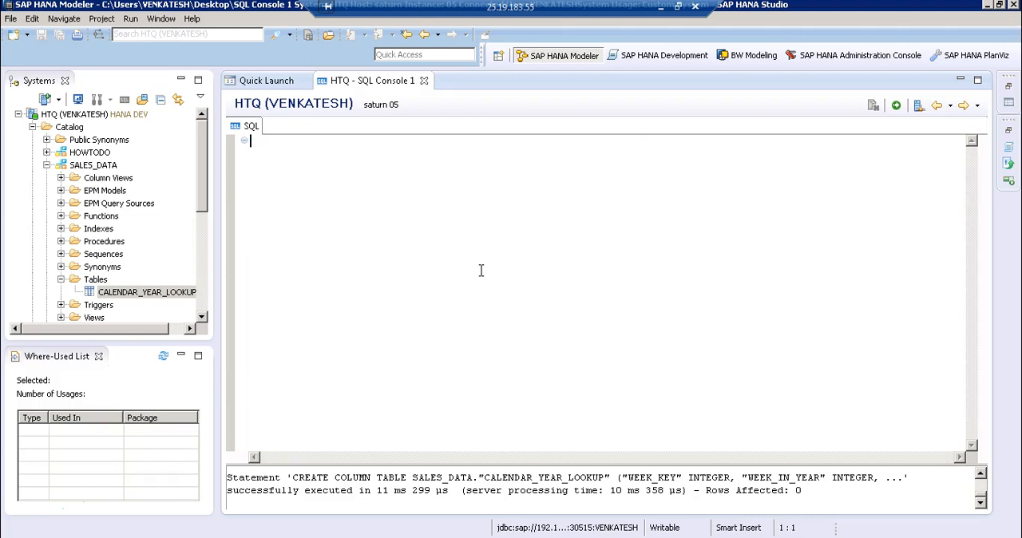
text(delete)
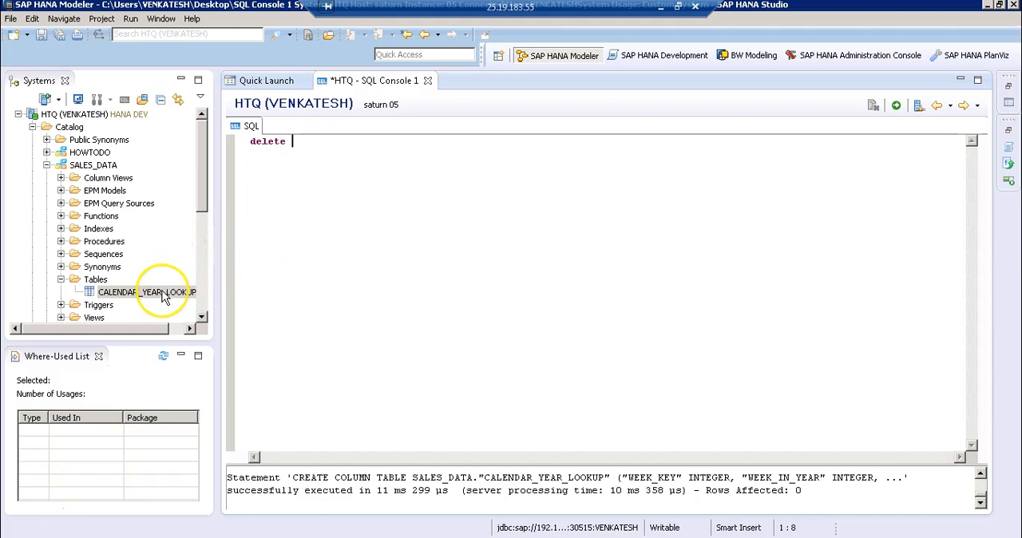
text( from)
drag(155, 299, 326, 147)
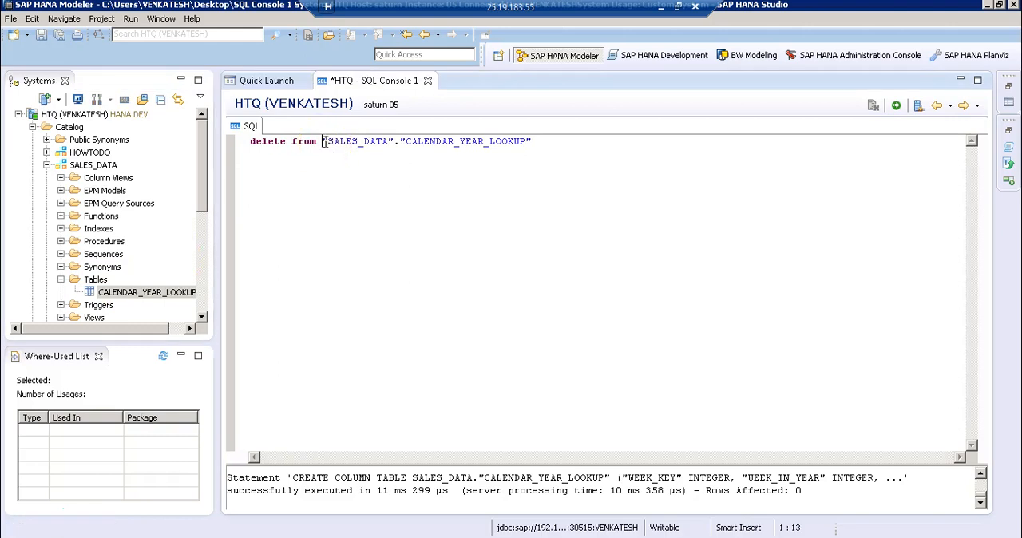
key(ctrl+a)
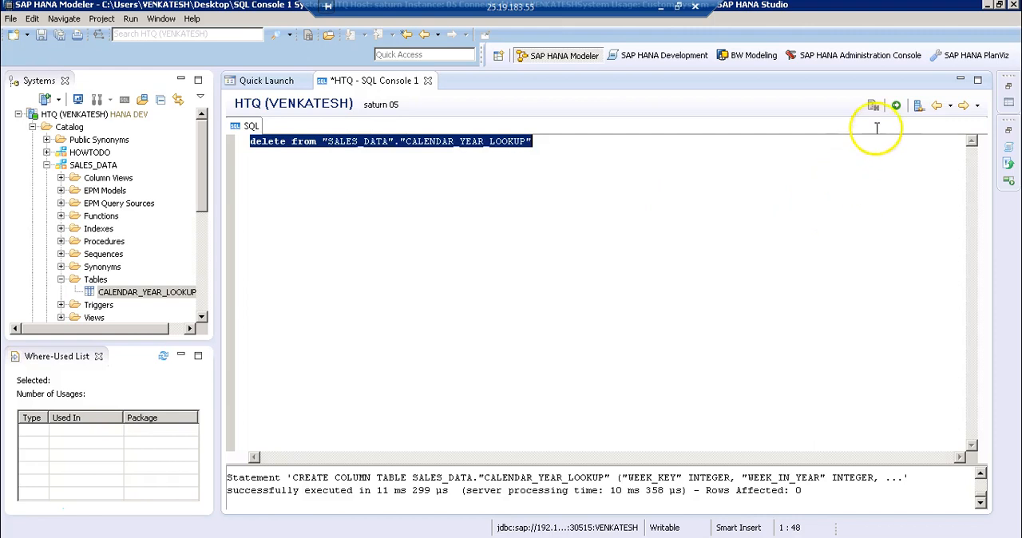
click(897, 109)
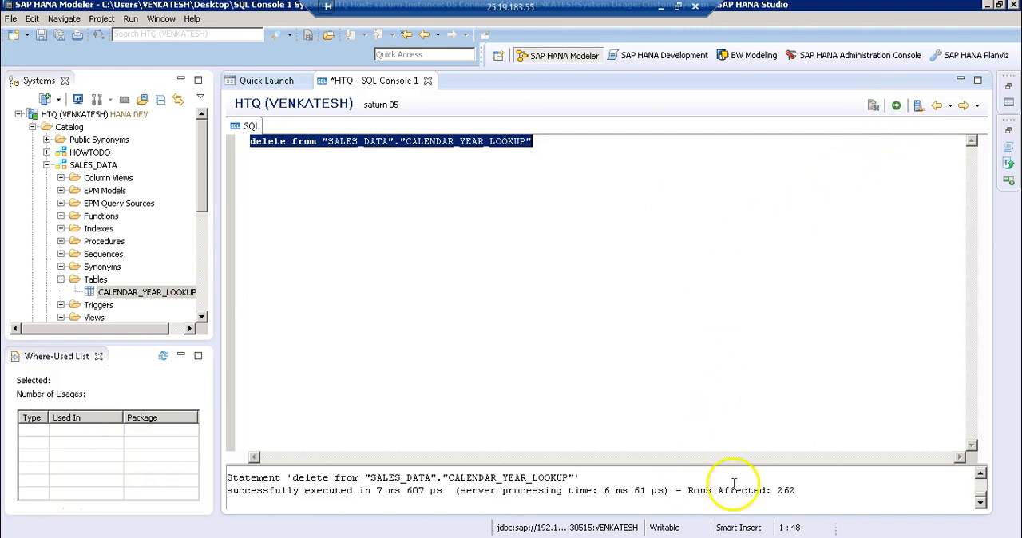
Highlight the affected row count in the delete statement's result message
drag(728, 492, 700, 492)
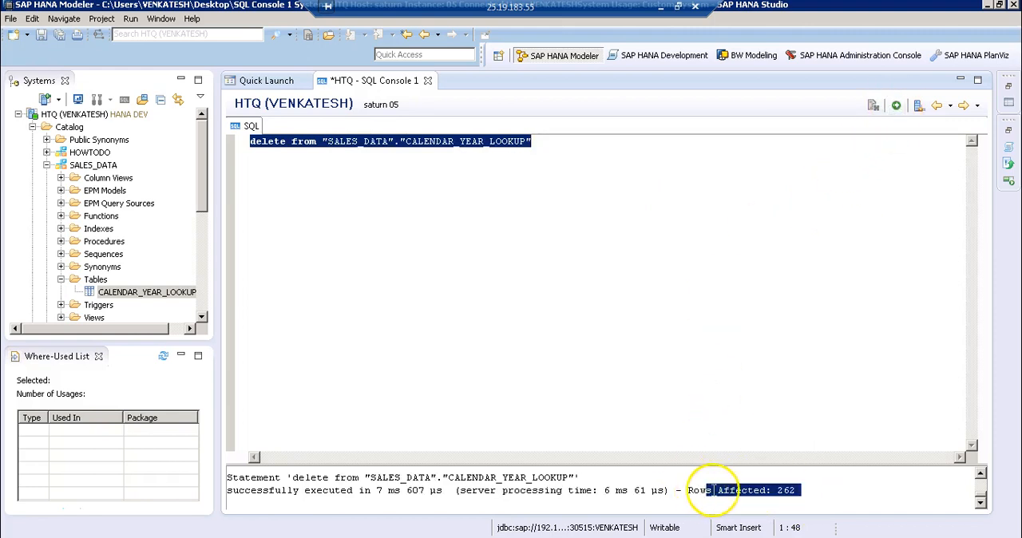
click(702, 493)
click(775, 492)
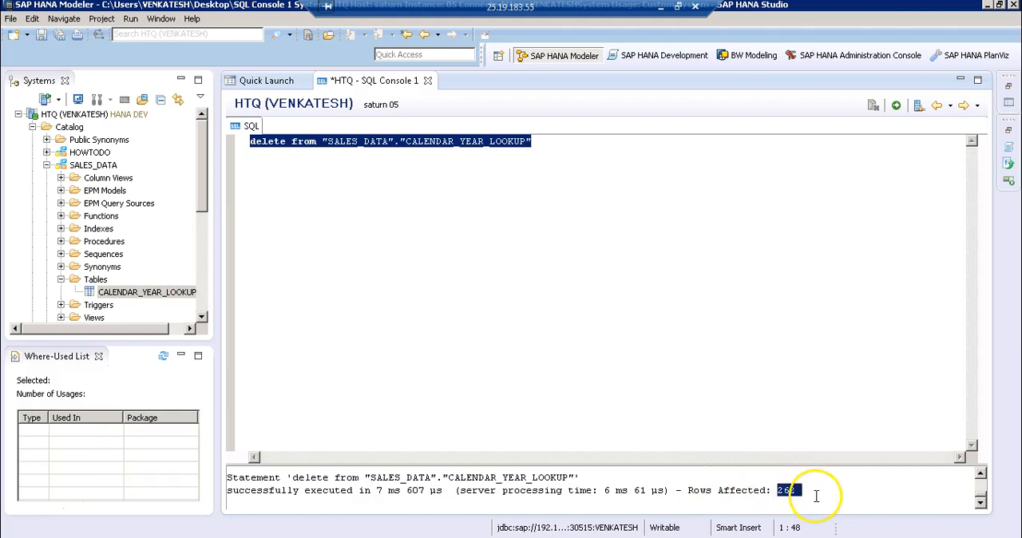
Open the CALENDAR_YEAR_LOOKUP table definition, inspect the YEAR_WEEK column's data type and length, and close the definition
click(569, 143)
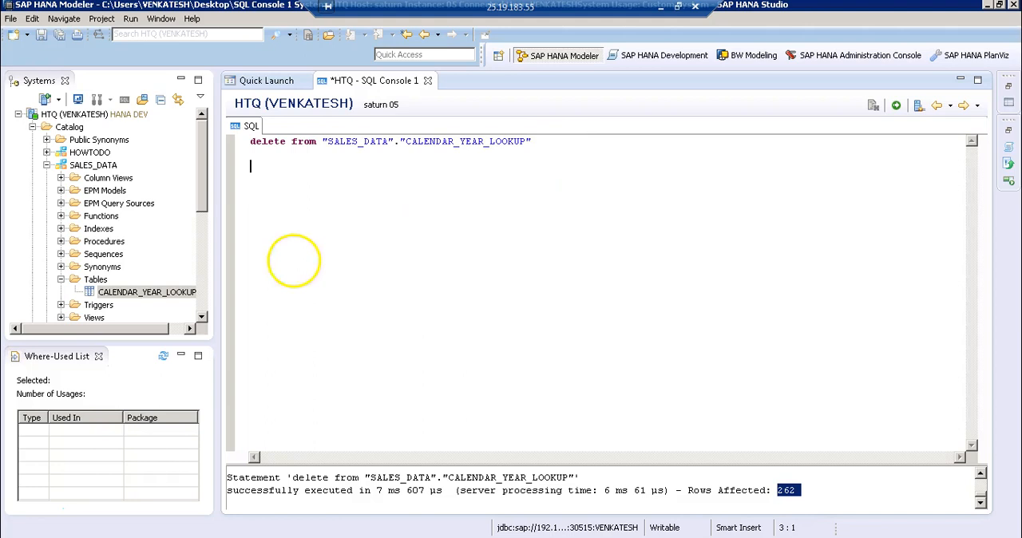
click(136, 295)
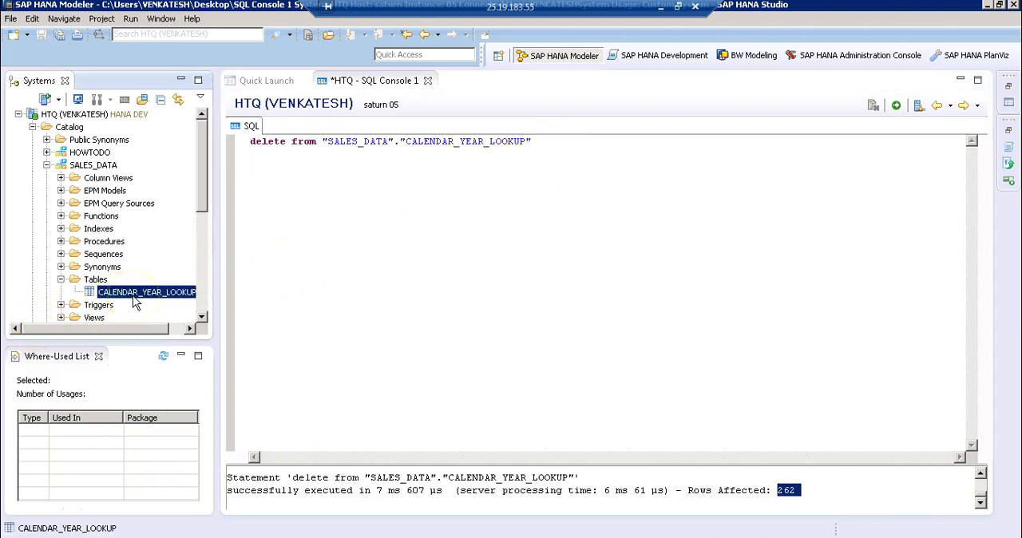
double_click(135, 299)
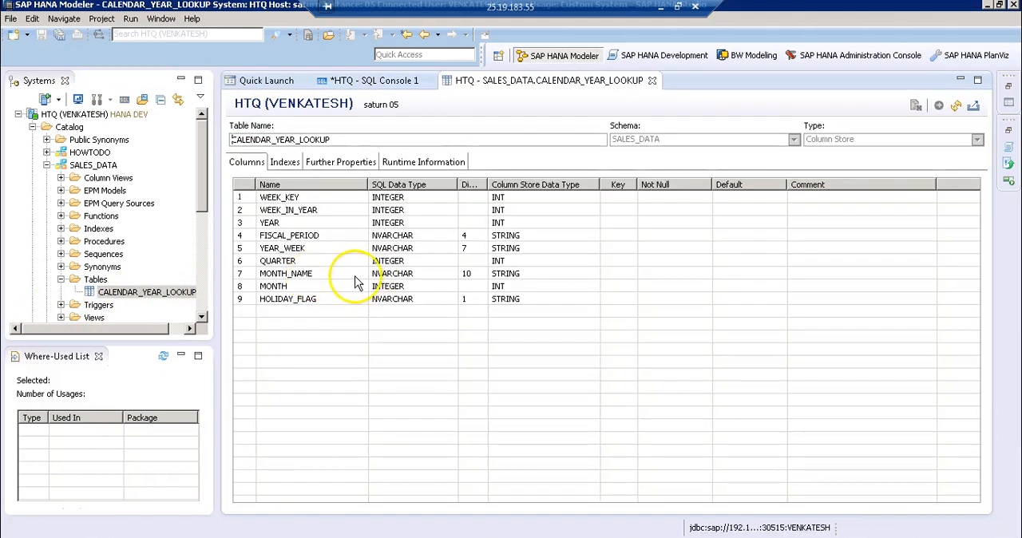
click(361, 248)
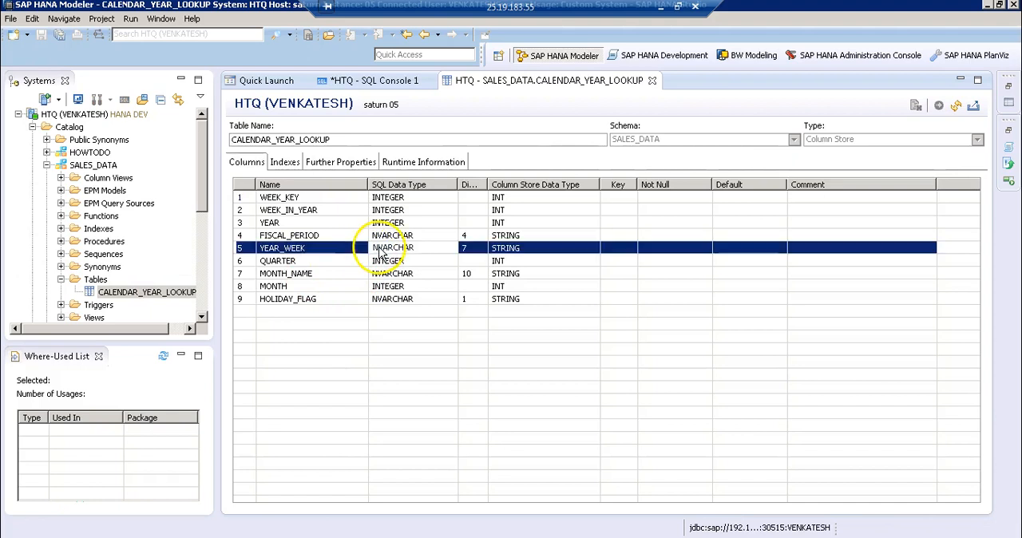
click(652, 81)
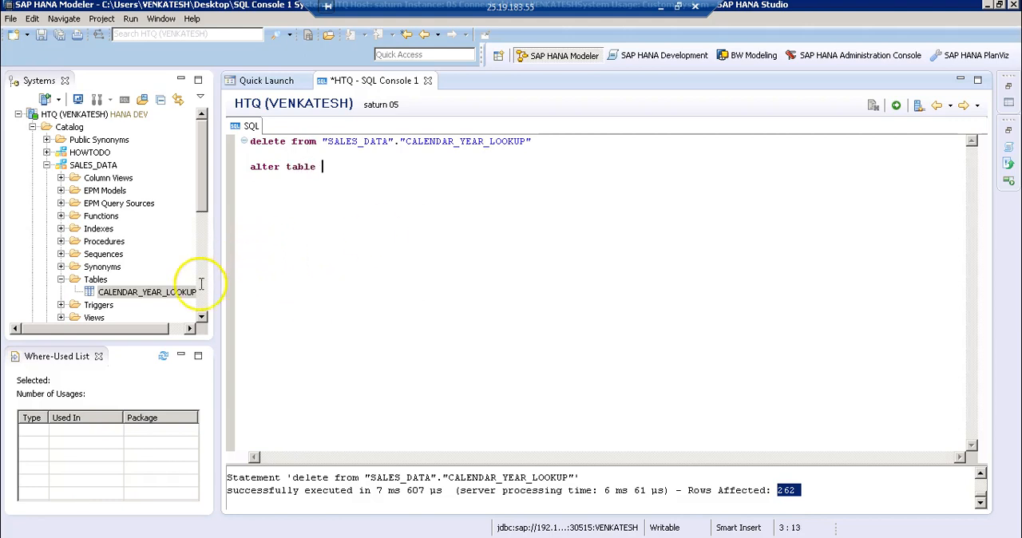
Begin an alter table statement for "SALES_DATA"."CALENDAR_YEAR_LOOKUP" below the delete statement in the SQL console
drag(185, 295, 359, 170)
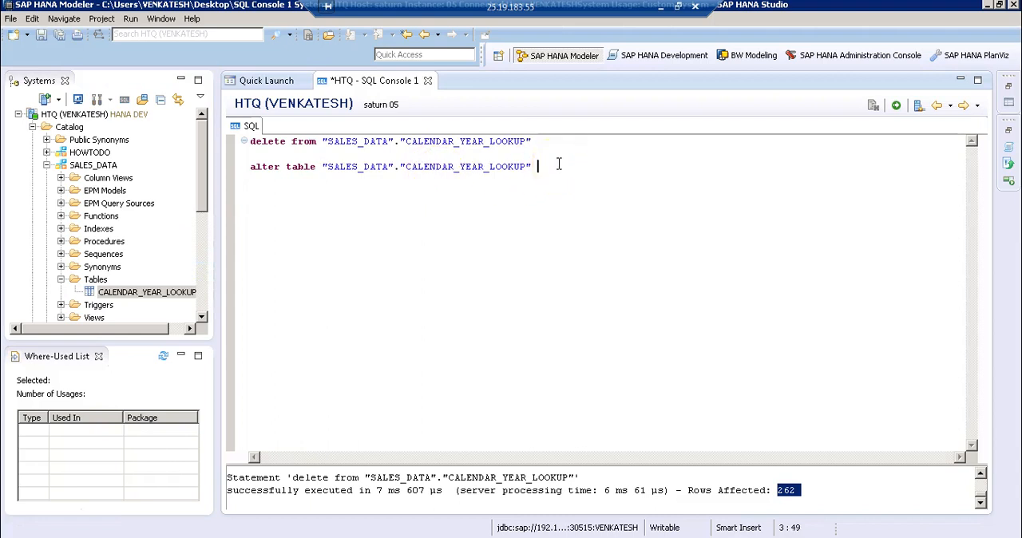
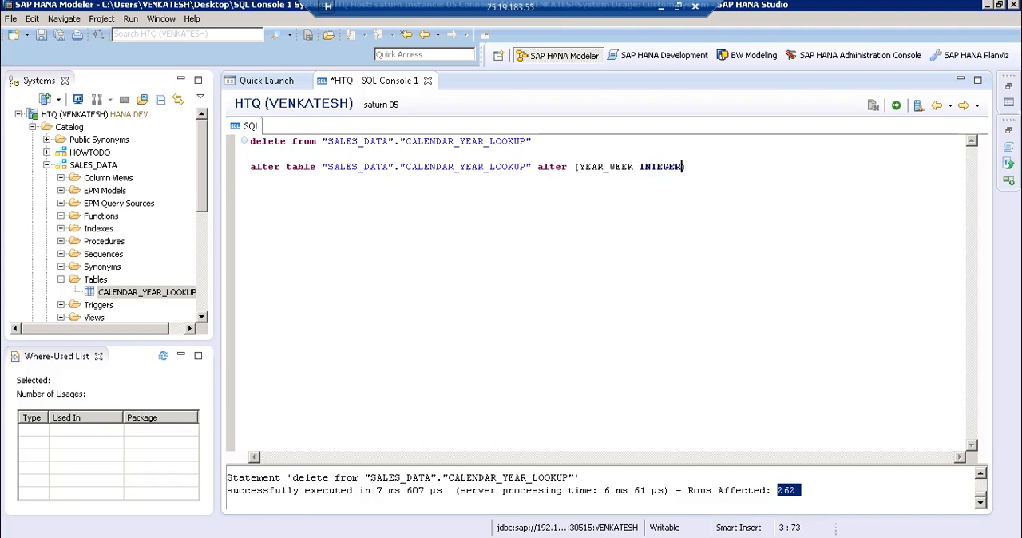
Execute only the alter table statement that changes YEAR_WEEK in "SALES_DATA"."CALENDAR_YEAR_LOOKUP" to INTEGER
key(Home)
key(shift+End)
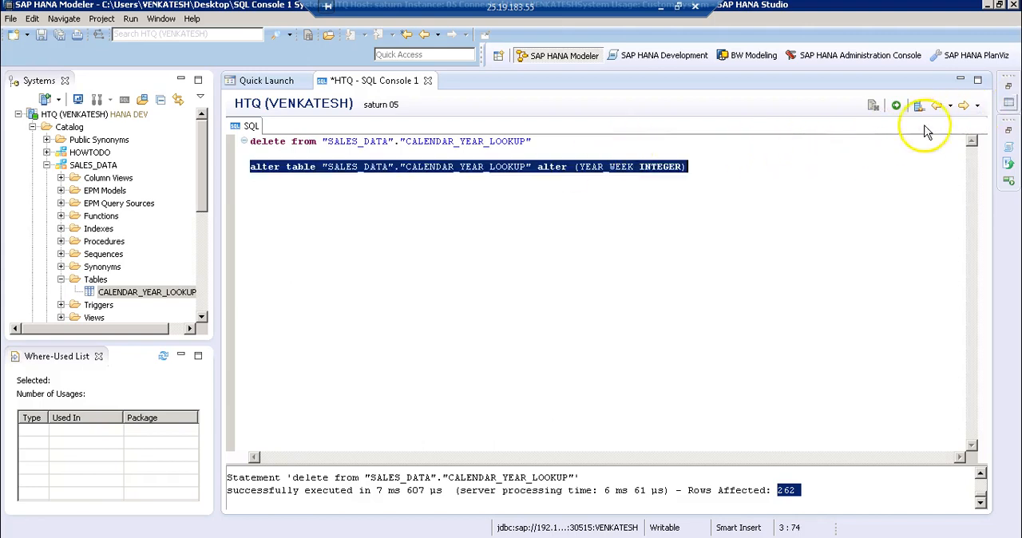
click(898, 109)
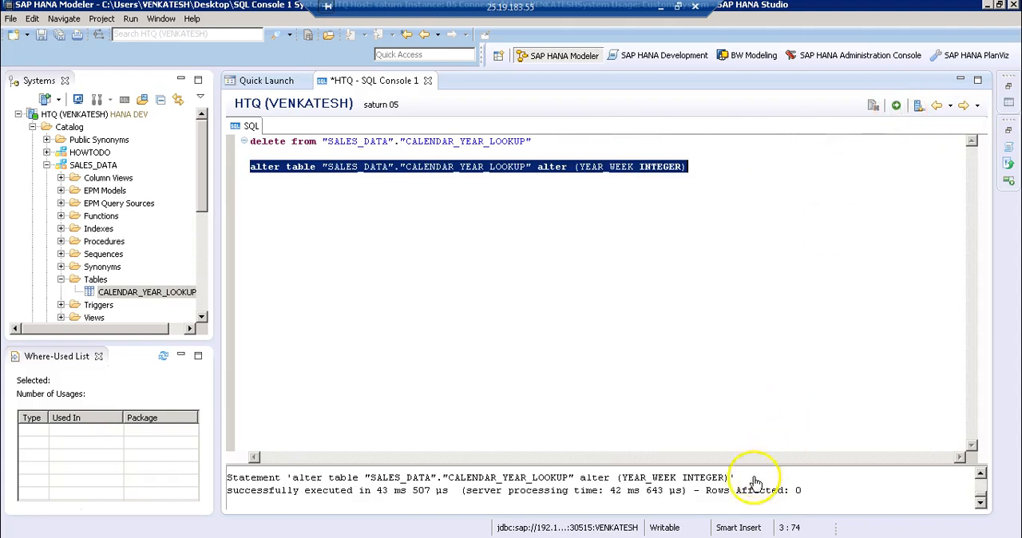
Open the CALENDAR_YEAR_LOOKUP table definition, check the YEAR_WEEK column's data type, and close the definition
click(132, 294)
double_click(131, 294)
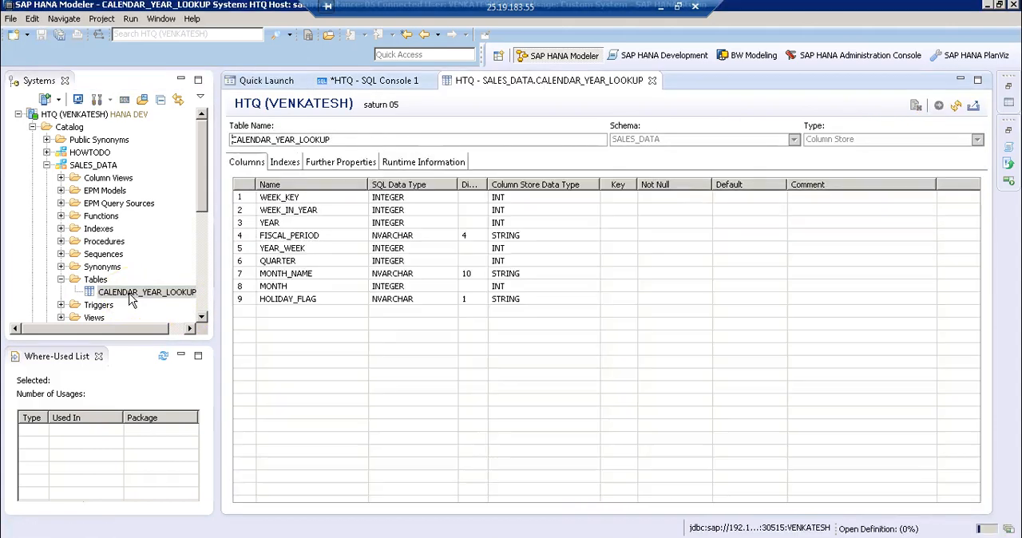
click(351, 248)
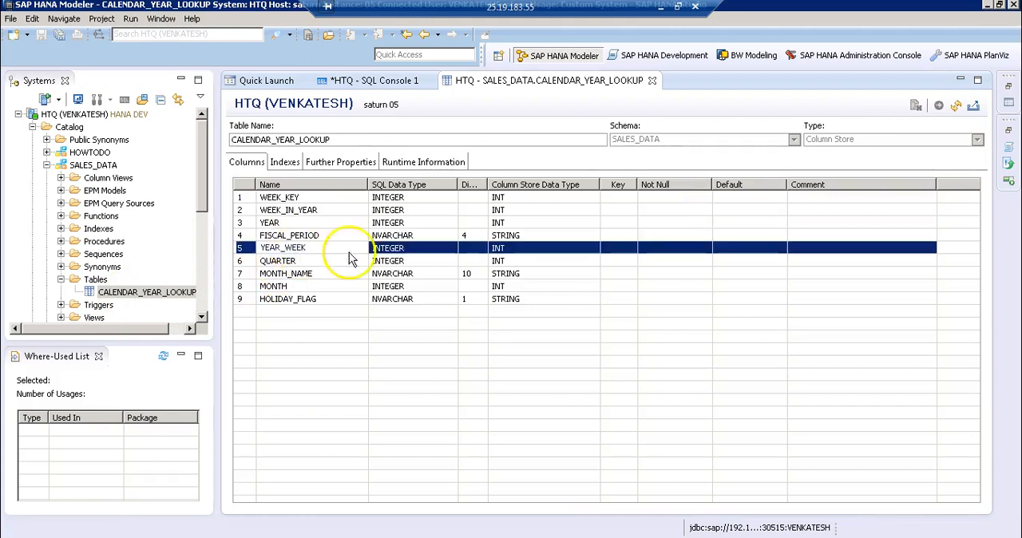
click(652, 81)
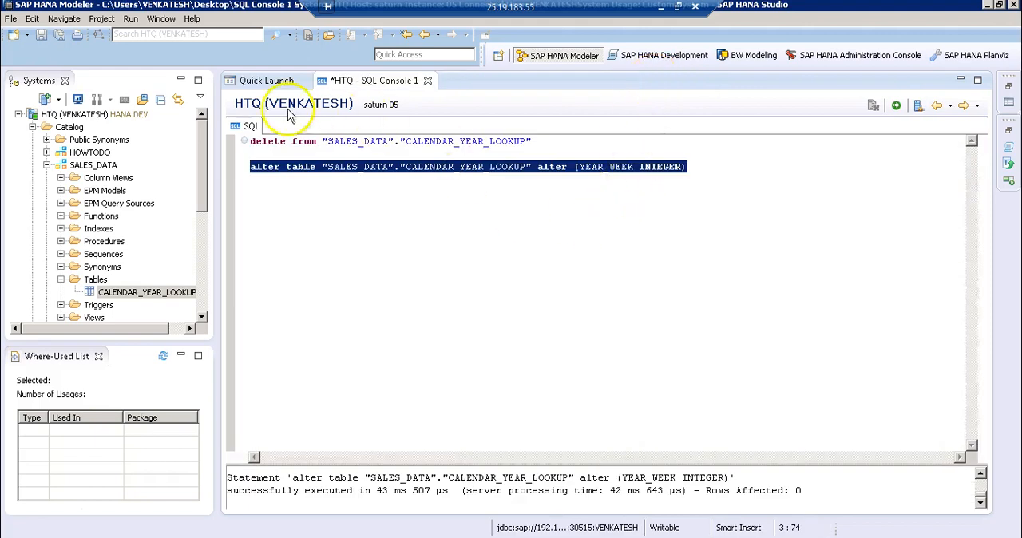
Start an import of data from a local file and choose the Calendar_year_lookup file in the DataFile folder as its source
click(267, 81)
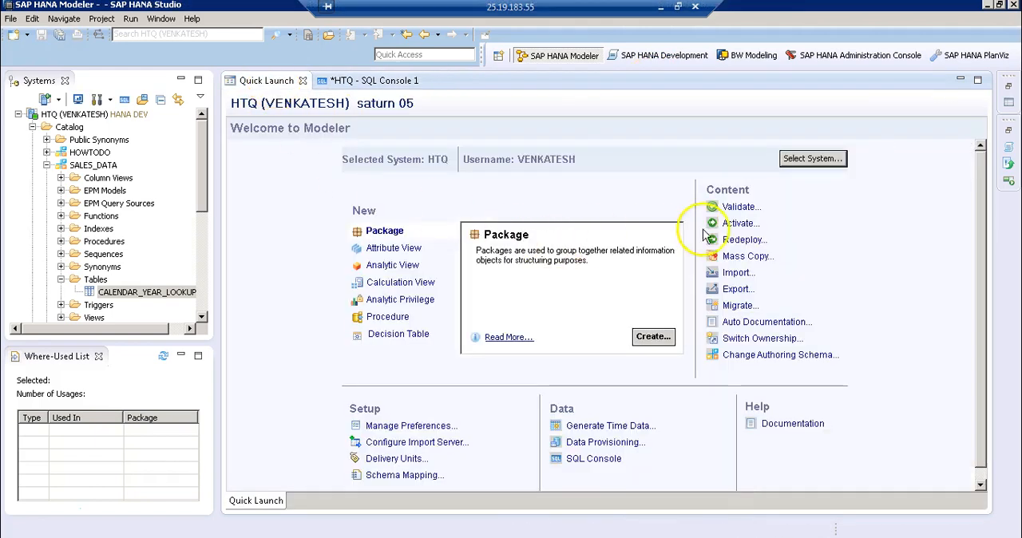
click(743, 276)
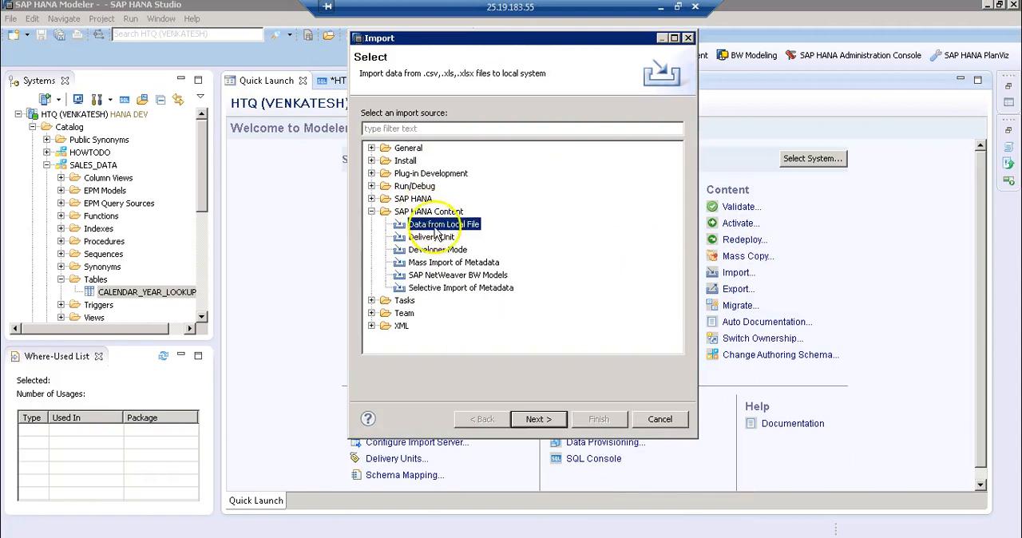
click(533, 419)
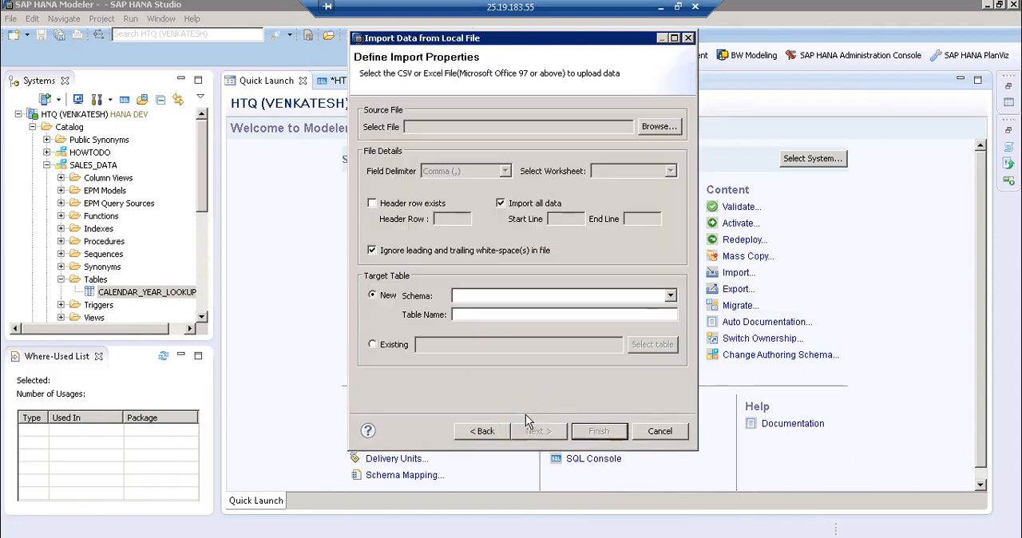
click(651, 127)
click(515, 142)
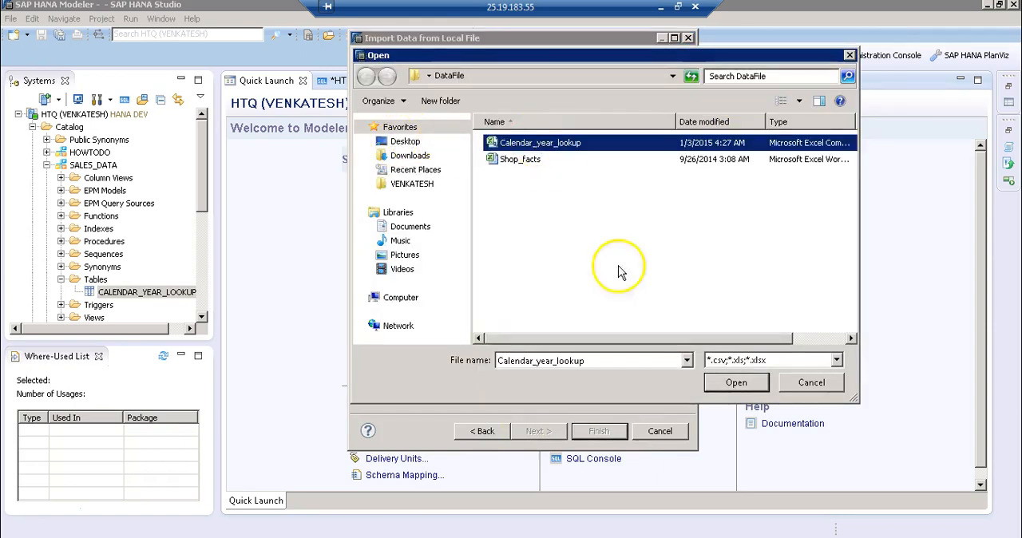
click(712, 383)
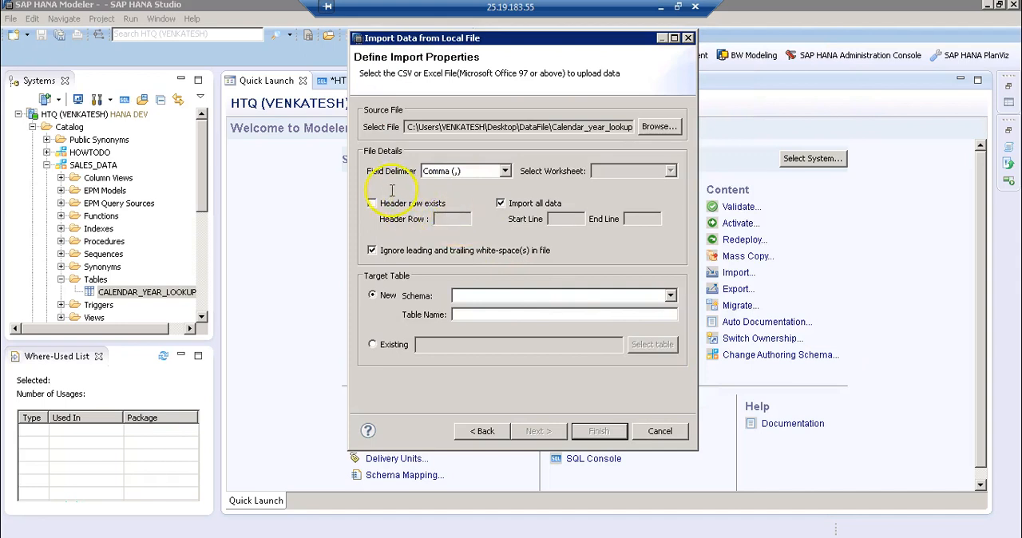
Declare that a header row exists, set the existing table SALES_DATA.CALENDAR_YEAR_LOOKUP as the import target, and proceed to the column mappings
click(371, 204)
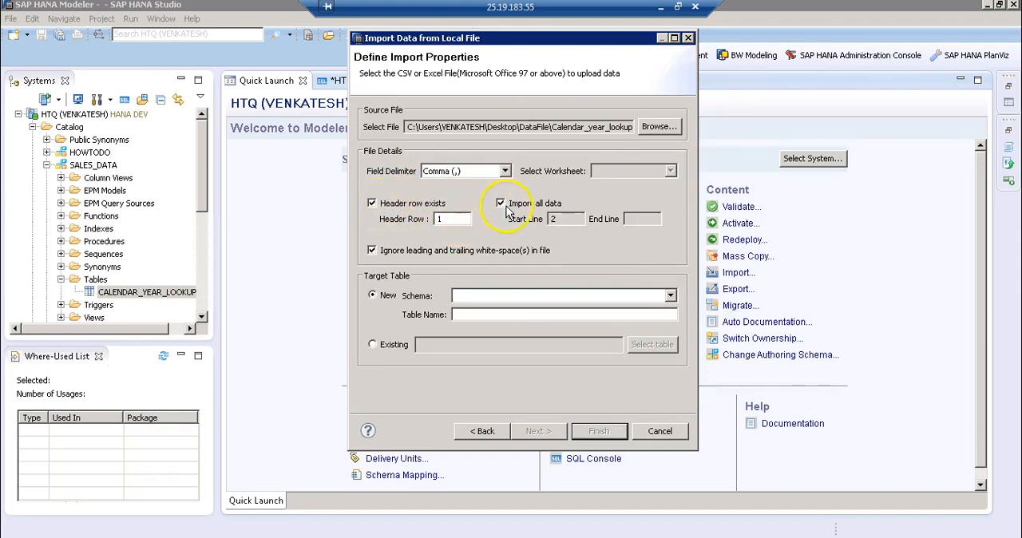
click(652, 344)
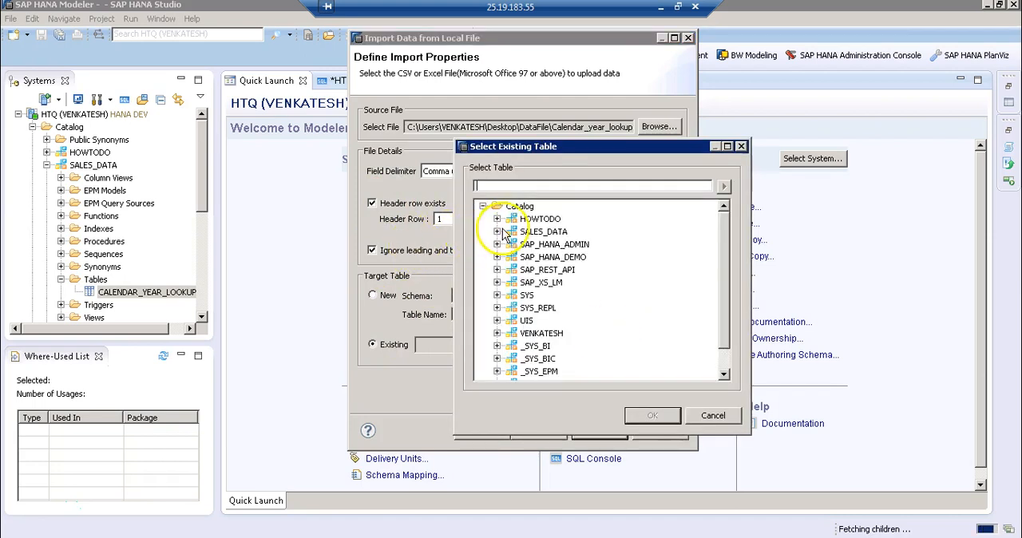
click(497, 231)
click(511, 245)
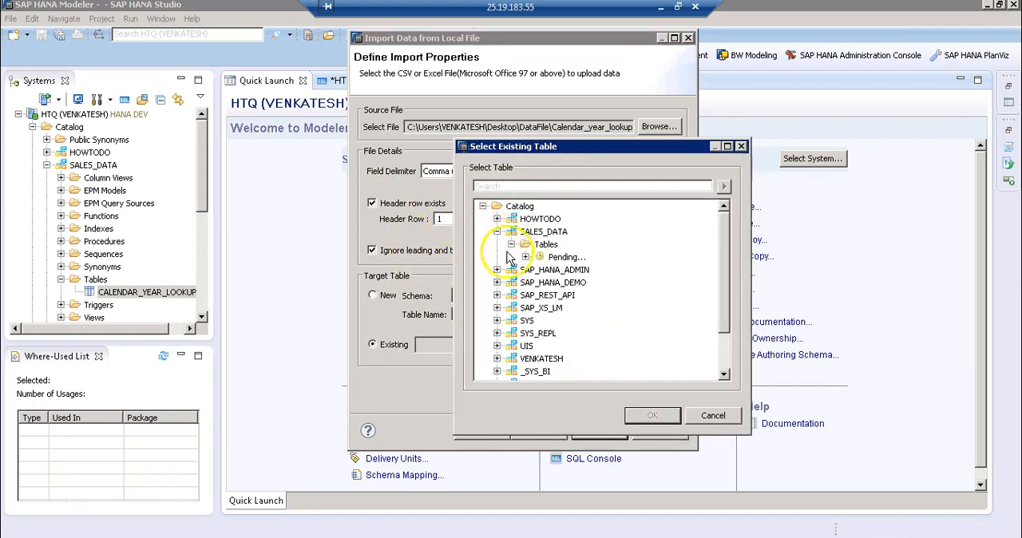
click(559, 256)
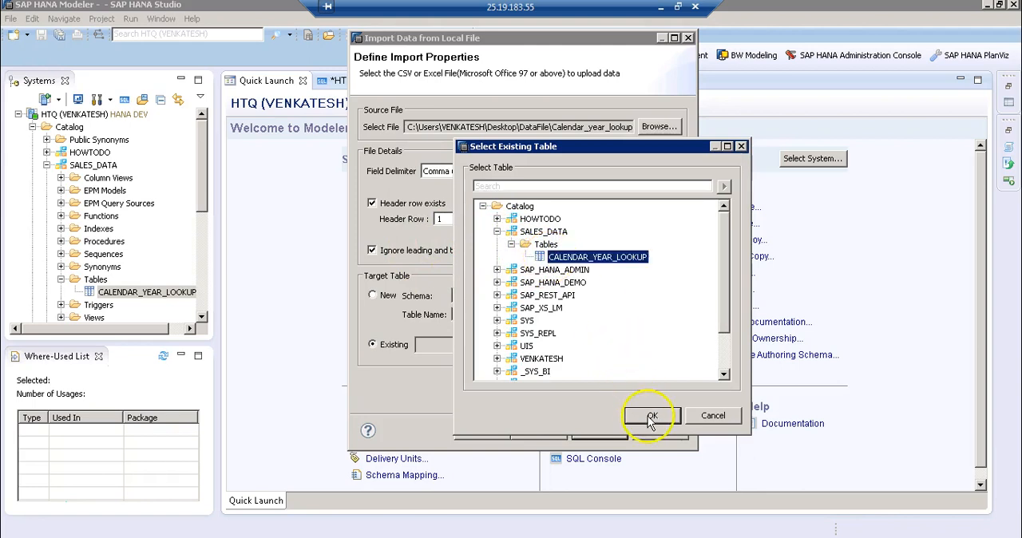
click(651, 417)
click(538, 431)
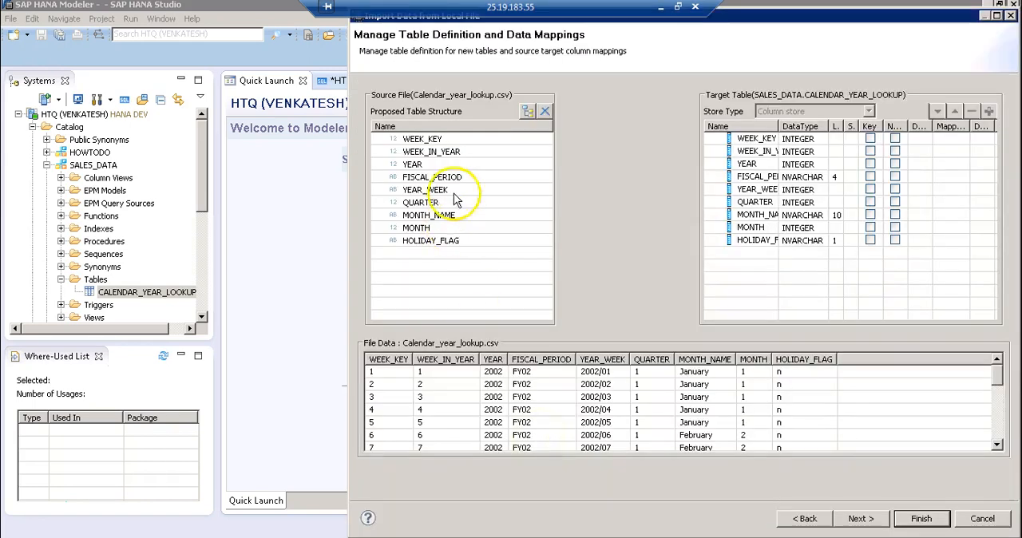
Map the source columns to the target table by name, including YEAR_WEEK, and complete the import
click(527, 113)
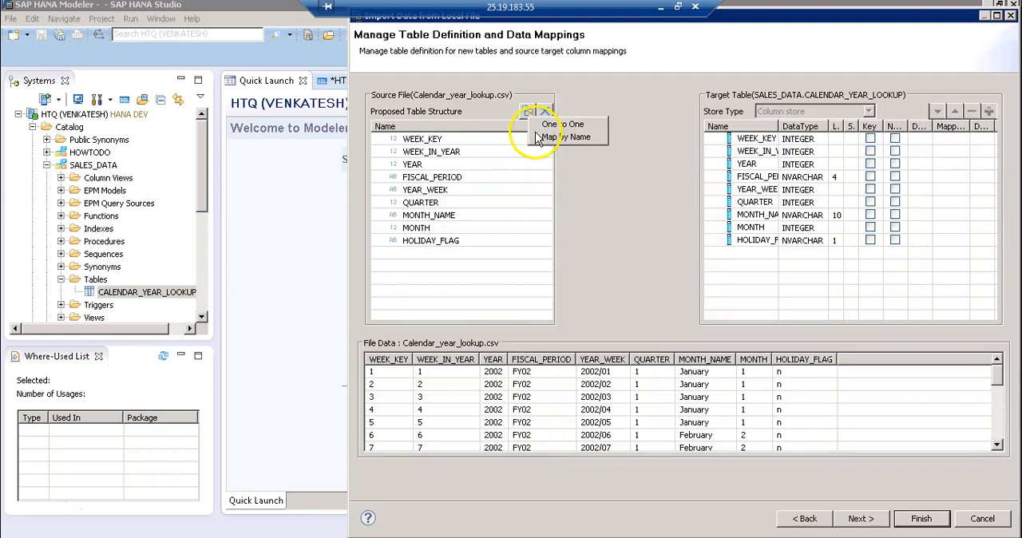
click(537, 141)
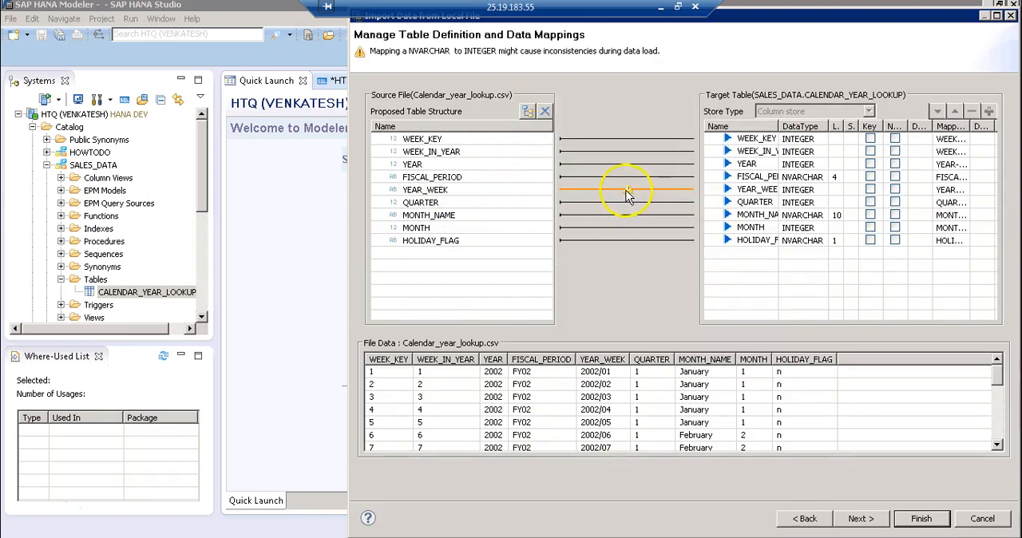
click(463, 193)
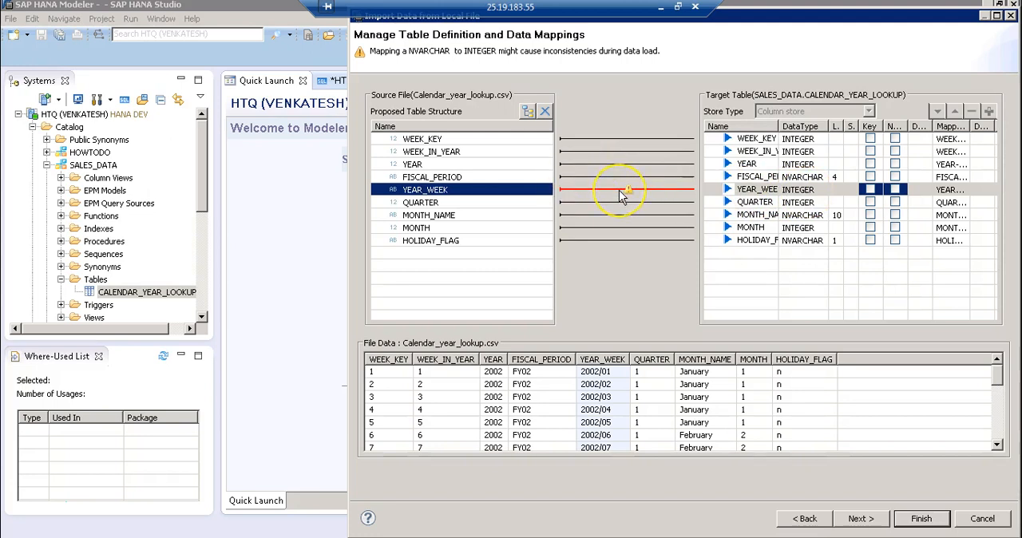
click(631, 190)
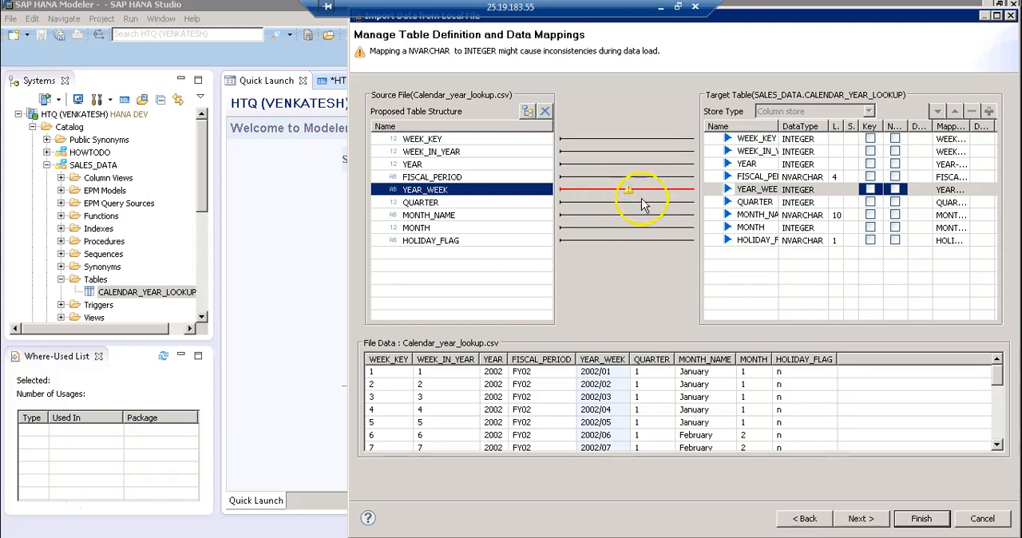
click(860, 519)
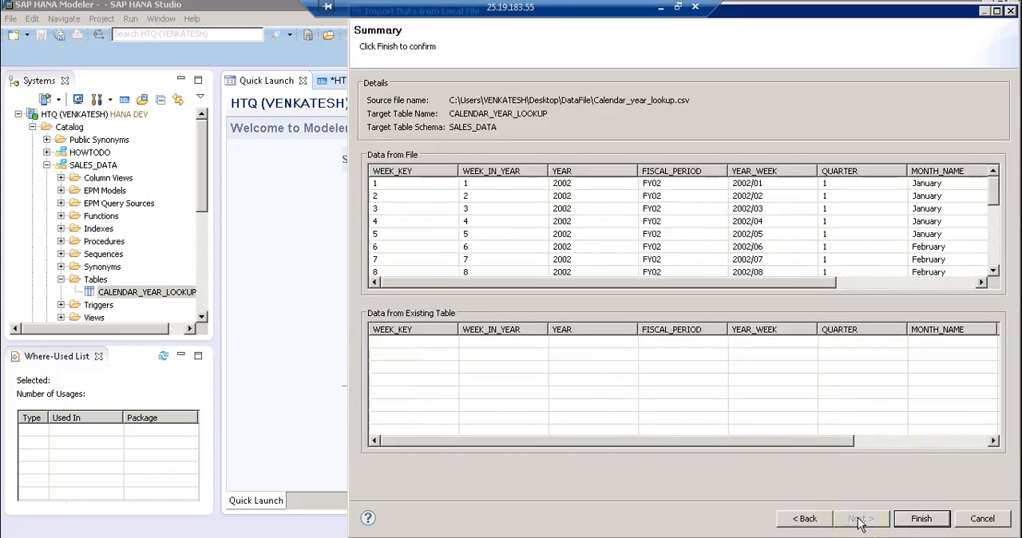
click(921, 519)
Open the latest import job's details from the job log, review the detailed report down to the batch information, and close it
click(870, 139)
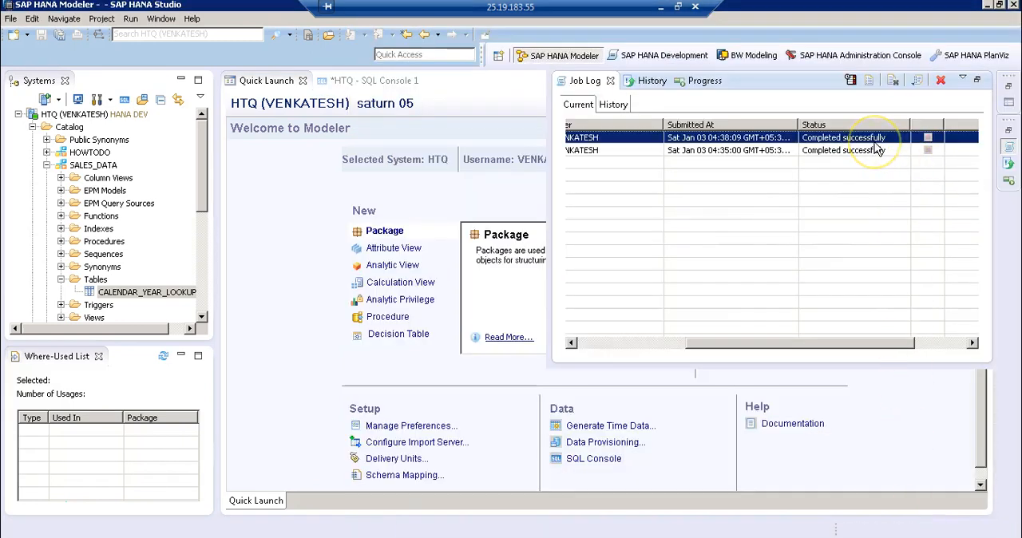
double_click(875, 143)
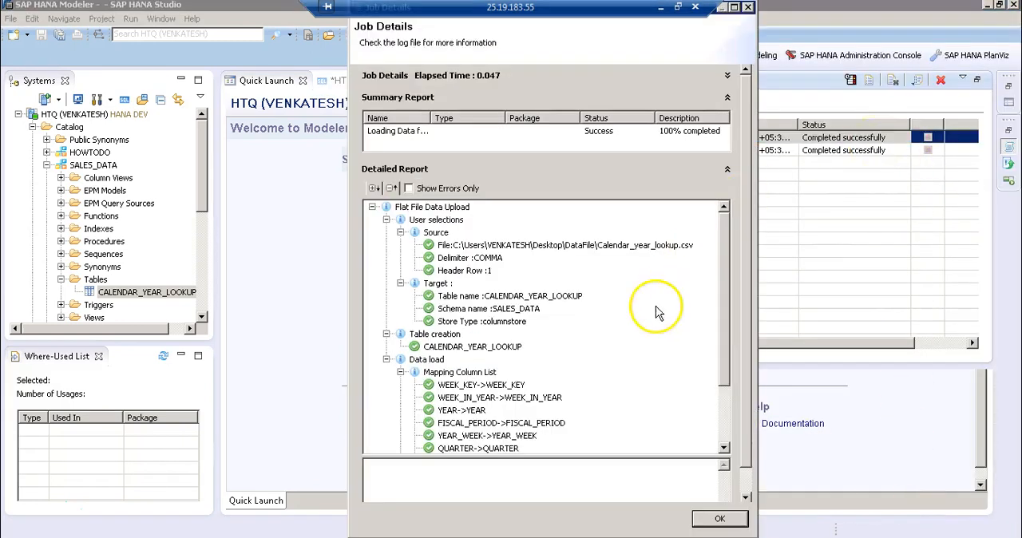
scroll(722, 439, down, 2)
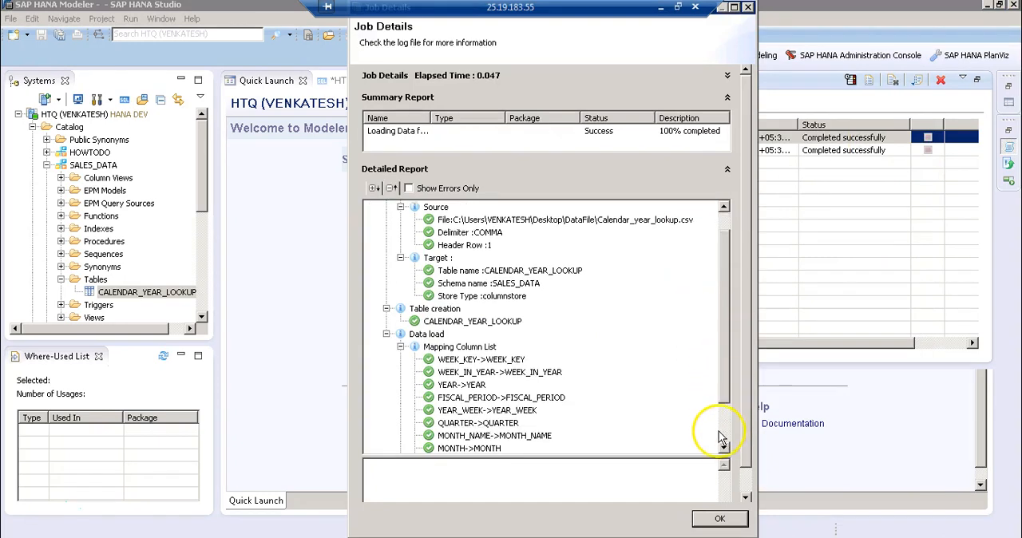
click(707, 520)
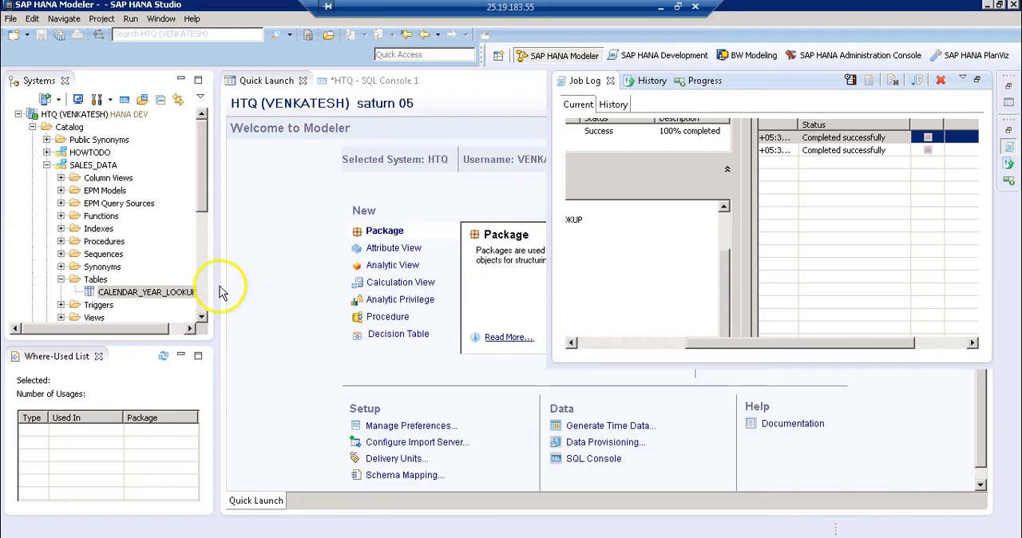
Preview the data of the CALENDAR_YEAR_LOOKUP table and examine the YEAR_WEEK values in the first rows
click(131, 301)
right_click(139, 301)
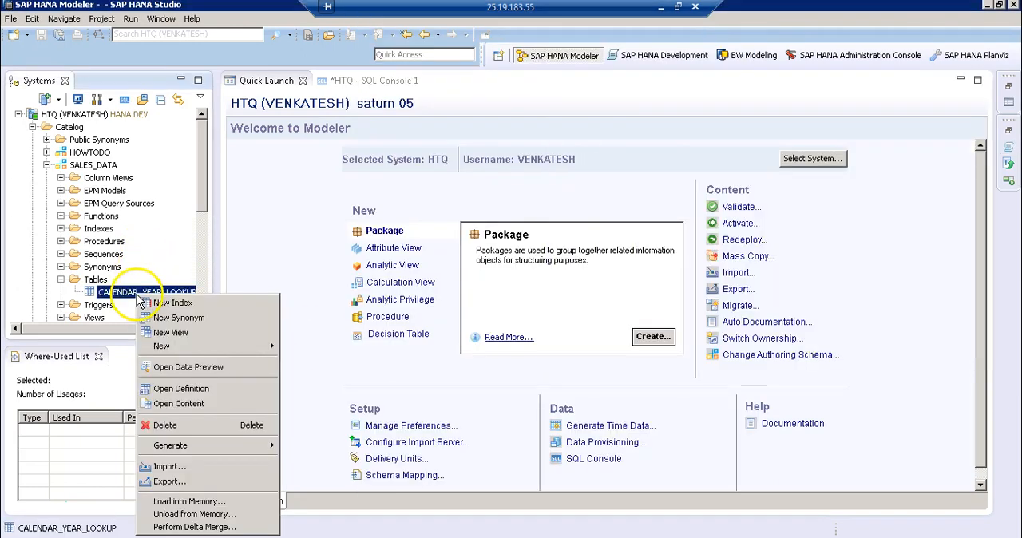
click(175, 367)
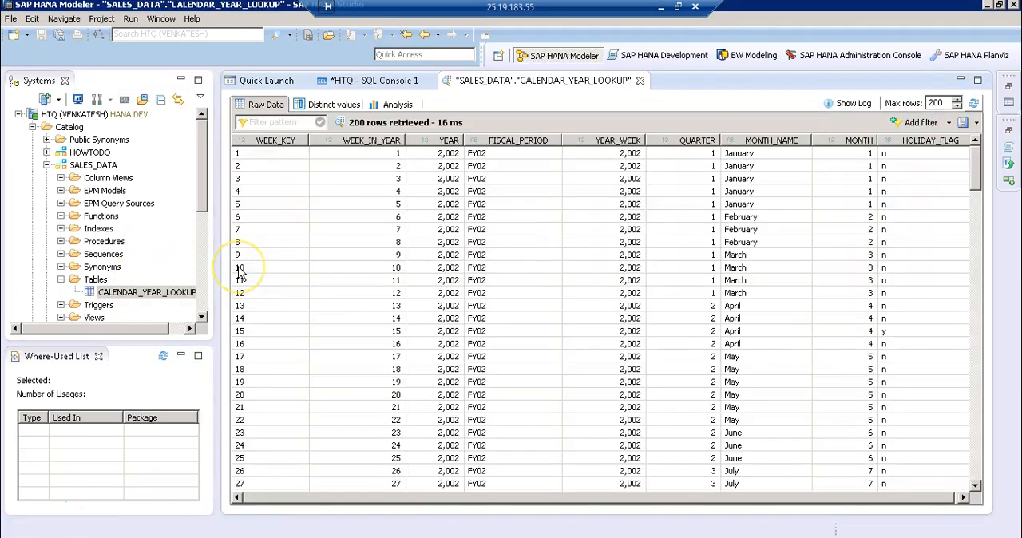
click(634, 158)
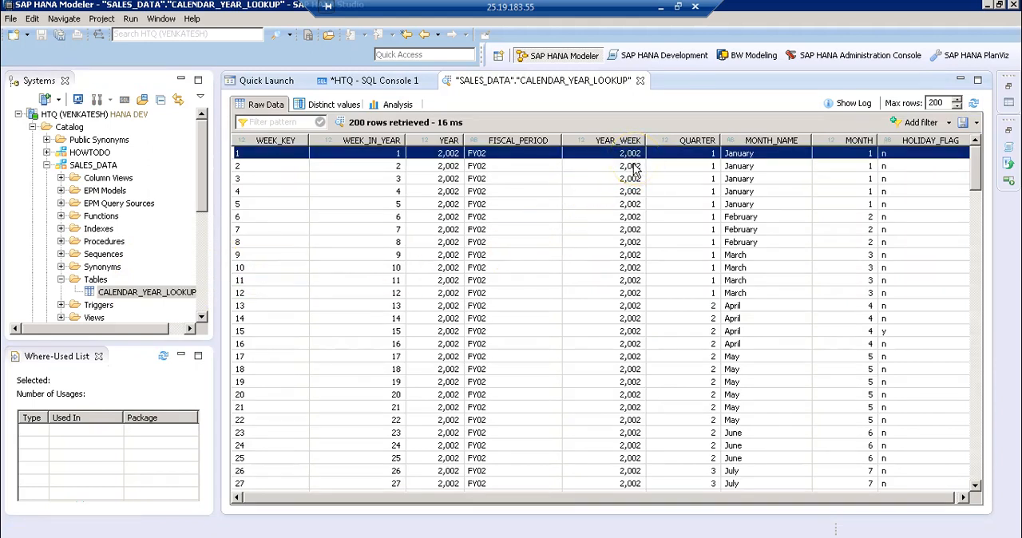
click(634, 168)
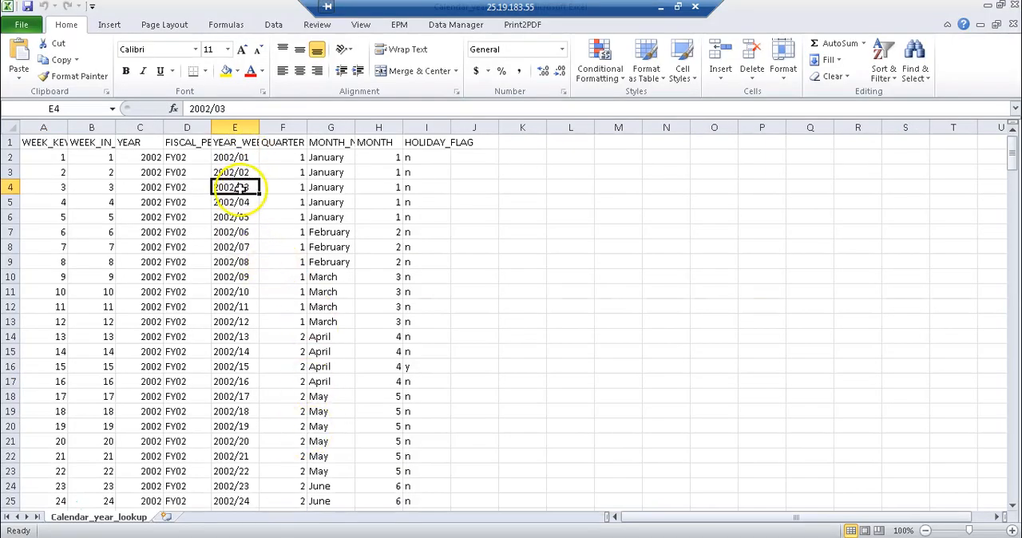
Check the original YEAR_WEEK values in the Calendar_year_lookup sheet in Excel, return to SAP HANA Studio, and close the data preview
click(246, 190)
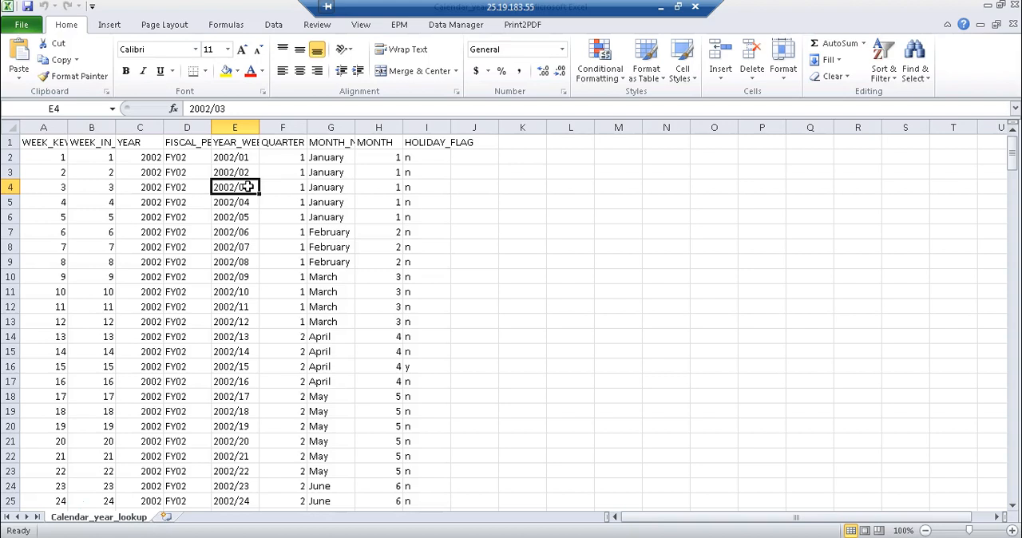
click(255, 157)
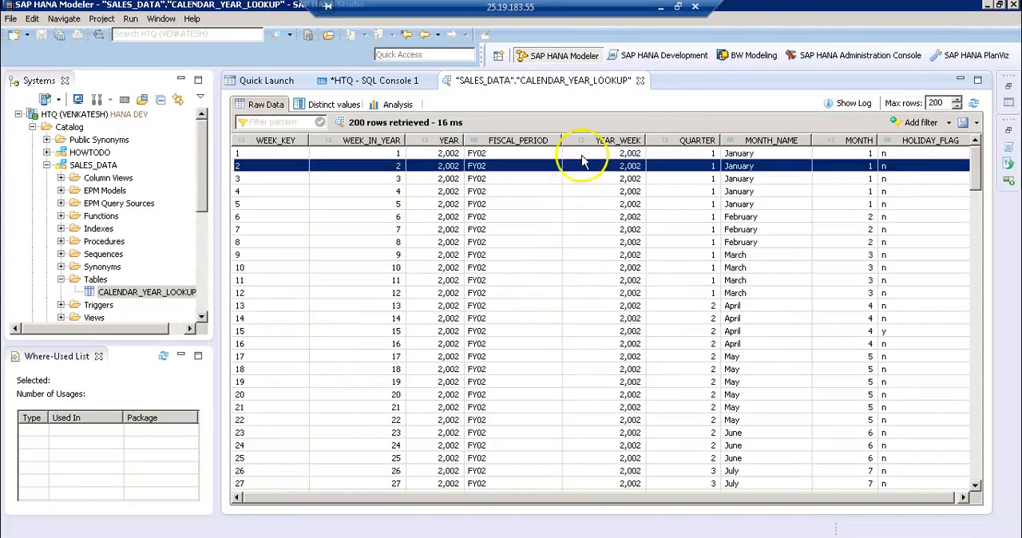
click(640, 80)
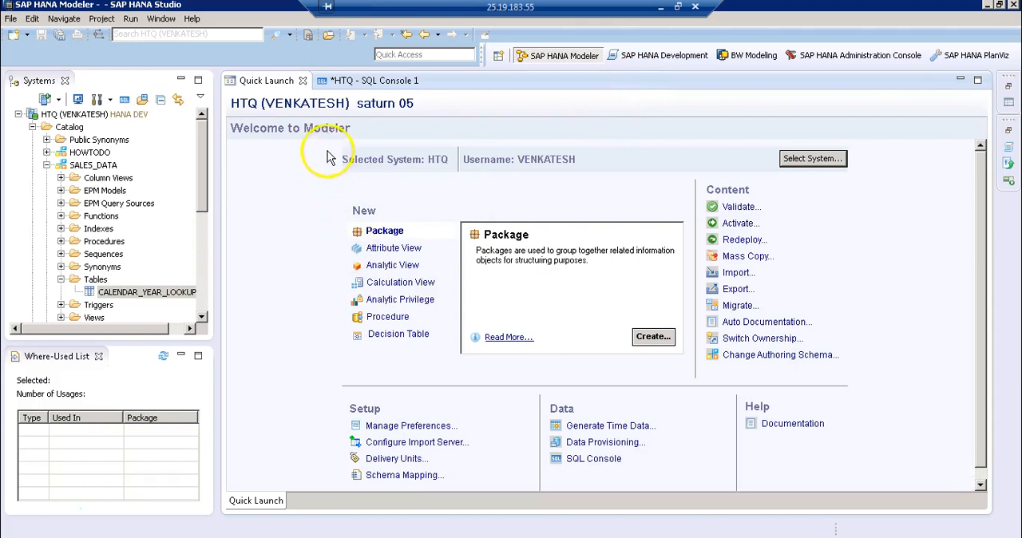
Return to the SQL console and execute only the delete statement for "SALES_DATA"."CALENDAR_YEAR_LOOKUP"
click(356, 81)
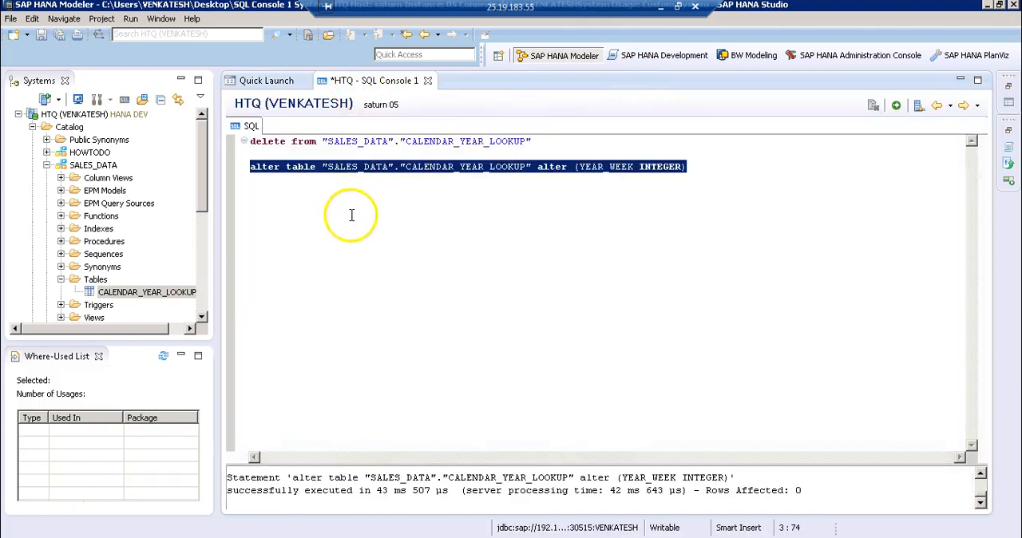
click(351, 215)
drag(557, 144, 250, 143)
click(896, 107)
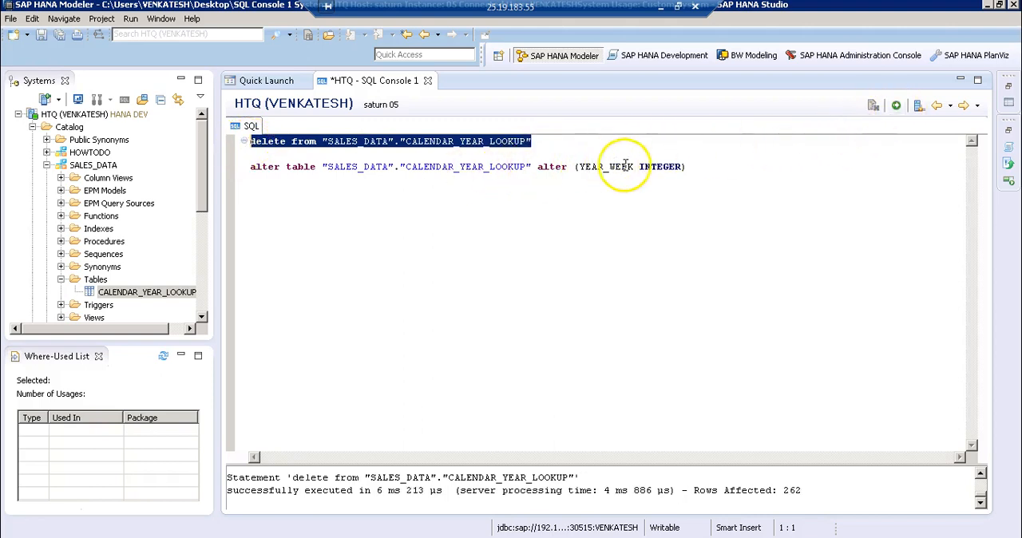
Try to alter YEAR_WEEK in "SALES_DATA"."CALENDAR_YEAR_LOOKUP" to NVARCHAR(7), executing only the alter statement
drag(639, 167, 683, 168)
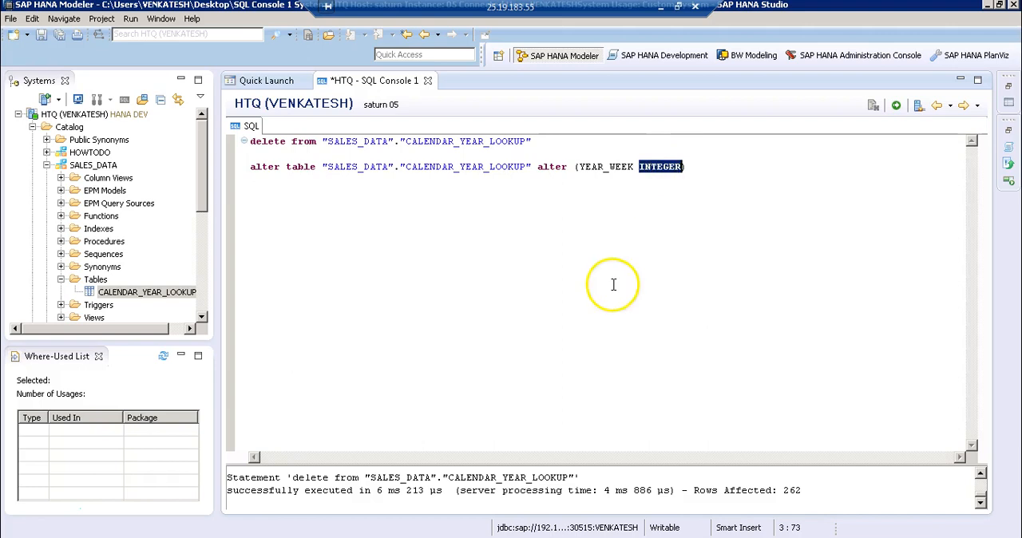
text(NVARCHAR(7))
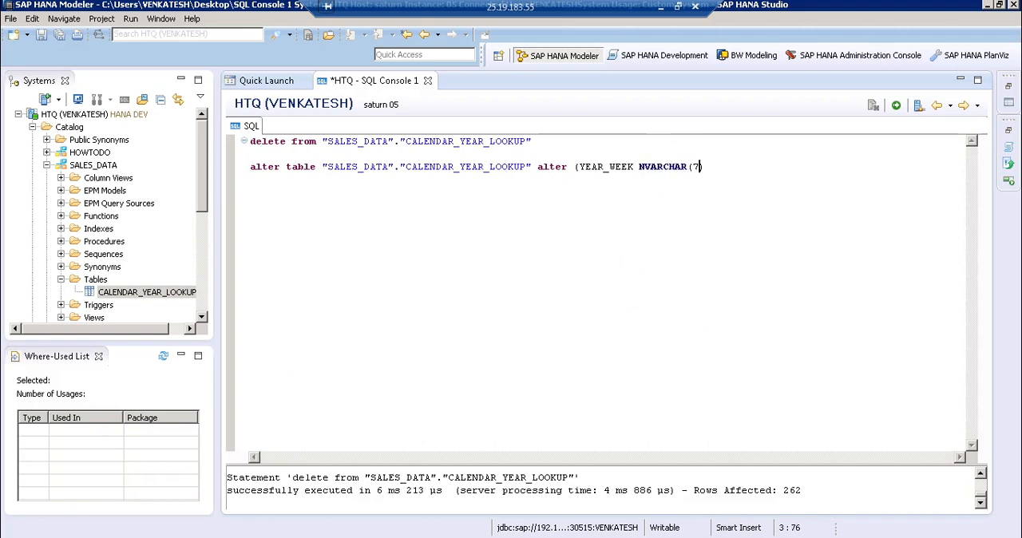
key(Home)
key(shift+End)
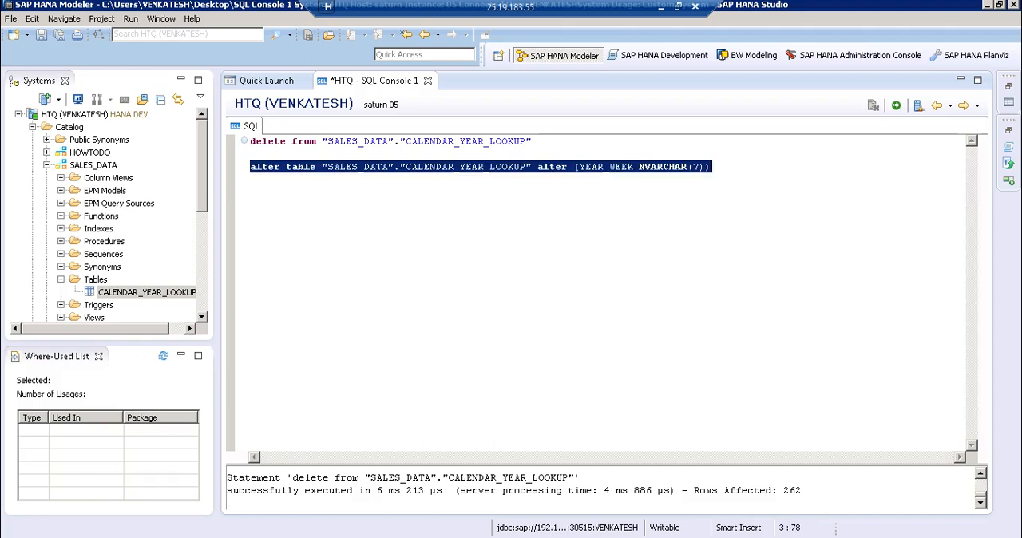
click(896, 104)
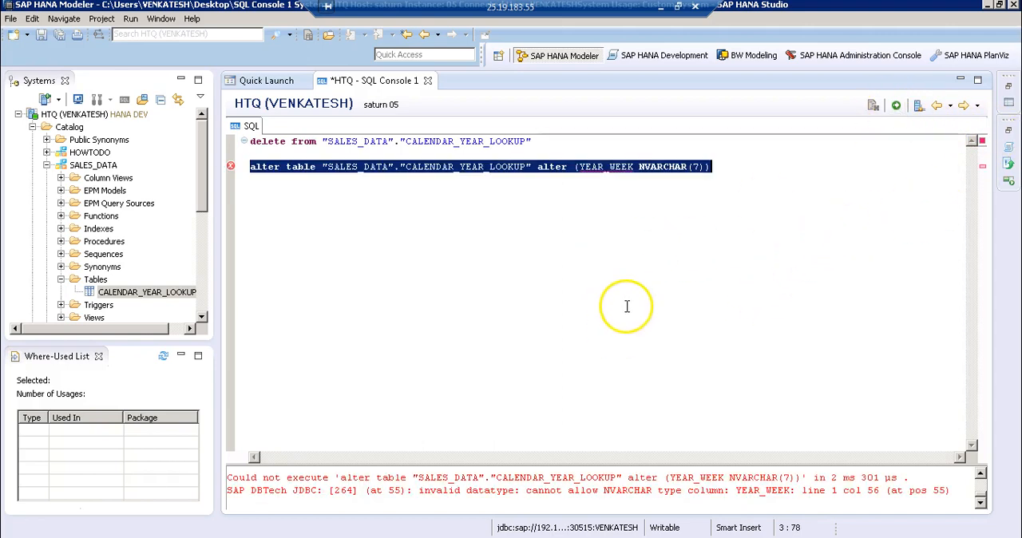
Set the NVARCHAR length in the alter statement to 10 and try executing only that statement
click(635, 167)
click(700, 169)
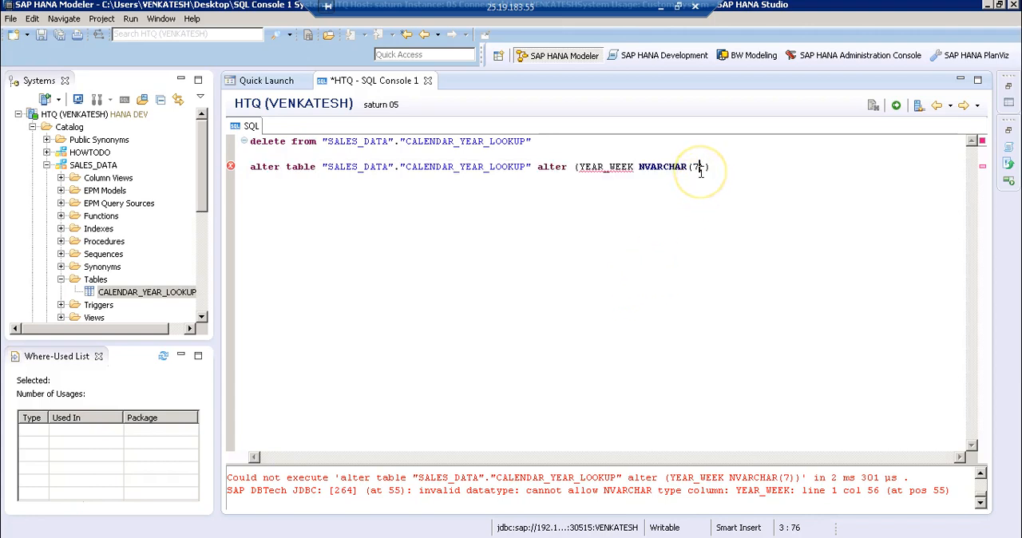
key(BackSpace)
text(10)
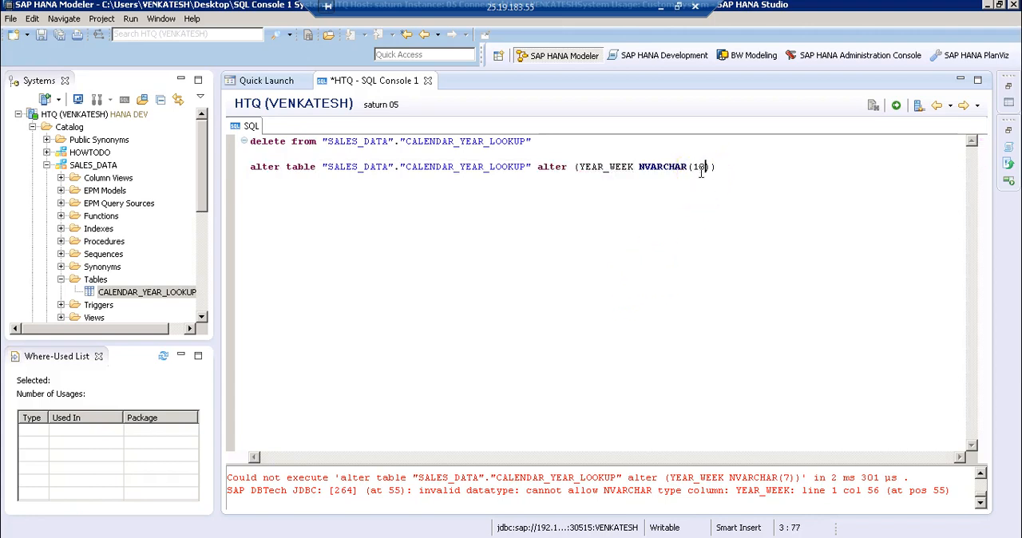
key(Home)
key(shift+End)
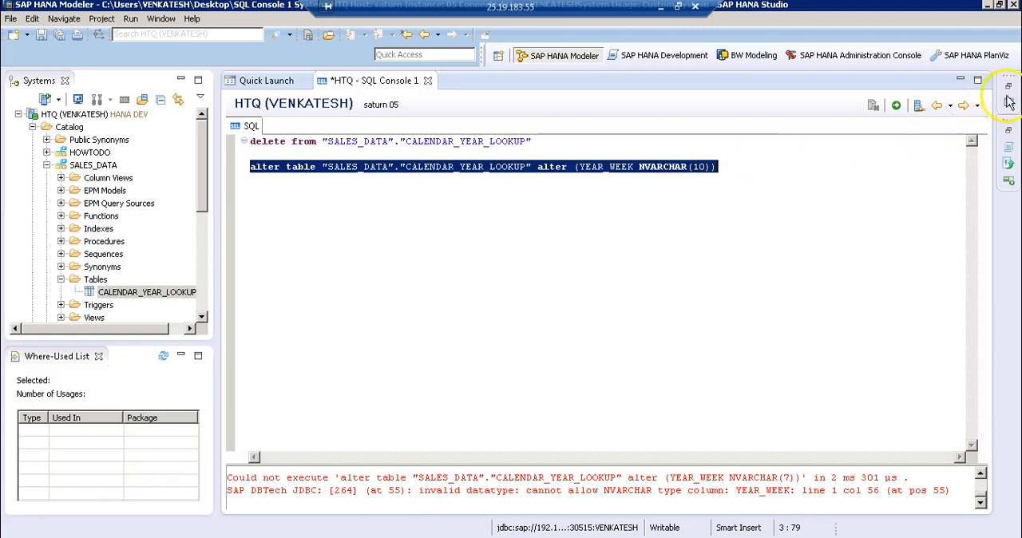
click(899, 107)
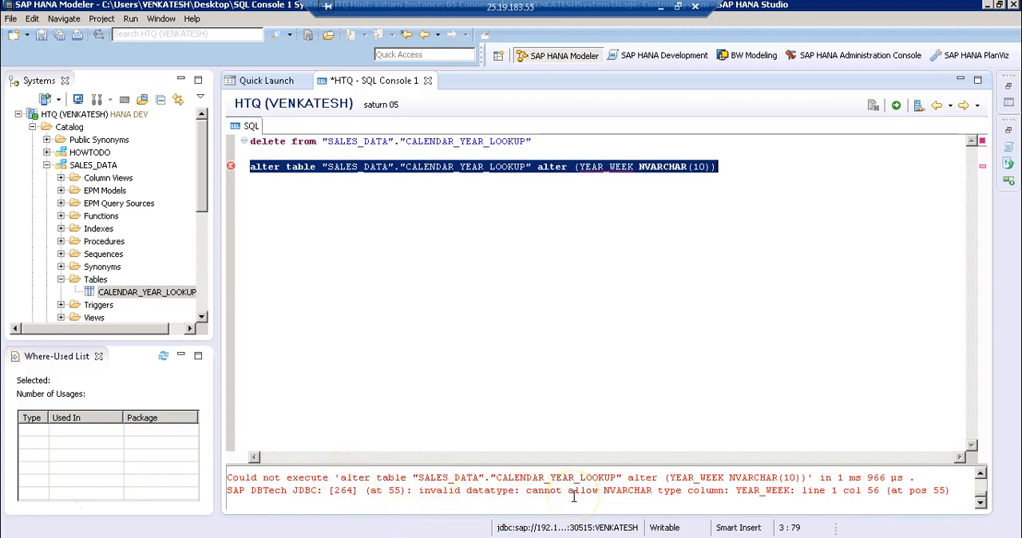
click(616, 166)
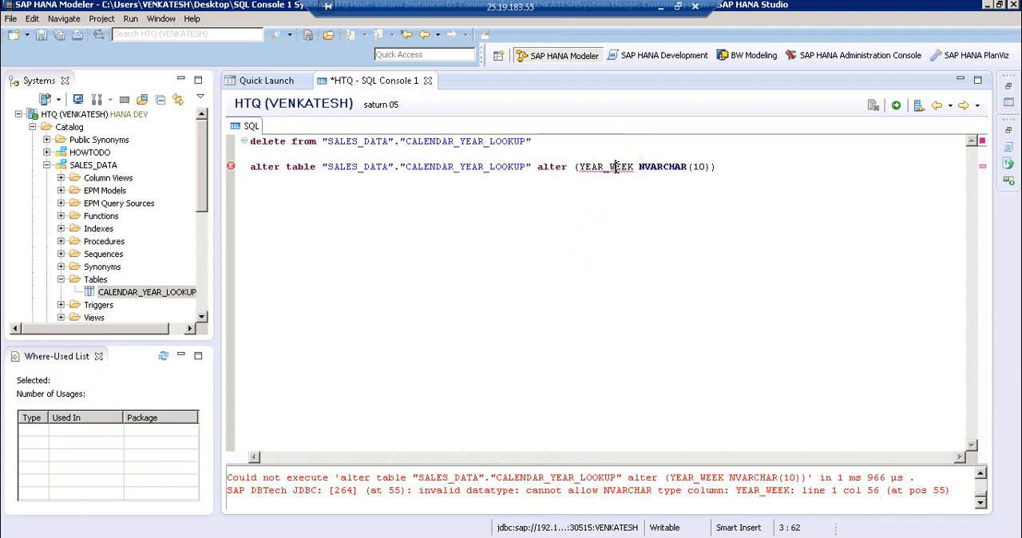
Preview the data of the CALENDAR_YEAR_LOOKUP table to check whether it holds any rows, and close the preview
click(437, 142)
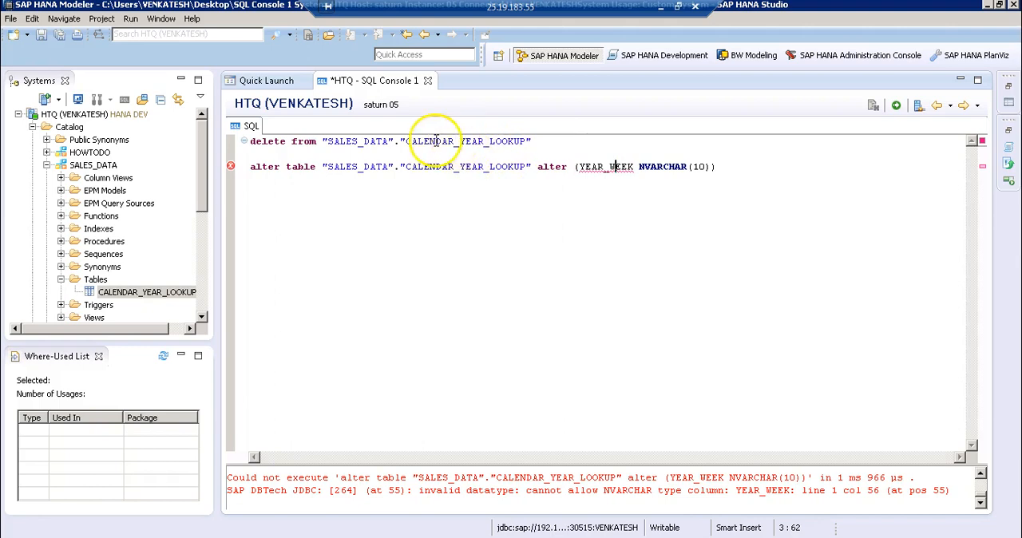
right_click(117, 293)
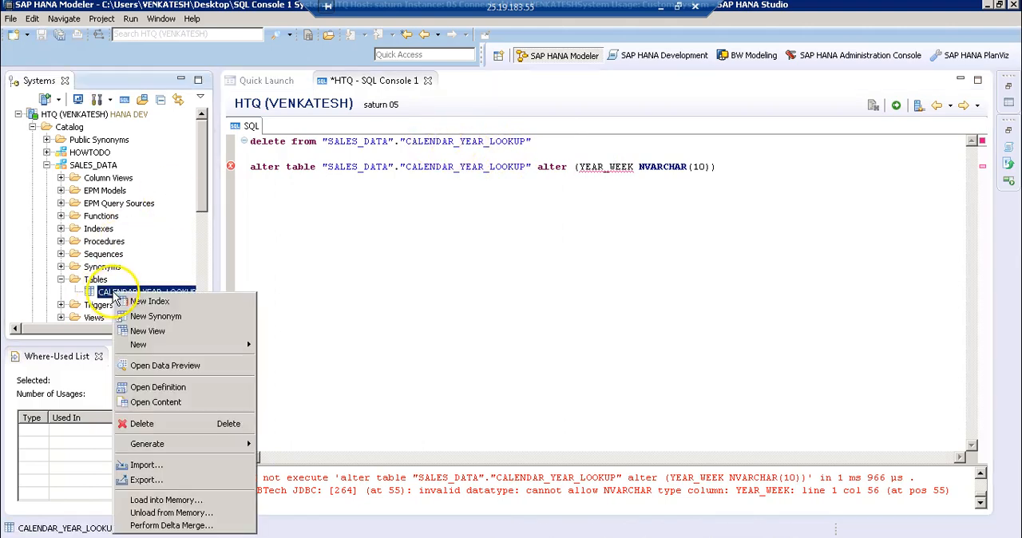
click(141, 366)
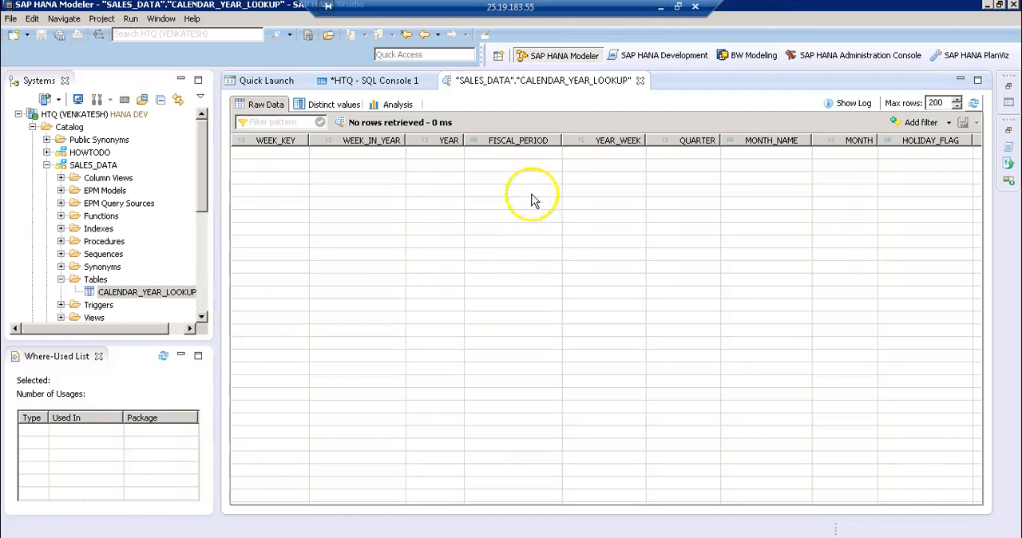
click(640, 81)
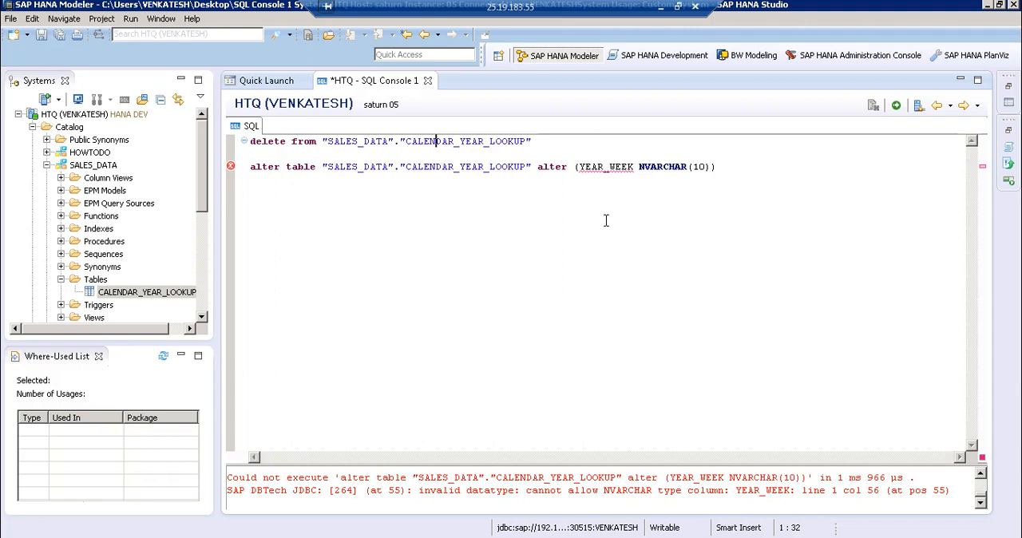
Set the YEAR_WEEK type in the alter statement to NVARCHAR(11) and execute only that statement
click(704, 168)
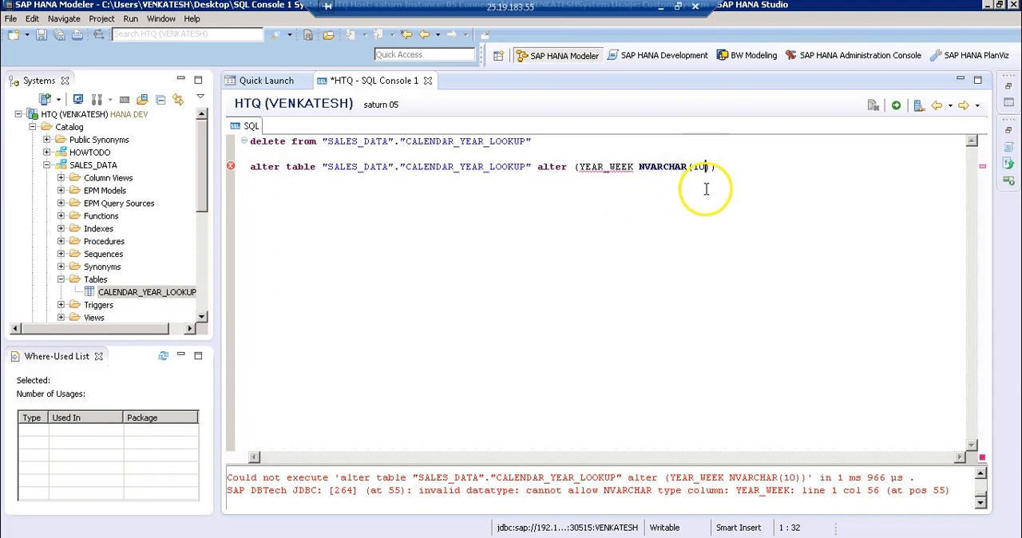
key(BackSpace)
text(1)
key(Home)
key(shift+End)
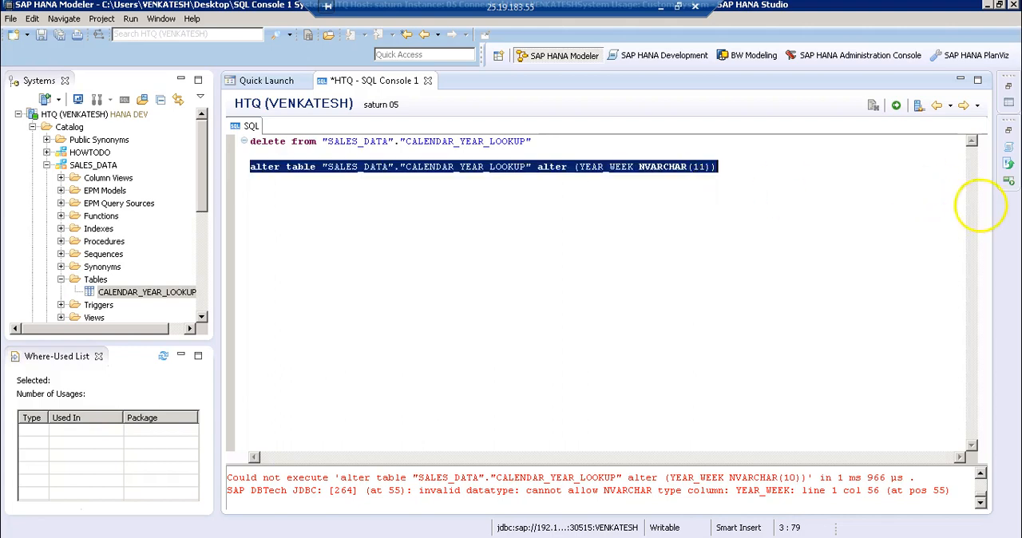
click(896, 108)
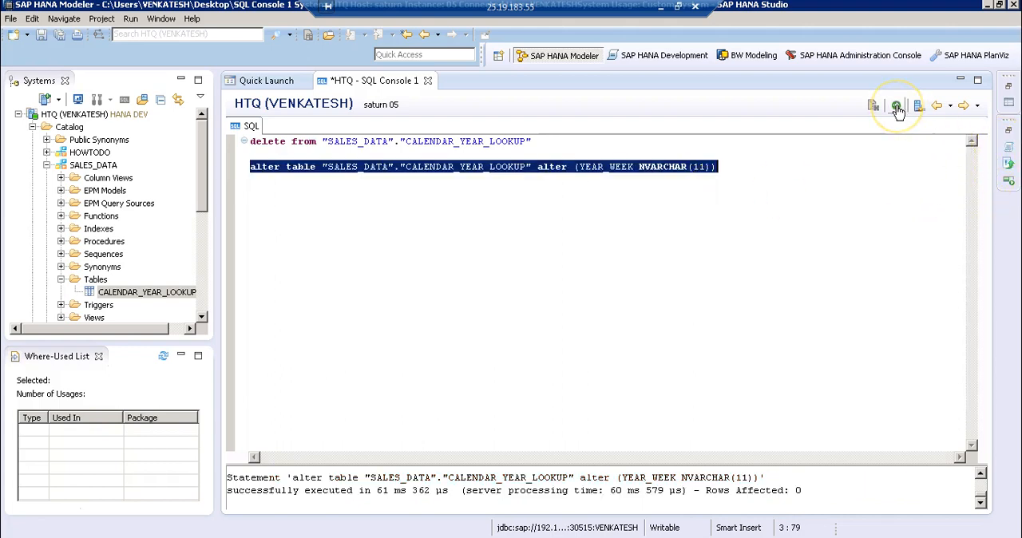
Add the note line "NVARCHAR(7) -- 7" below the alter statement, separated by a blank line
click(741, 169)
key(Return)
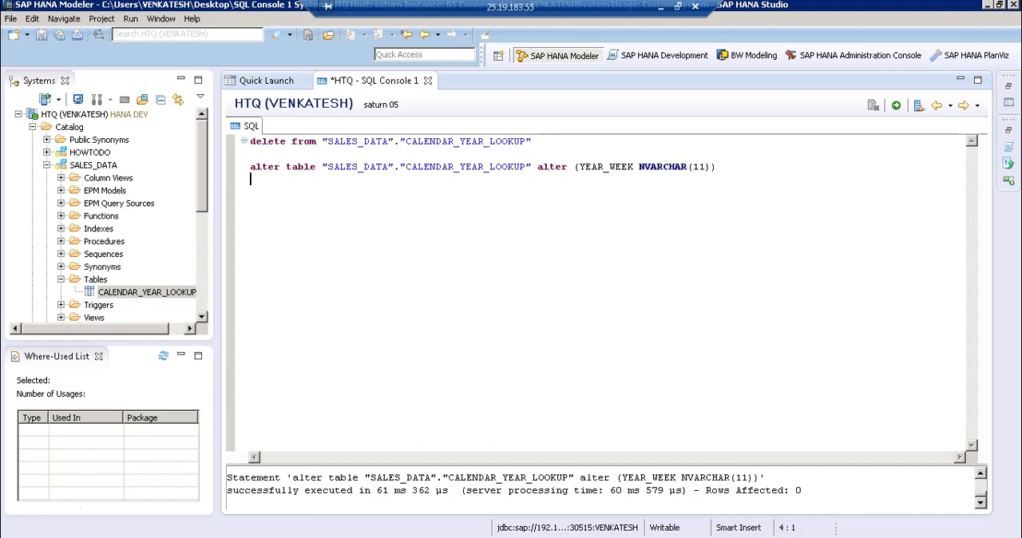
key(Return)
text(NVARCHAR)
key(BackSpace)
key(BackSpace)
key(BackSpace)
key(BackSpace)
key(BackSpace)
key(BackSpace)
key(BackSpace)
key(BackSpace)
text(INTEGER)
key(BackSpace)
key(BackSpace)
key(BackSpace)
key(BackSpace)
key(BackSpace)
key(BackSpace)
key(BackSpace)
text(NVARCHAR(7) -- )
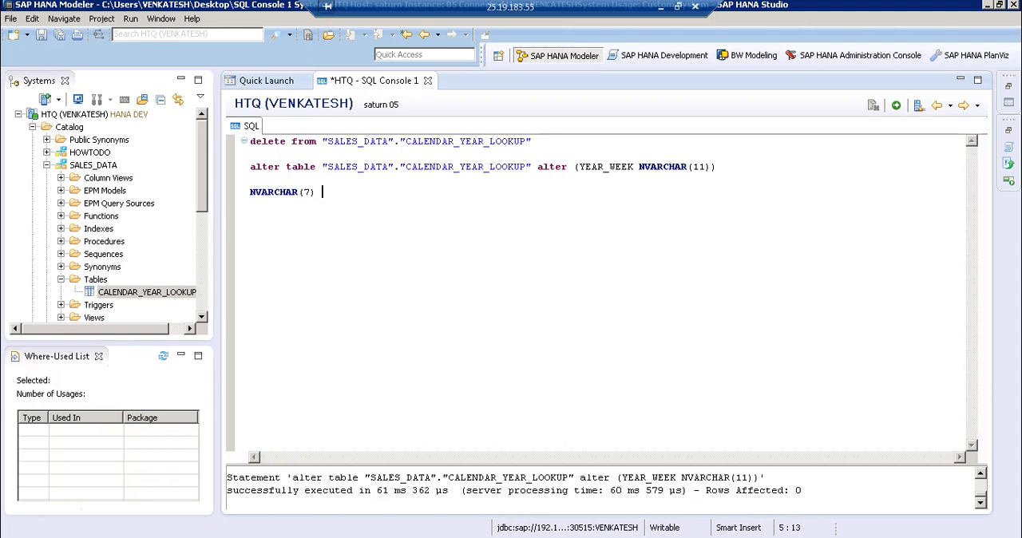
text(7)
Add two more note lines below the first one: "INTEGER -- 10" and "NVARCHAR(7) -- 7"
key(Return)
text(INTEGER -- 10)
key(Return)
key(Return)
key(BackSpace)
text(NVAR)
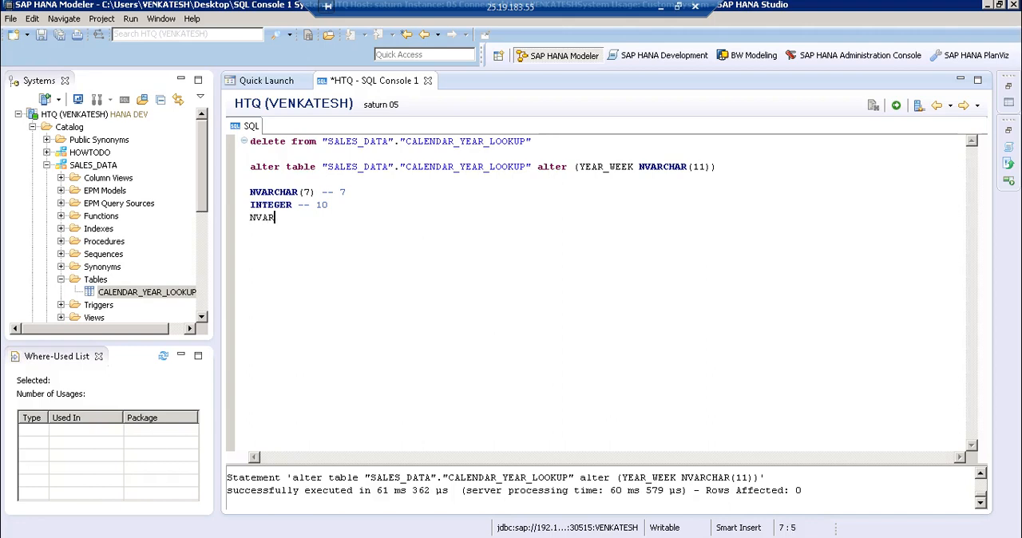
text(CHAR(7) -- 7)
double_click(342, 217)
click(329, 204)
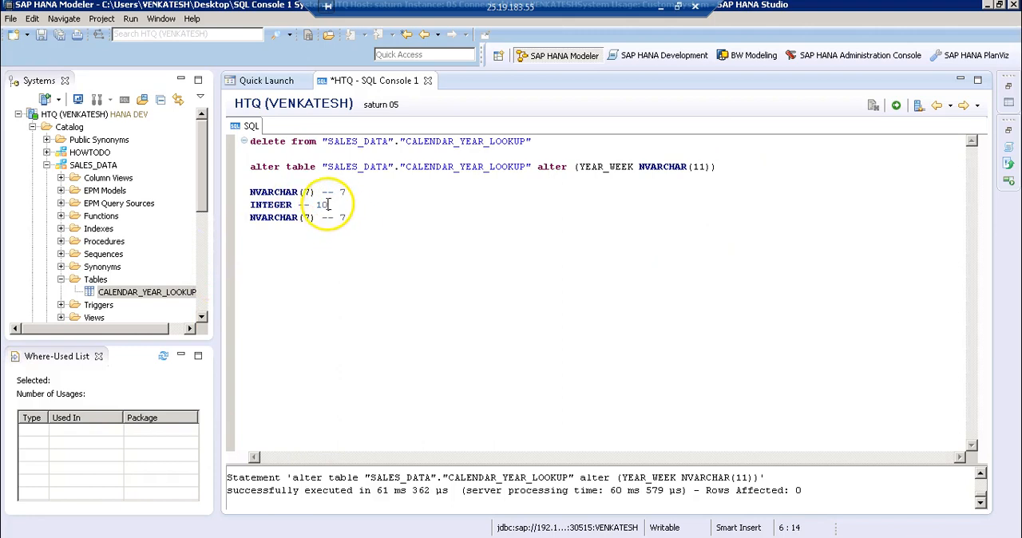
click(348, 219)
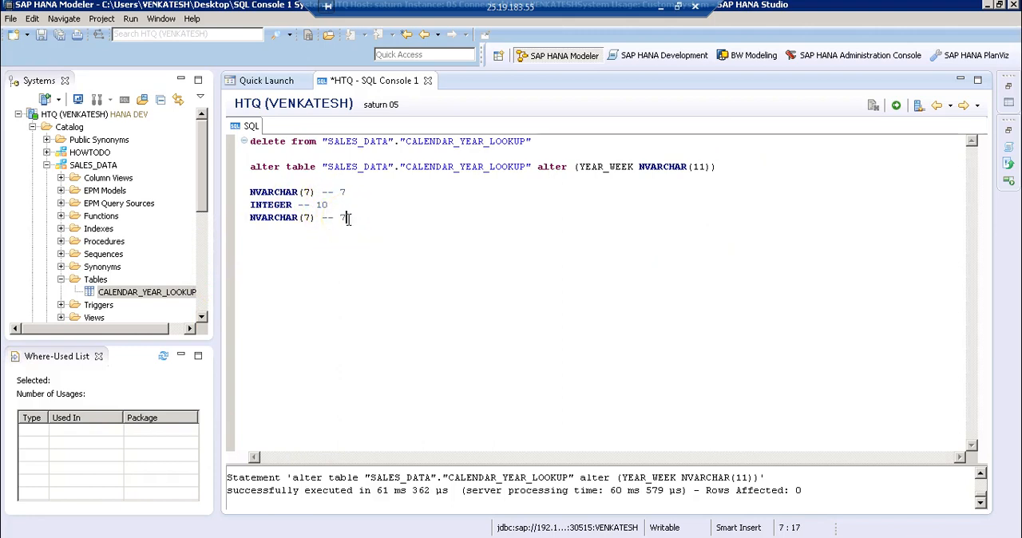
click(329, 205)
click(348, 217)
Try to shorten YEAR_WEEK to NVARCHAR(10) by editing the alter statement and executing only that statement
click(696, 167)
click(707, 168)
key(BackSpace)
key(shift+End)
click(898, 107)
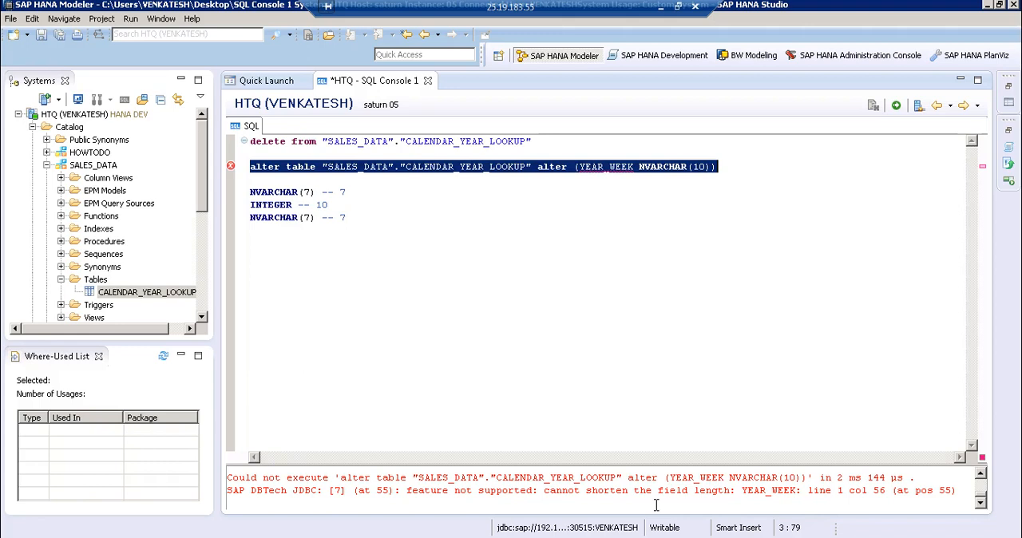
click(357, 218)
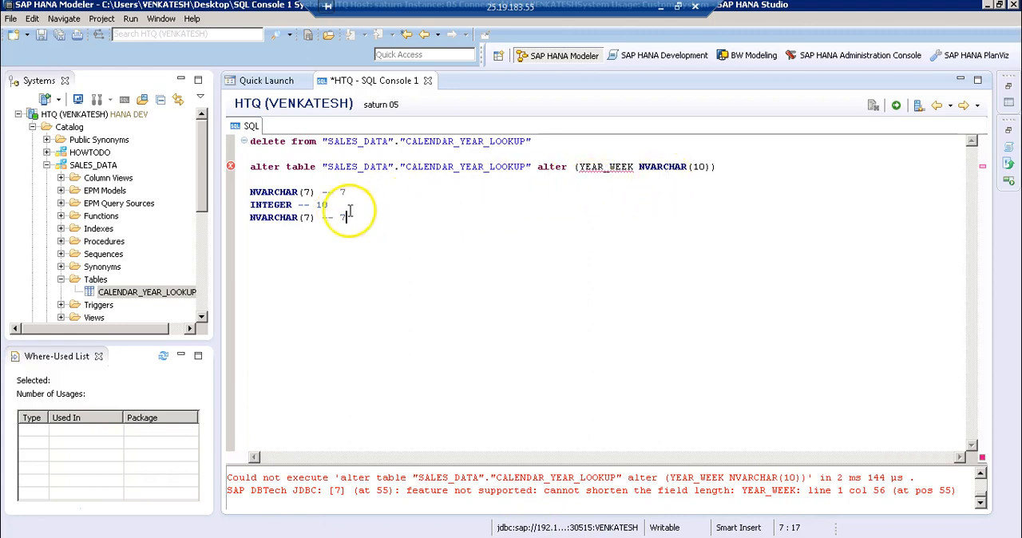
click(331, 206)
click(345, 217)
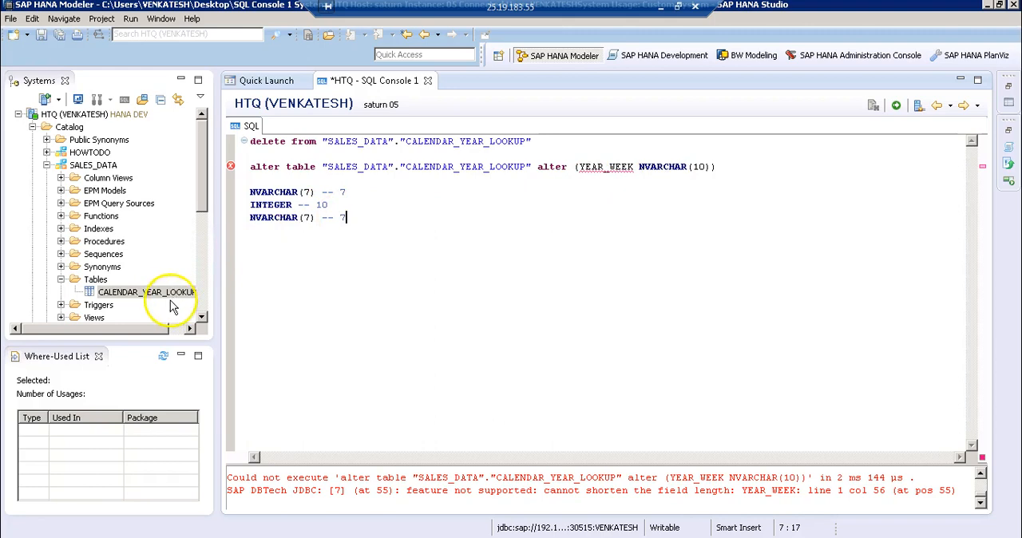
Start a new import of data from a local file and choose Calendar_year_lookup from the DataFile folder as the source
click(271, 82)
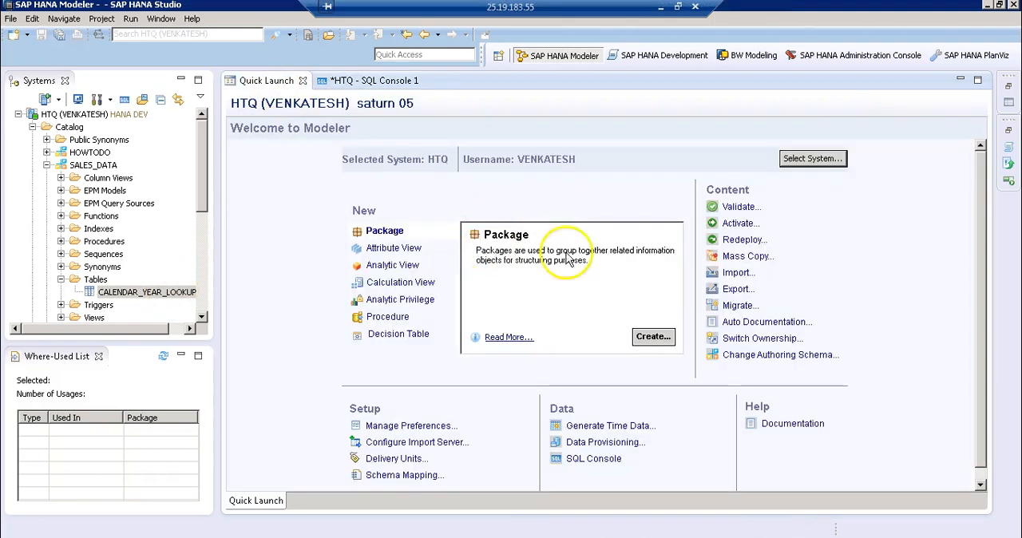
click(733, 276)
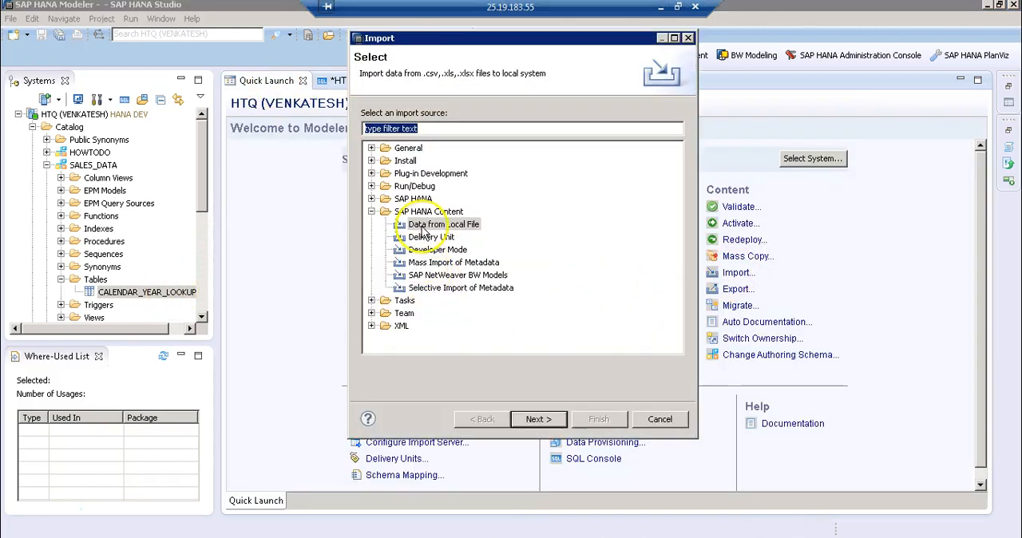
click(459, 227)
click(534, 420)
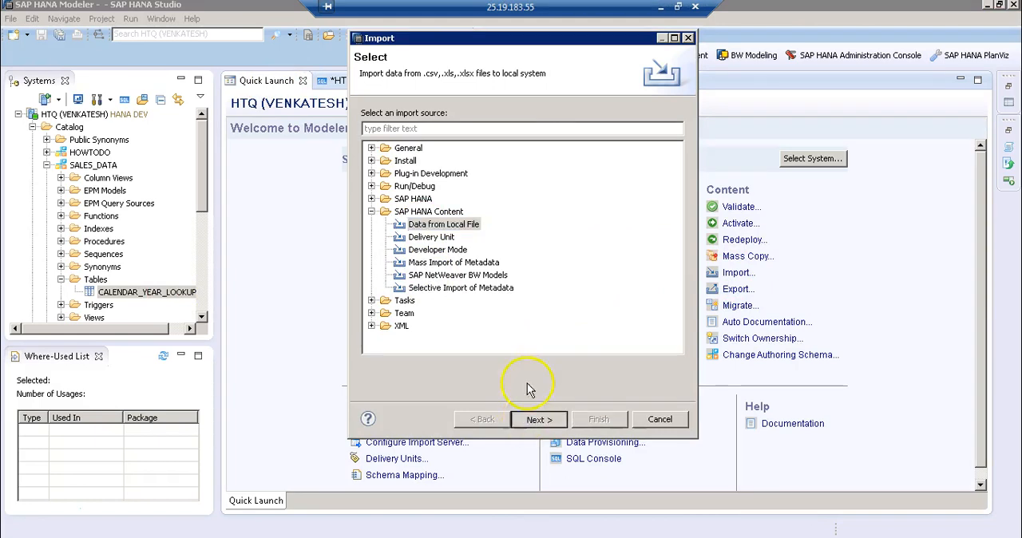
click(659, 126)
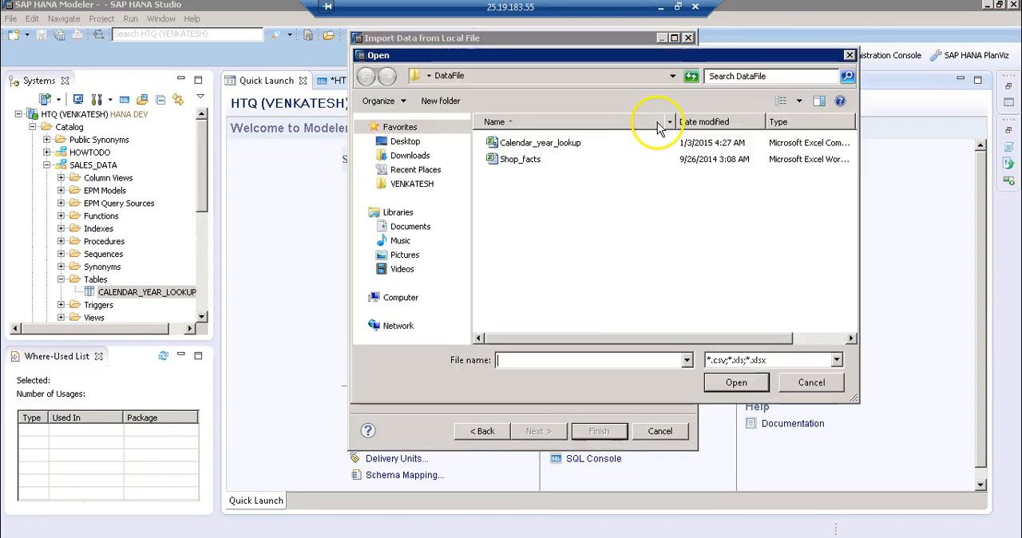
click(525, 144)
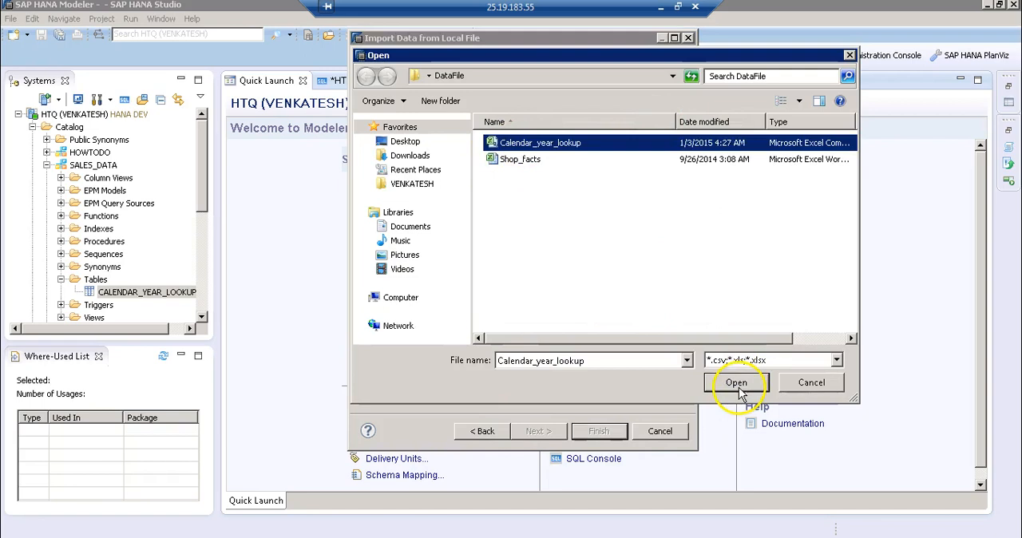
click(737, 383)
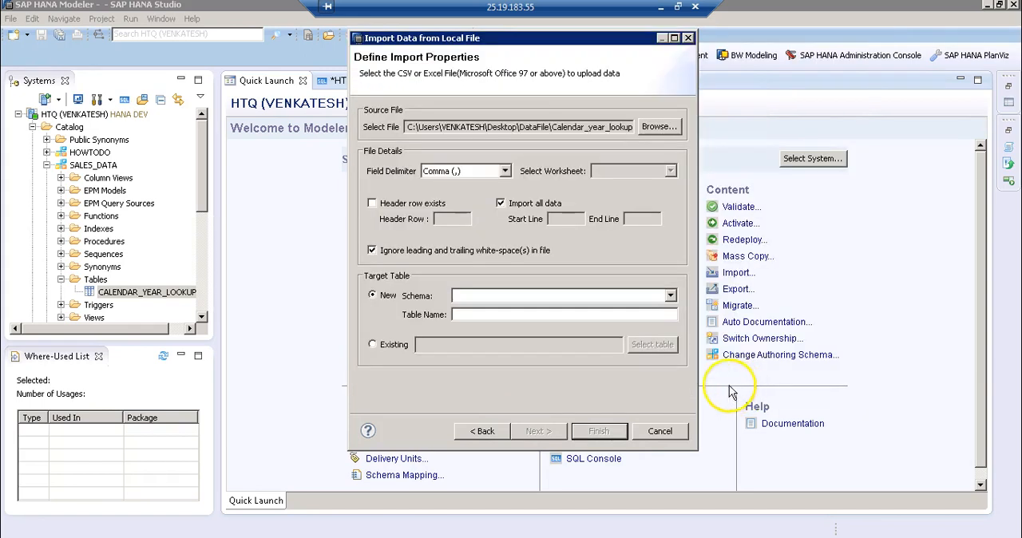
Set the import to use a header row, import all data, and target the existing table SALES_DATA.CALENDAR_YEAR_LOOKUP
click(373, 205)
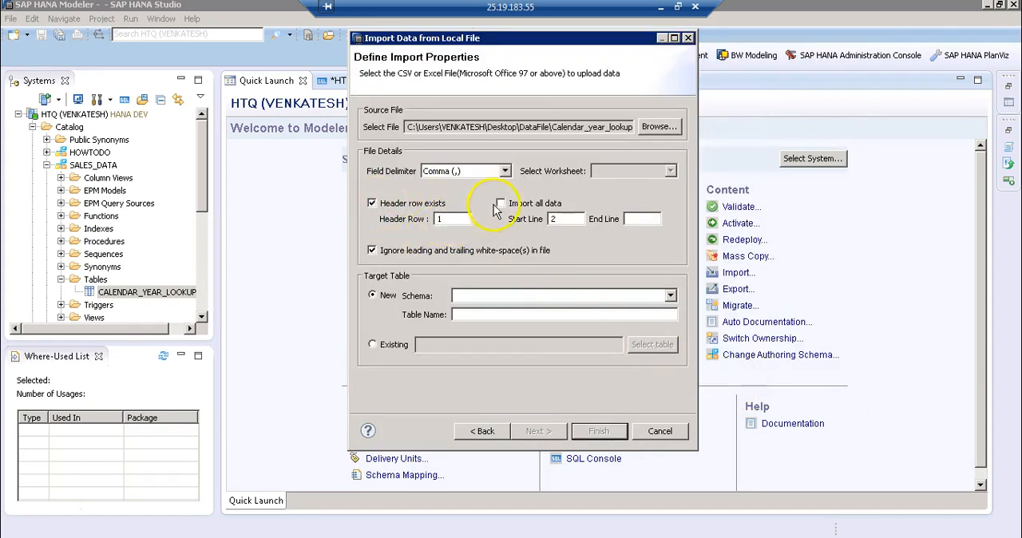
click(384, 344)
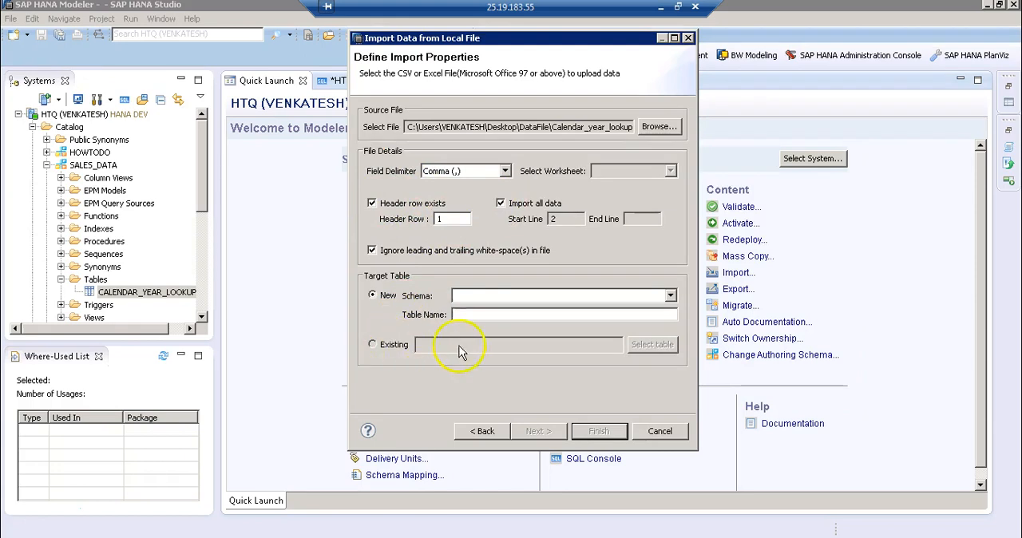
click(654, 354)
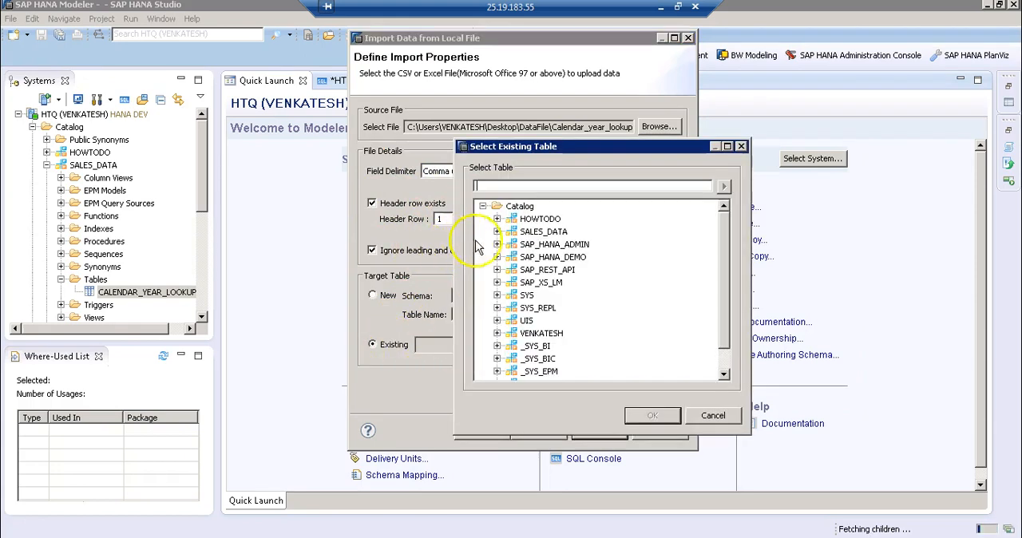
click(496, 232)
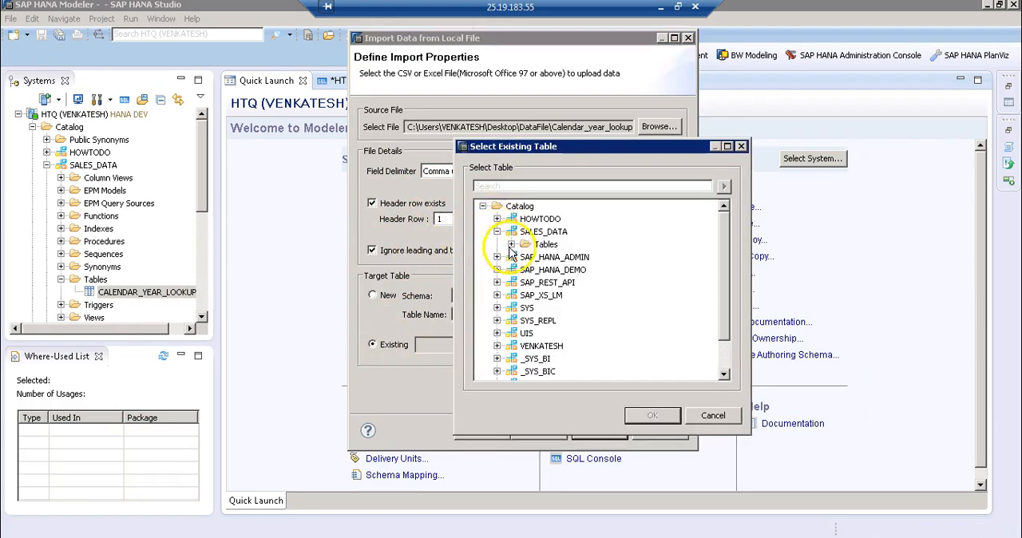
click(511, 244)
click(597, 256)
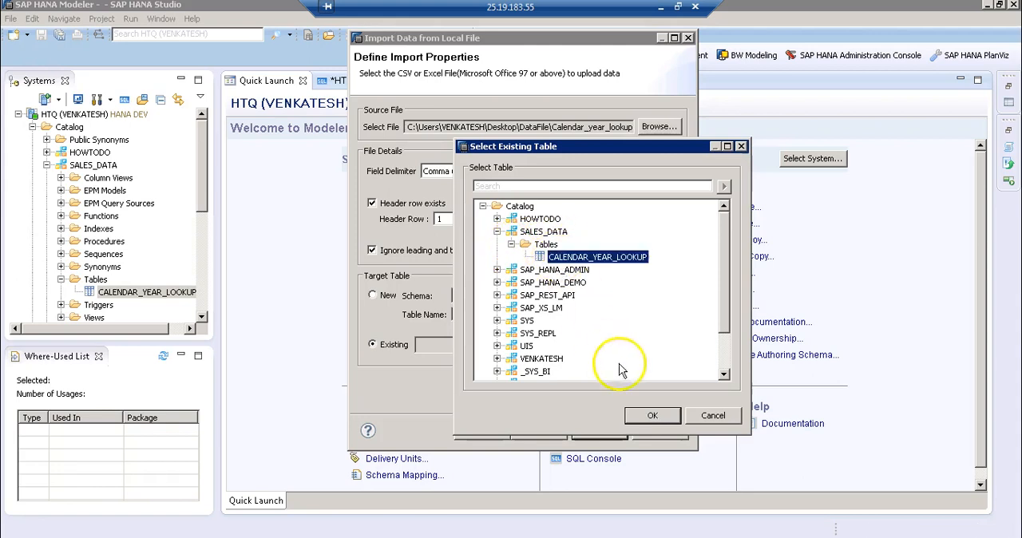
click(648, 417)
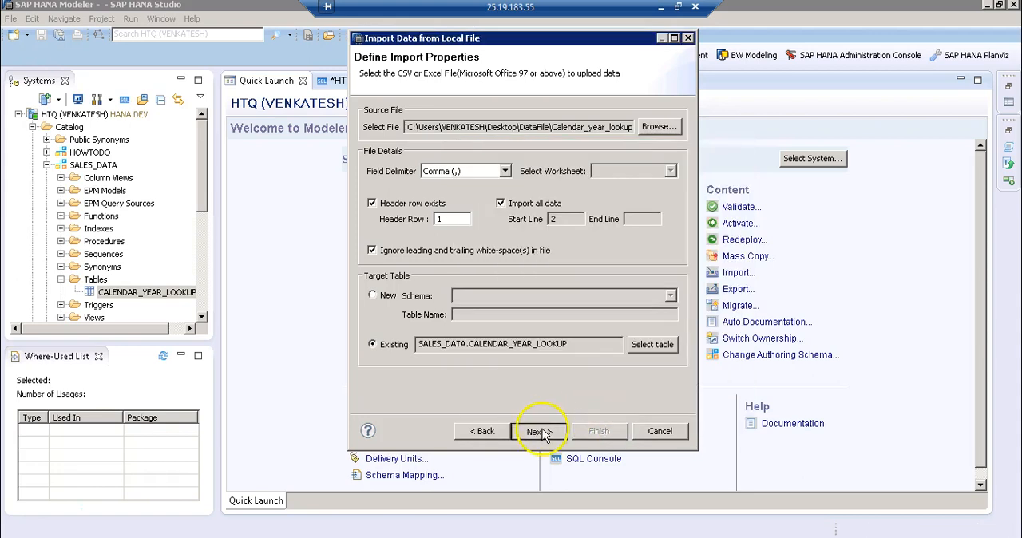
Map the source columns one to one to the target table and finish the import
click(540, 432)
click(529, 111)
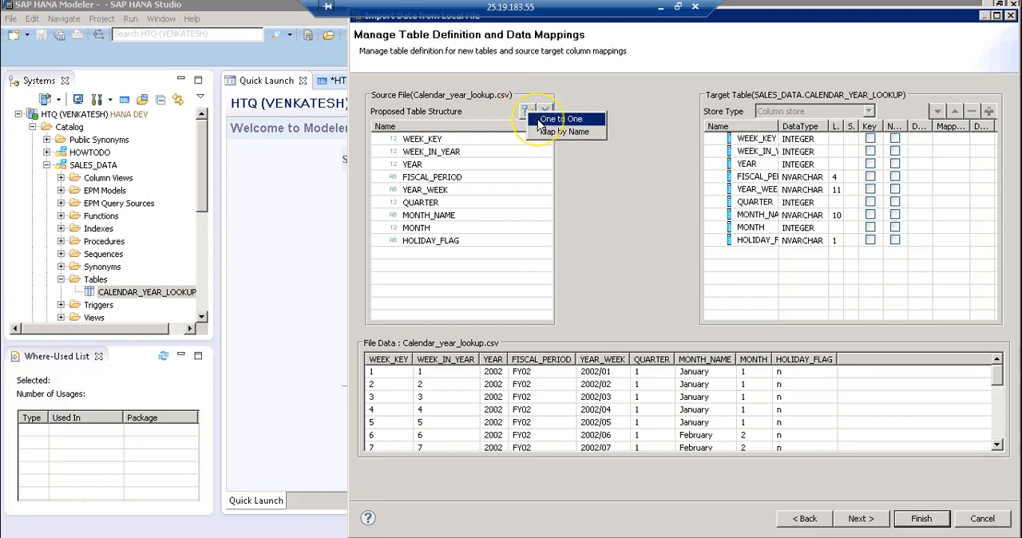
click(559, 119)
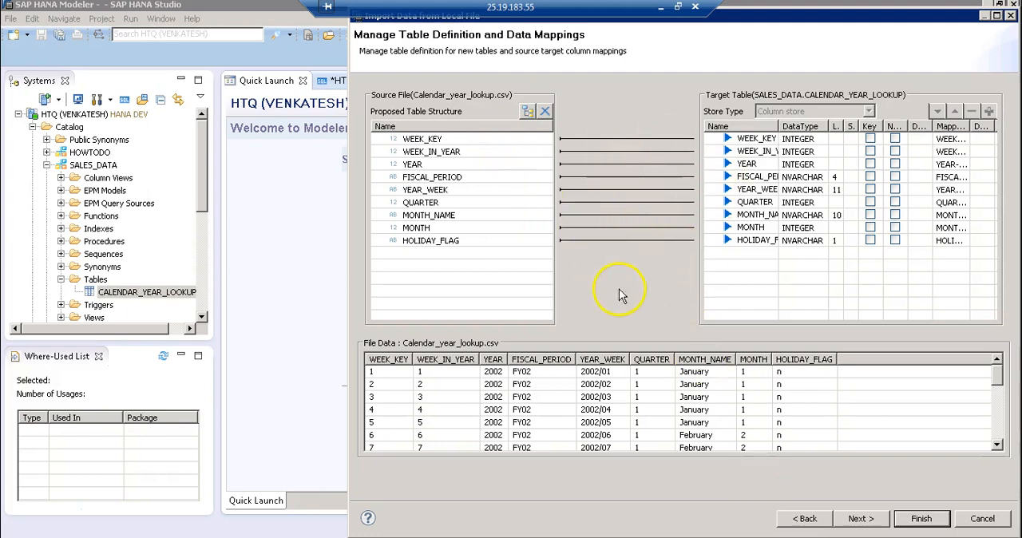
click(858, 521)
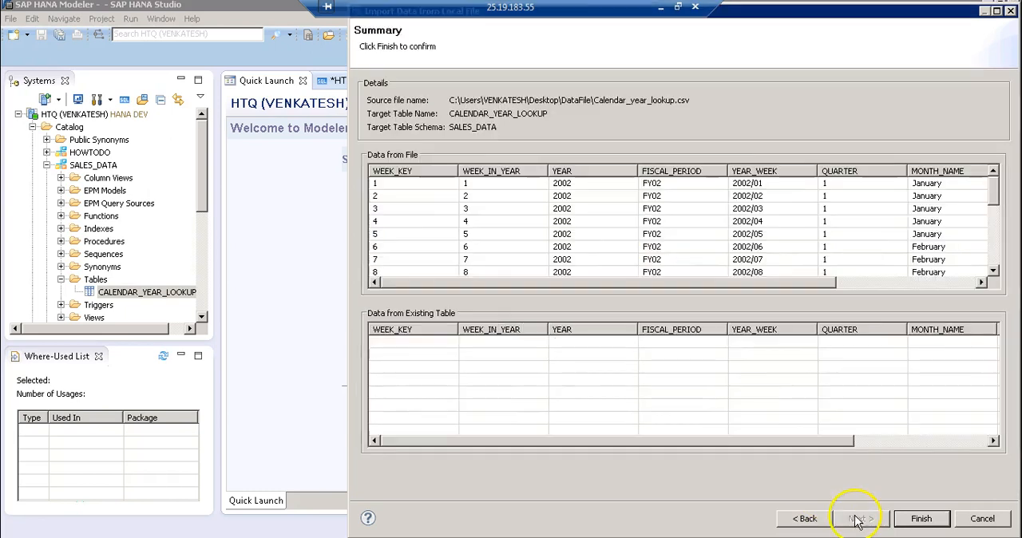
click(917, 520)
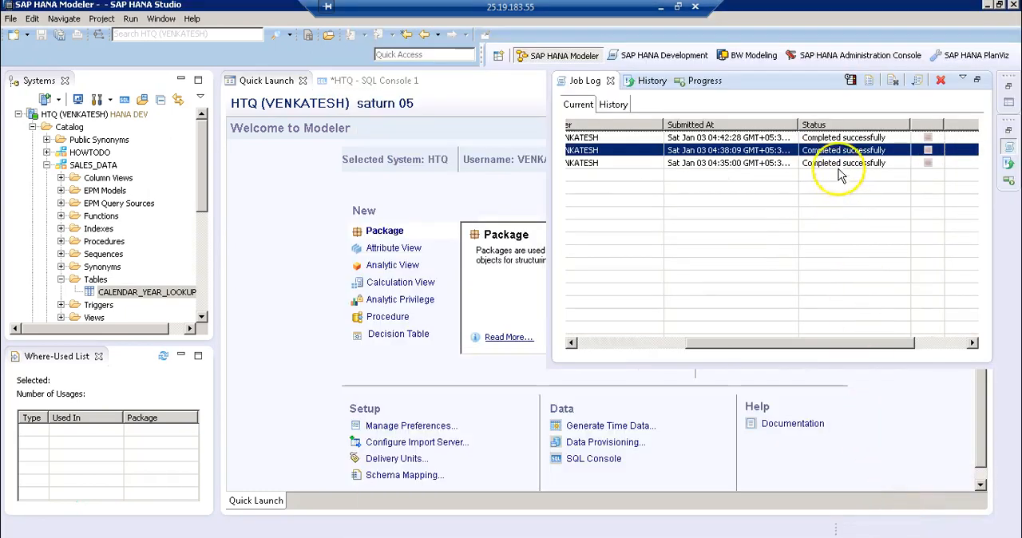
Preview the data in the CALENDAR_YEAR_LOOKUP table and close the preview
click(284, 238)
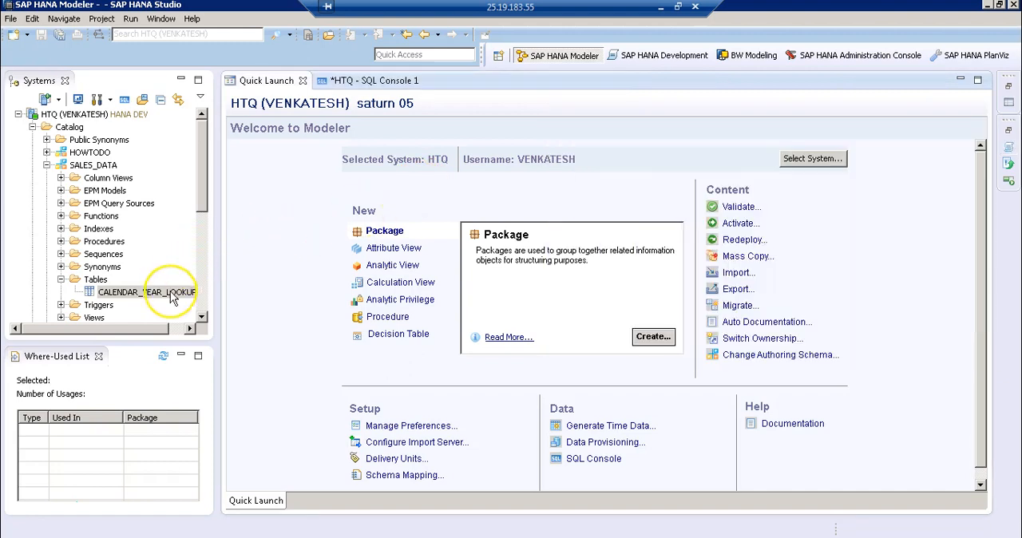
right_click(173, 295)
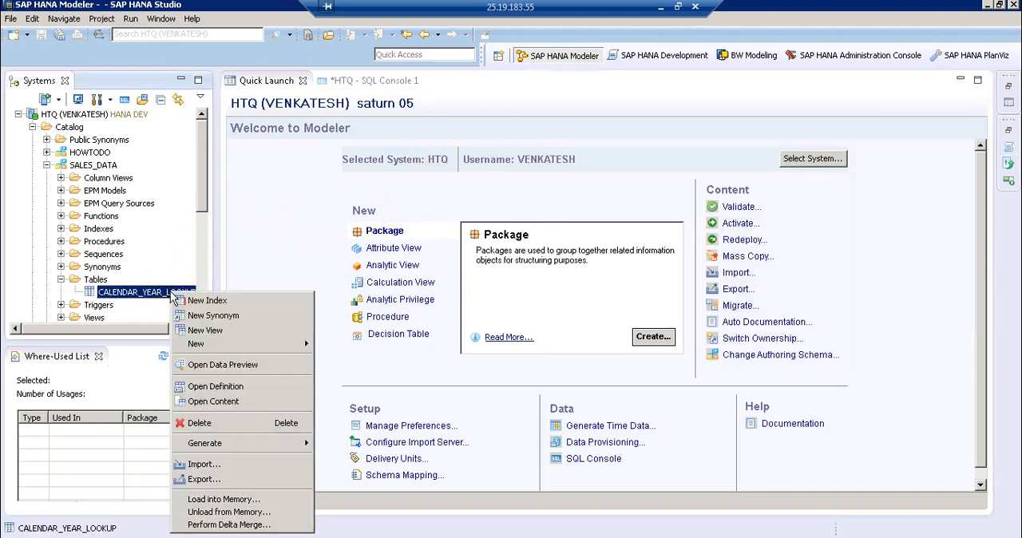
click(204, 367)
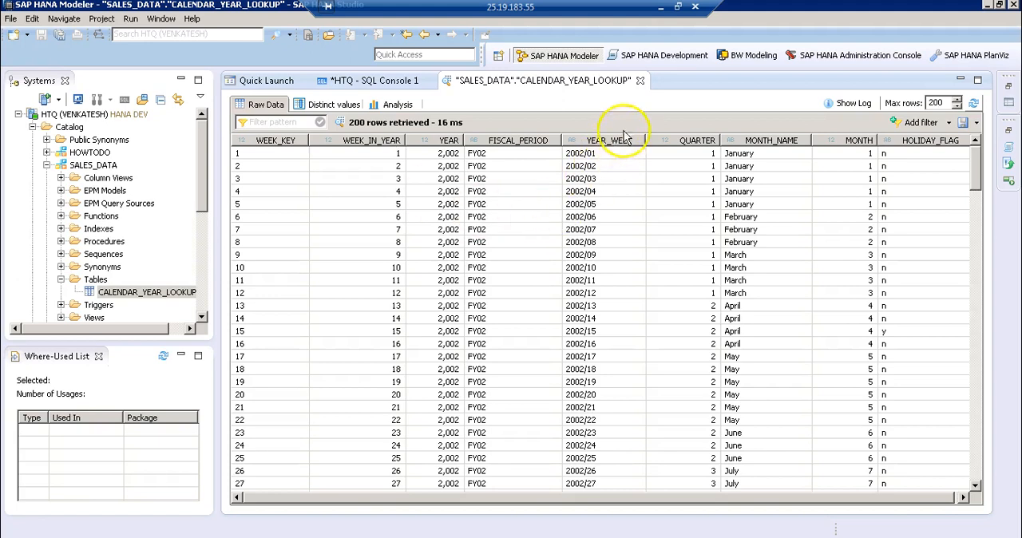
click(640, 82)
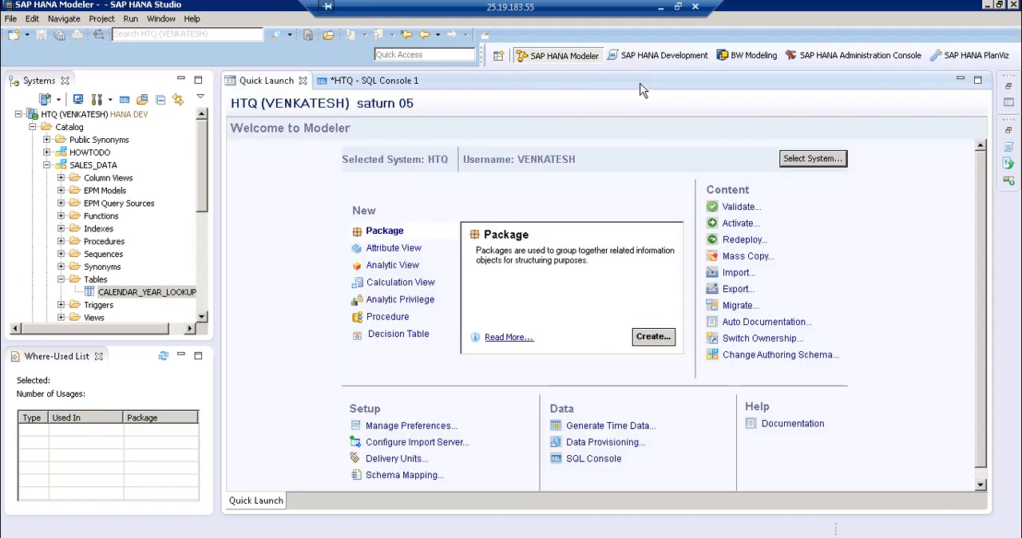
Start another import of data from a local file with Calendar_year_lookup as the source file
click(738, 276)
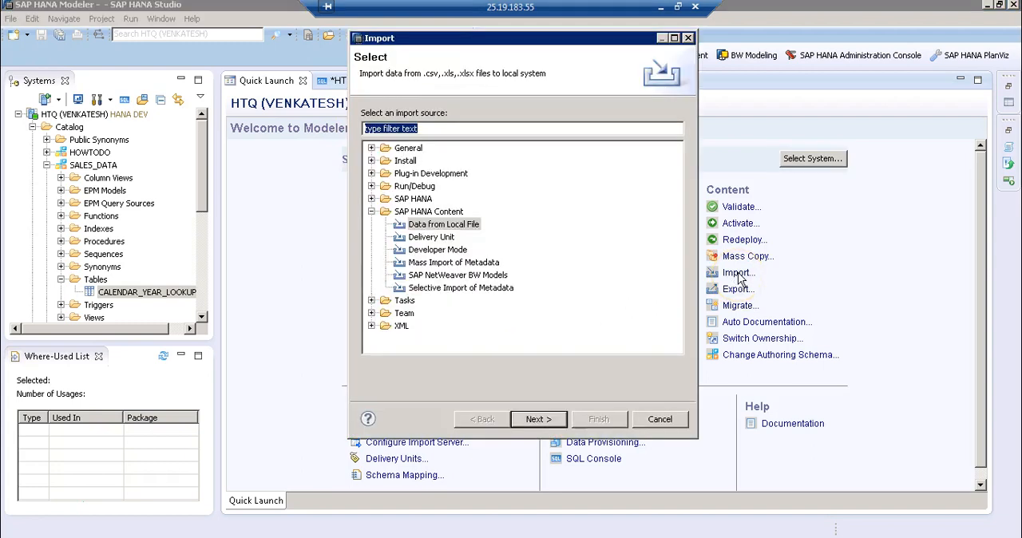
click(444, 225)
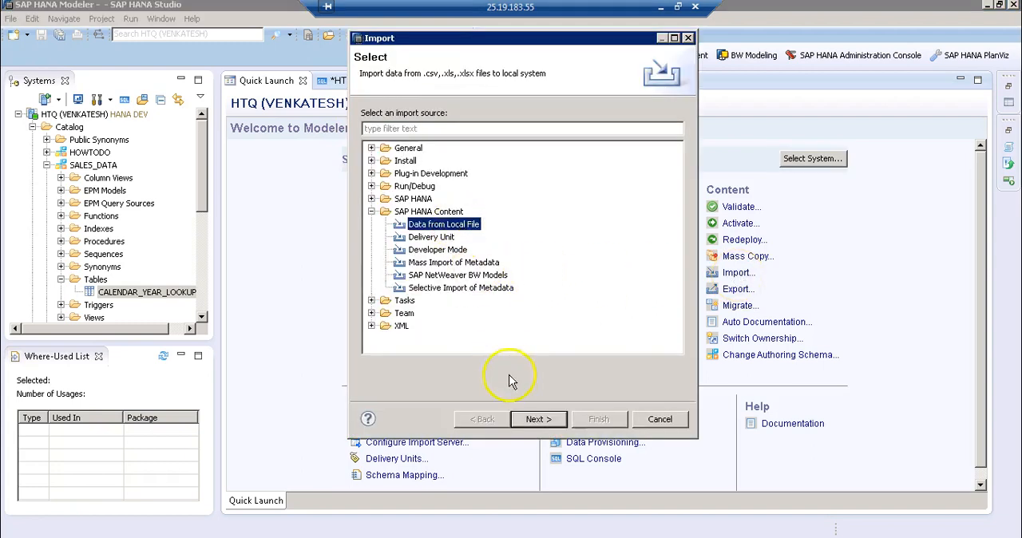
click(534, 420)
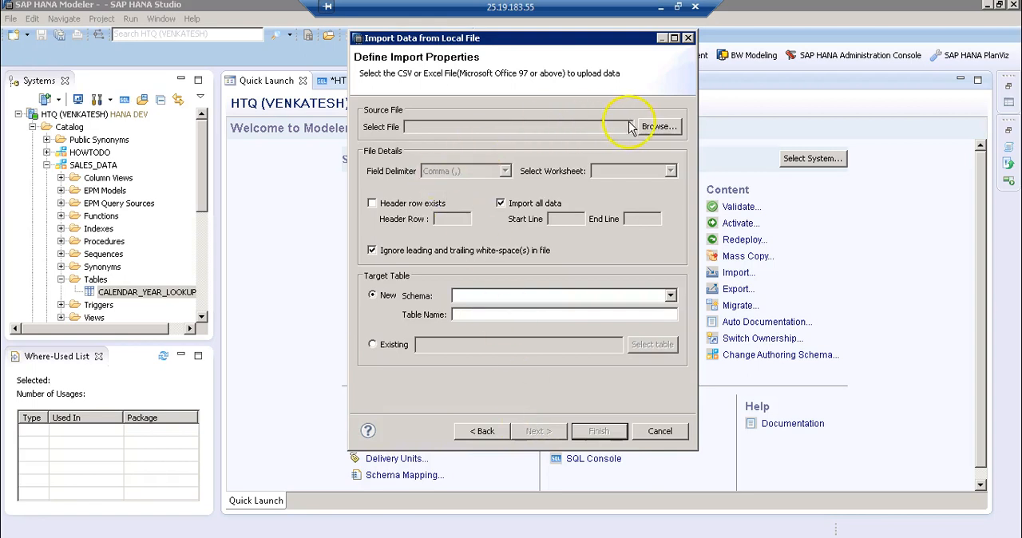
click(656, 127)
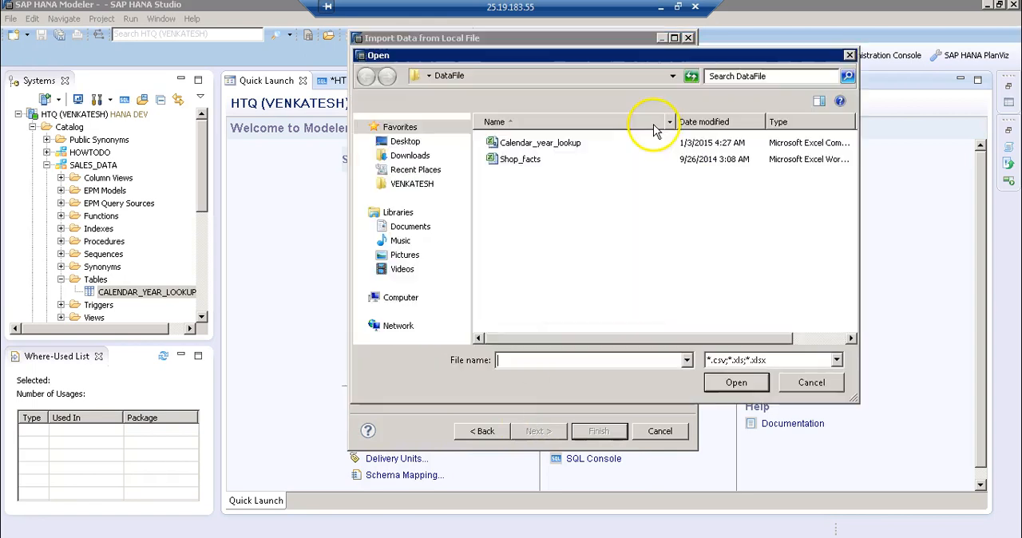
click(520, 146)
click(719, 382)
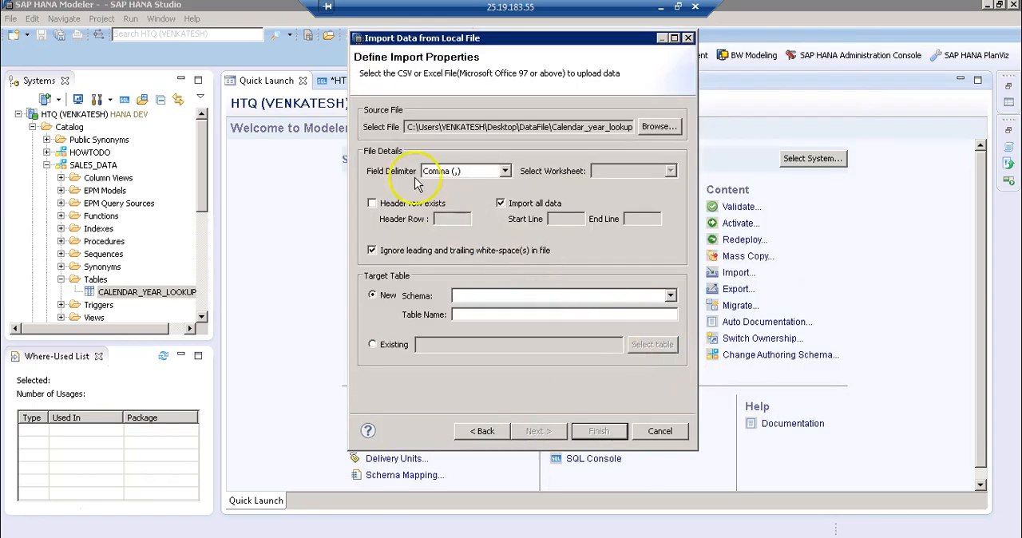
Import all data with a header row into a new table TIME_DATA in schema SALES_DATA, and widen the target Name column in its definition
click(371, 203)
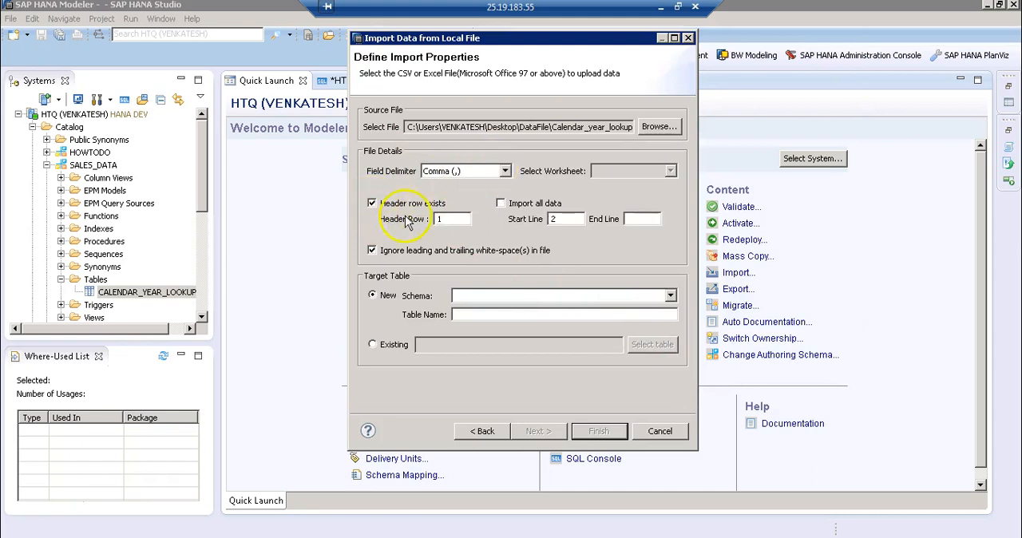
click(501, 204)
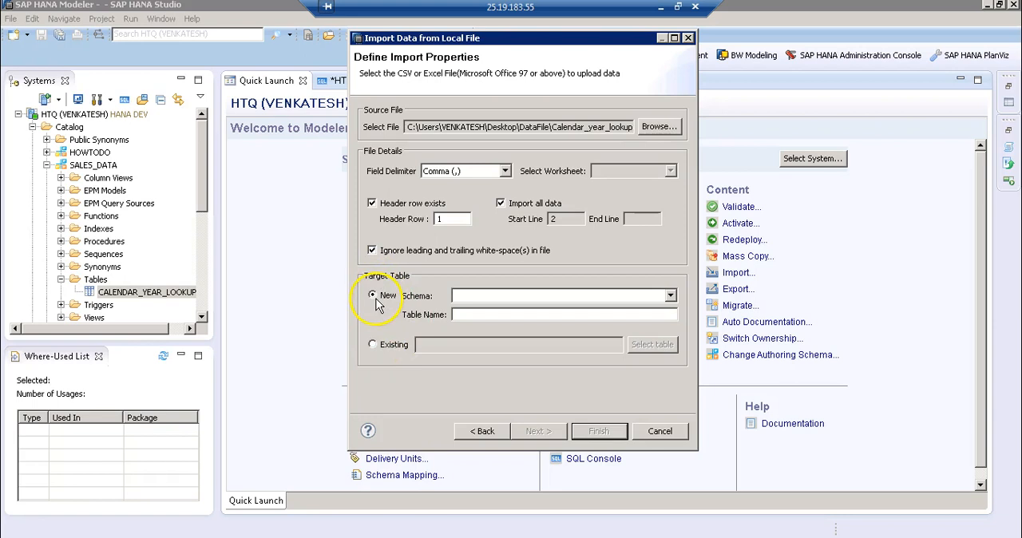
click(496, 297)
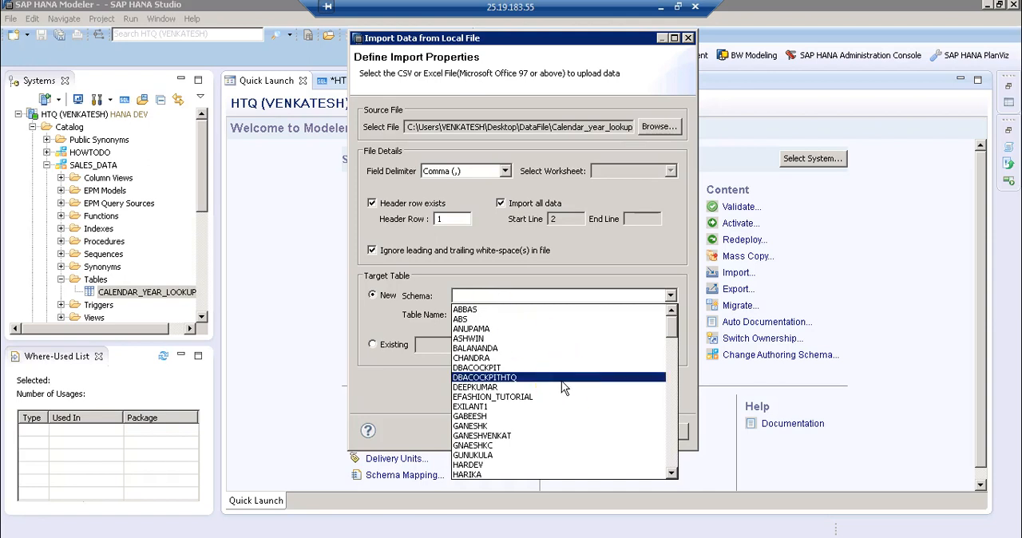
key(s)
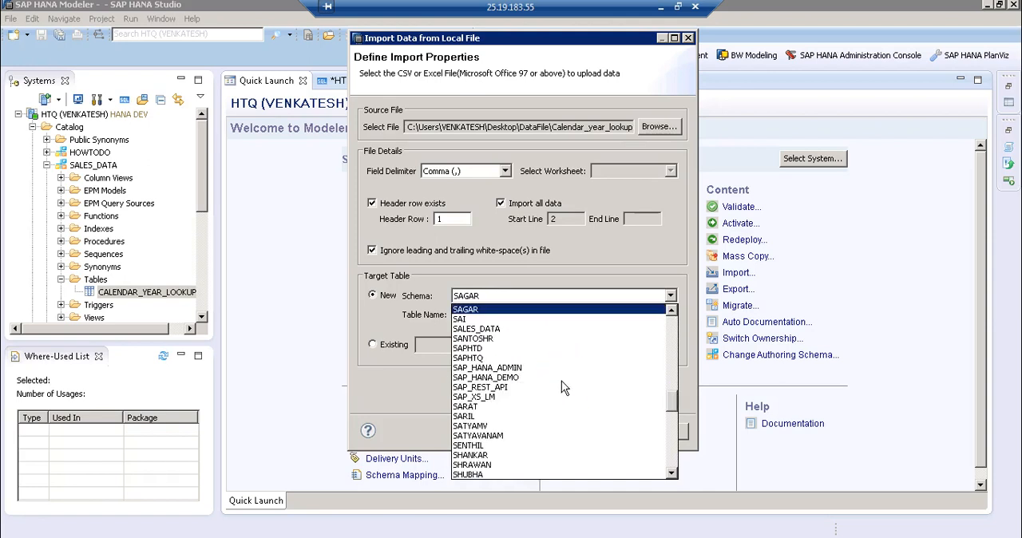
click(495, 328)
click(499, 317)
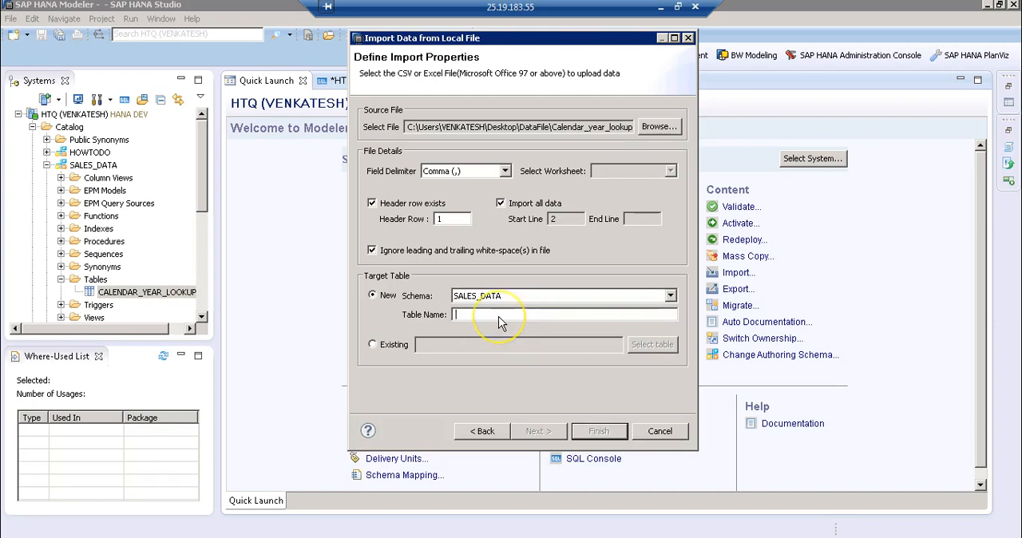
text(TIME_DATA)
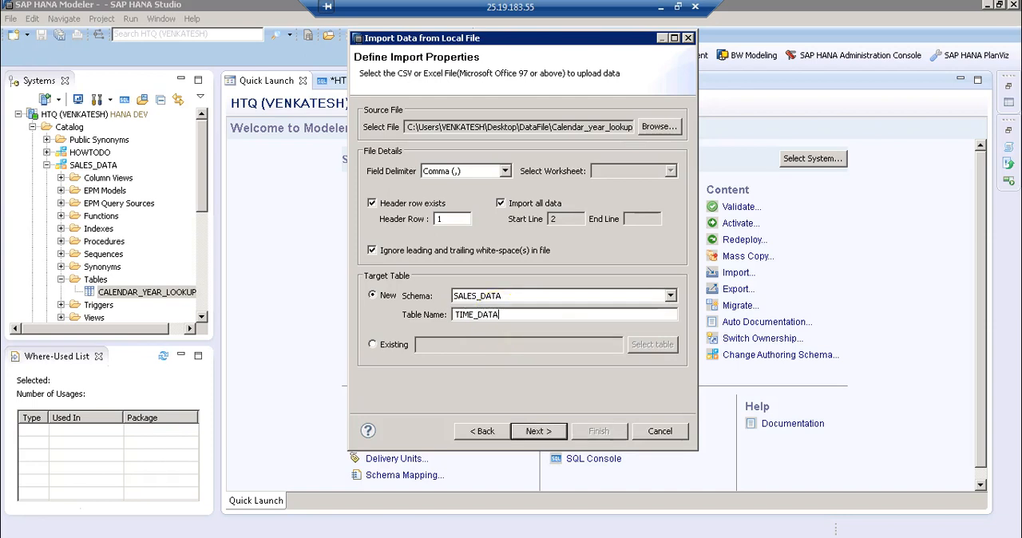
click(533, 431)
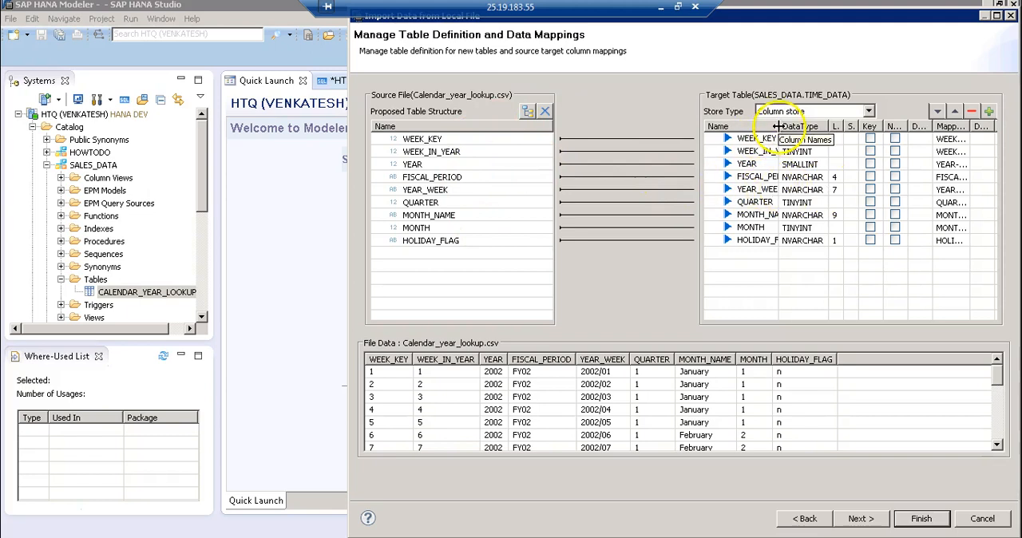
drag(797, 126, 799, 127)
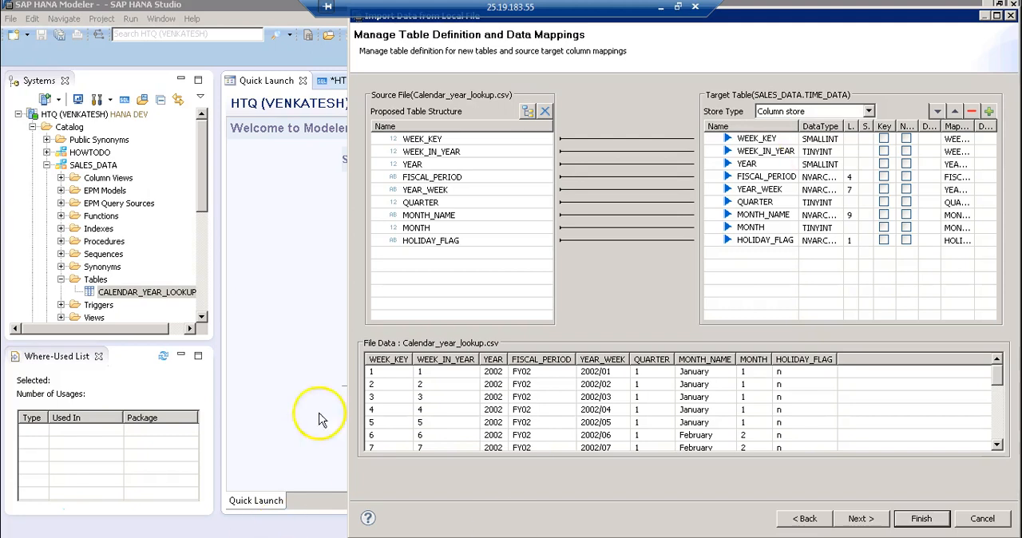
Switch to the Word document and add the lines "SMALLINT – 4 (9999)" and "TINYINT – 2 (99)" below "Excel Sheets"
click(661, 9)
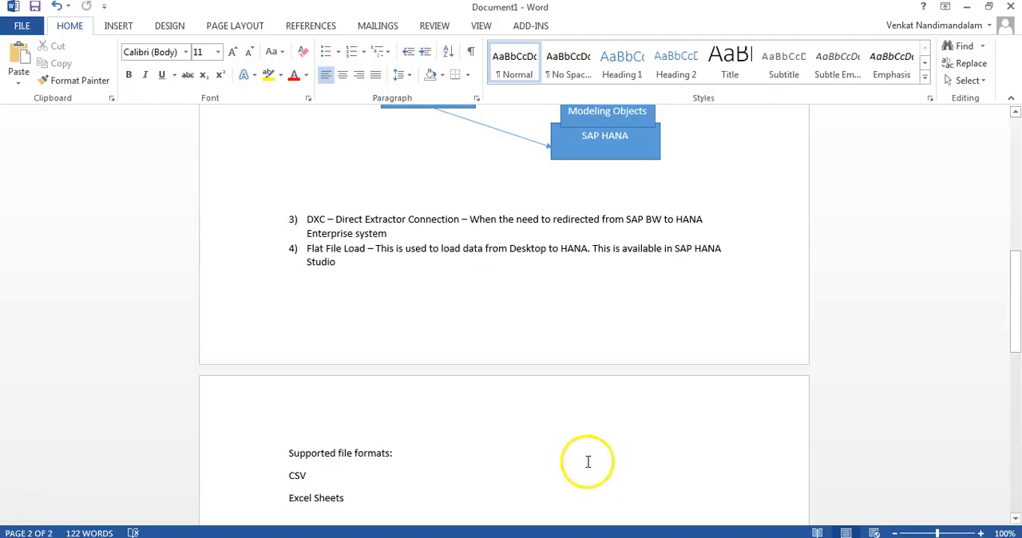
click(522, 456)
scroll(507, 455, down, 1)
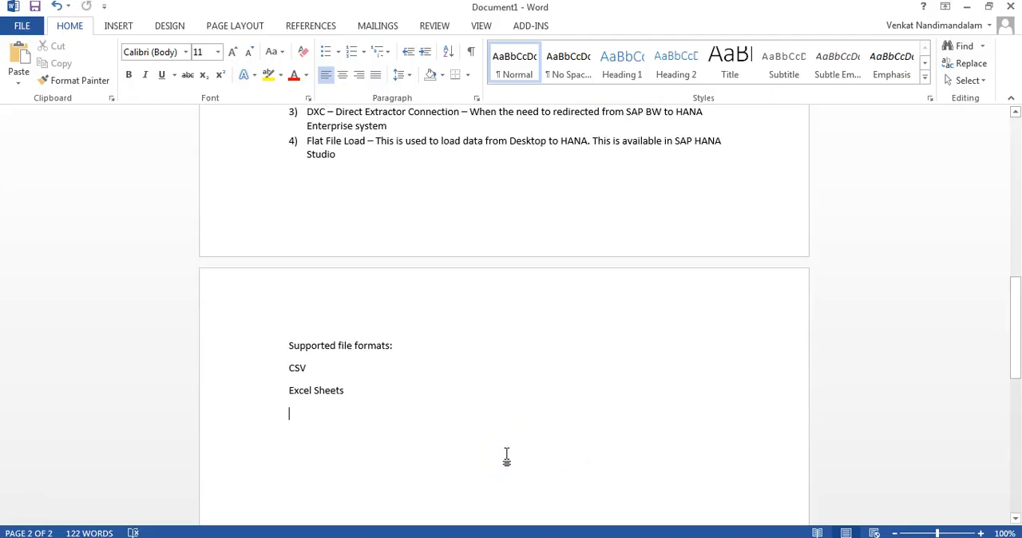
text(SMALLINT – 4 (9999)
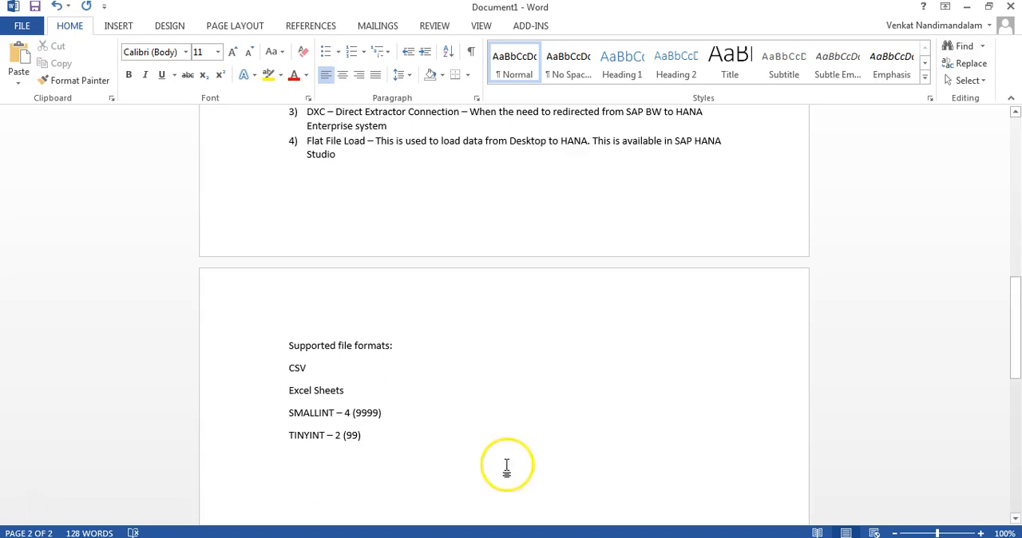
click(362, 412)
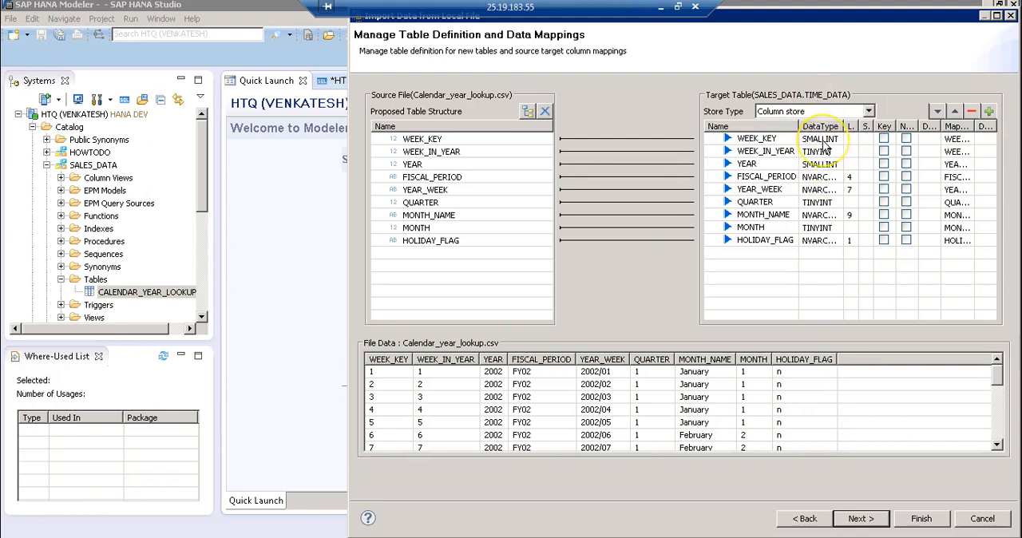
Return to the import in SAP HANA Studio, mark WEEK_KEY as a key column of TIME_DATA, and open its data type
click(820, 139)
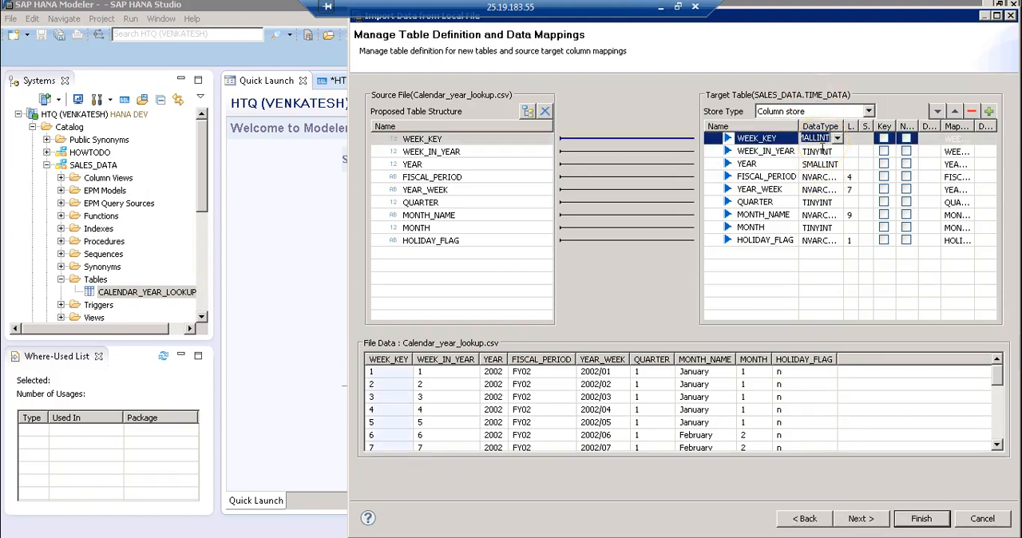
click(818, 151)
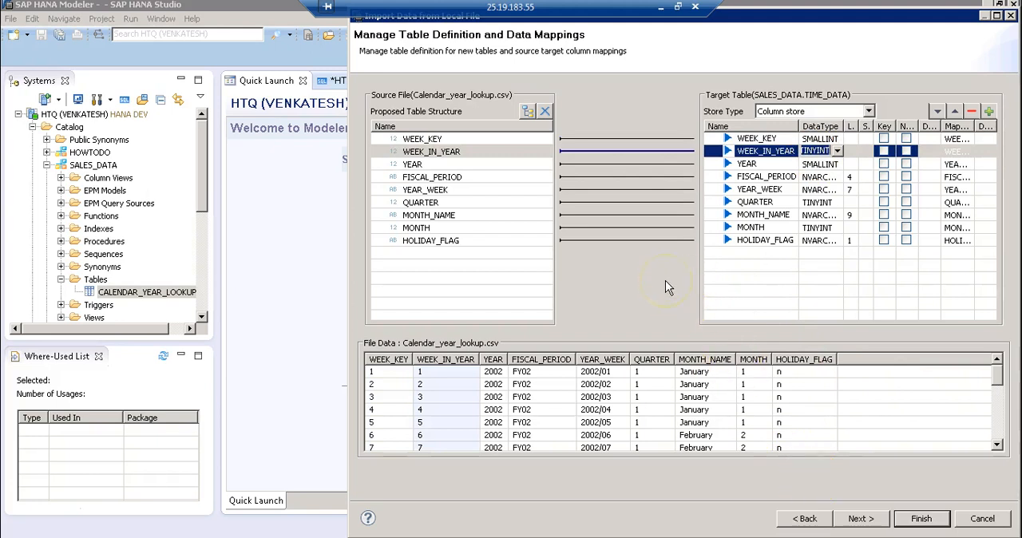
click(884, 139)
click(884, 139)
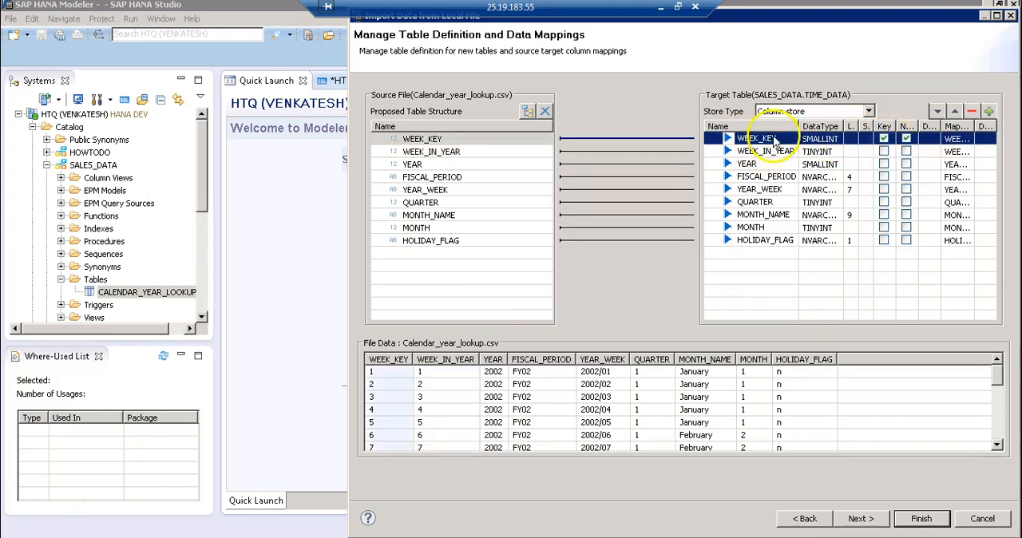
click(826, 142)
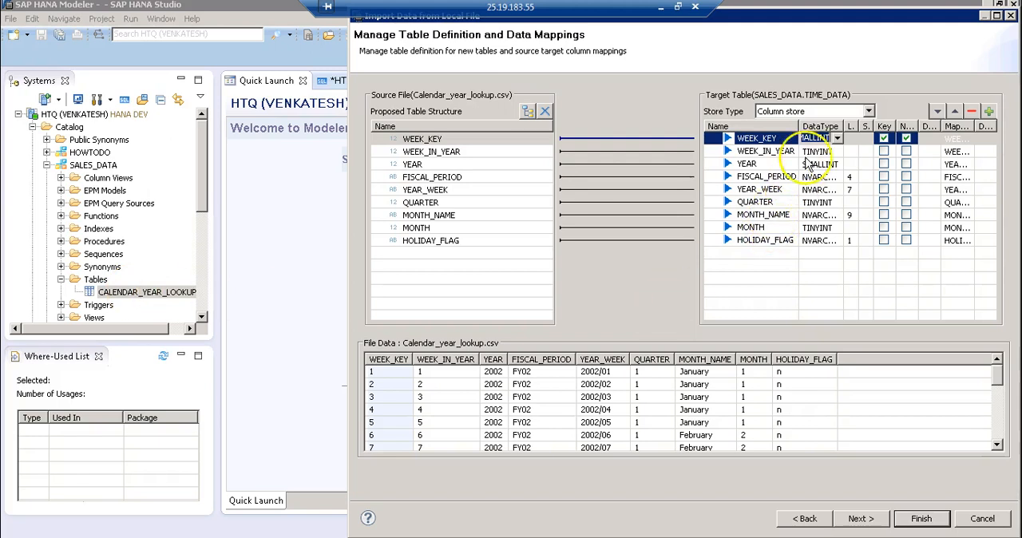
Set the data types of the target columns WEEK_KEY and WEEK_IN_YEAR to INTEGER
click(837, 138)
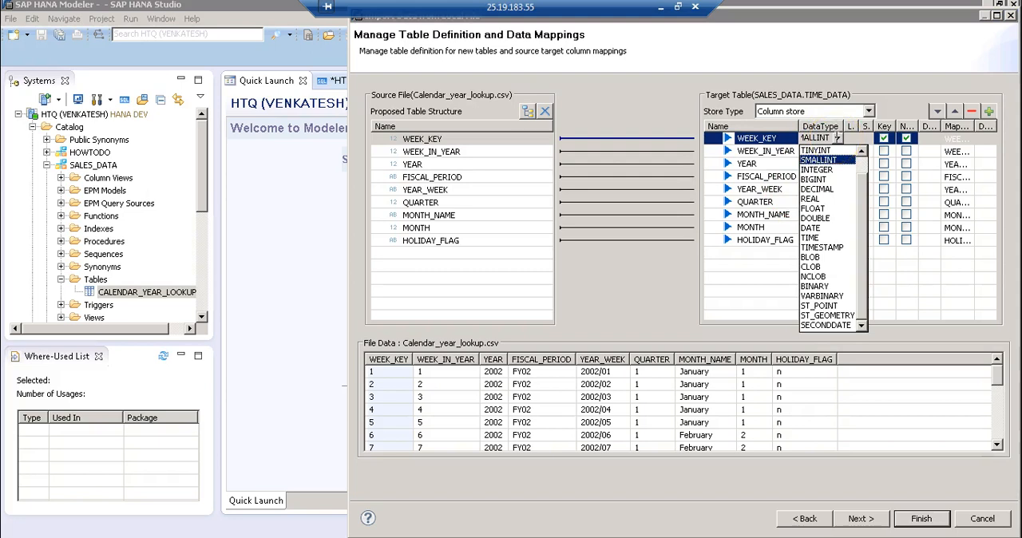
click(826, 170)
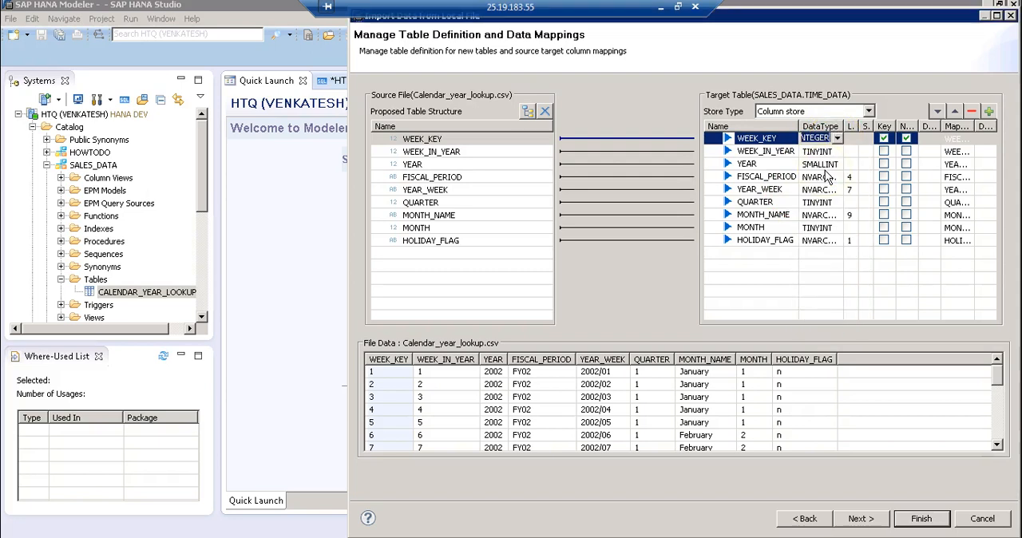
click(826, 168)
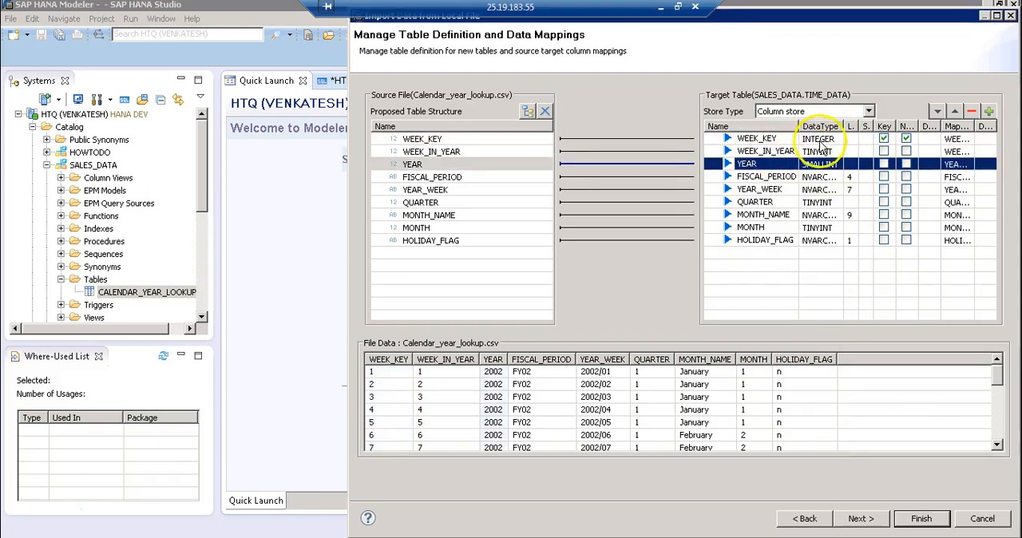
click(821, 151)
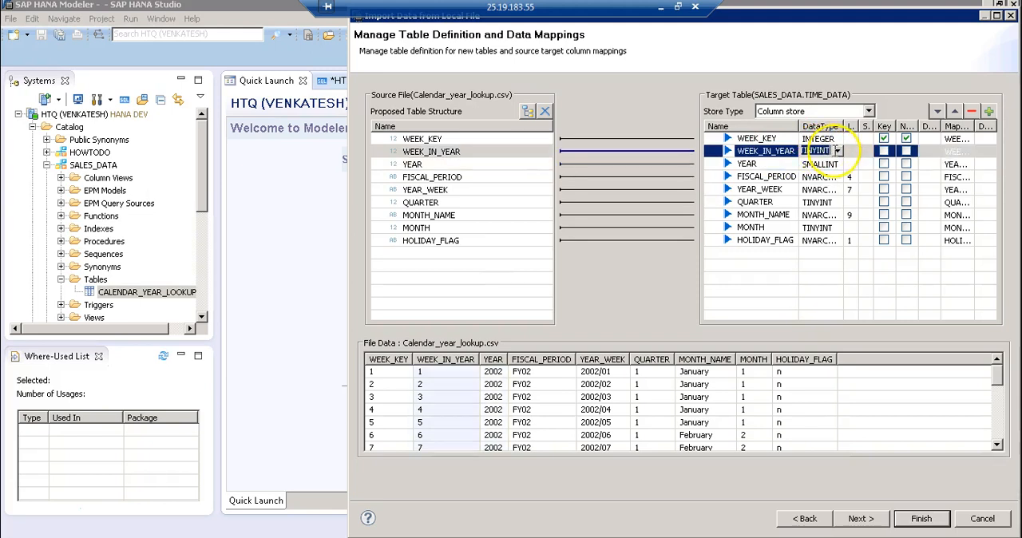
click(837, 152)
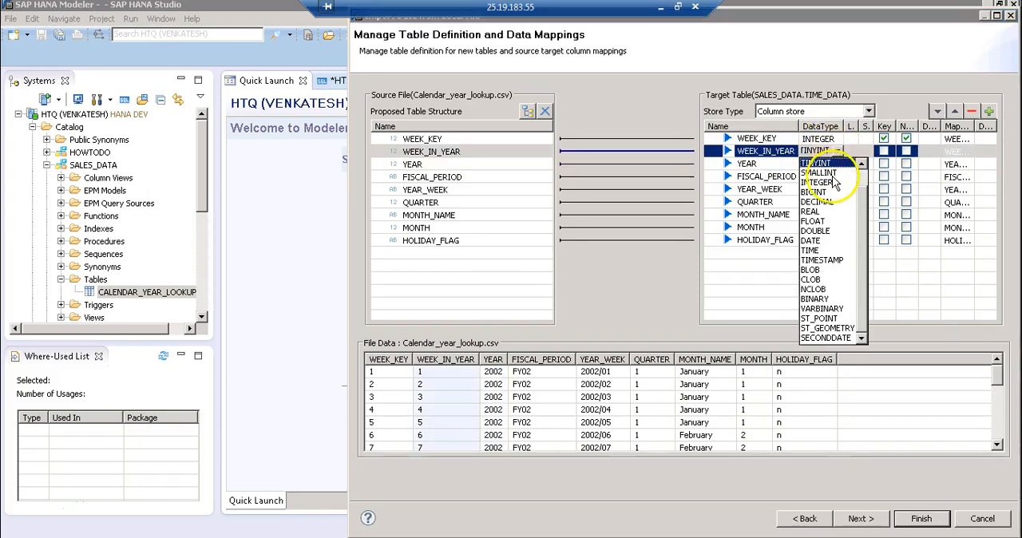
click(833, 188)
click(831, 177)
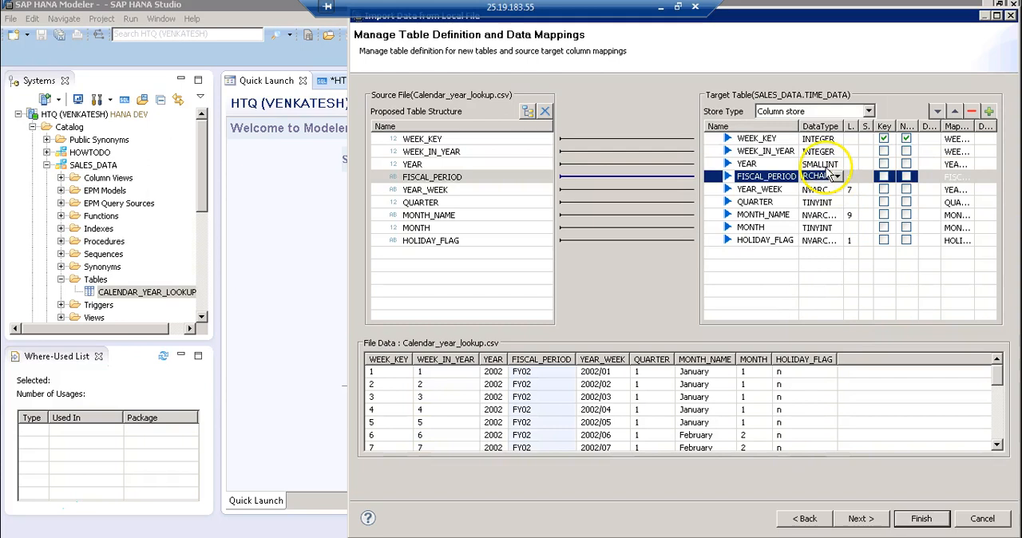
Set the data type of the target column YEAR to INTEGER and widen the DataType column of the table definition
click(825, 165)
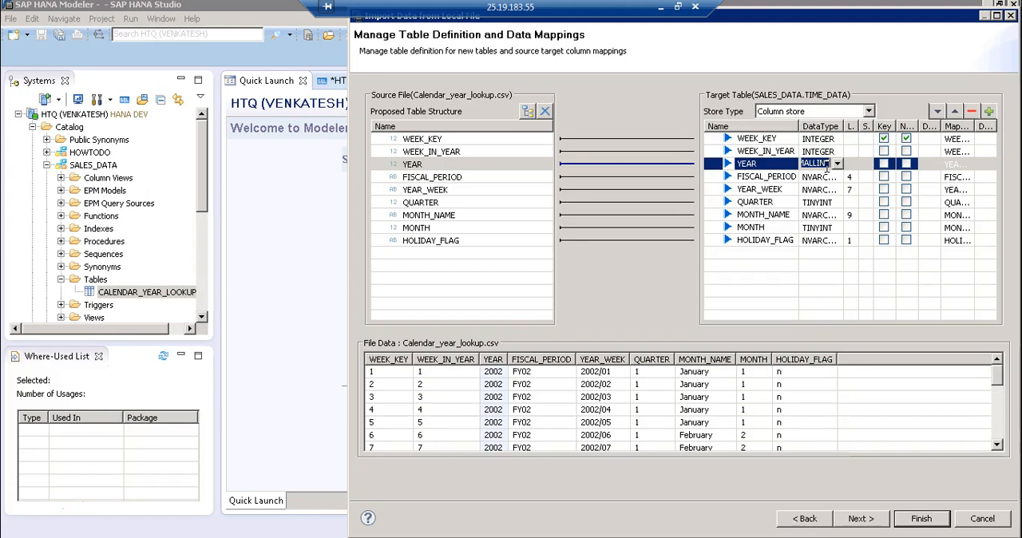
click(837, 164)
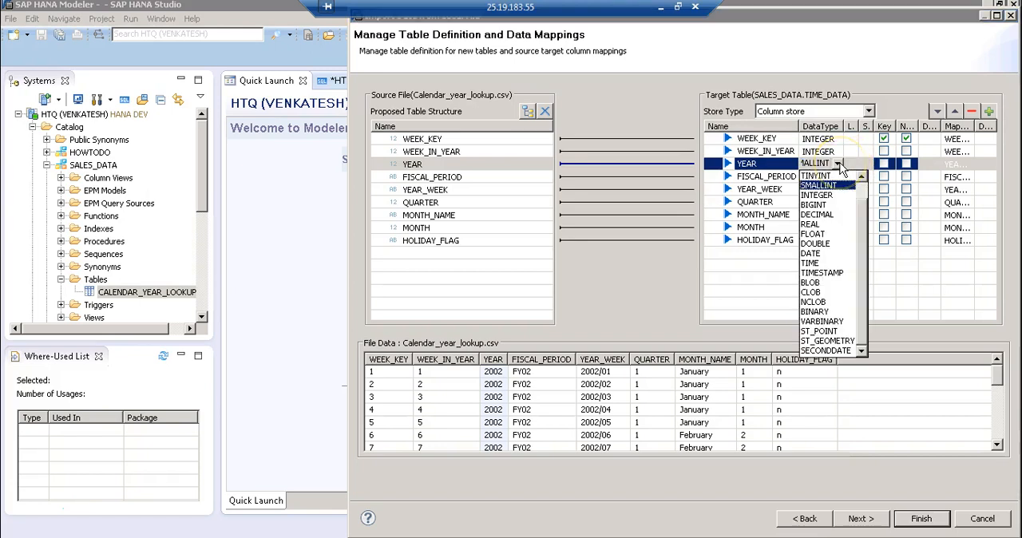
click(834, 196)
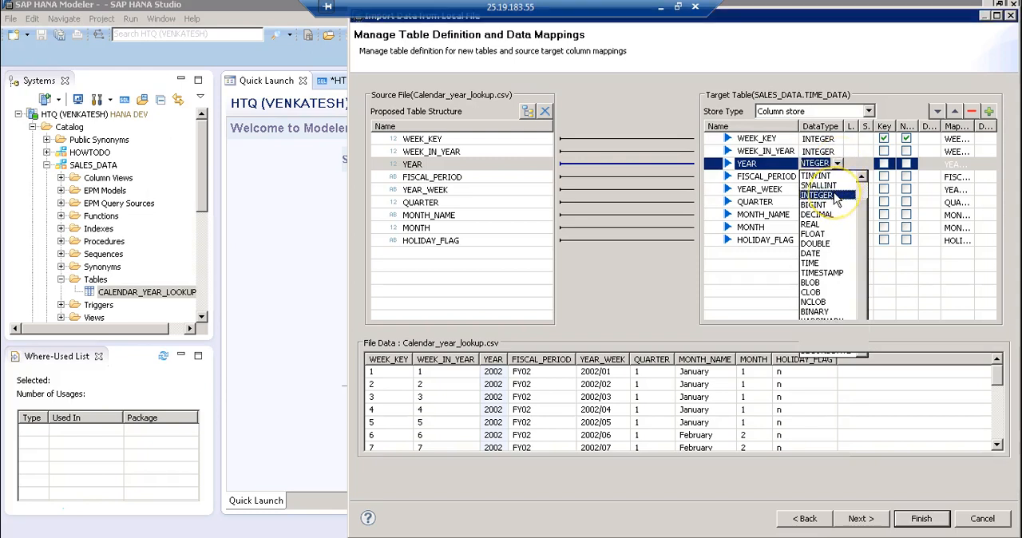
drag(845, 126, 862, 126)
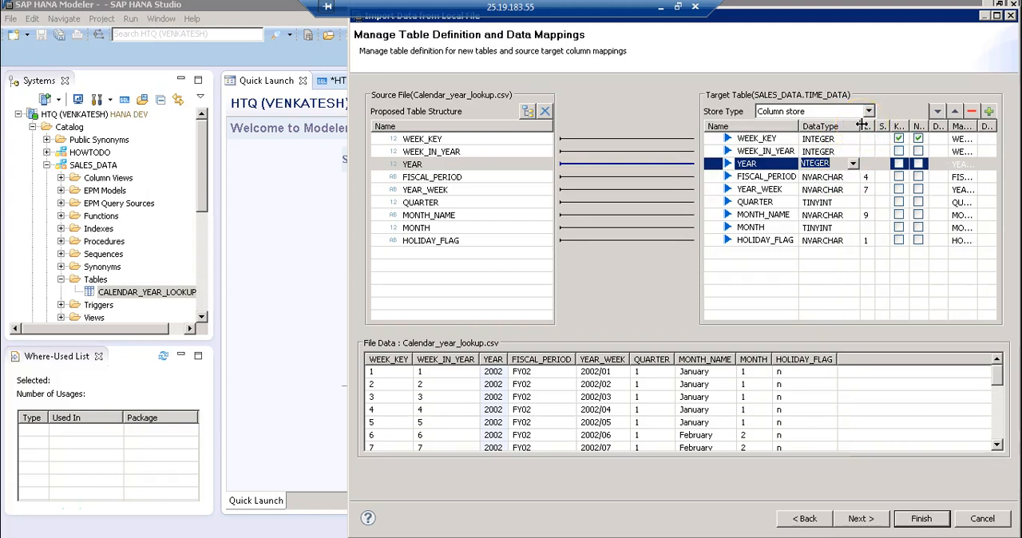
Try INTEGER as the data type of the target column FISCAL_PERIOD, and set it back to NVARCHAR
click(836, 177)
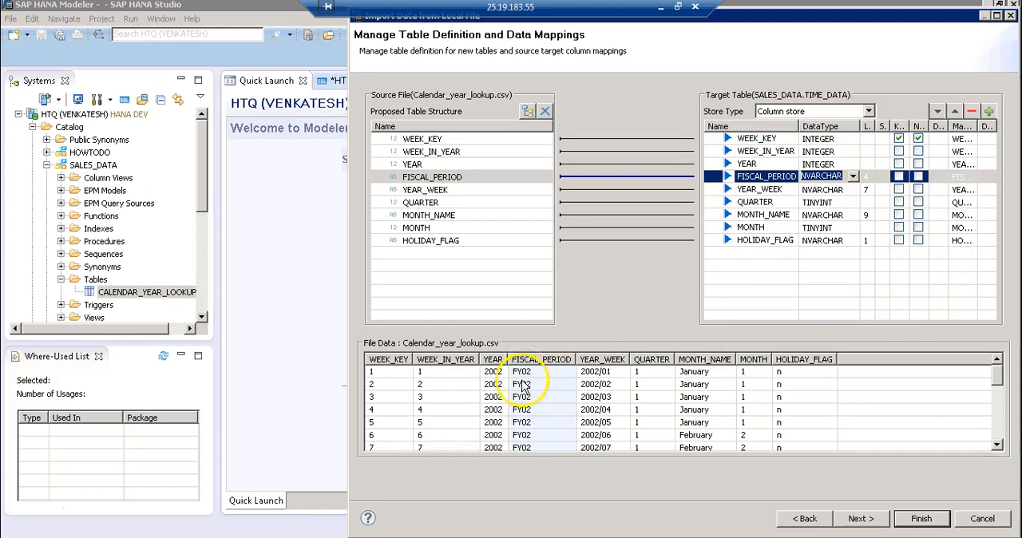
click(853, 176)
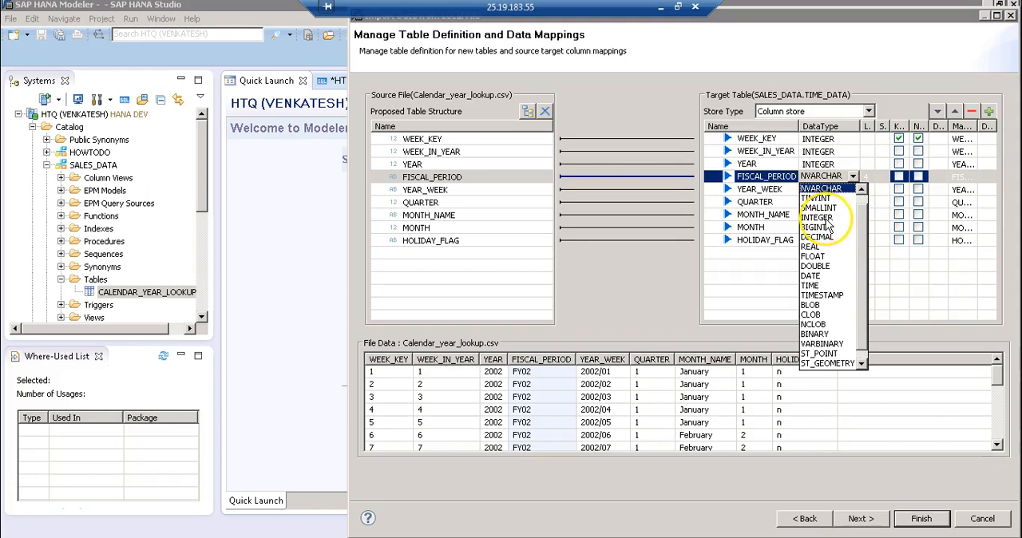
click(826, 219)
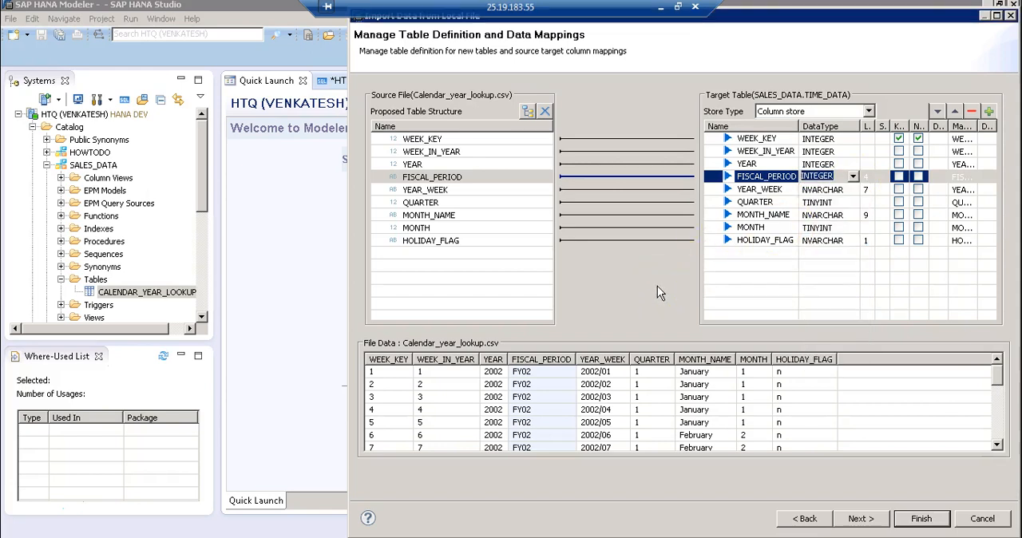
click(814, 190)
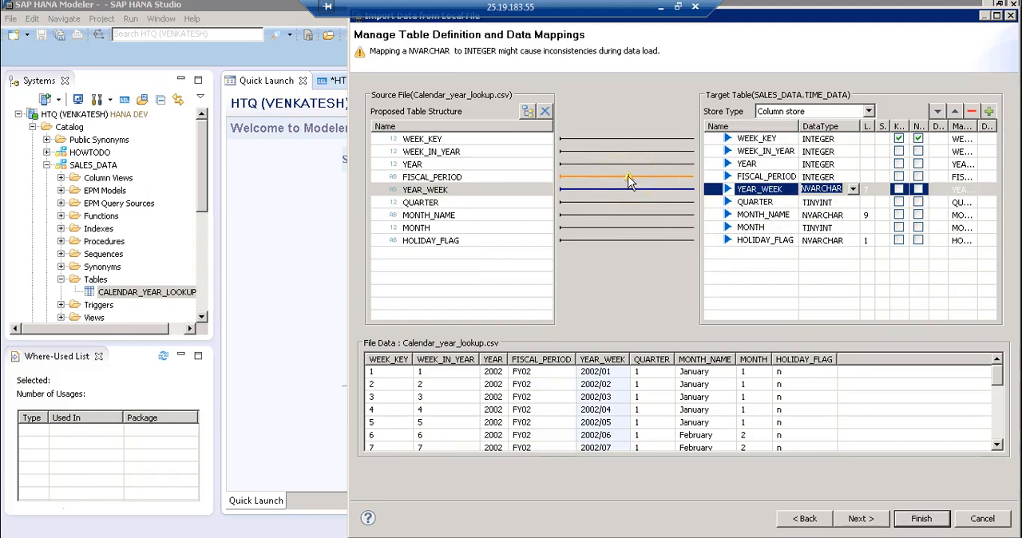
click(838, 176)
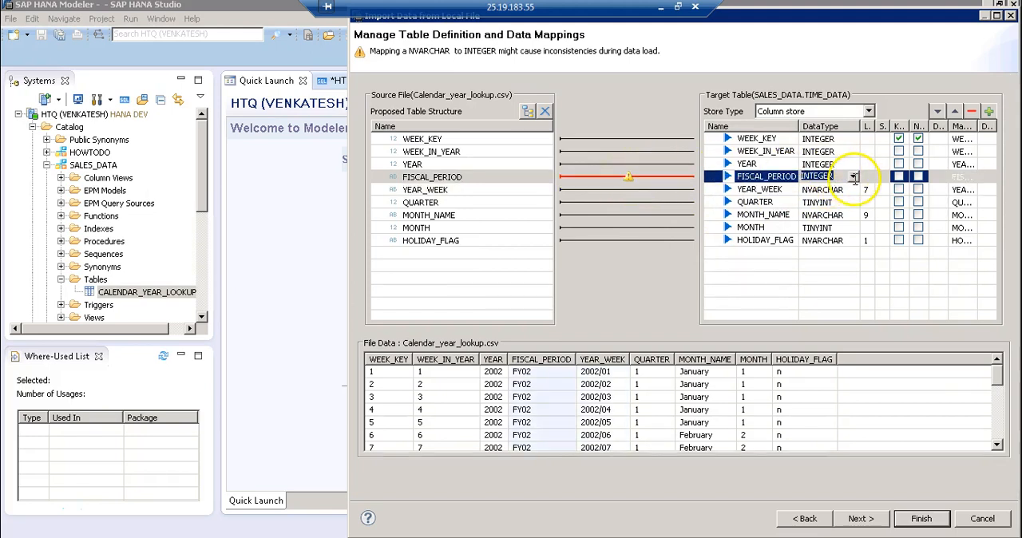
click(852, 175)
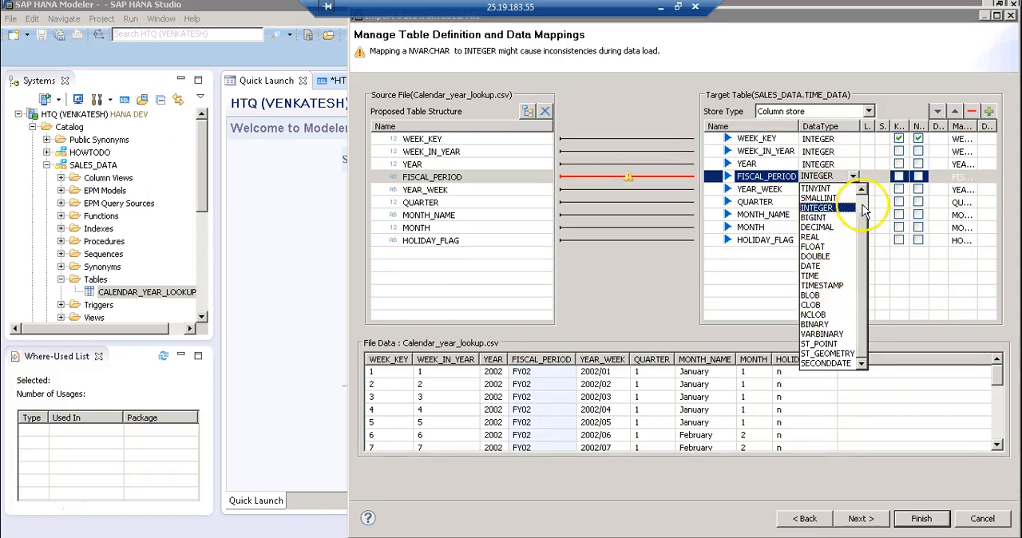
scroll(859, 208, up, 1)
click(829, 199)
Set the lengths of the NVARCHAR columns FISCAL_PERIOD and YEAR_WEEK to 10
click(868, 178)
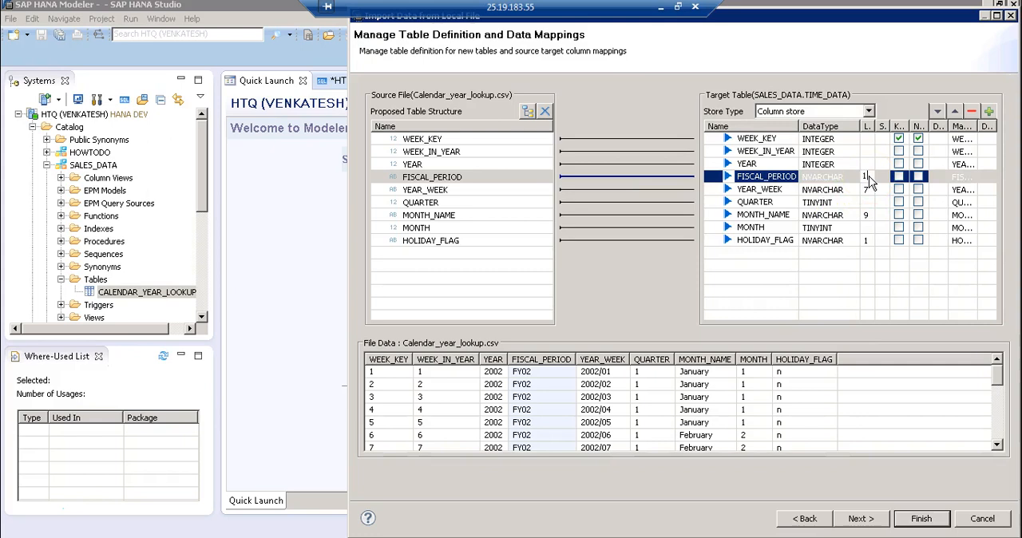
text(0)
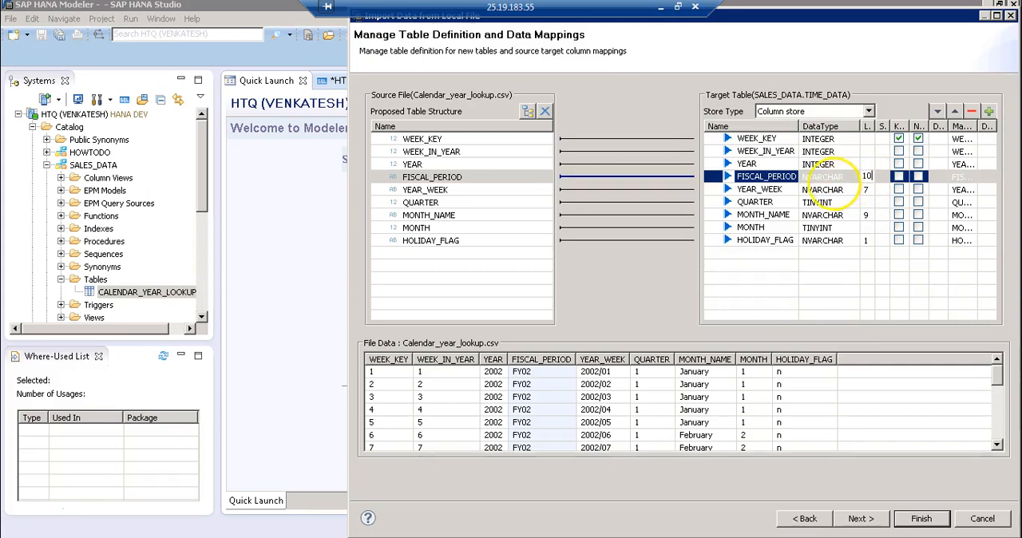
click(807, 190)
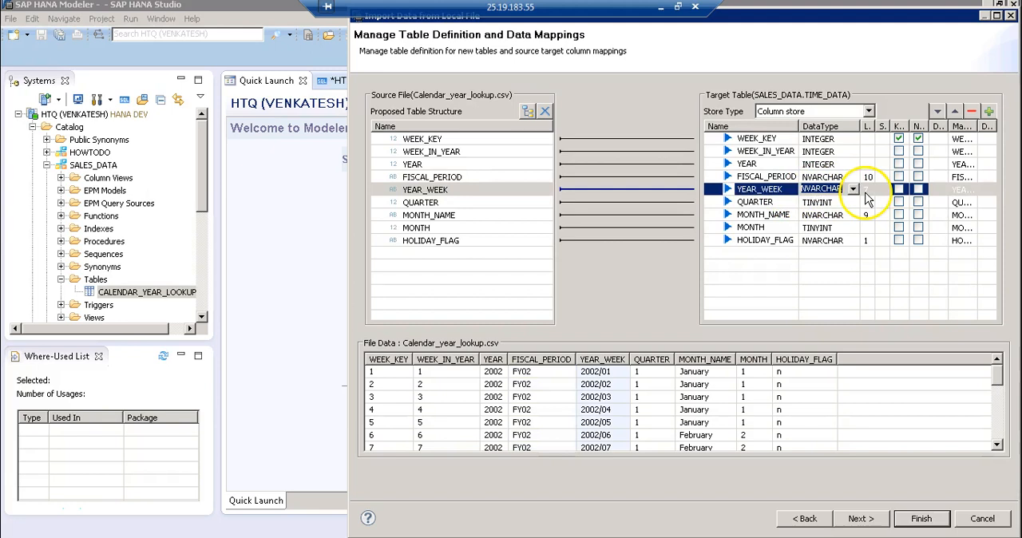
click(868, 191)
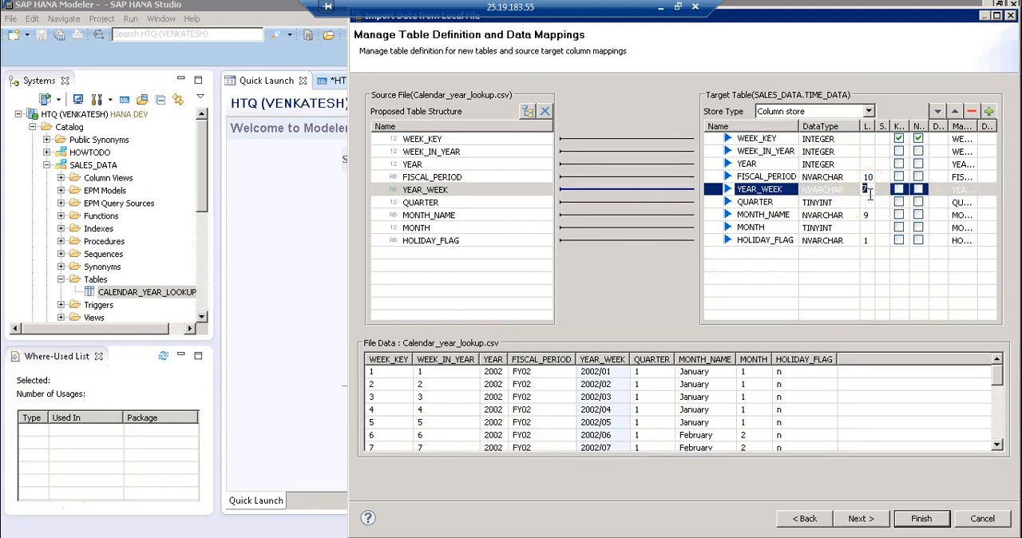
text(10)
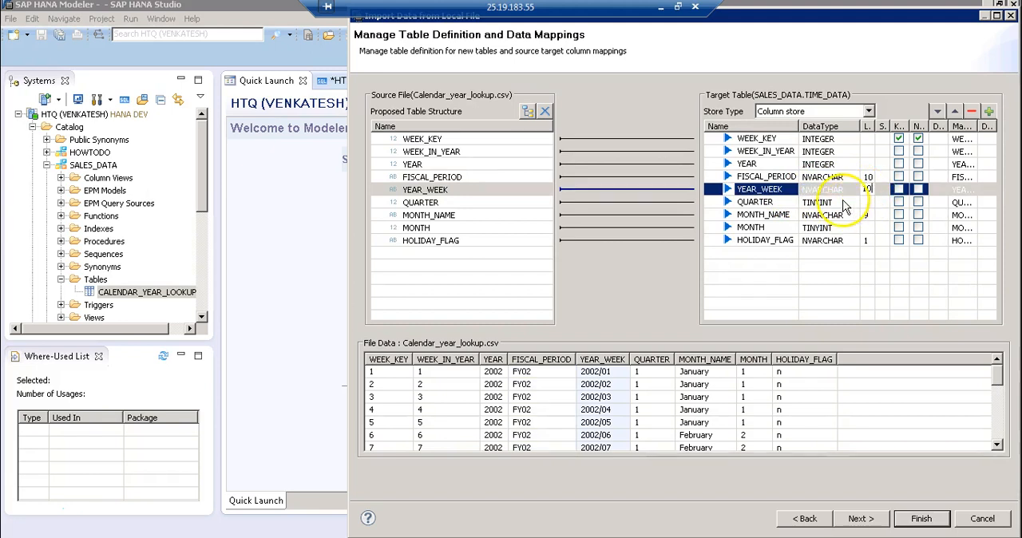
Set the data type of QUARTER to INTEGER and the length of MONTH_NAME to 15
click(855, 202)
click(853, 203)
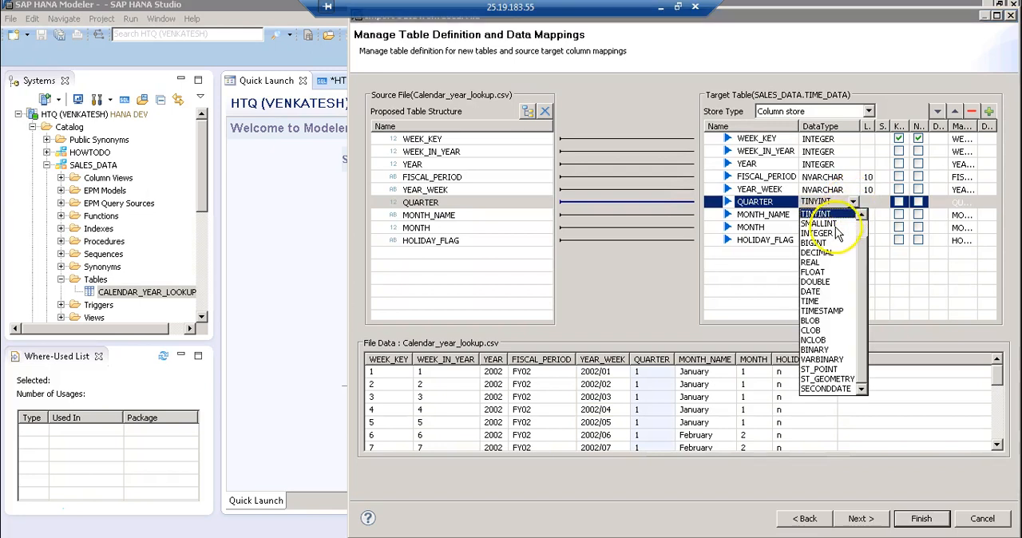
click(835, 234)
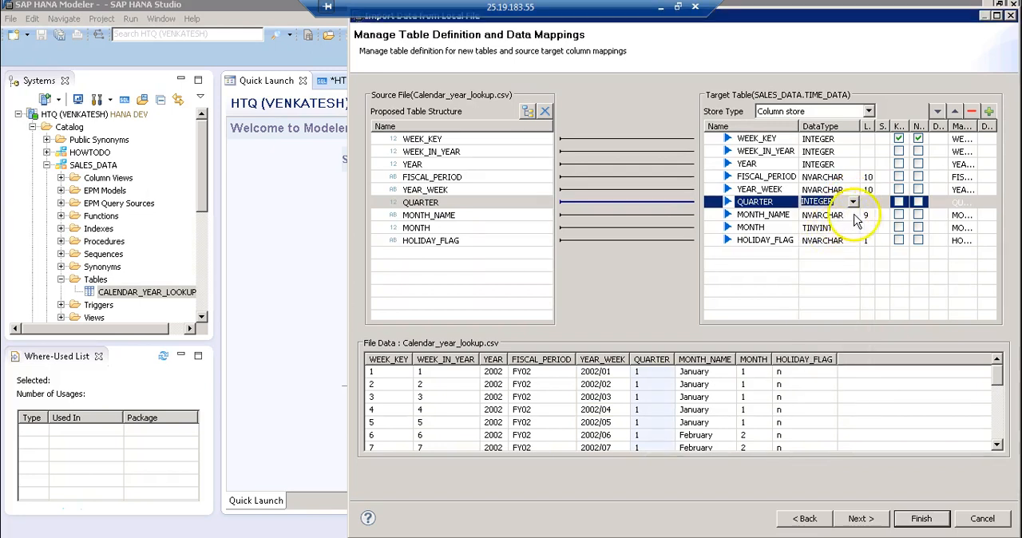
click(866, 215)
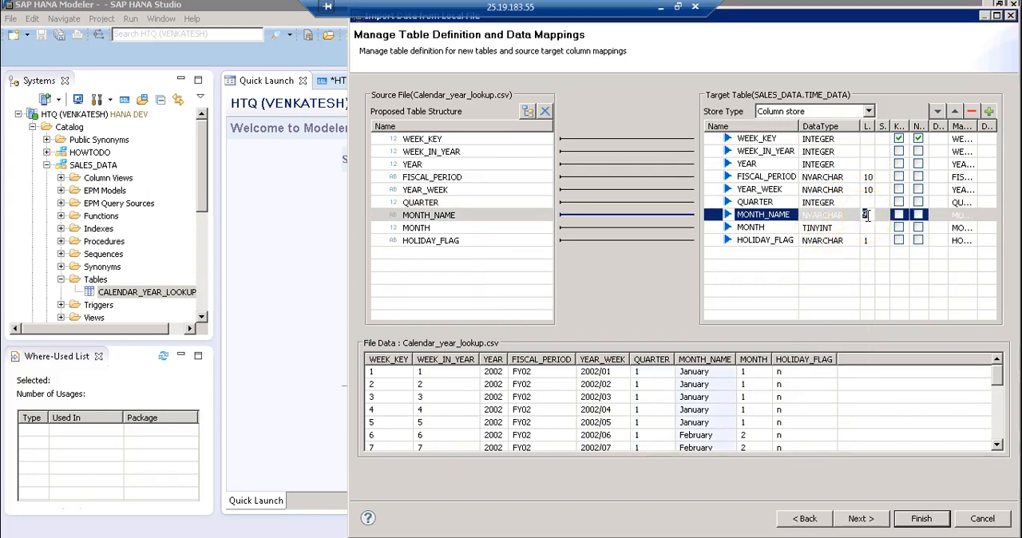
text(15)
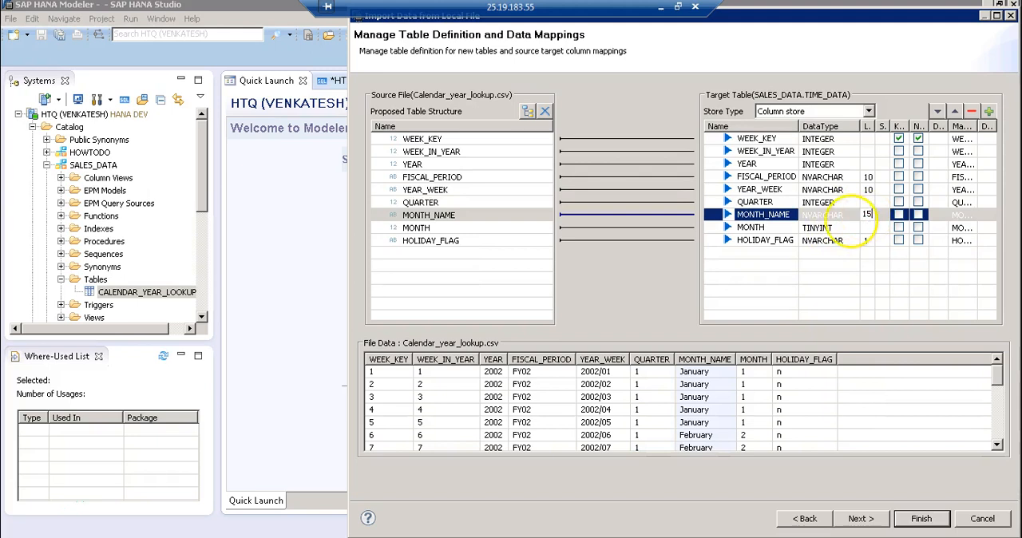
Set the data type of the target column MONTH to INTEGER
click(853, 229)
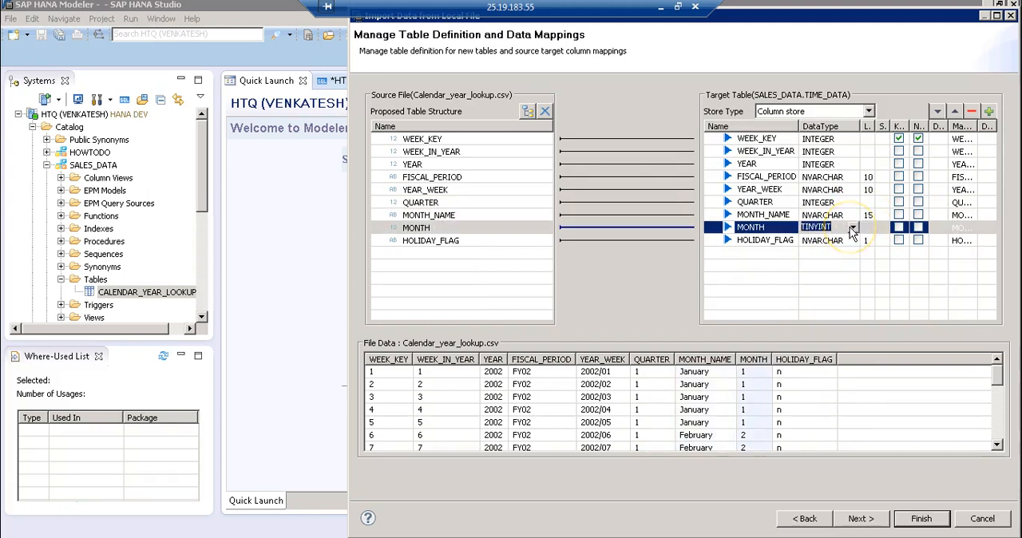
click(851, 229)
click(851, 255)
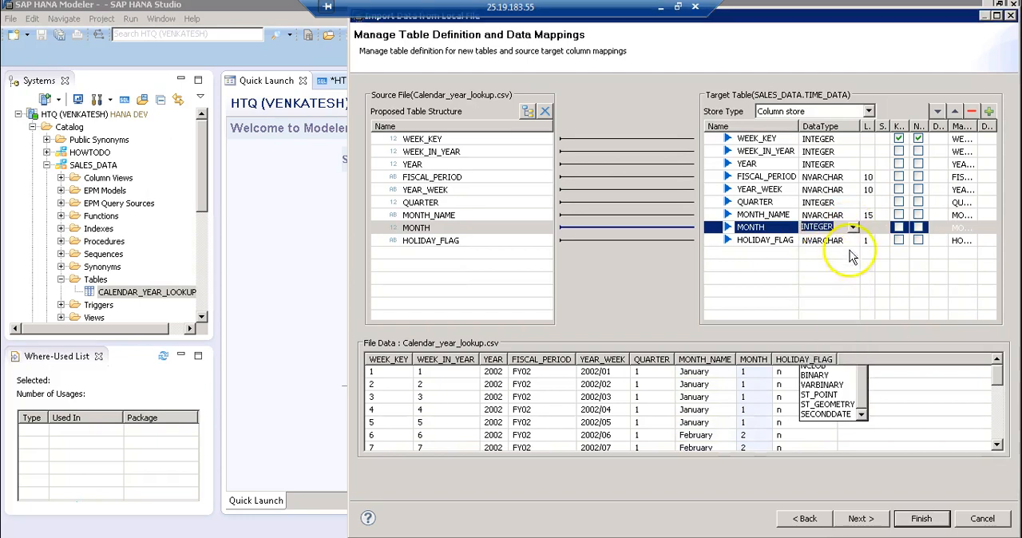
Check the length of HOLIDAY_FLAG, and continue through the summary to finish the import into TIME_DATA
click(845, 240)
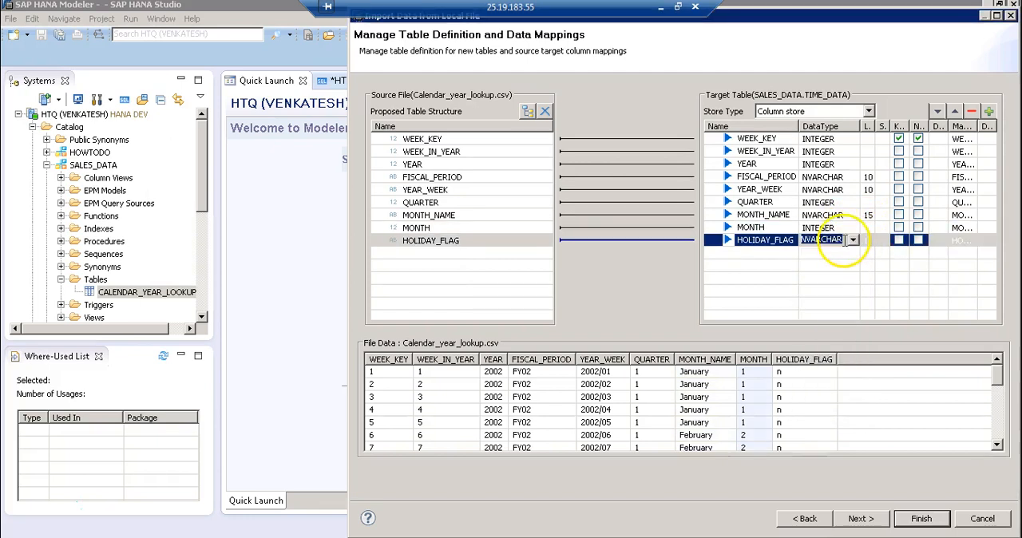
click(867, 241)
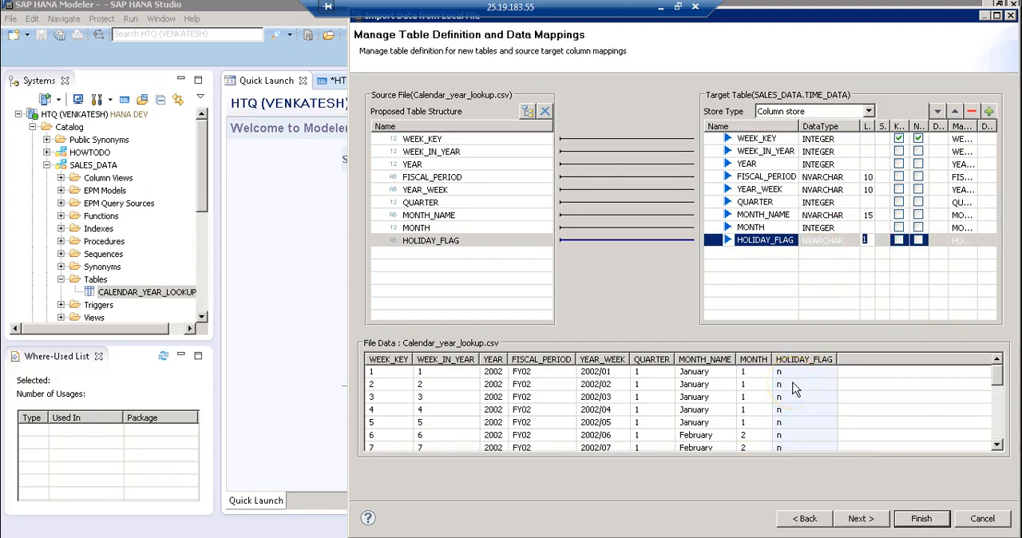
click(870, 241)
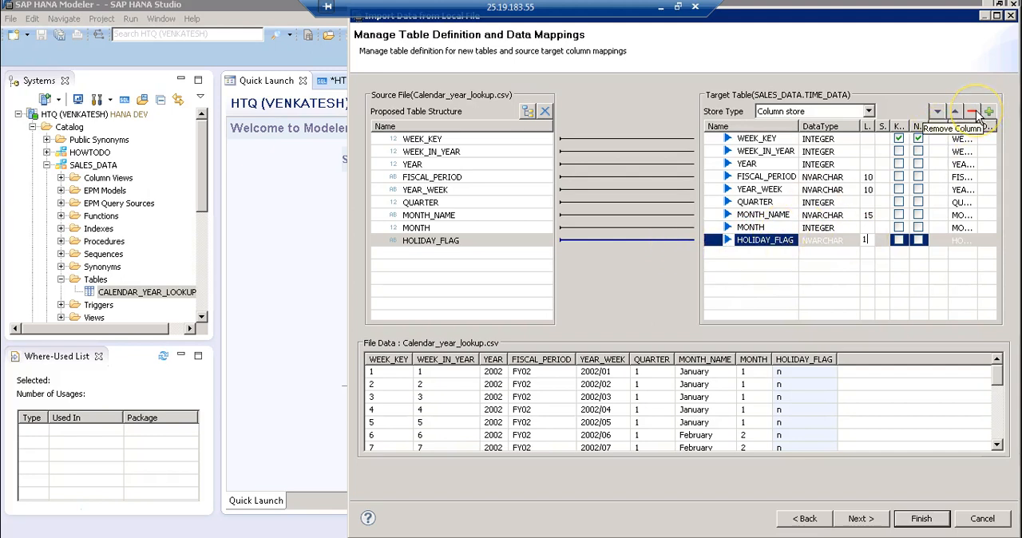
click(857, 519)
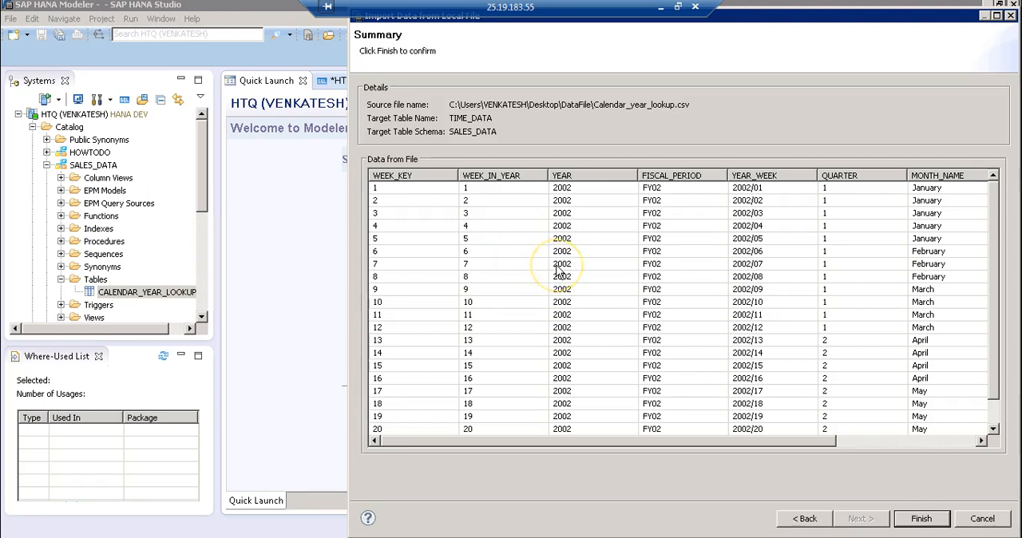
click(921, 519)
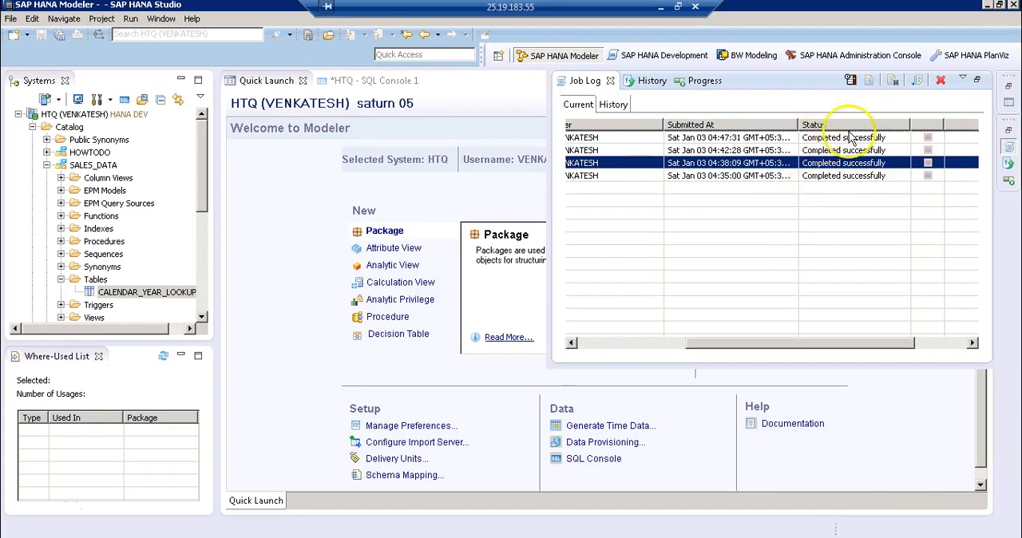
Refresh the Tables folder of the SALES_DATA schema and select the TIME_DATA table
click(95, 279)
right_click(91, 281)
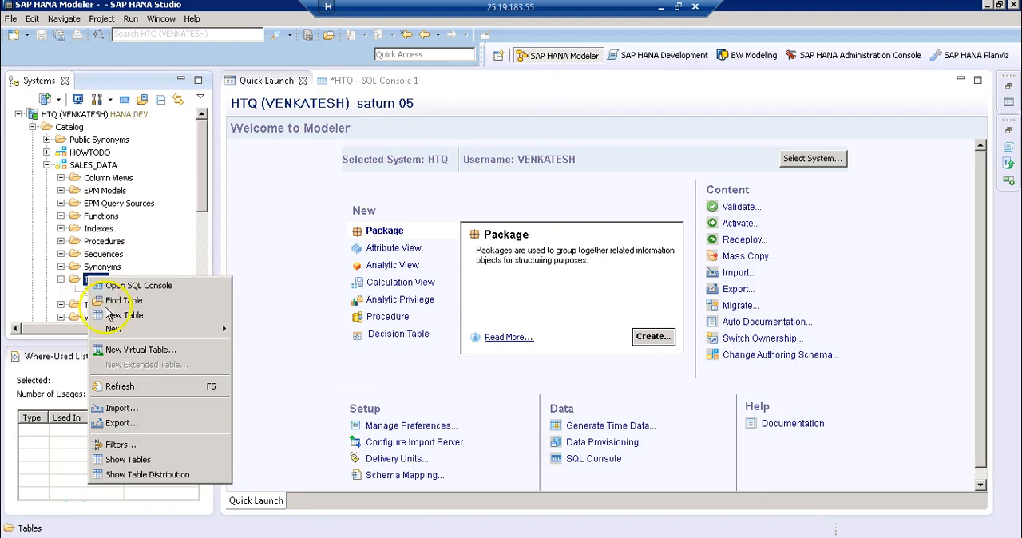
click(118, 390)
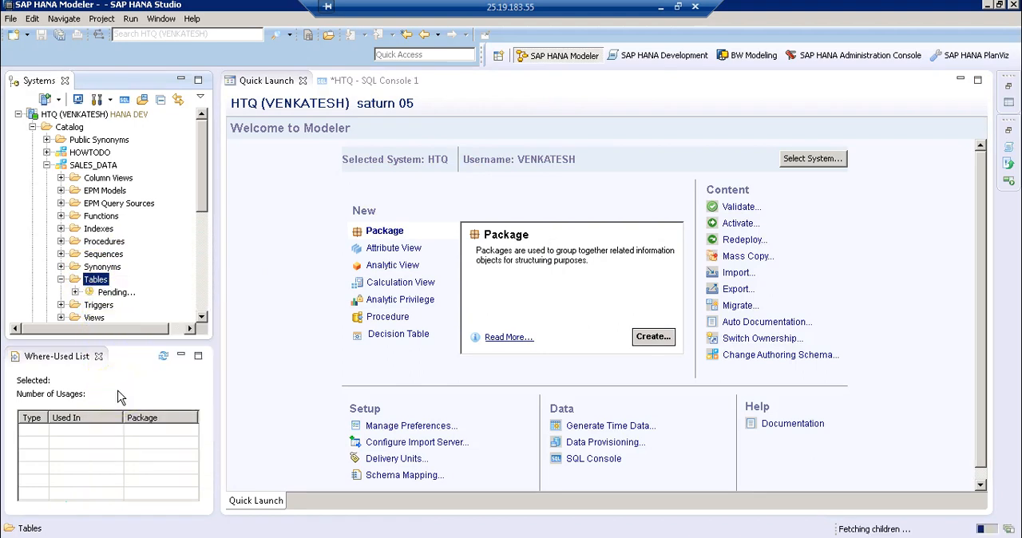
click(120, 305)
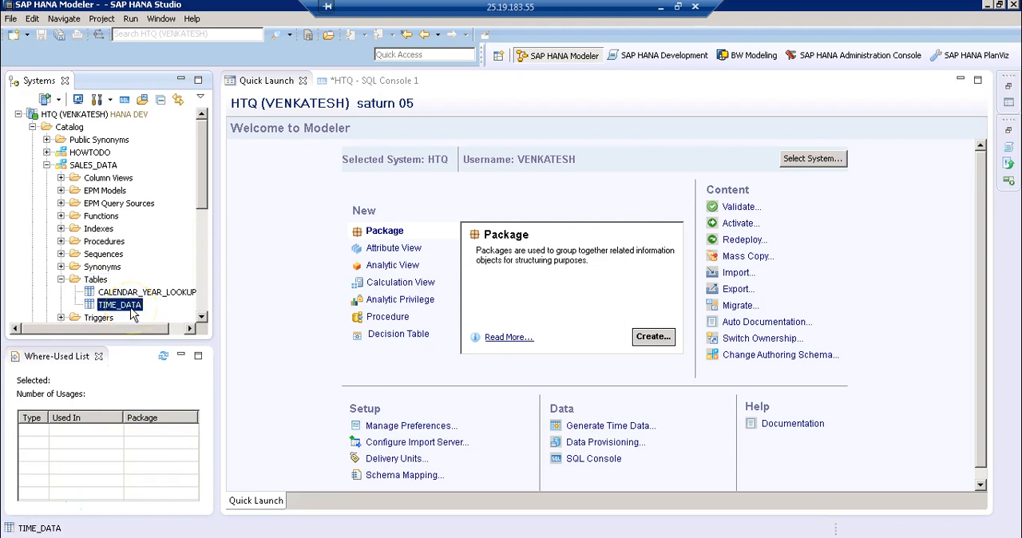
Open the data preview of the TIME_DATA table and examine its imported rows
right_click(134, 313)
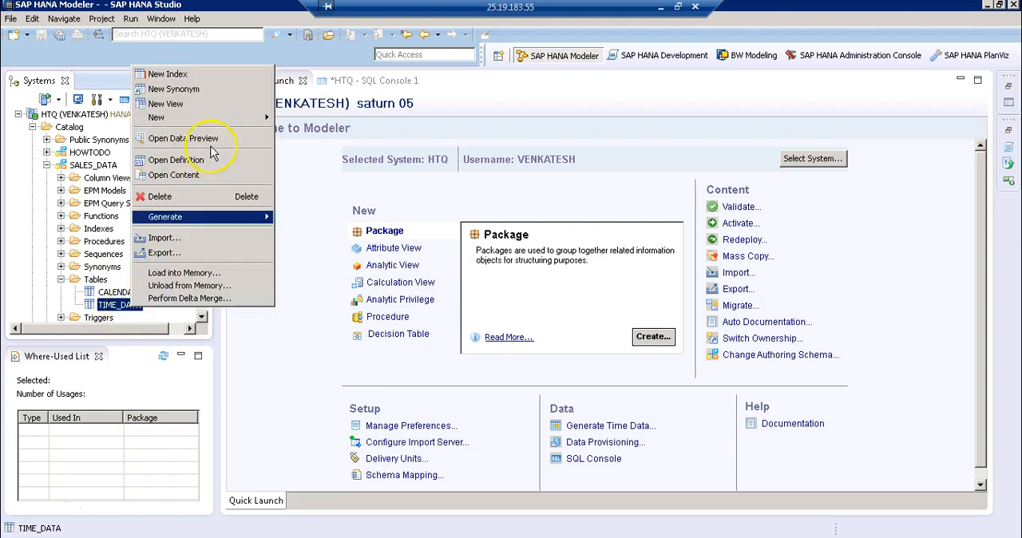
click(214, 138)
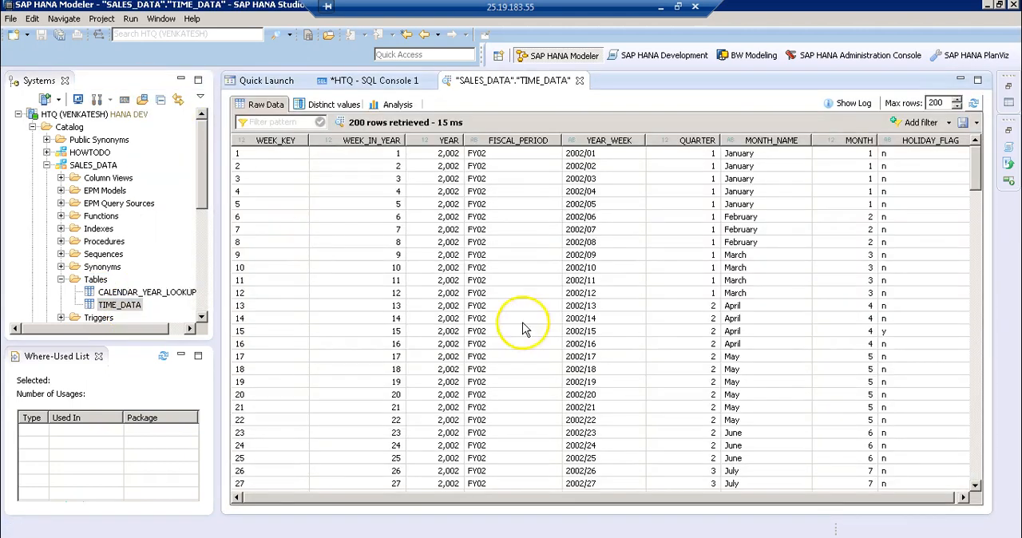
click(644, 271)
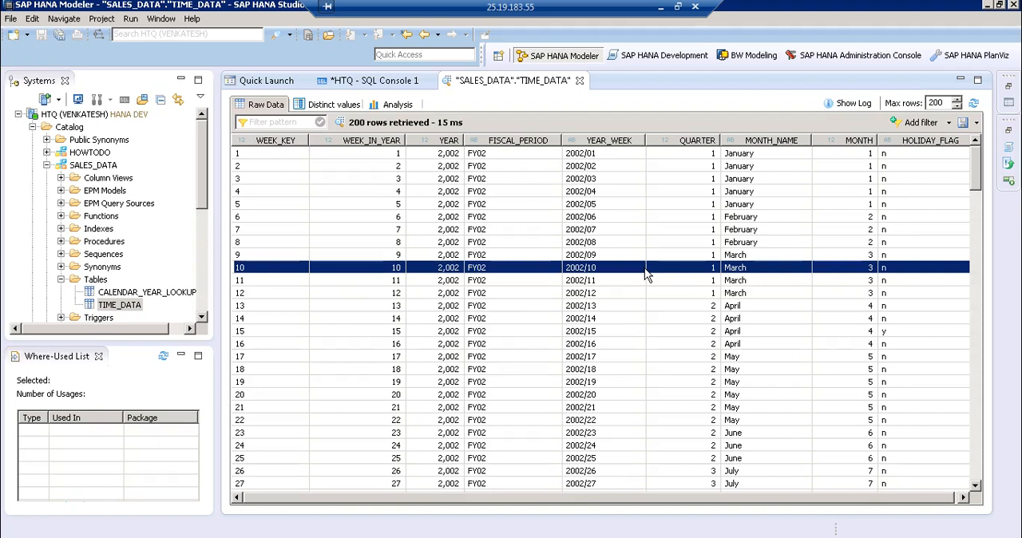
Switch to the Word notes and add the heading "Steps need to be performed:" below the TINYINT line
click(661, 7)
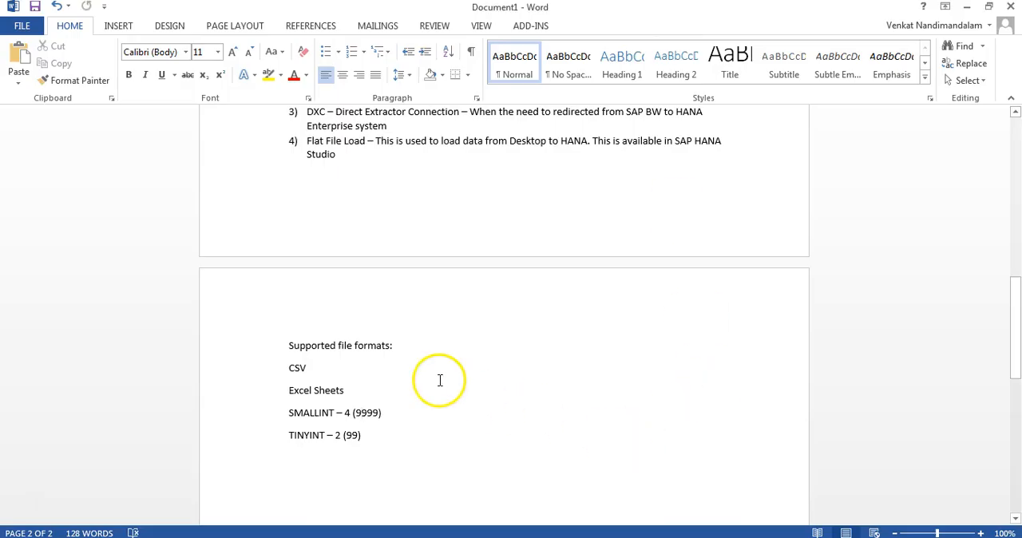
scroll(440, 381, down, 3)
click(393, 329)
key(Return)
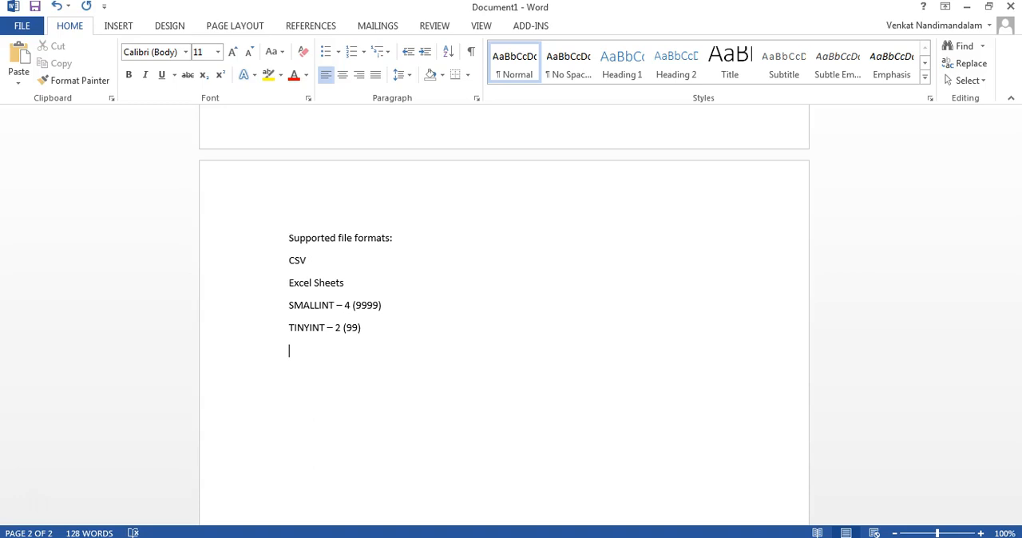
text(Steps need to be pe)
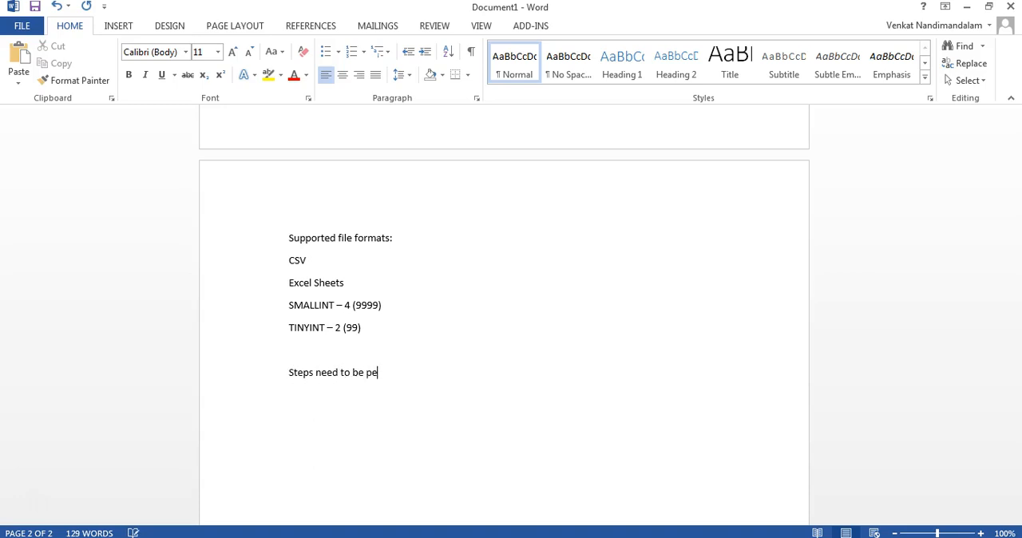
text(rformed:)
key(Return)
Start a numbered list under the heading with the item "Make sure we are in Modeler Perspective"
text(1) )
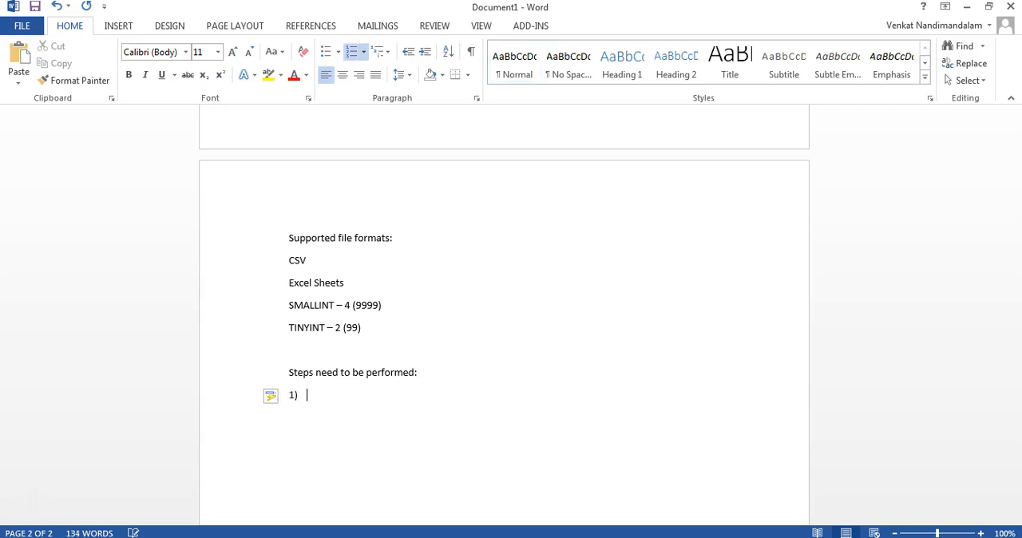
text(Make sure we are ine M)
key(BackSpace)
key(BackSpace)
key(BackSpace)
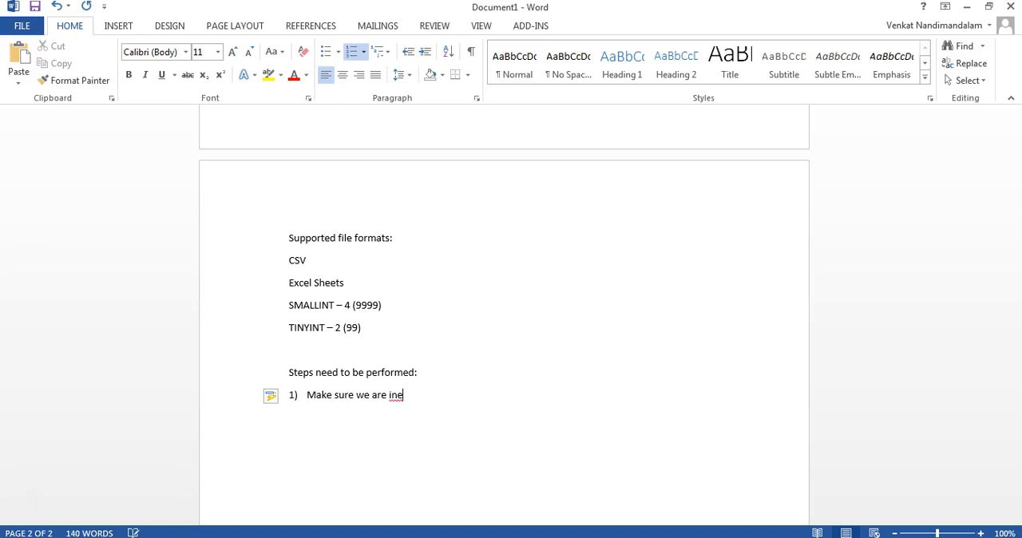
text(Modeler S)
text(pa)
key(BackSpace)
key(BackSpace)
key(BackSpace)
text(Perspective)
key(Return)
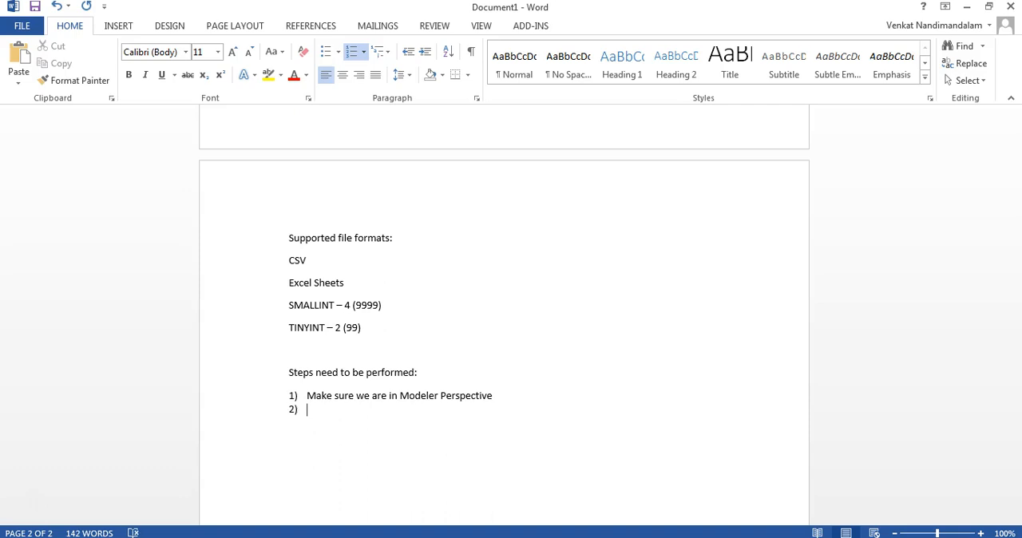
Write "Select 'Import' option in Quick launch screen" as list item 2
text(Select ')
text(Import' option in)
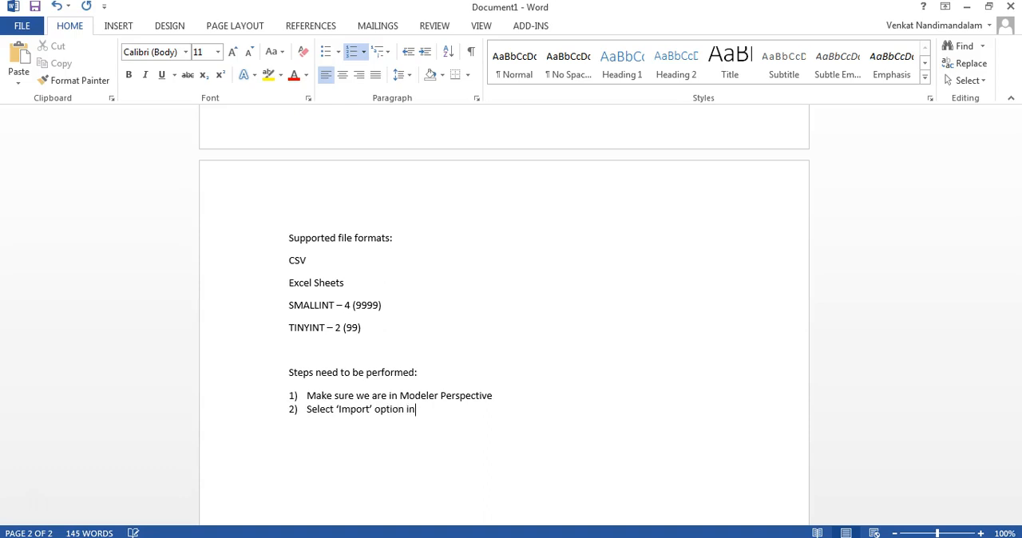
text( Ouick launch screen)
key(Return)
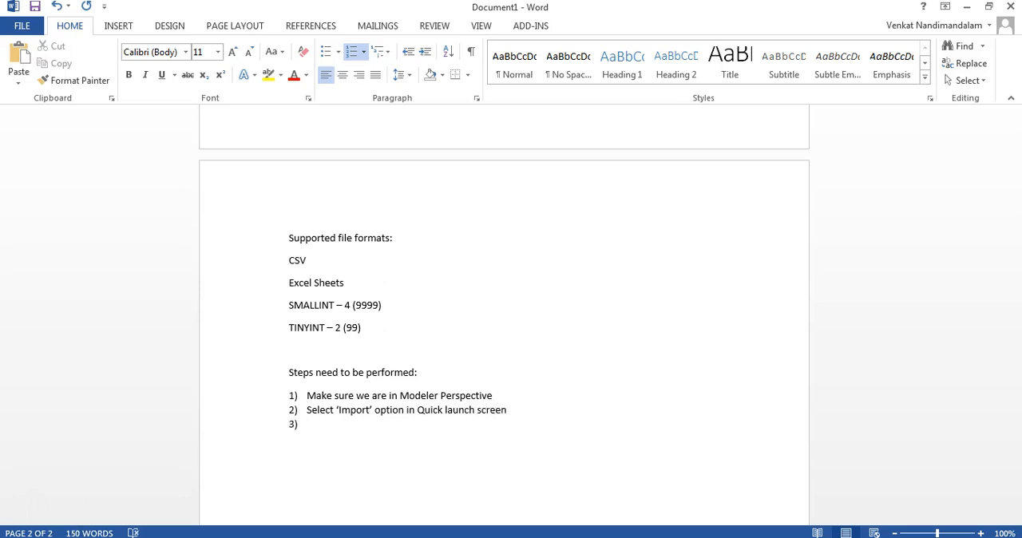
Write "Expand 'SAP HANA Content' → Data from Local File" as list item 3
text(open)
key(BackSpace)
key(BackSpace)
key(BackSpace)
key(BackSpace)
key(BackSpace)
text(Expand )
text('SAP h)
key(BackSpace)
text(HANA)
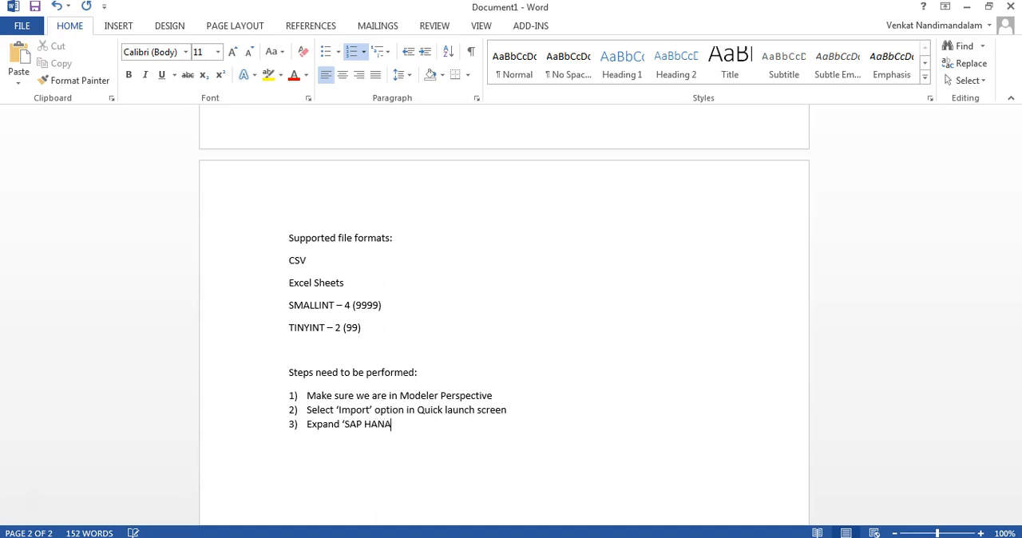
text( Content')
text( -->)
text(Data fro)
text(m Loacal)
key(BackSpace)
key(BackSpace)
key(BackSpace)
key(BackSpace)
text(cal D)
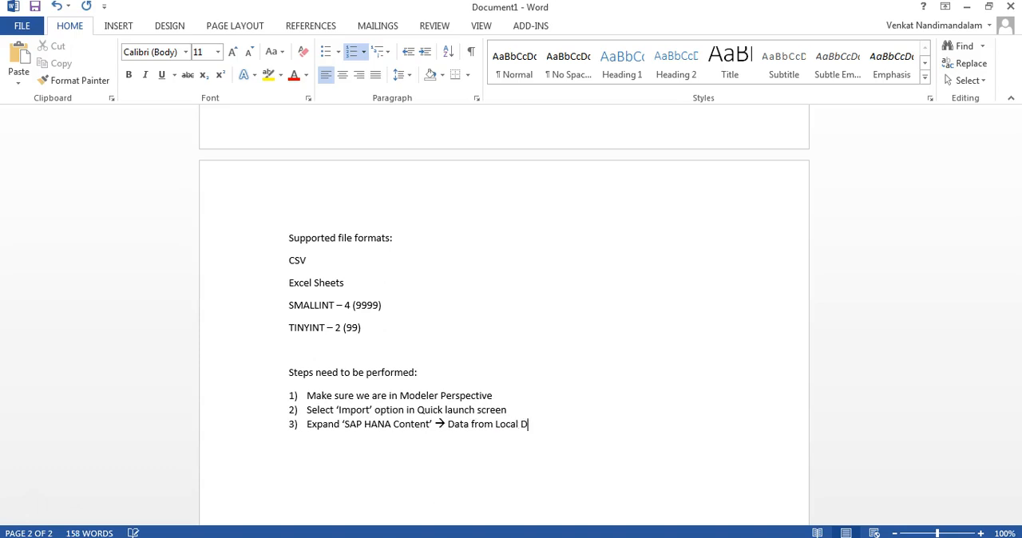
key(BackSpace)
text(File)
key(Return)
Write "Select Target System" as list item 4
text(Sele)
key(BackSpace)
key(BackSpace)
text(lect Target System)
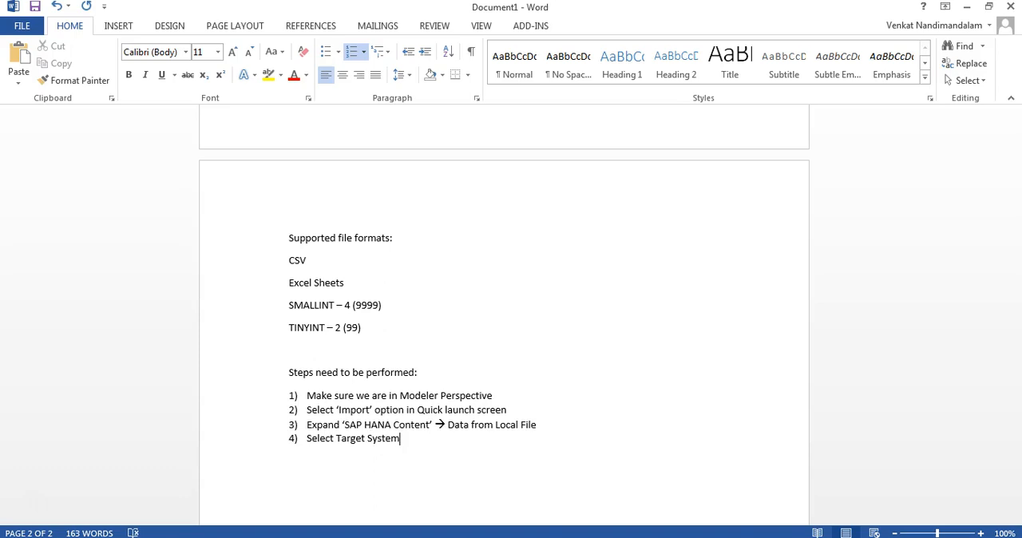
key(Return)
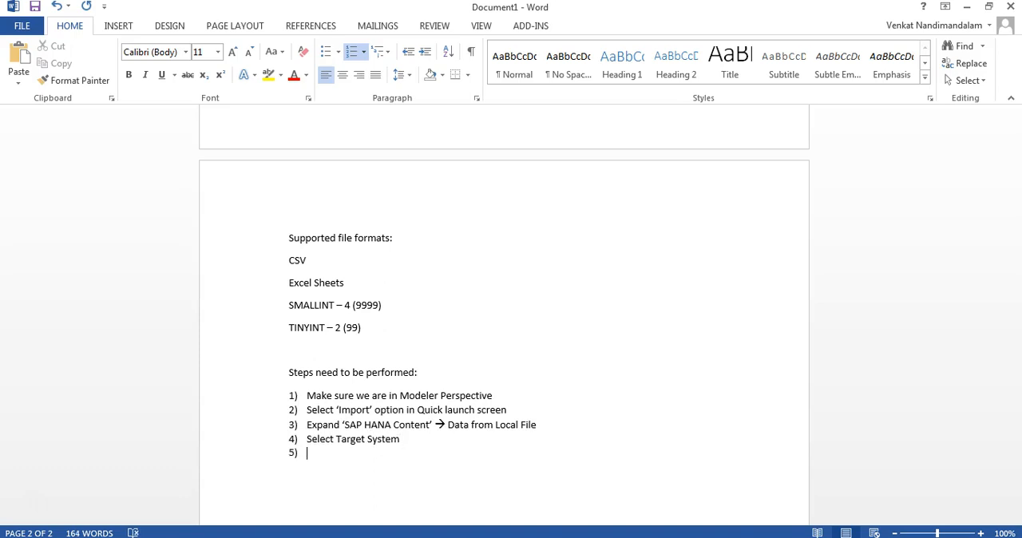
Write "Select the Source File, Properties – Supported formats (.csv,.xls,.xlsx)" as list item 5
text(Select the Source File, )
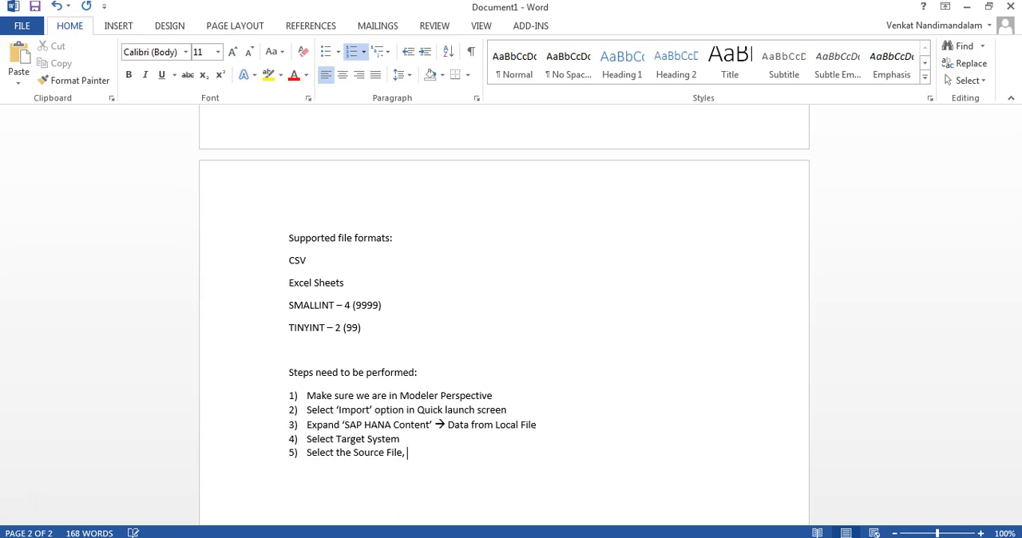
text(Propertie)
text(s )
text(--)
text( Supported )
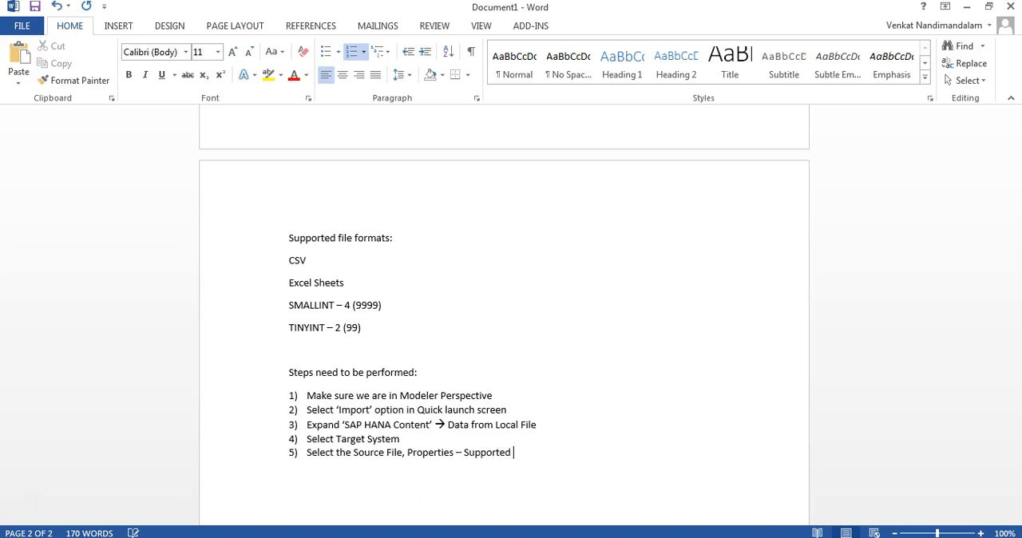
text(formats (.csv,.xls,.xlsx))
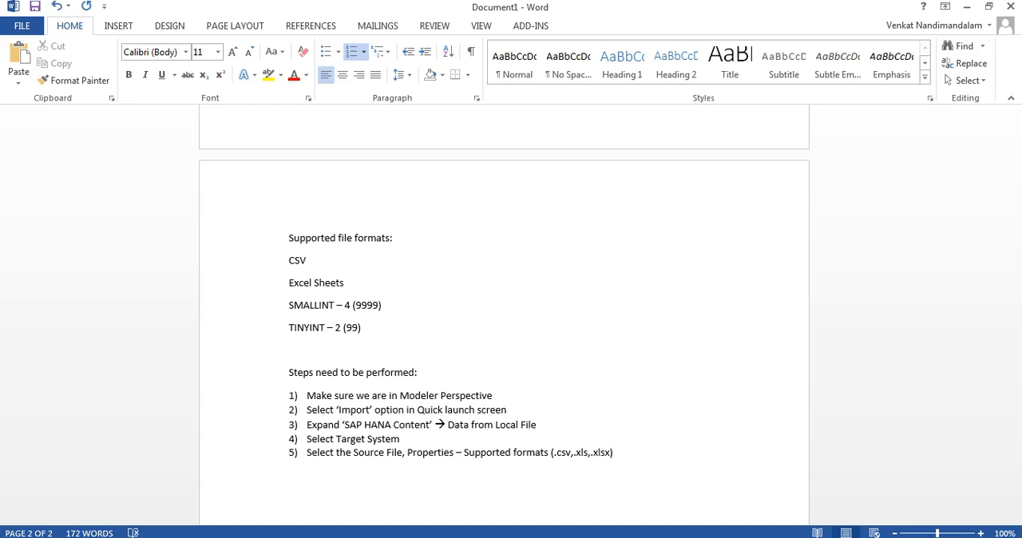
key(Return)
Write "Select the Target table" as list item 6 and start item 7
text(Sle)
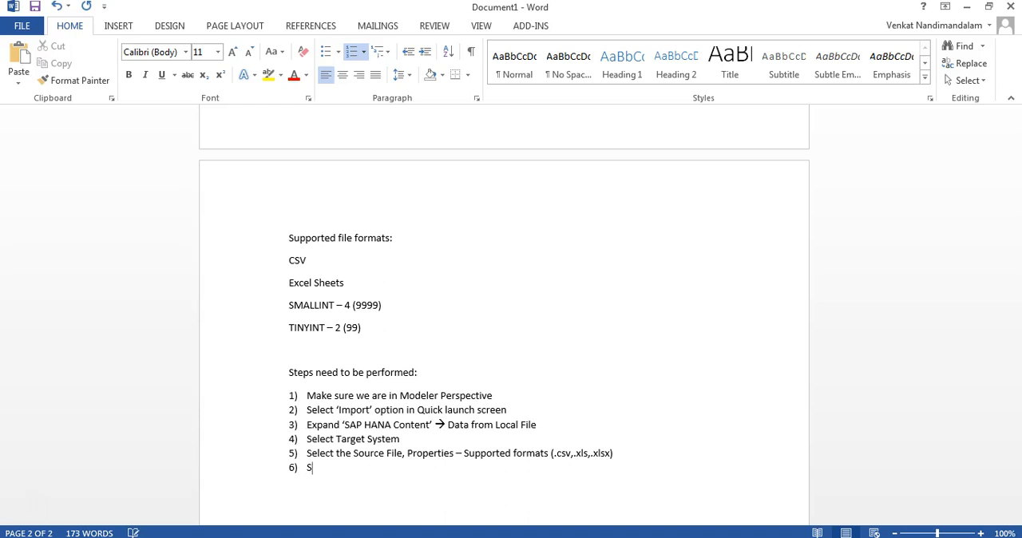
key(BackSpace)
key(BackSpace)
key(BackSpace)
text(Select the)
text( Target ta)
text(b;e)
key(BackSpace)
key(BackSpace)
text(le)
key(Return)
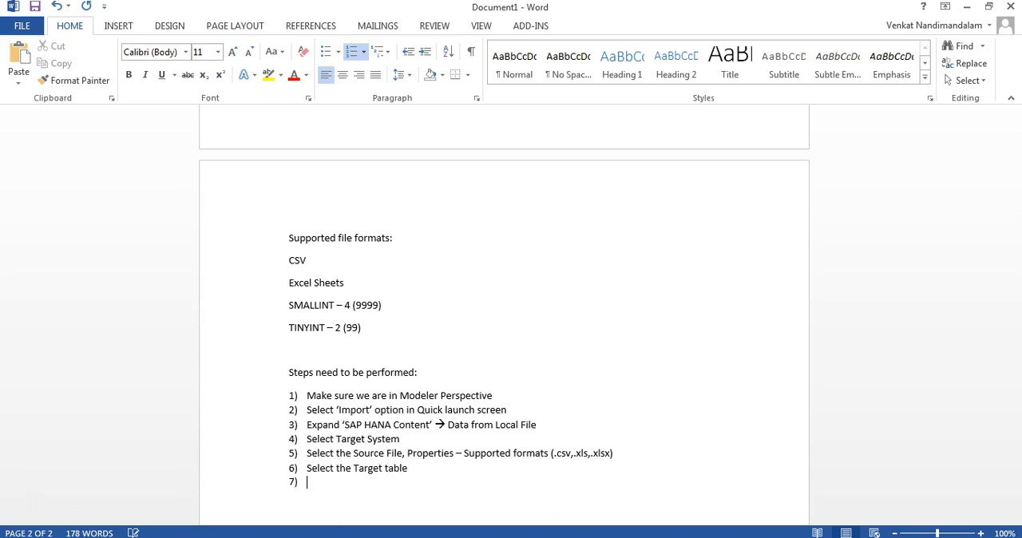
Append "(New/Existing)" to the end of the "Select the Target table" item
key(Up)
key(Right)
key(Right)
key(Right)
key(Right)
key(Right)
key(Right)
key(Right)
key(Right)
key(Right)
key(Right)
key(Right)
key(Right)
key(Right)
key(Right)
key(Right)
key(Right)
key(Right)
key(Right)
text((New)
text(/Exu)
key(BackSpace)
text(isting) )
text(Manage the )
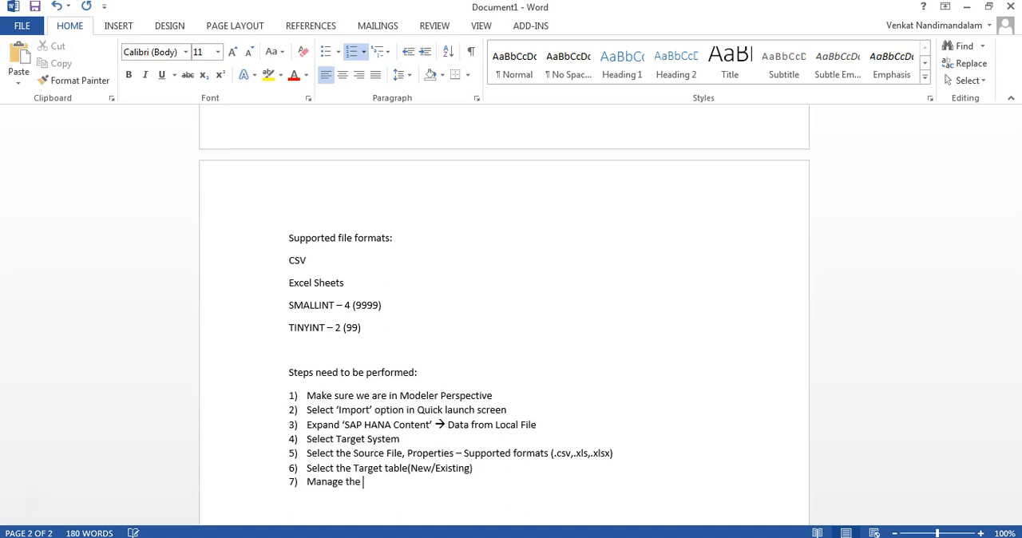
text(column mappings)
Write "Manage the column mappings" as list item 7 and "Review and Finish" as item 8
key(Return)
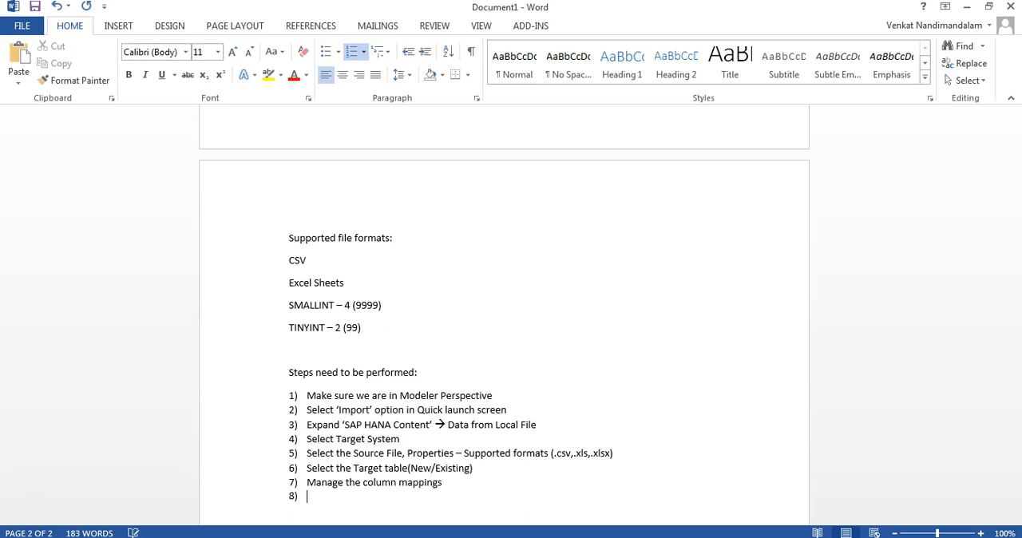
text(Review and Finish)
key(Return)
Write "Check the data preview at tables level" as list item 9, using the spelling suggestion to correct "preview"
text(Che)
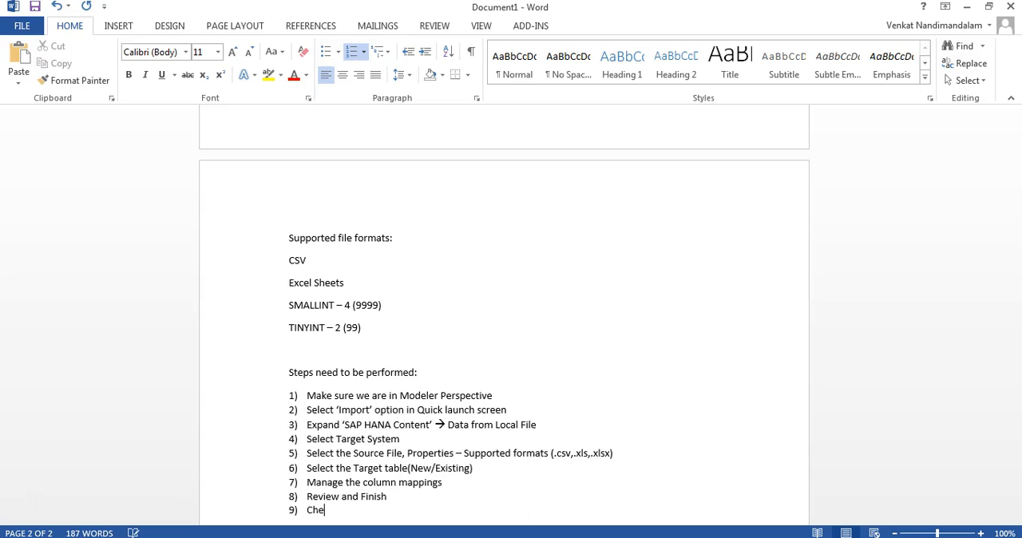
text(ck the data priview )
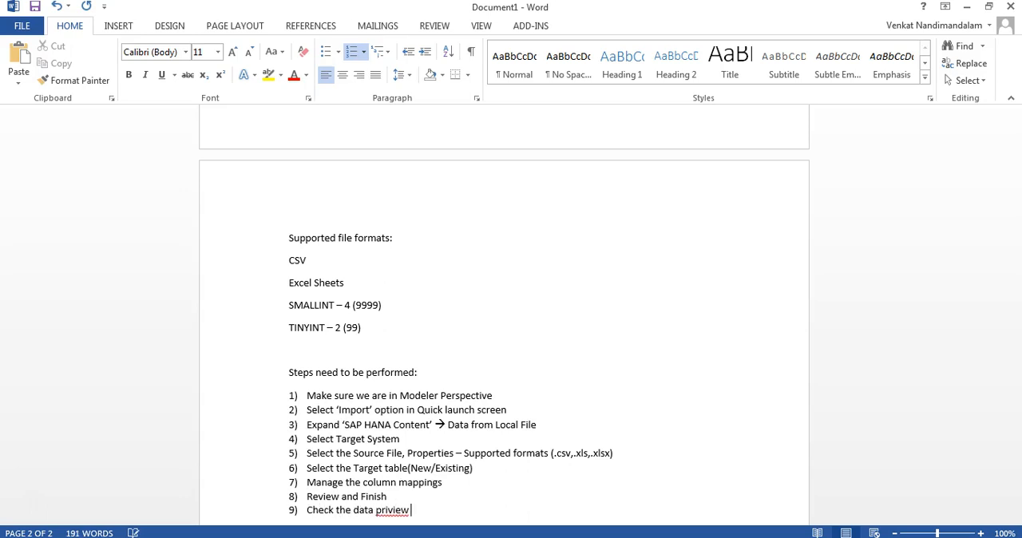
text(at tables level)
right_click(391, 509)
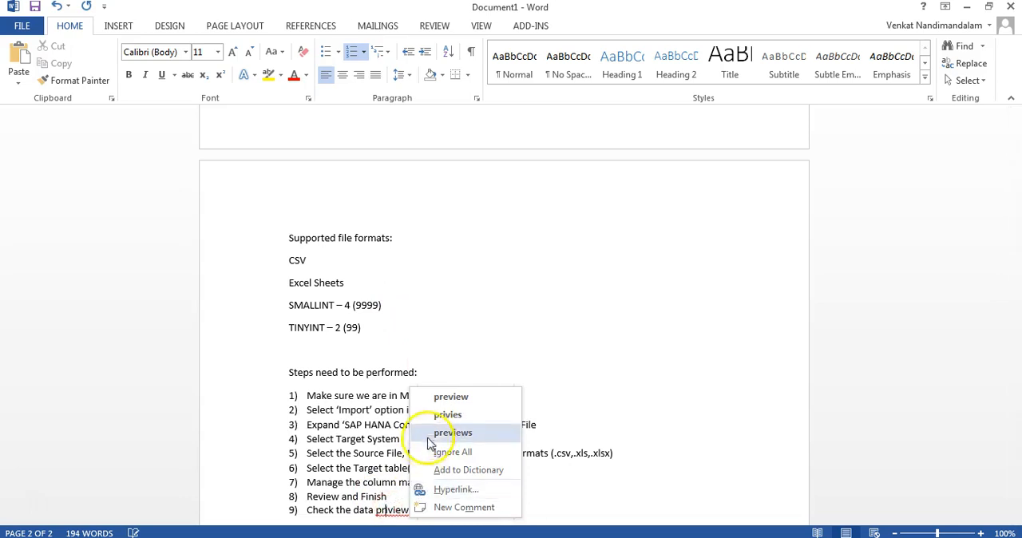
click(441, 395)
scroll(444, 399, down, 2)
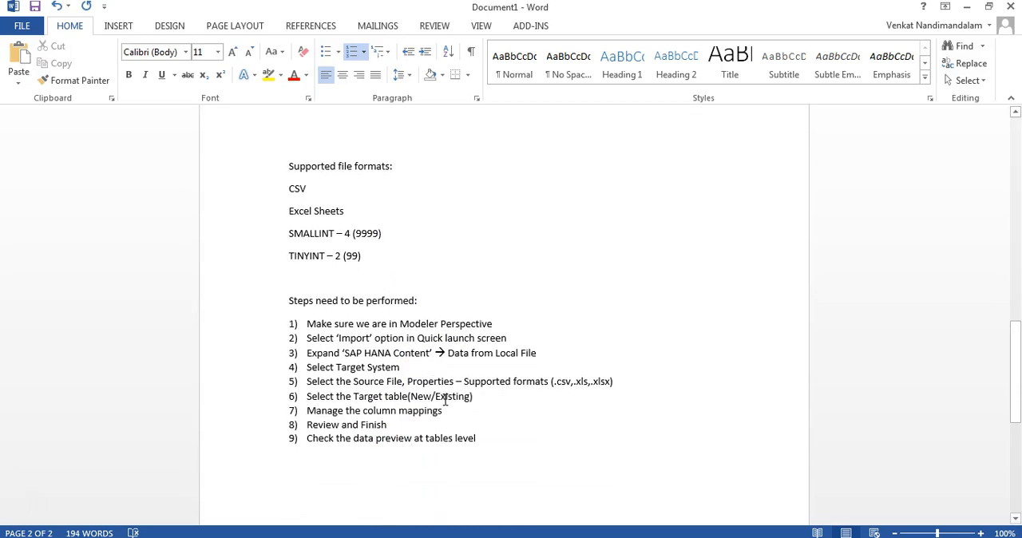
Make the heading "Steps need to be performed:" bold
drag(422, 302, 307, 305)
key(ctrl+b)
click(464, 308)
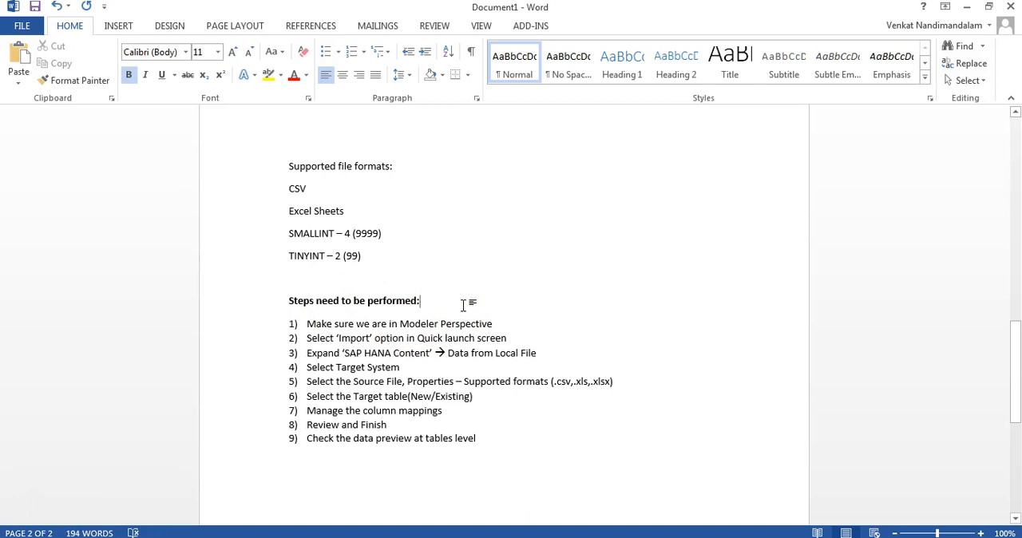
Switch to the PowerPoint presentation on flat file provisioning and show slide 3 with the upload process flow
click(611, 537)
click(84, 175)
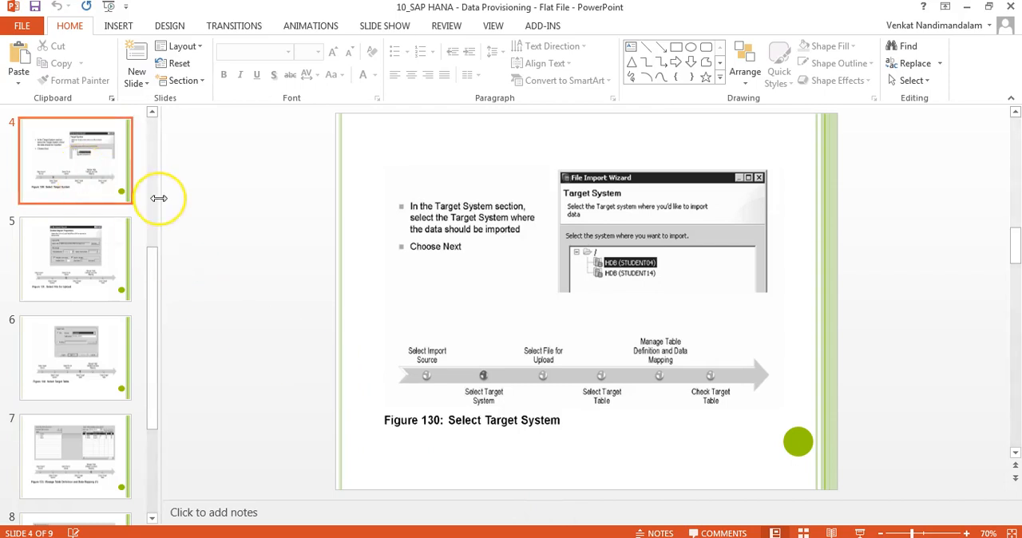
key(Up)
key(Up)
key(Up)
key(Down)
key(Down)
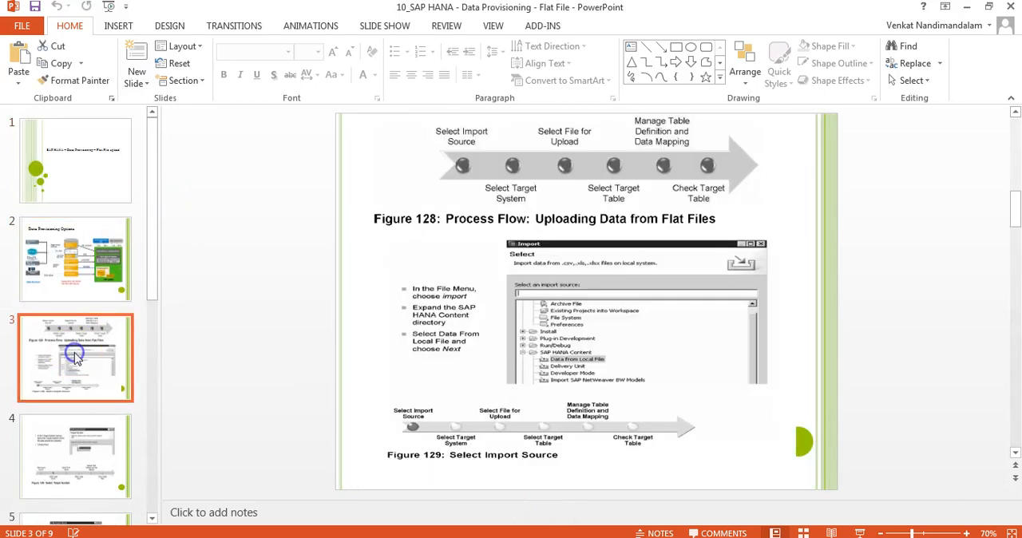